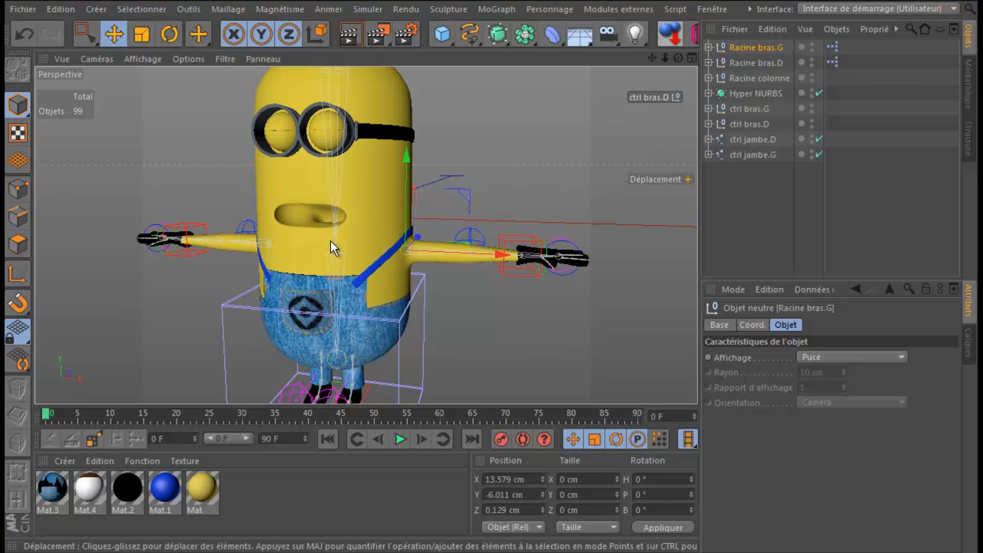
In the right side view, move ctrl jambe.G about 4.2 cm up and forward, and bring it back to about Y -34.07, Z 0.22 cm
click(568, 157)
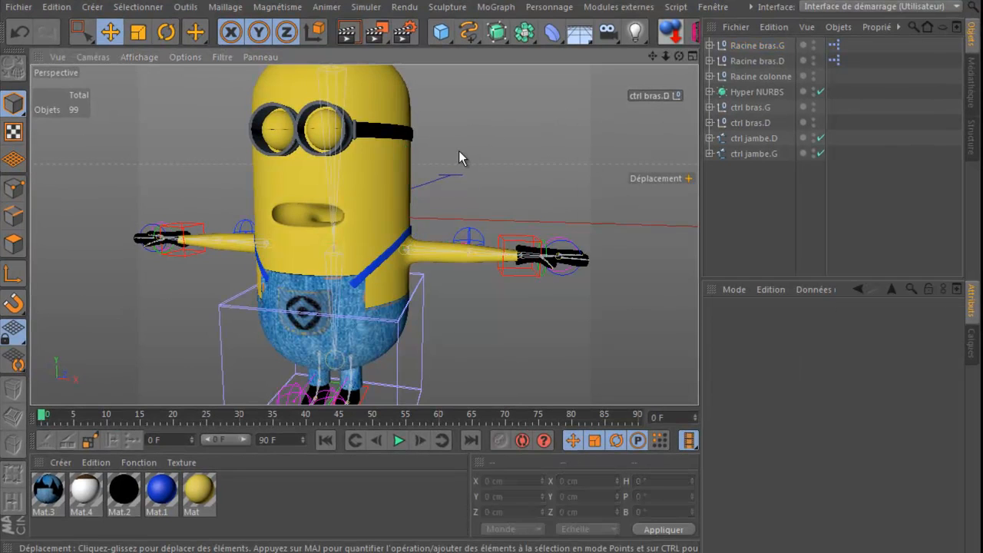
scroll(458, 150, down, 3)
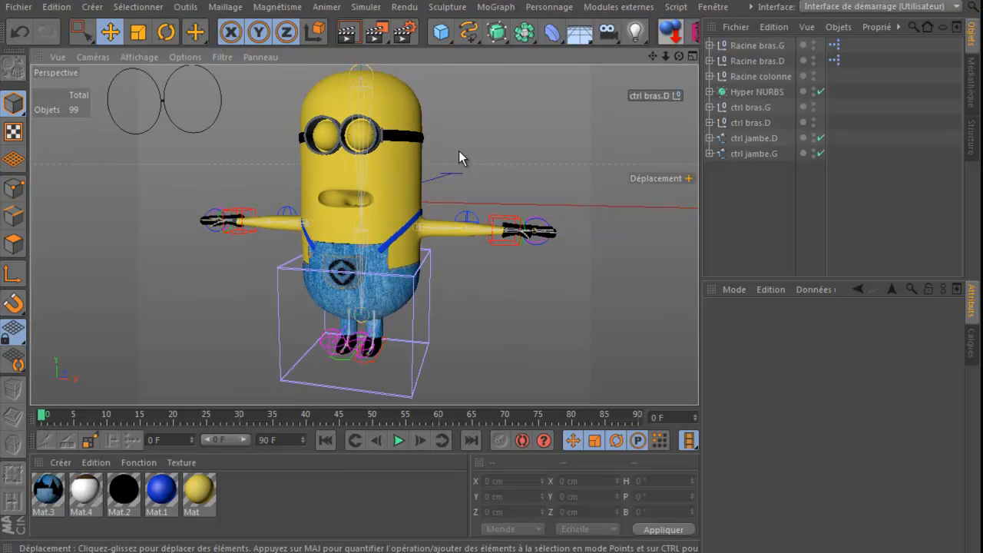
scroll(458, 151, up, 2)
middle_click(460, 158)
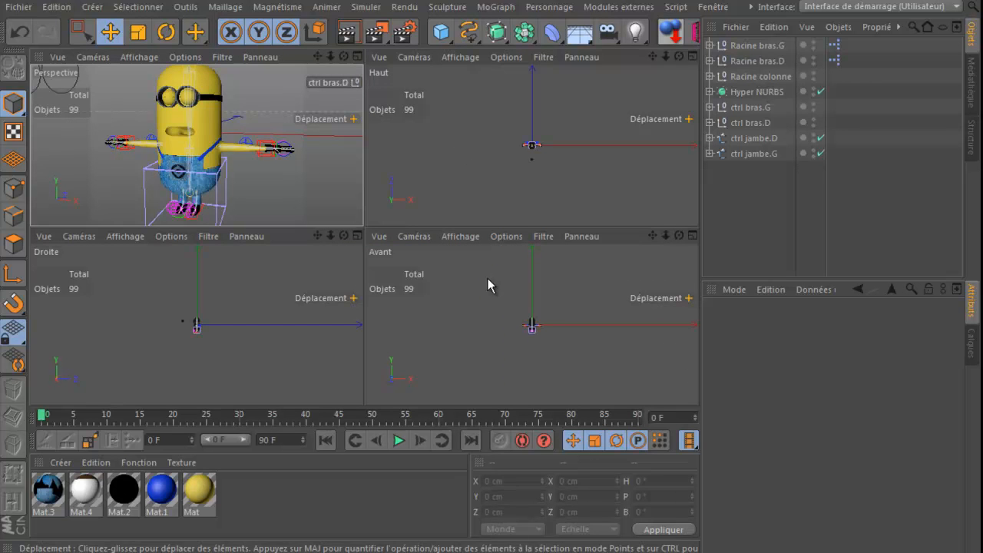
middle_click(249, 281)
scroll(364, 247, up, 5)
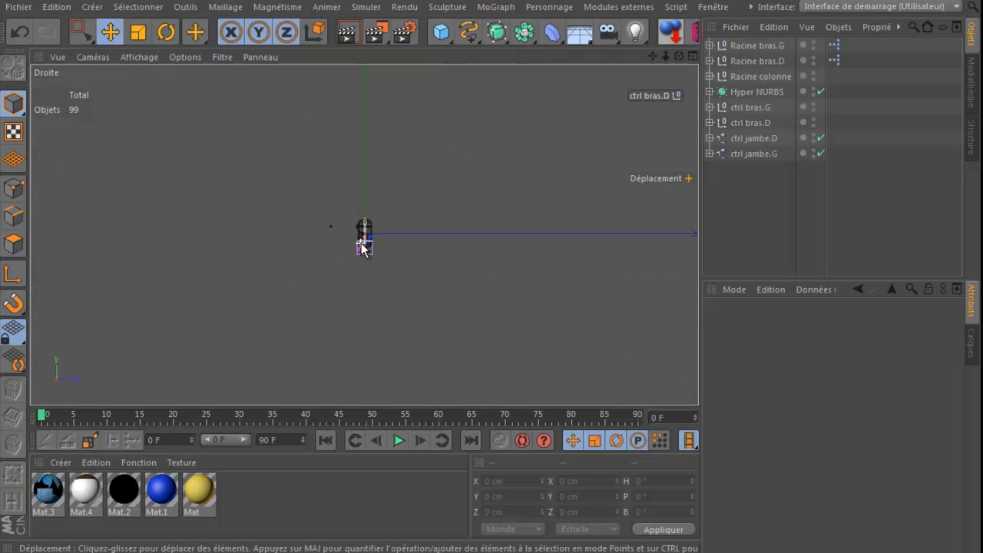
scroll(363, 233, up, 6)
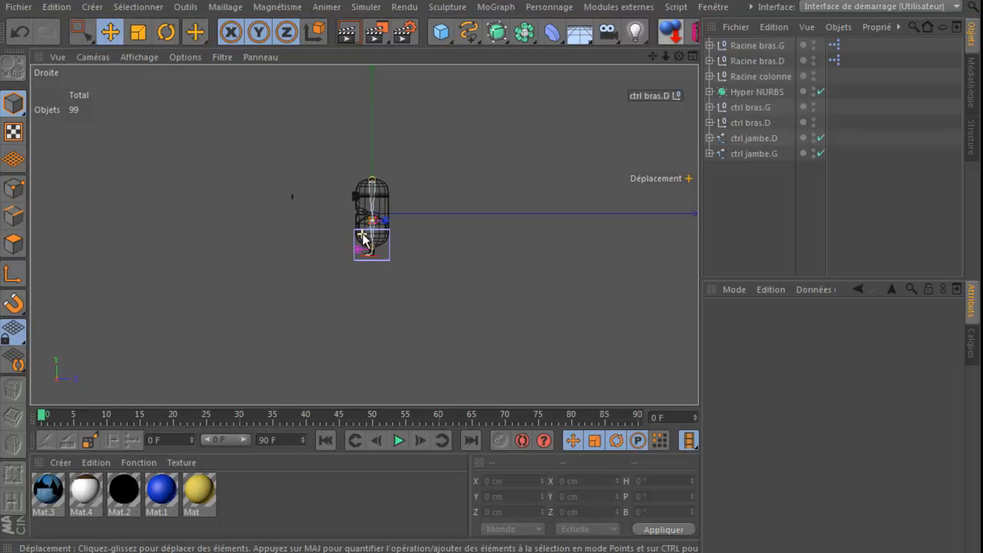
scroll(377, 209, up, 6)
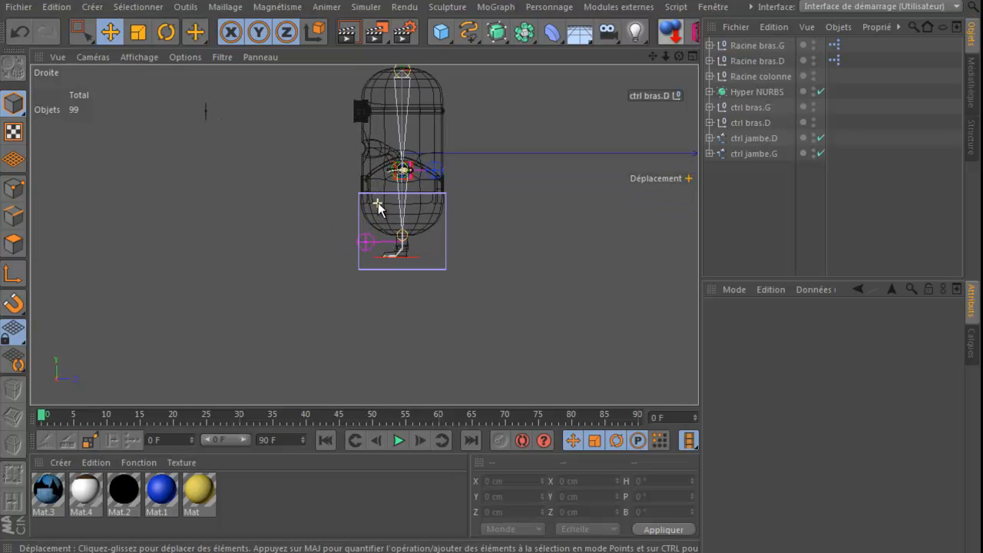
drag(652, 56, 486, 170)
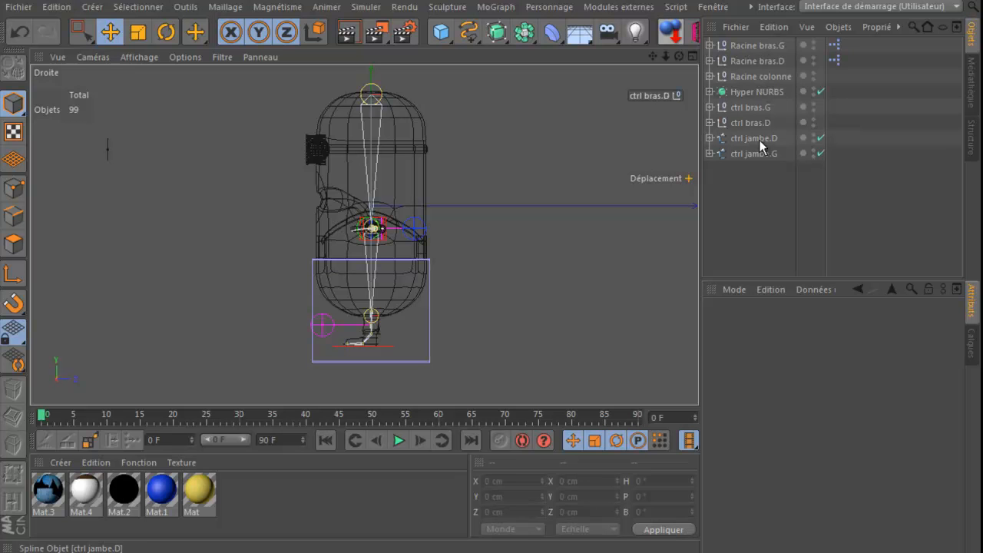
click(752, 152)
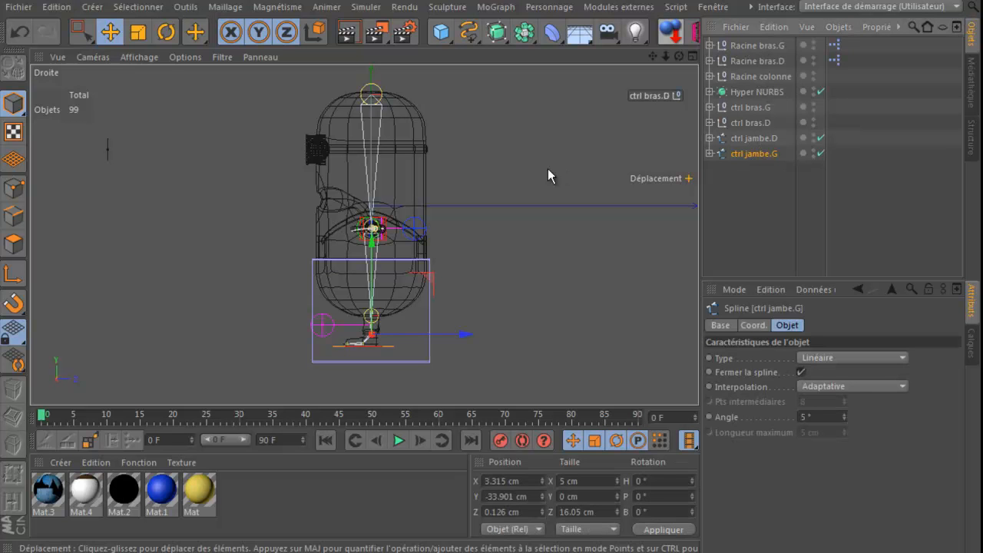
drag(428, 274, 415, 272)
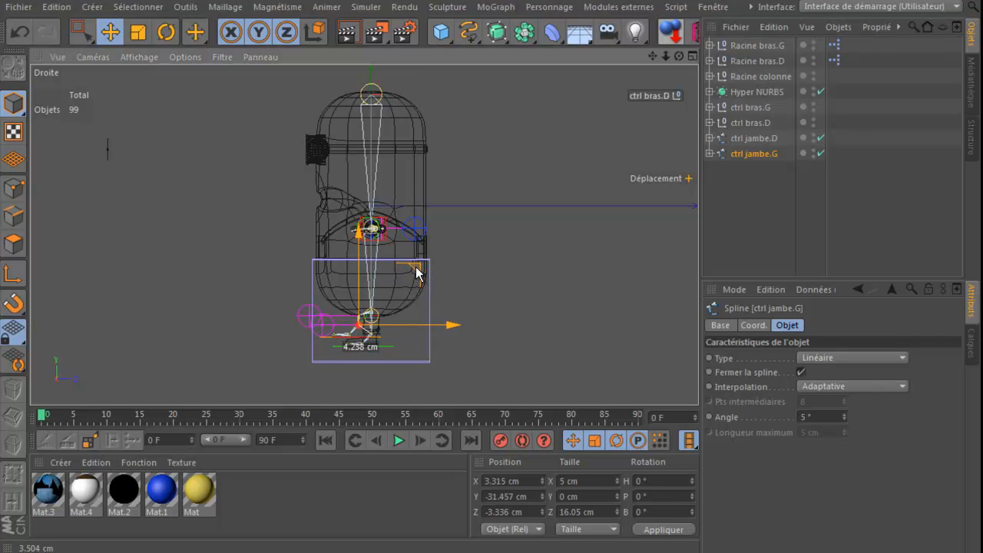
scroll(445, 310, up, 5)
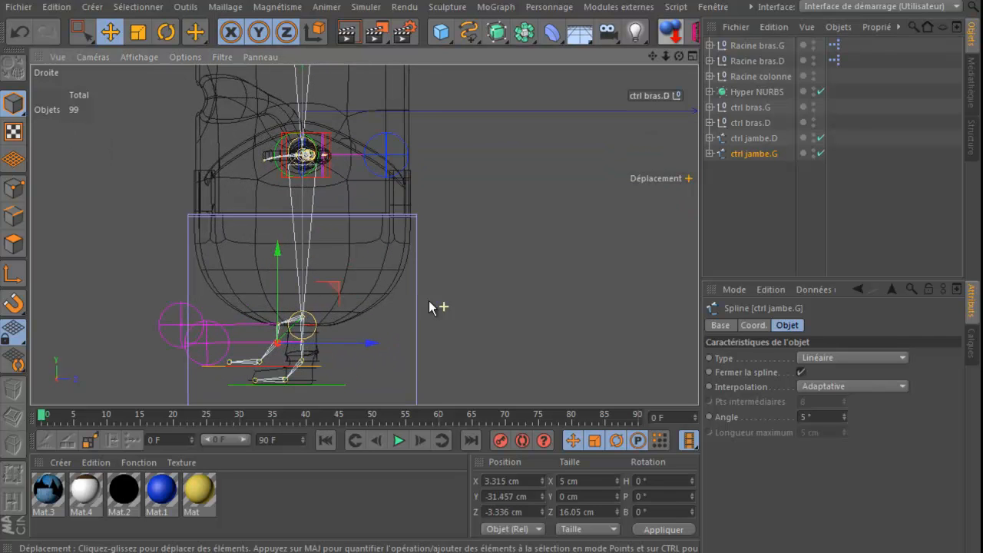
drag(331, 287, 358, 308)
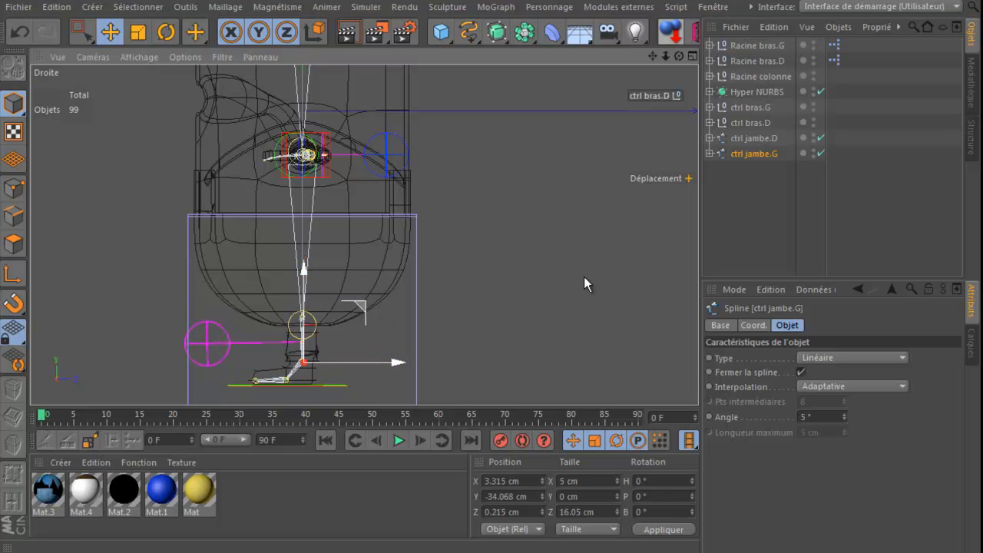
In the perspective view, examine the left arm from the side with its controller ctrl bras.G and its root Racine bras.G
middle_click(159, 130)
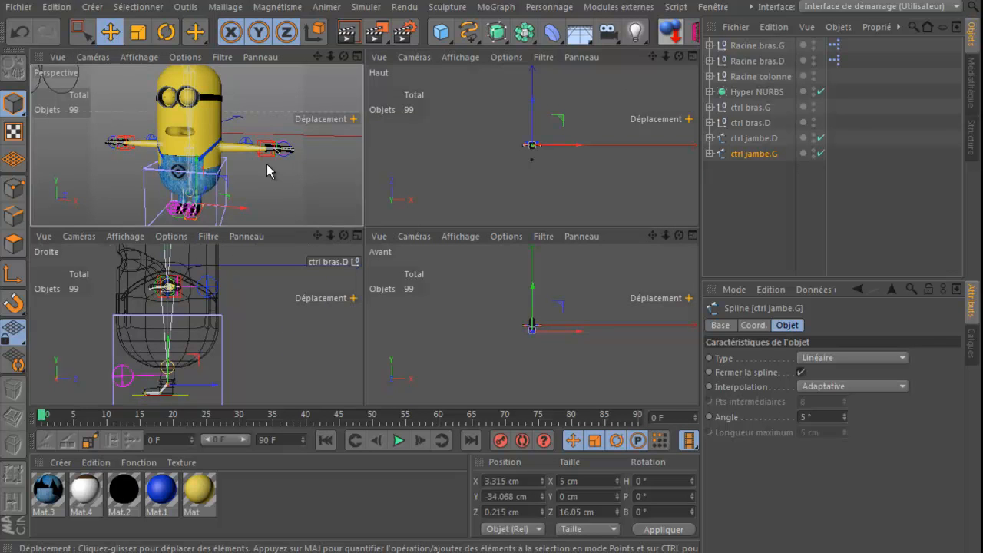
middle_click(266, 163)
scroll(500, 293, up, 2)
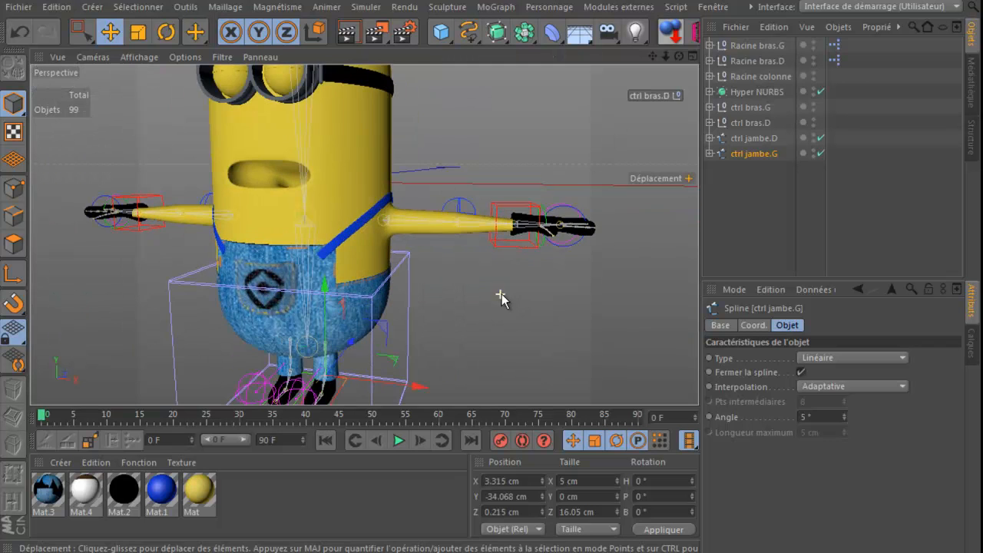
drag(681, 54, 476, 169)
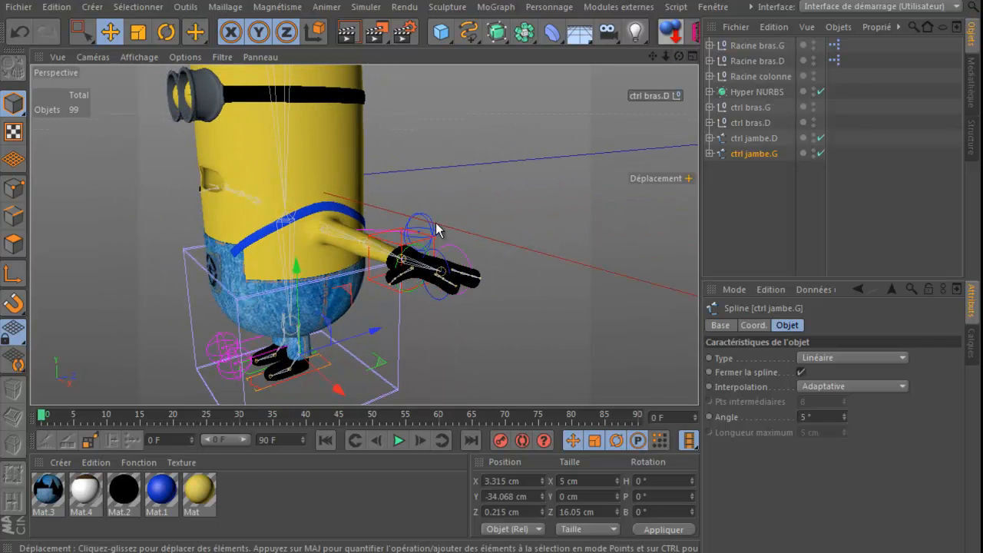
click(401, 249)
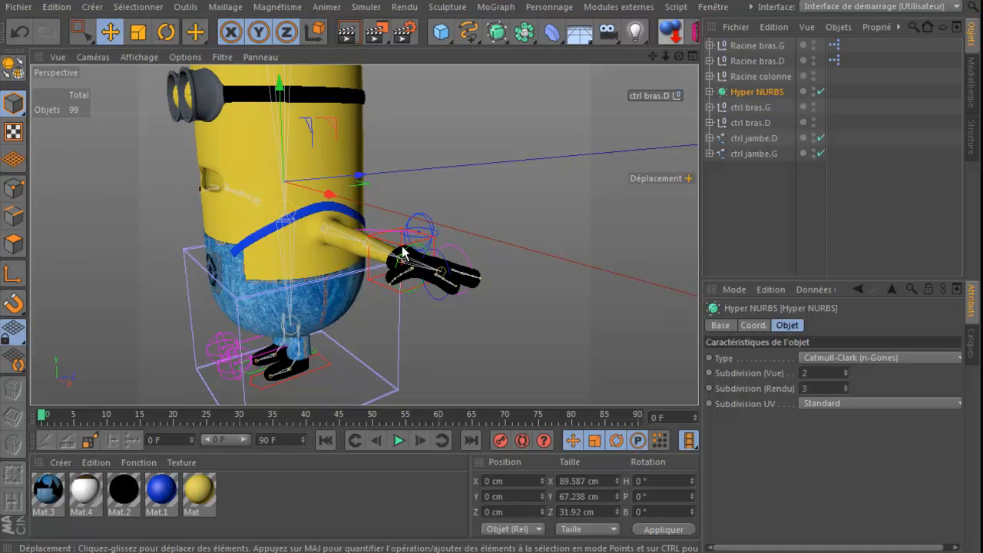
click(402, 247)
click(371, 237)
click(371, 244)
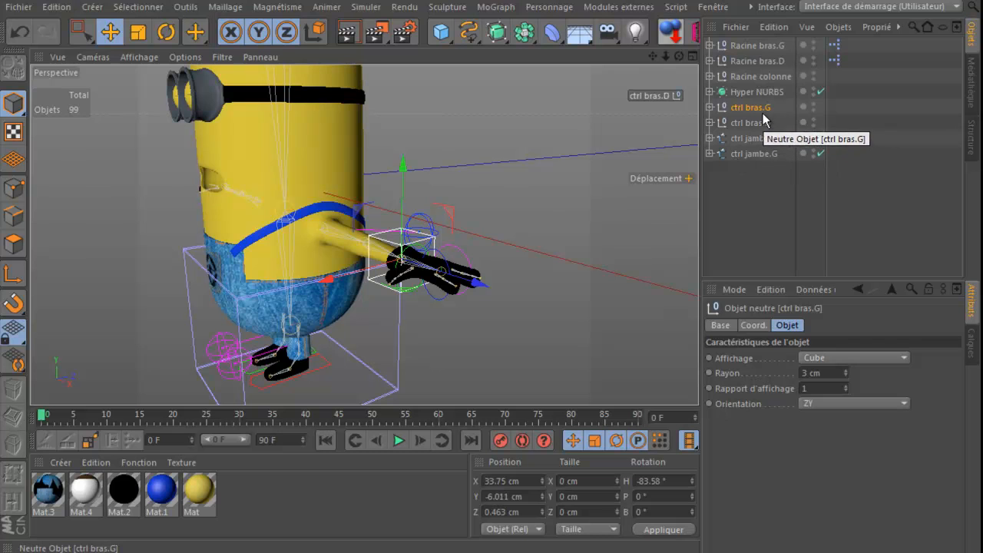
click(757, 46)
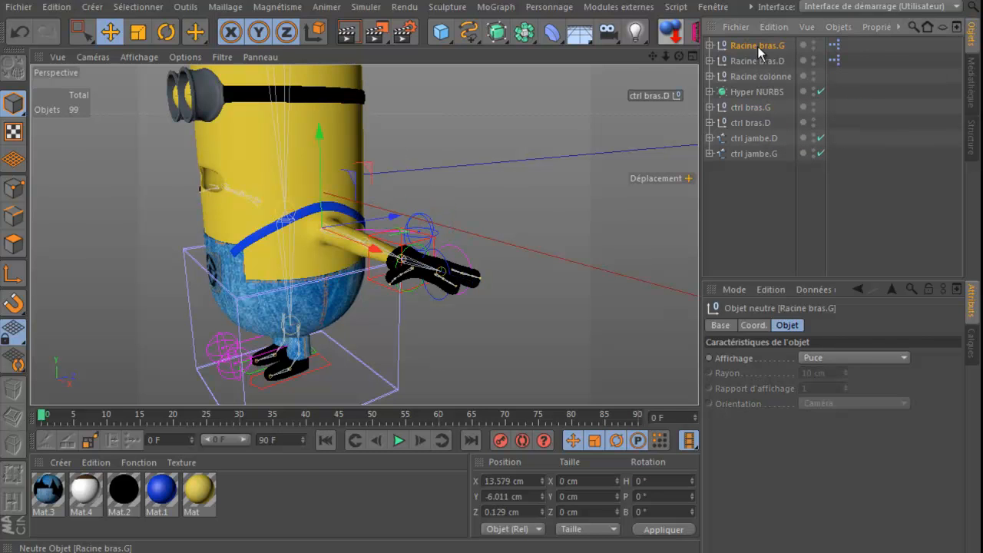
click(757, 109)
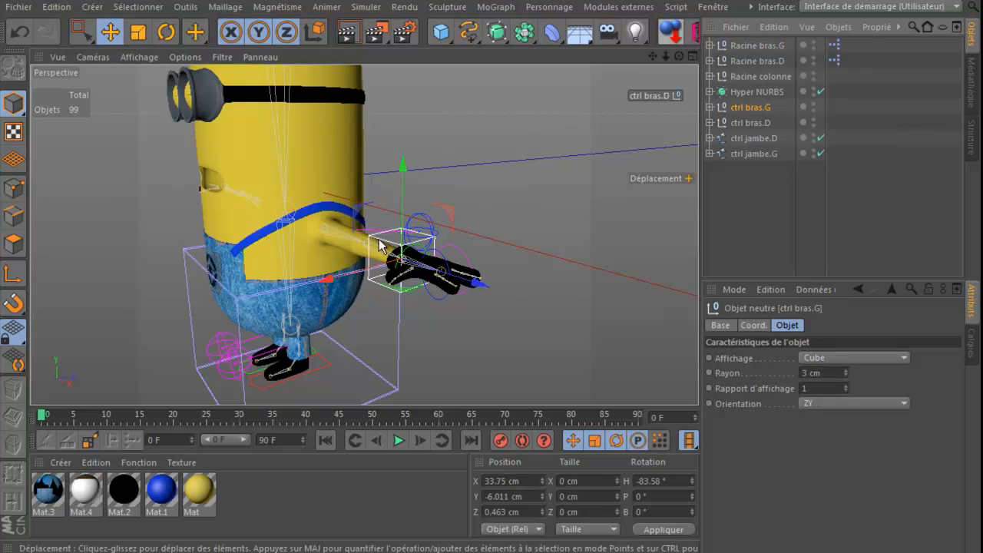
click(526, 166)
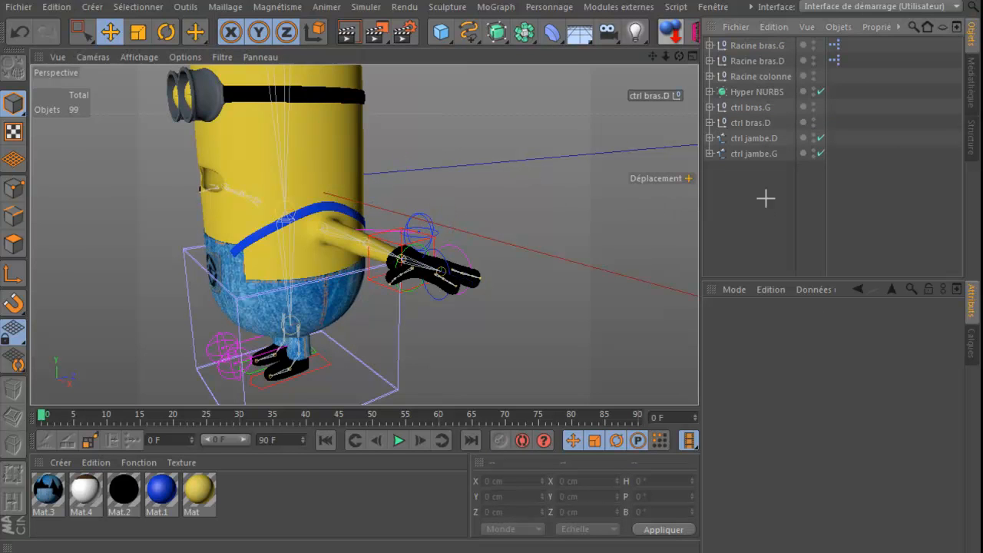
Try moving the left arm controller ctrl bras.G to about X 34.32, Z 0.84 cm, and undo the move
click(380, 244)
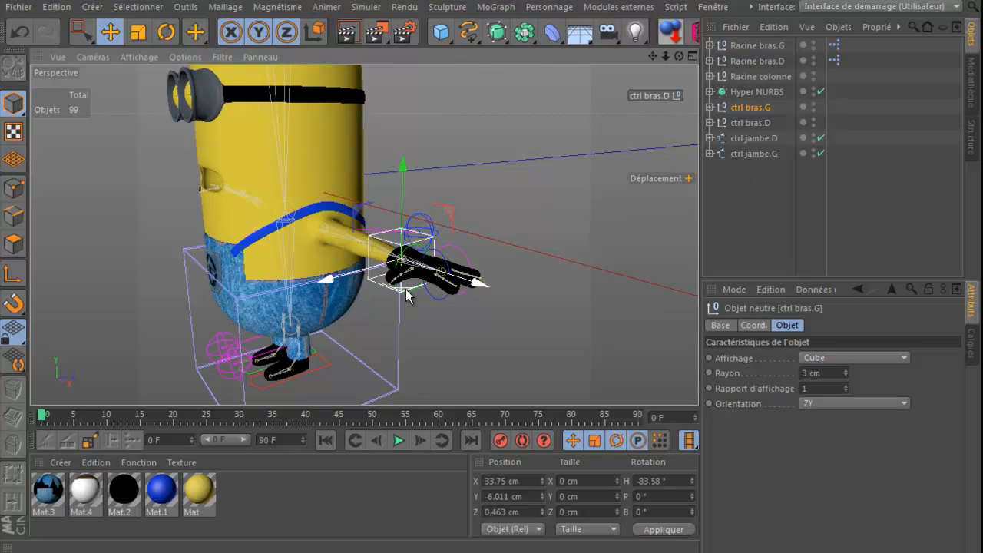
mouse_move(407, 296)
mouse_down()
mouse_move(369, 290)
mouse_move(344, 306)
mouse_move(388, 308)
mouse_move(416, 295)
mouse_up()
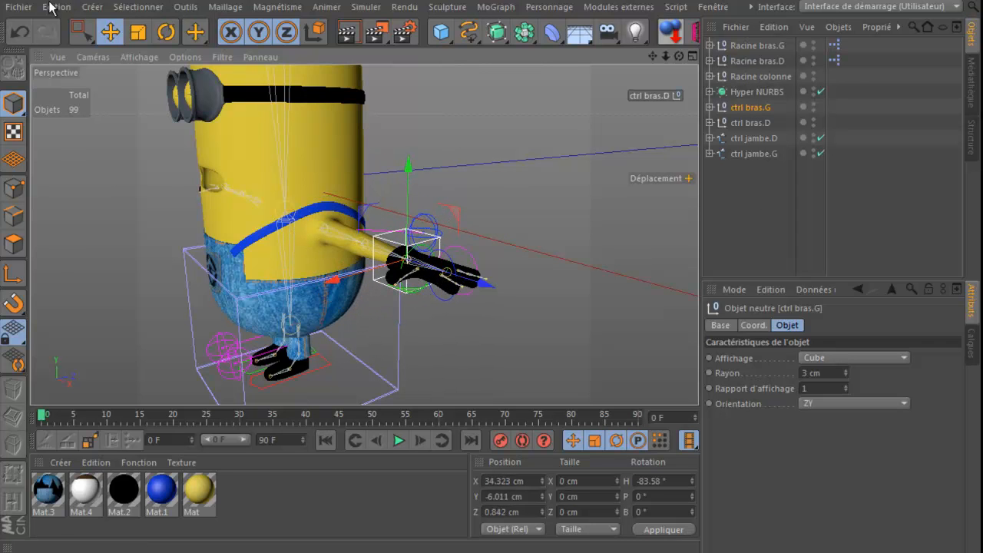
click(17, 33)
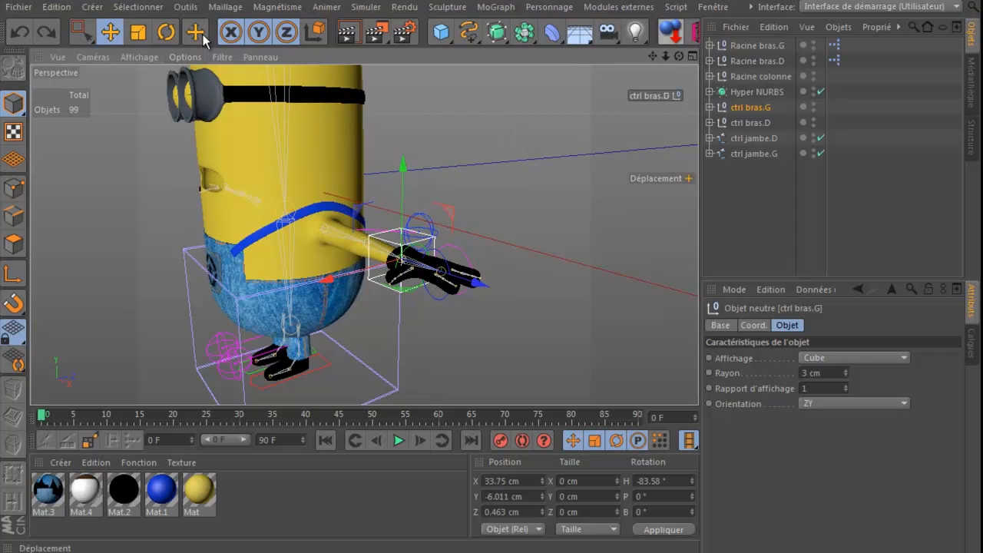
Try rotating the left arm controller ctrl bras.G about two of its axes, undoing each rotation
click(165, 34)
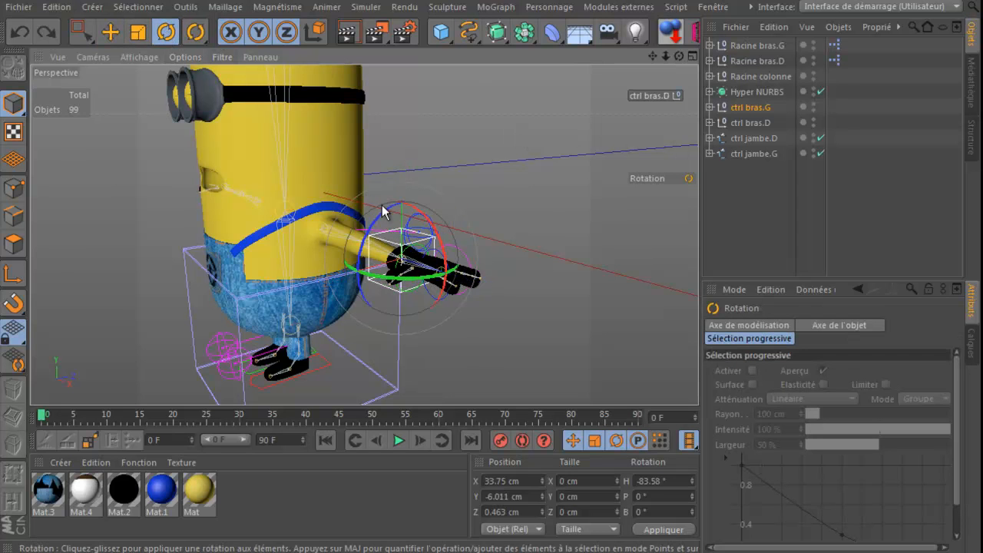
mouse_move(433, 233)
mouse_down()
mouse_move(441, 289)
mouse_move(434, 232)
mouse_up()
click(20, 32)
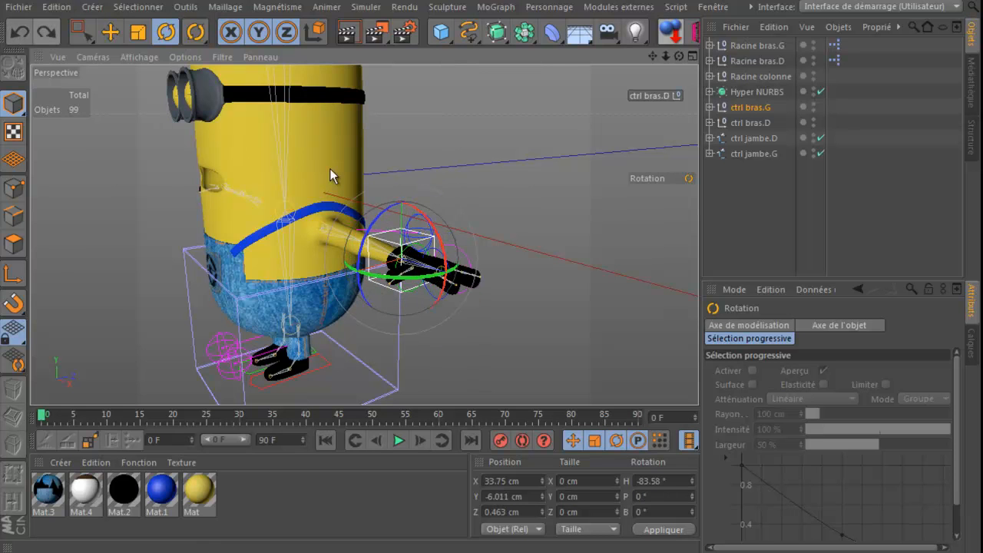
drag(366, 220, 108, 95)
click(19, 32)
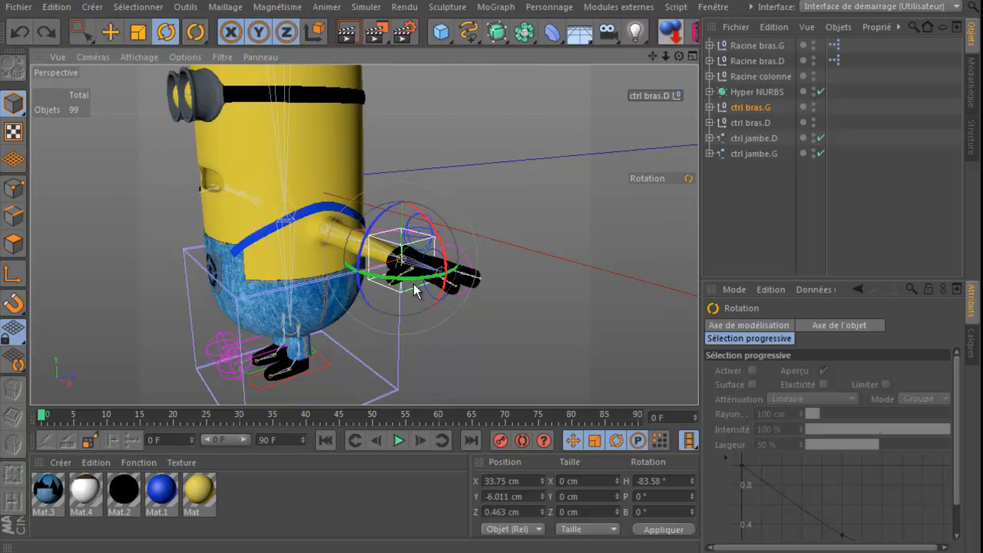
Deselect everything, take a close look at the left hand, and expand the Racine bras.G and Racine pouce.G hierarchies
click(512, 225)
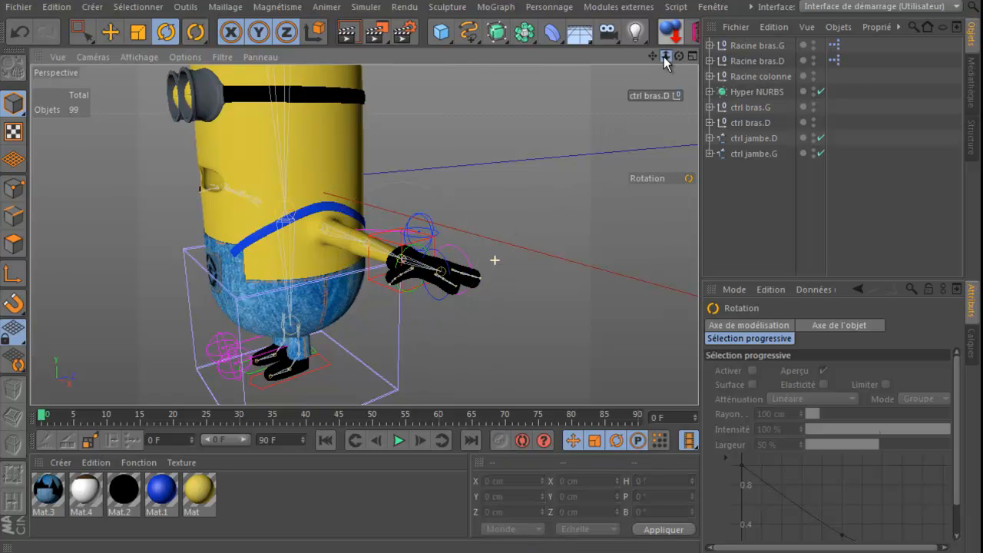
drag(490, 151, 490, 153)
drag(664, 57, 490, 169)
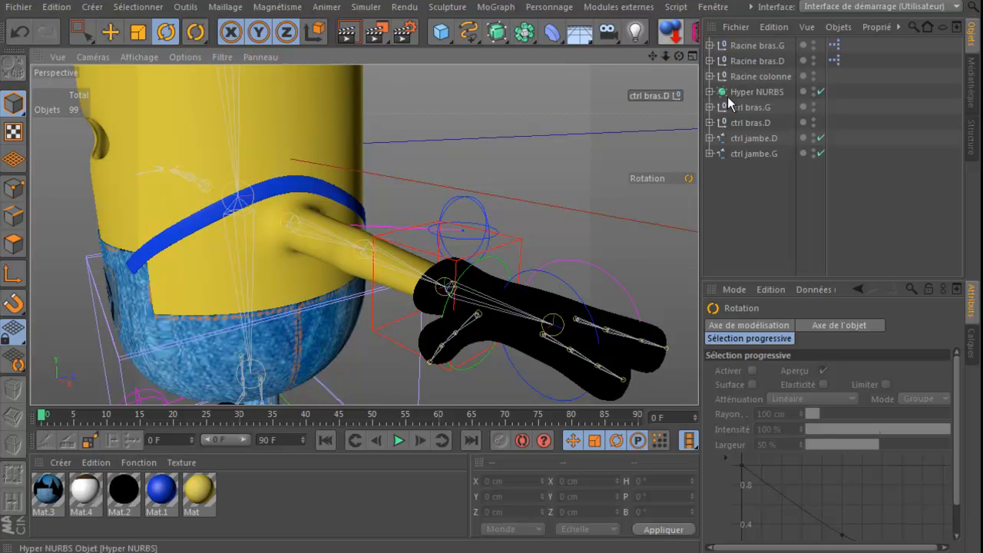
click(708, 45)
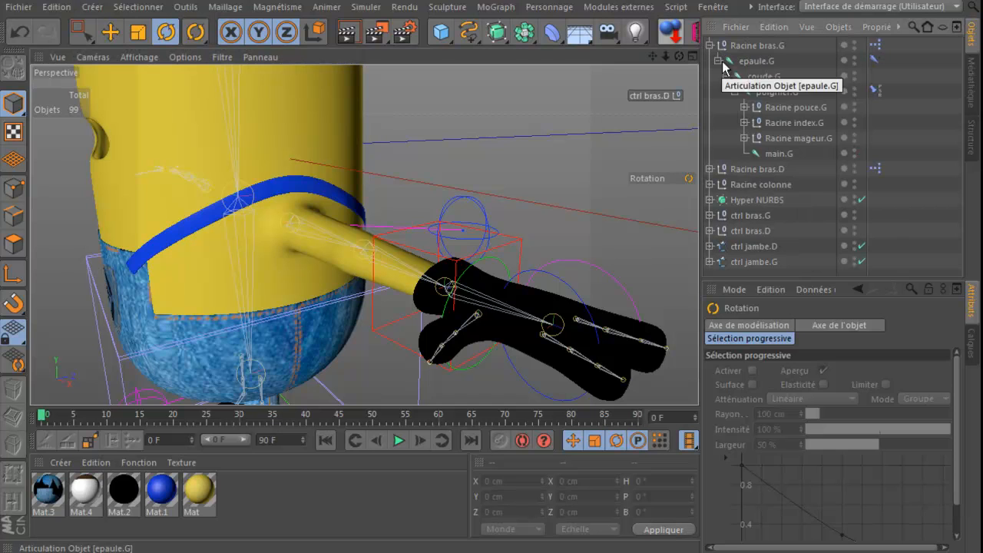
click(744, 107)
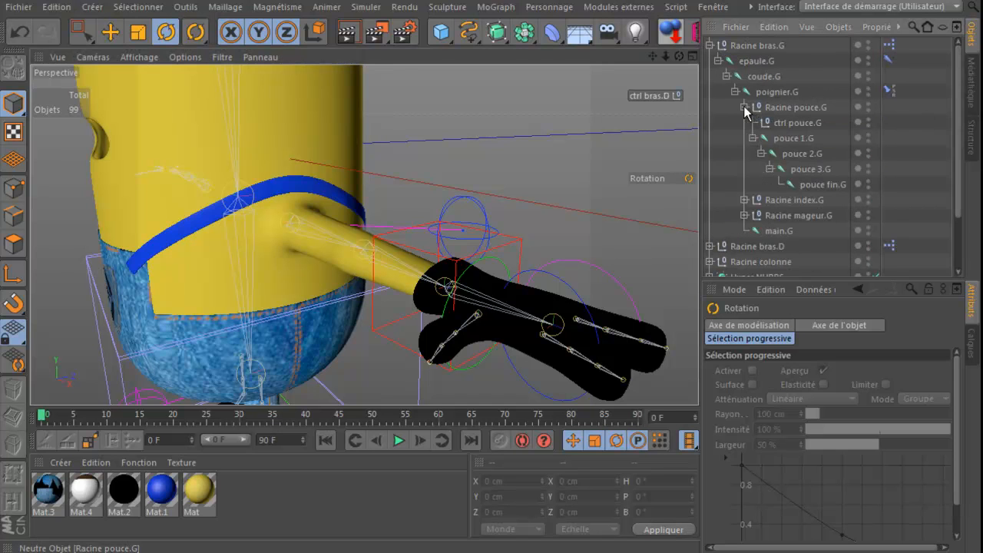
Try bending the left thumb by rotating ctrl pouce.G to a pitch of about -66°, and undo the rotation
click(786, 121)
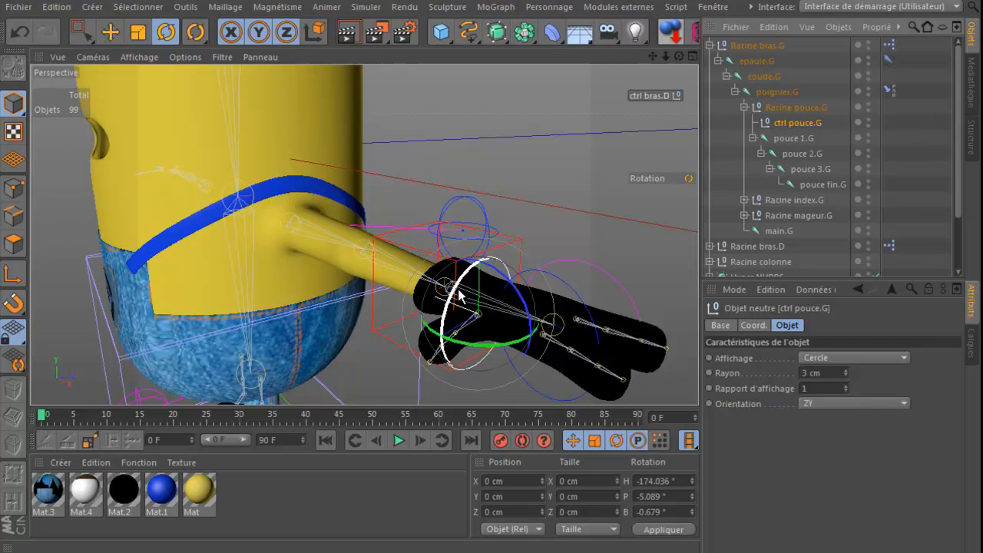
drag(458, 291, 447, 353)
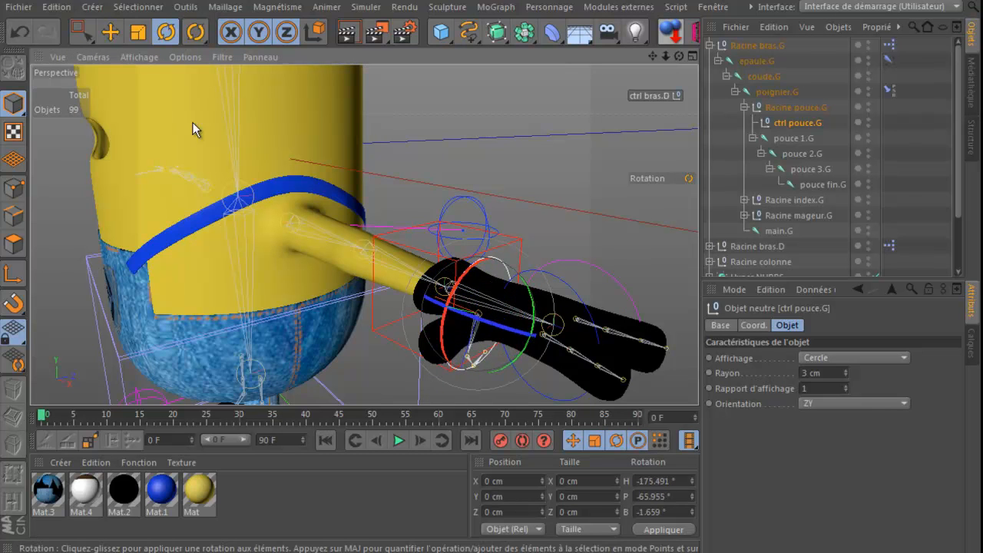
click(19, 35)
Try bending the left index finger downward by rotating ctrl index.G, and undo the rotation
click(572, 293)
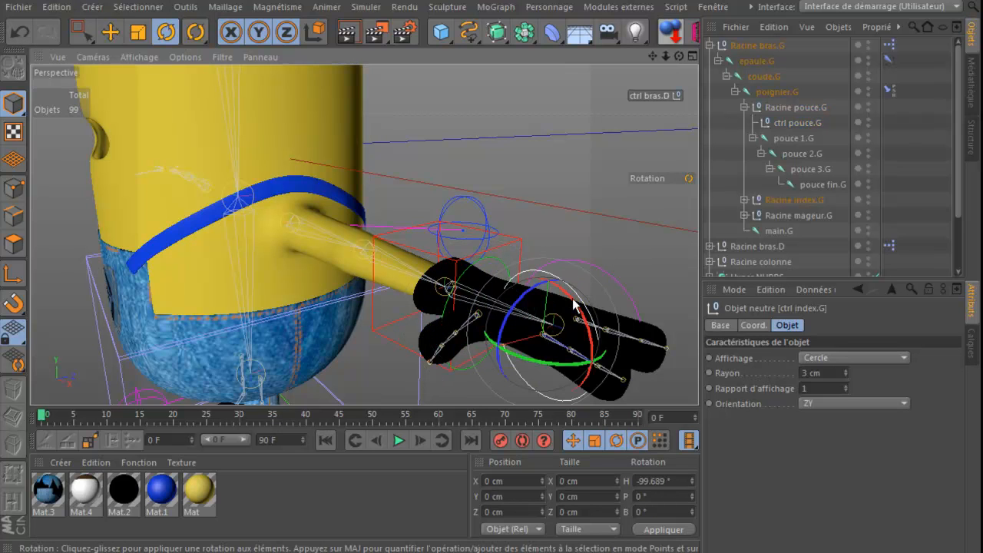
drag(570, 300, 598, 328)
click(26, 30)
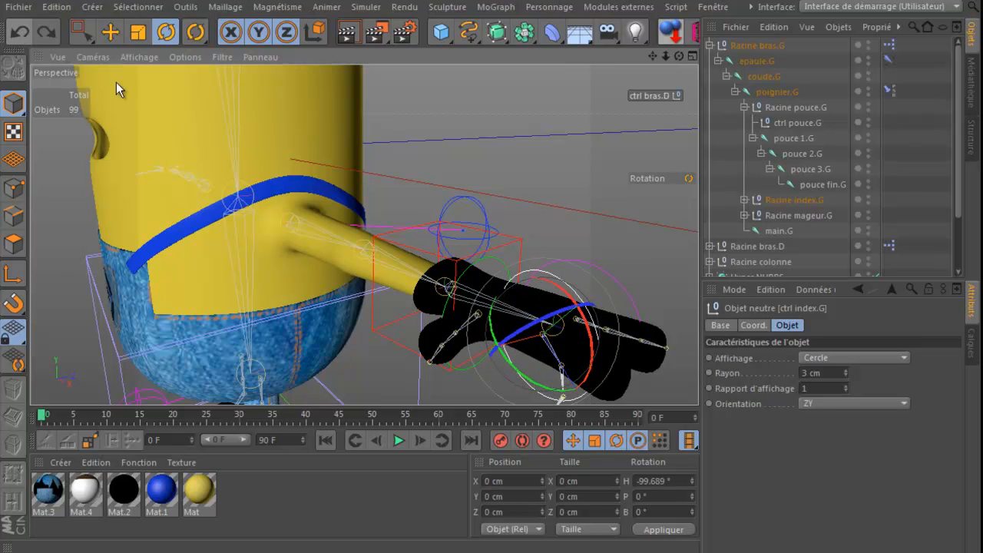
Try bending the left middle finger by rotating ctrl mageur.G to a pitch of about -4.1°, and undo the rotation
click(626, 298)
mouse_move(623, 296)
mouse_down()
mouse_move(644, 367)
mouse_move(624, 300)
mouse_up()
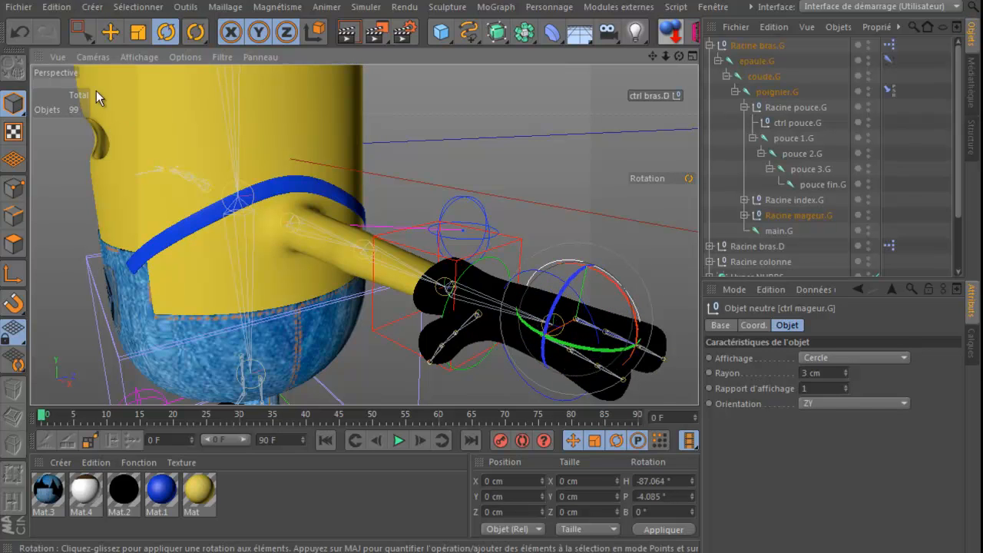
click(20, 33)
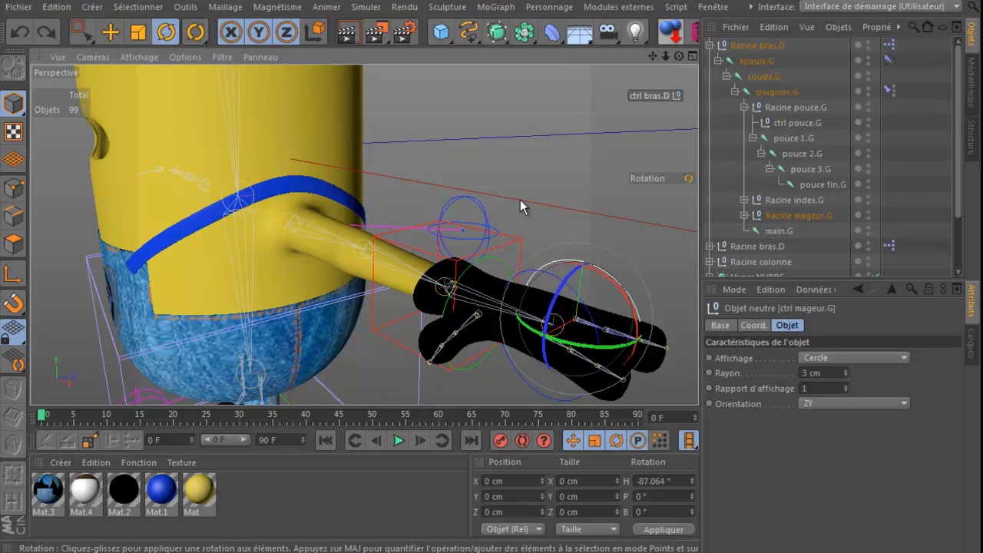
Deselect everything and close the finished rig scene to return to the unrigged minion scene
alt+drag(556, 168, 544, 181)
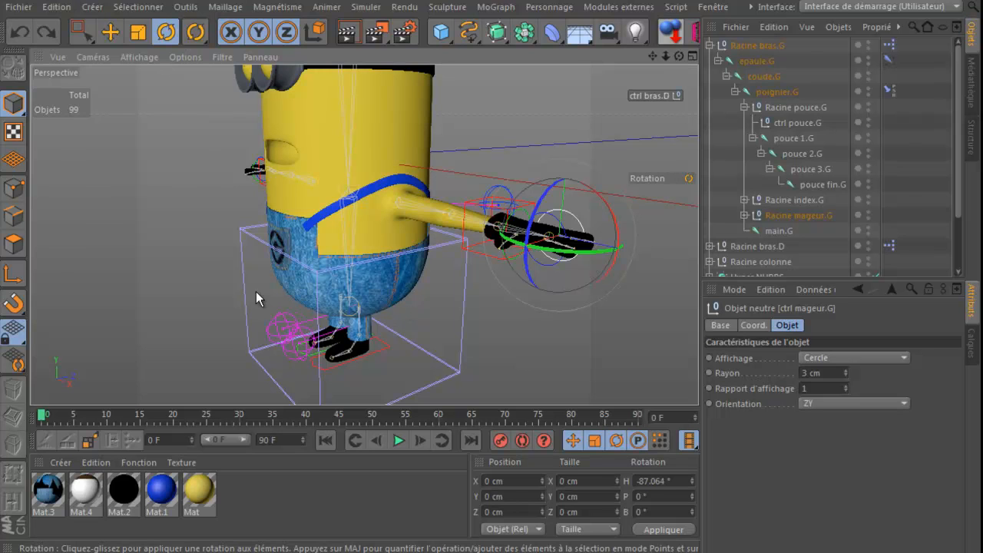
click(209, 225)
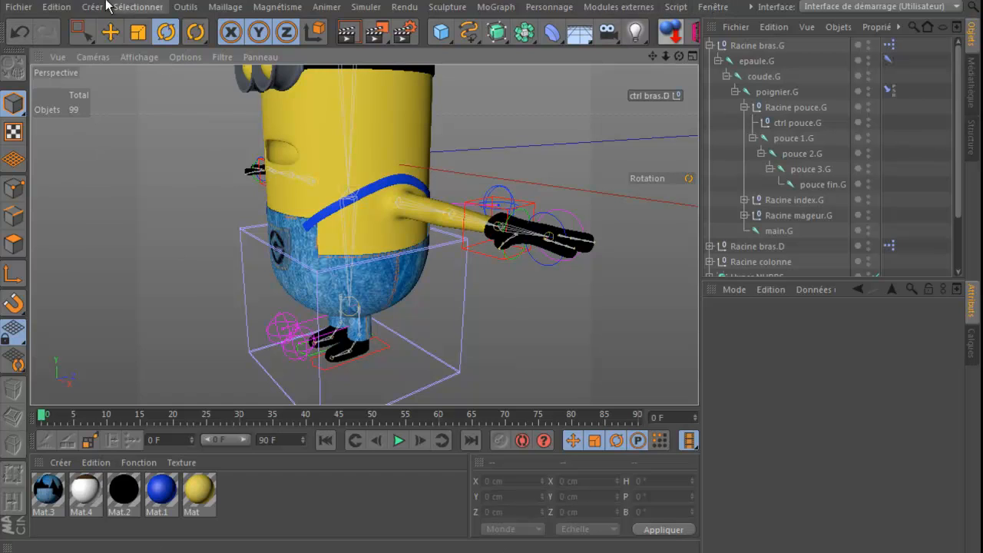
click(17, 6)
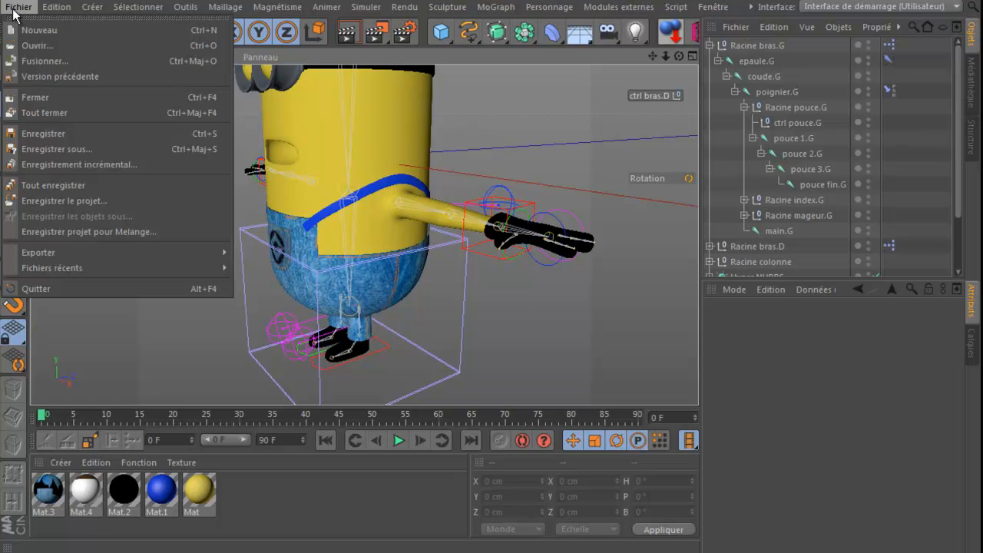
click(48, 98)
click(562, 232)
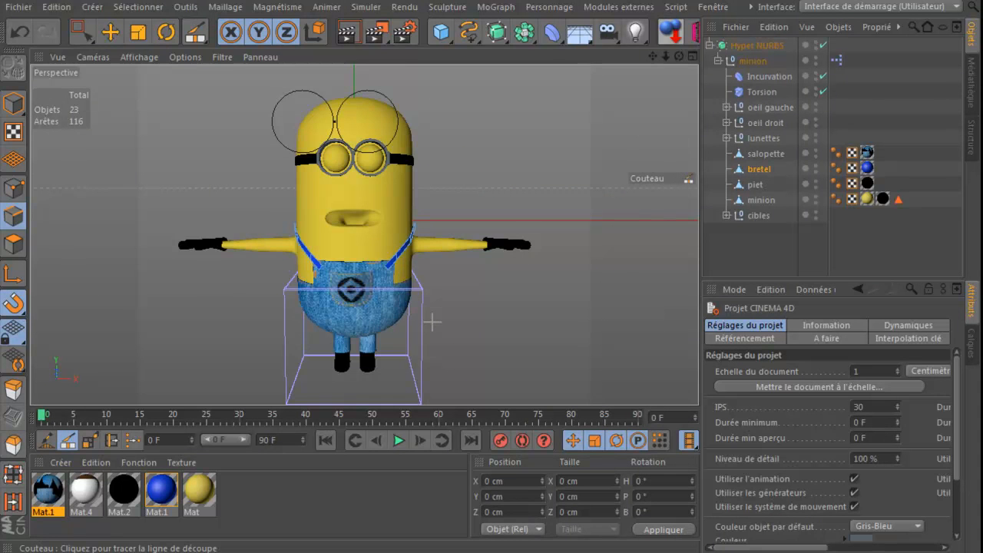
Switch to the Droite side view and frame the minion's leg and foot up close
scroll(432, 322, up, 5)
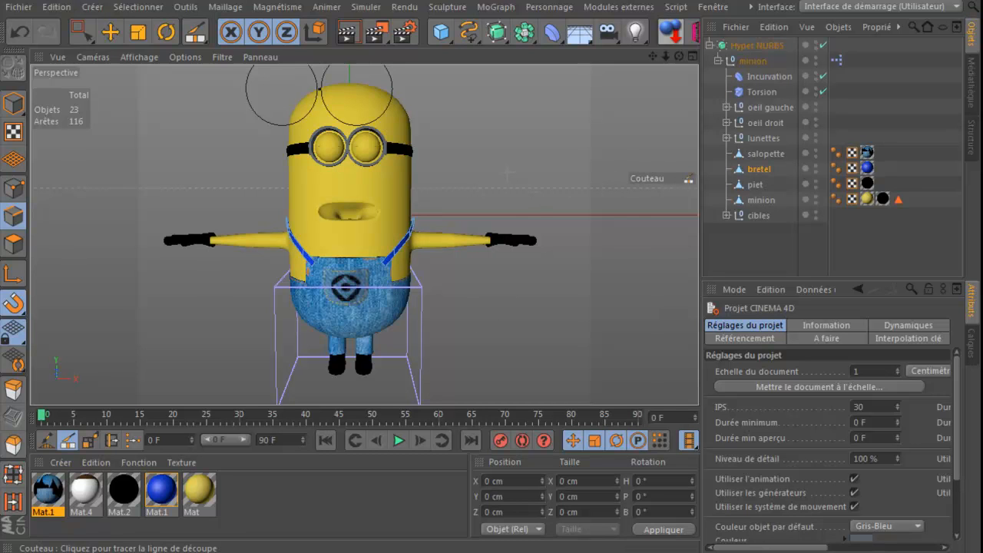
middle_click(507, 174)
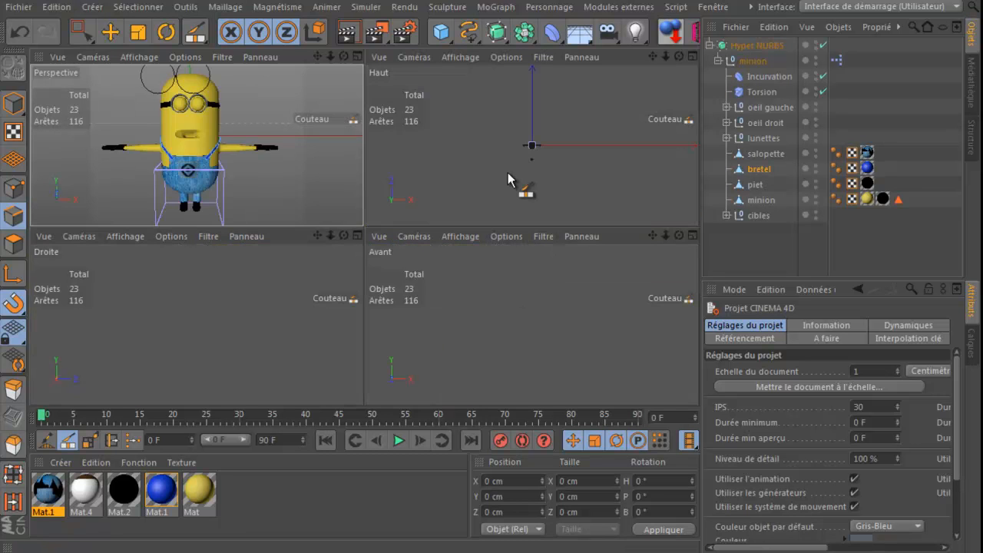
middle_click(275, 286)
scroll(365, 238, up, 4)
scroll(352, 263, up, 6)
scroll(353, 264, up, 8)
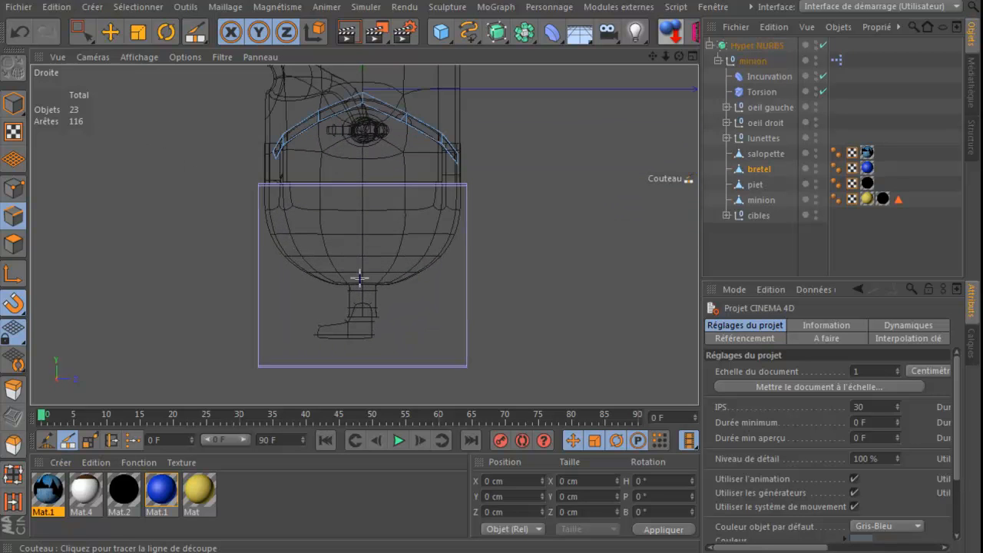
scroll(359, 277, up, 2)
scroll(359, 278, up, 4)
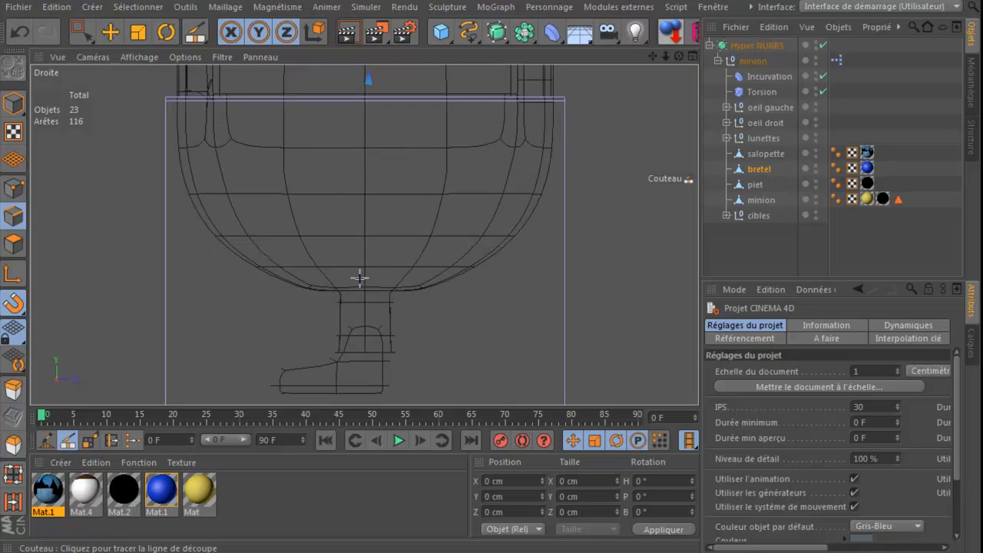
drag(654, 56, 491, 167)
scroll(521, 213, up, 2)
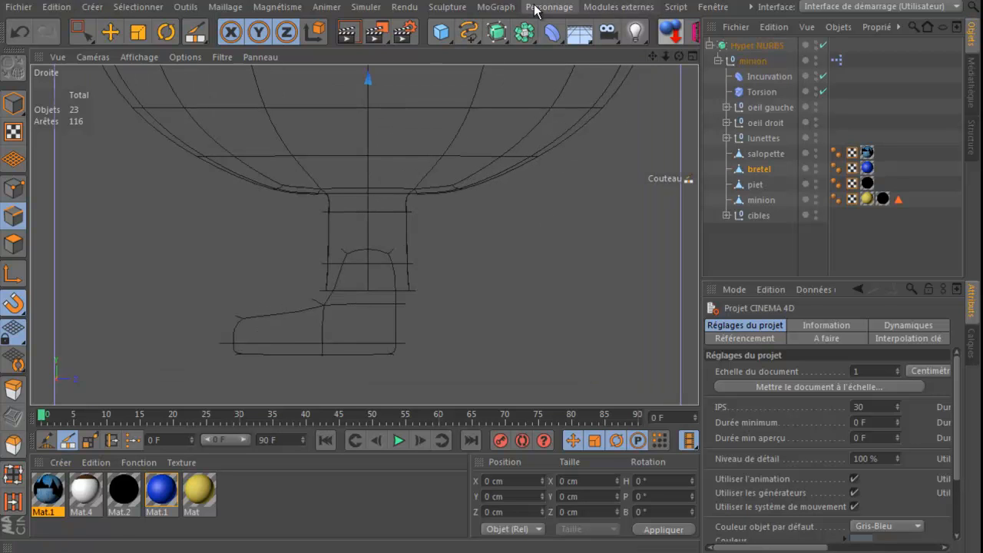
Detach the Personnage commands as a floating palette beside the leg and activate Outil Articulations
click(546, 9)
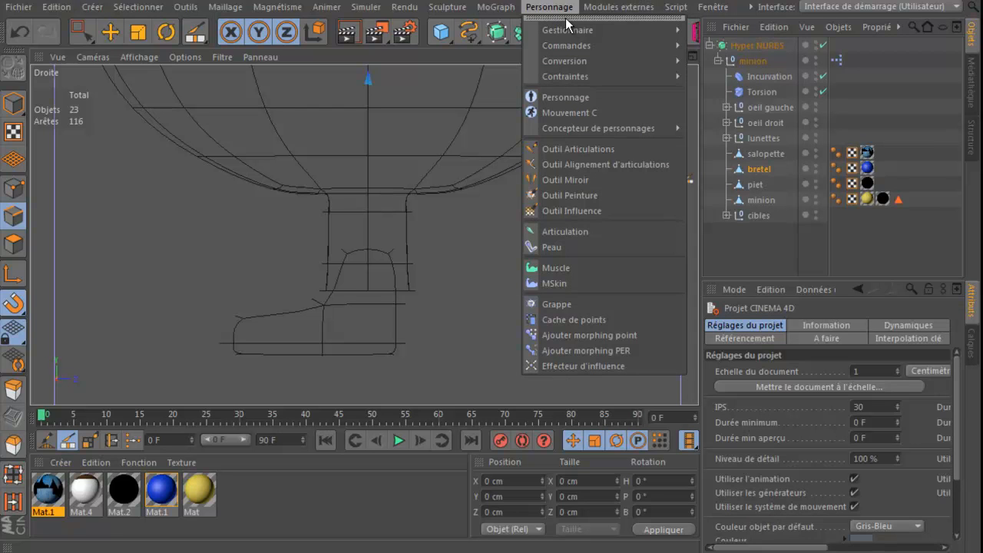
click(565, 18)
drag(584, 14, 567, 186)
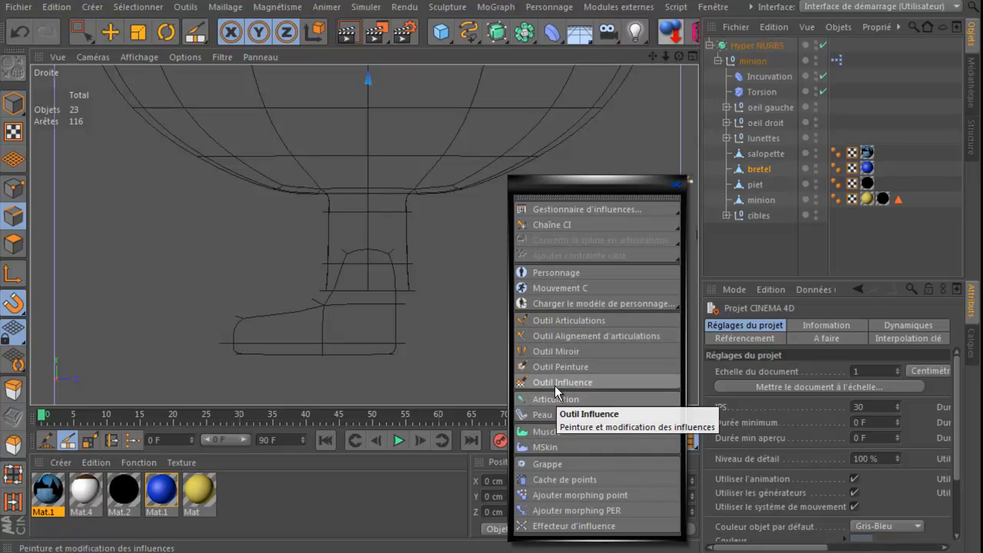
click(545, 325)
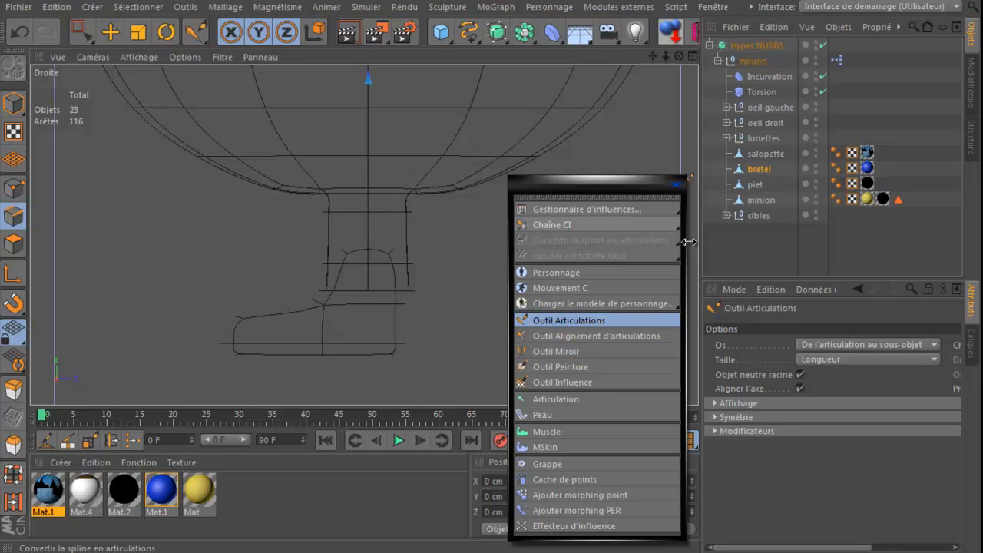
With nothing selected and Hyper NURBS collapsed, draw a five-joint leg chain through hip, knee, ankle, ball of the foot and toe tip
click(768, 254)
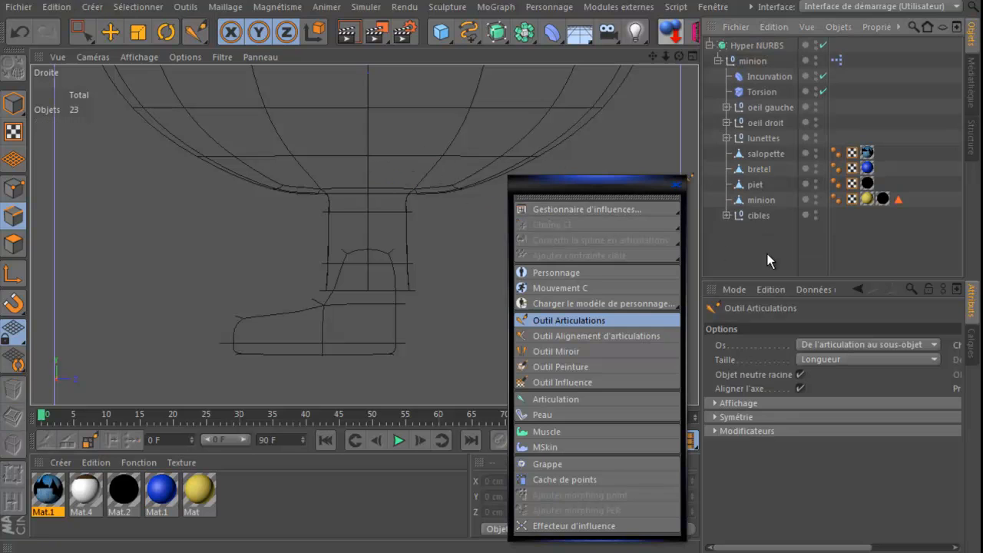
click(711, 45)
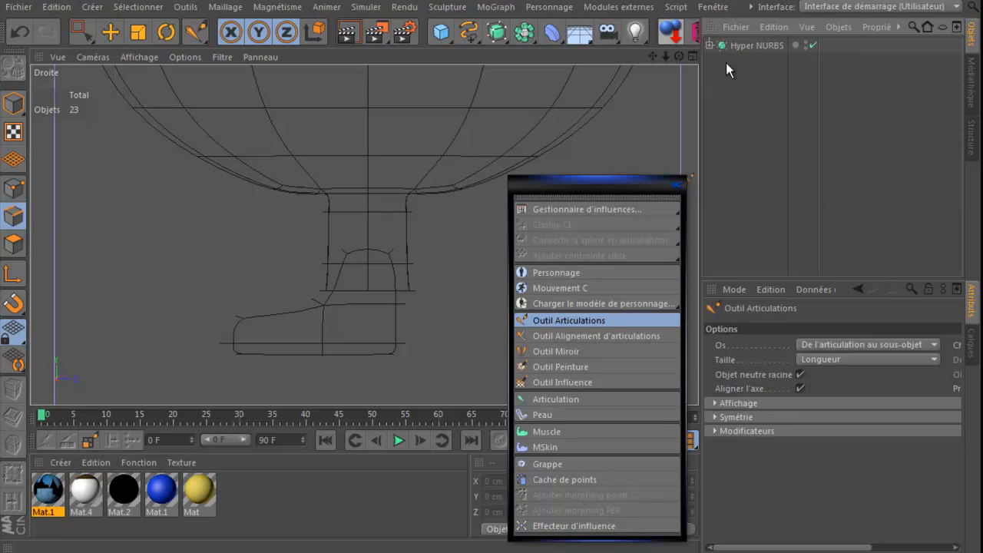
ctrl+click(368, 169)
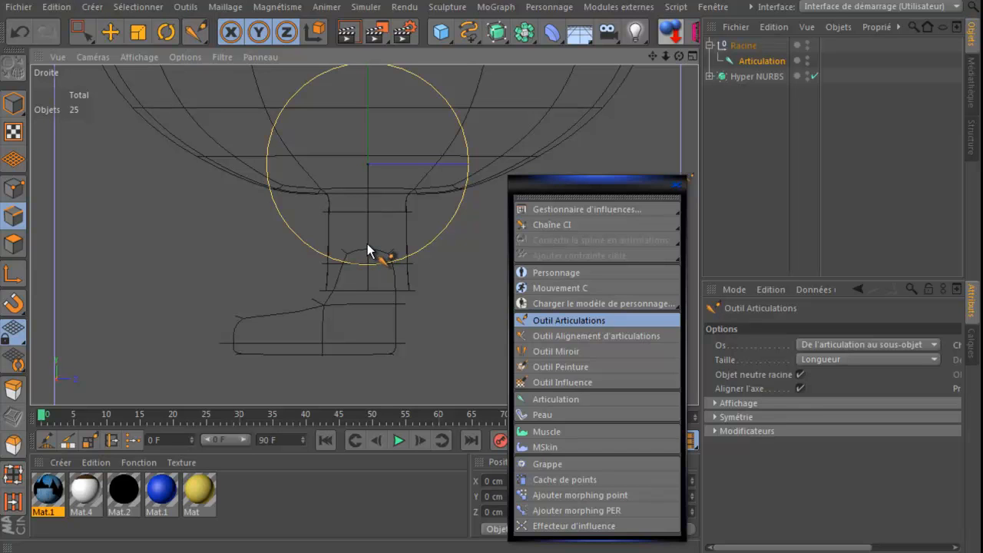
ctrl+click(367, 246)
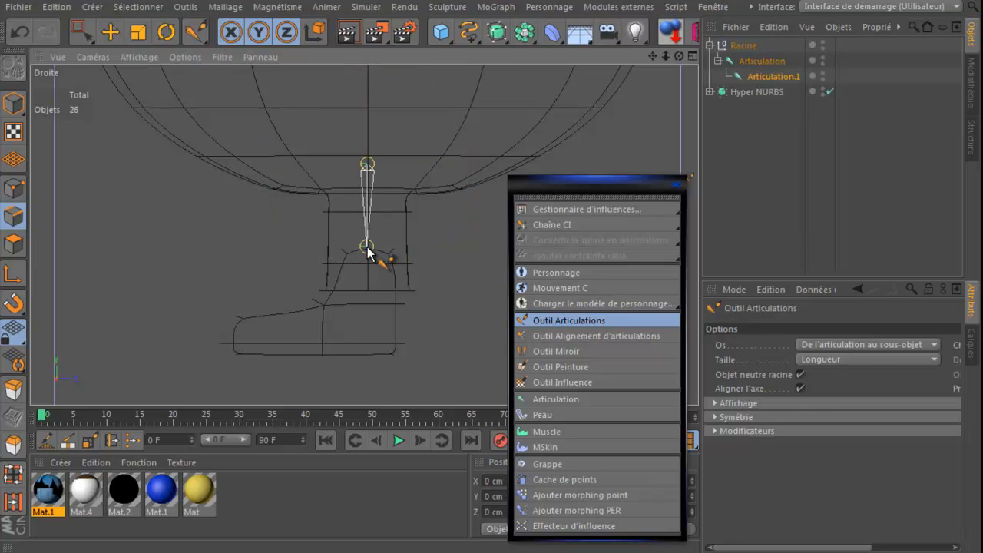
ctrl+click(365, 303)
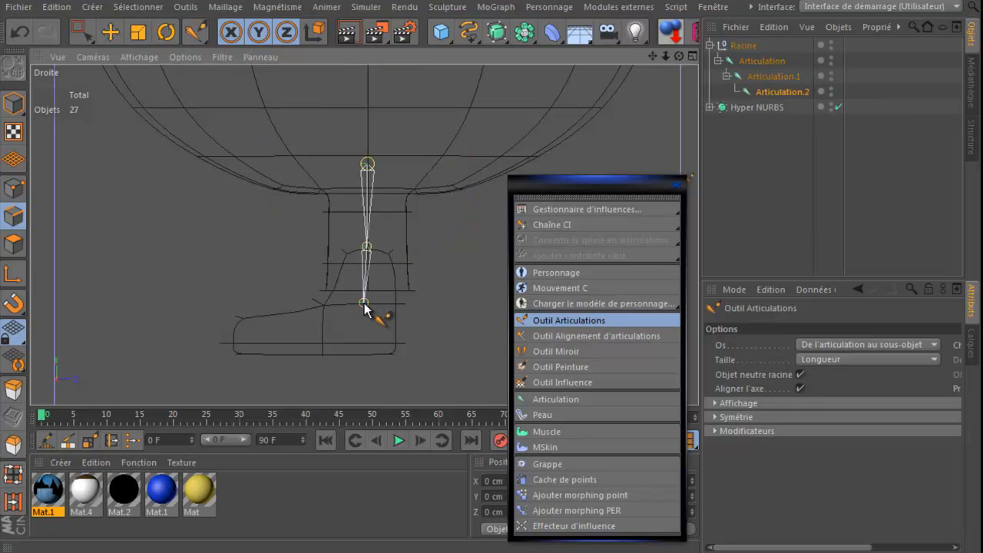
ctrl+click(302, 344)
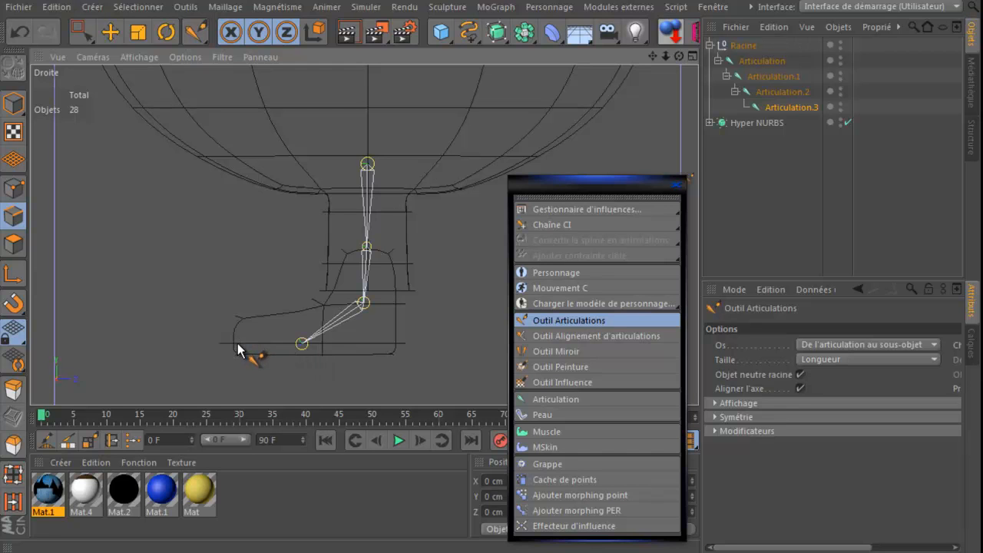
ctrl+click(238, 346)
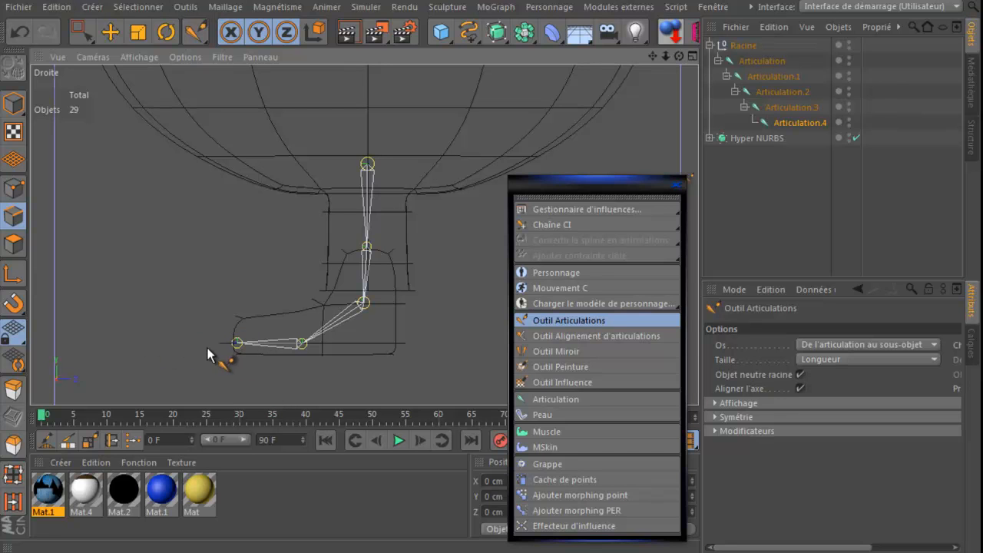
Adjust the chain, lowering the toe tip, moving the ball and ankle joints slightly toward the heel, and shifting the knee forward
drag(234, 341, 236, 346)
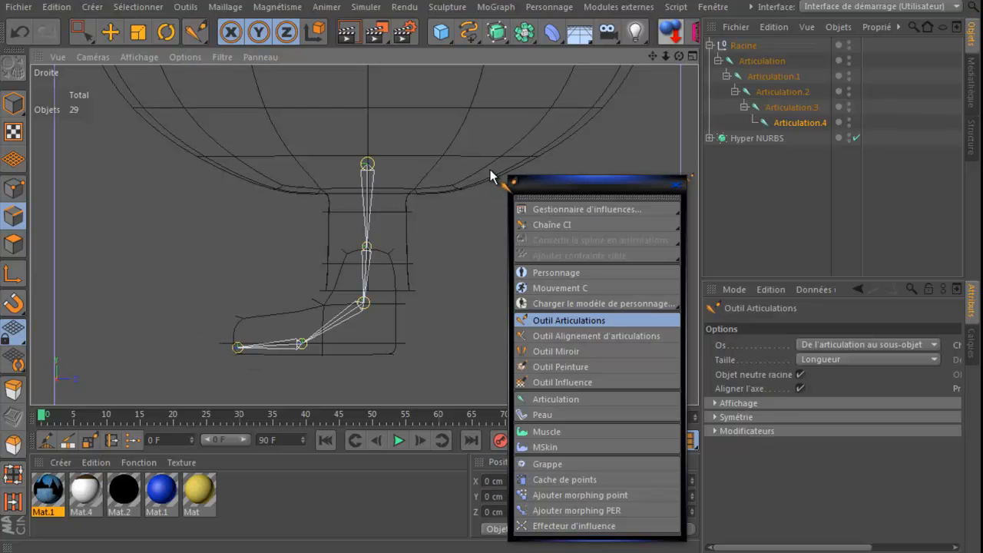
drag(490, 168, 489, 167)
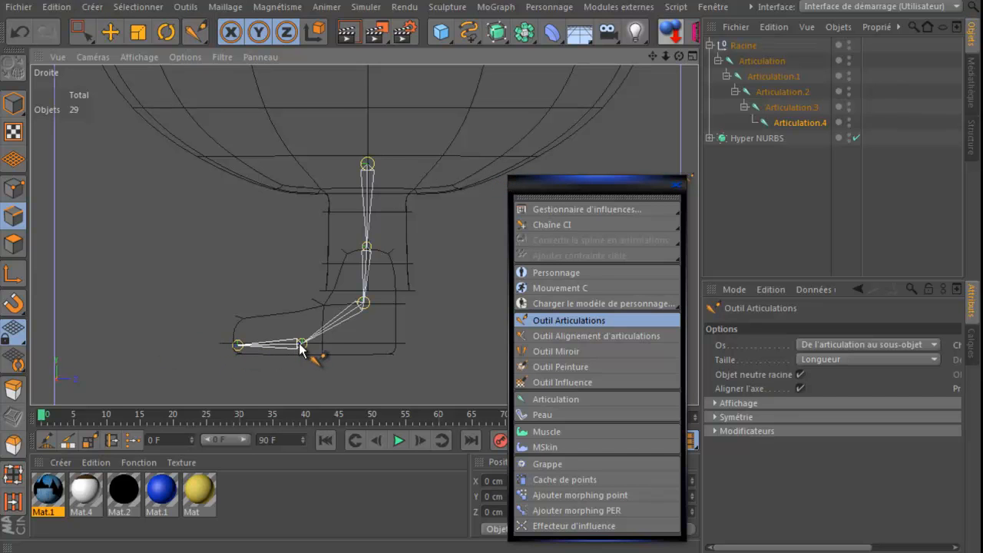
drag(301, 344, 307, 343)
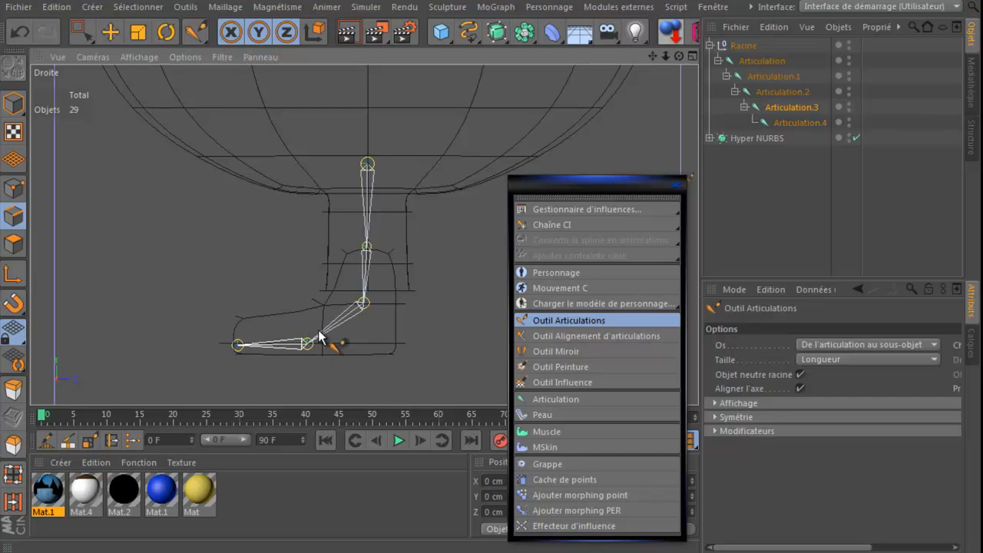
drag(367, 248, 356, 246)
drag(364, 303, 367, 302)
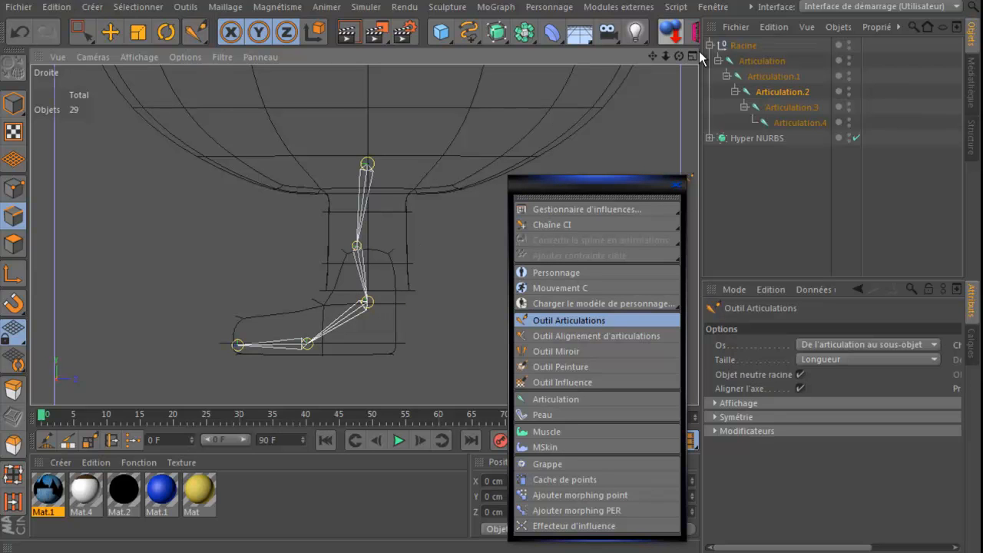
Go through the joint hierarchy from Racine to Articulation.4, selecting each object to check which leg joint it represents
click(745, 45)
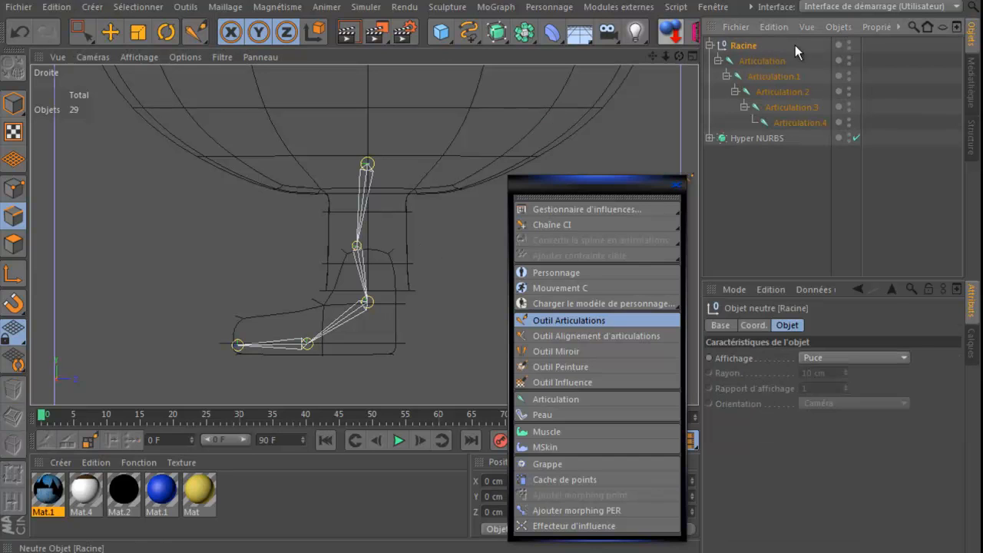
click(766, 76)
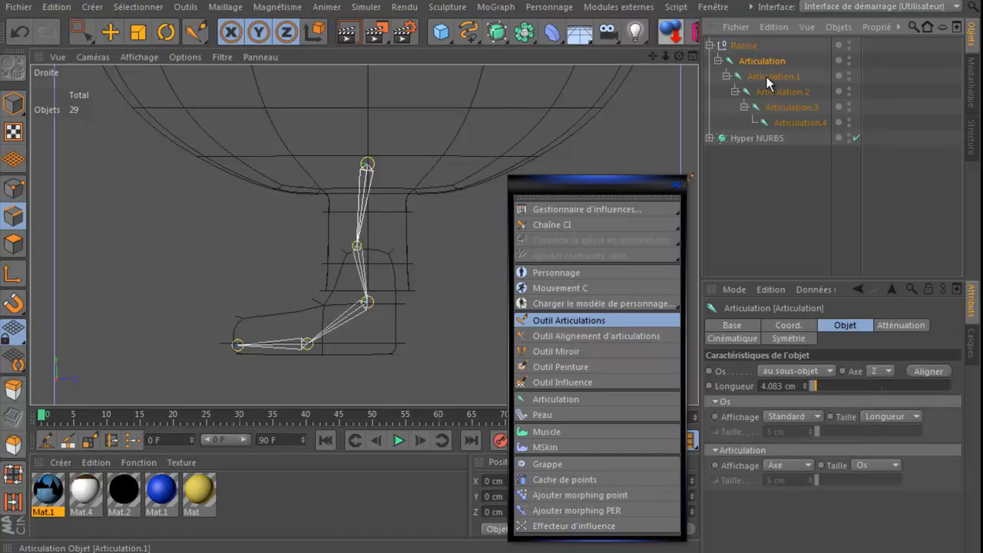
click(781, 106)
click(788, 120)
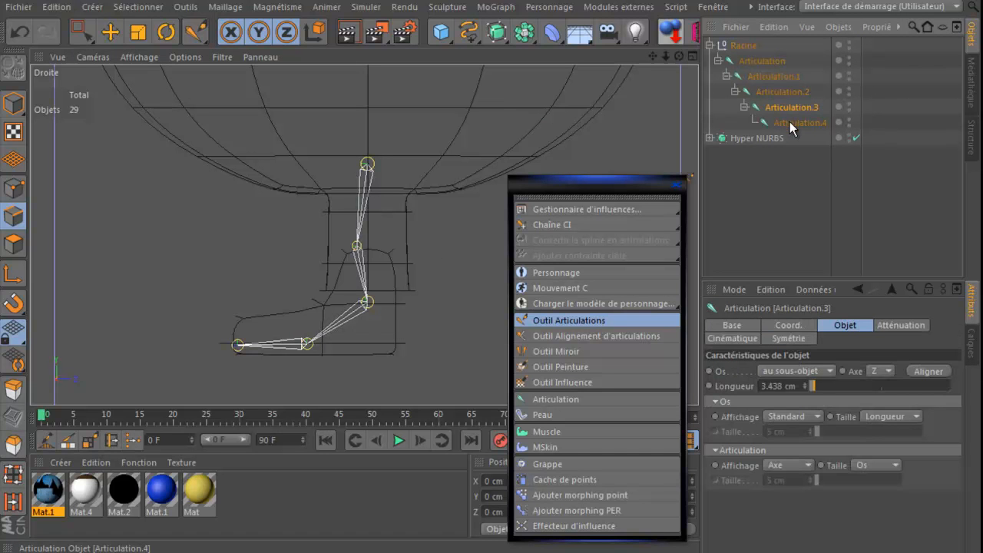
click(756, 62)
click(770, 76)
click(779, 93)
click(786, 105)
click(791, 121)
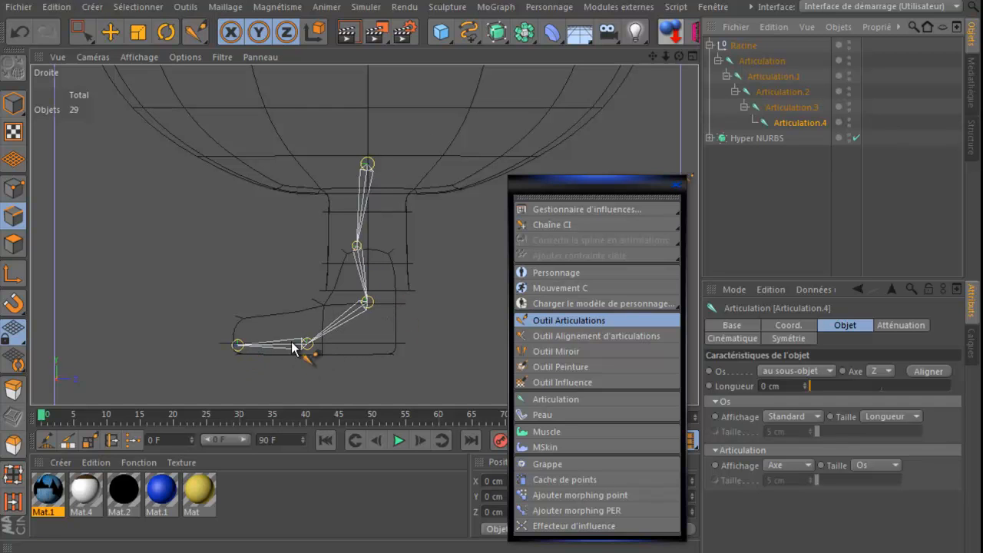
Rename the root null as Racine jambe.G and the first joint below it as cuisse.G
double_click(757, 45)
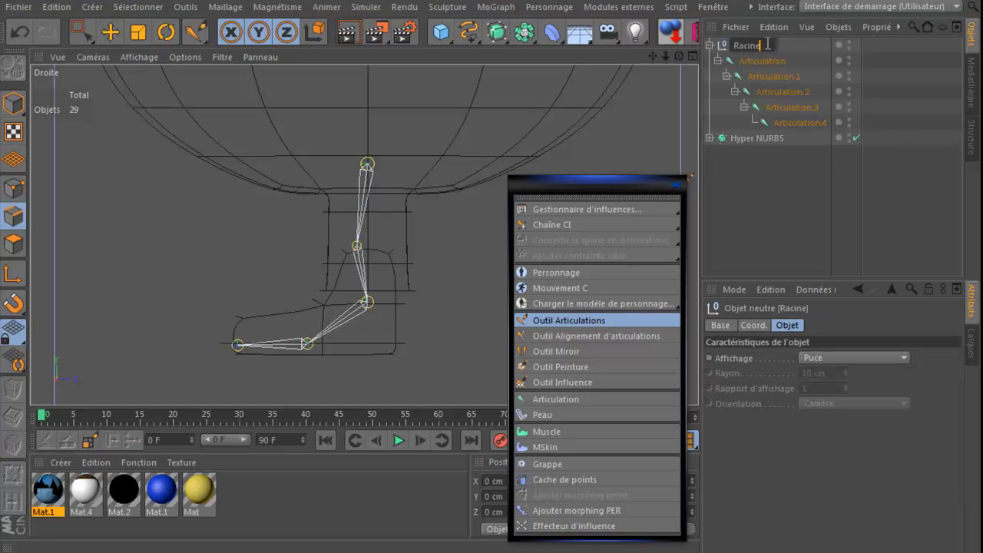
text(jambe G)
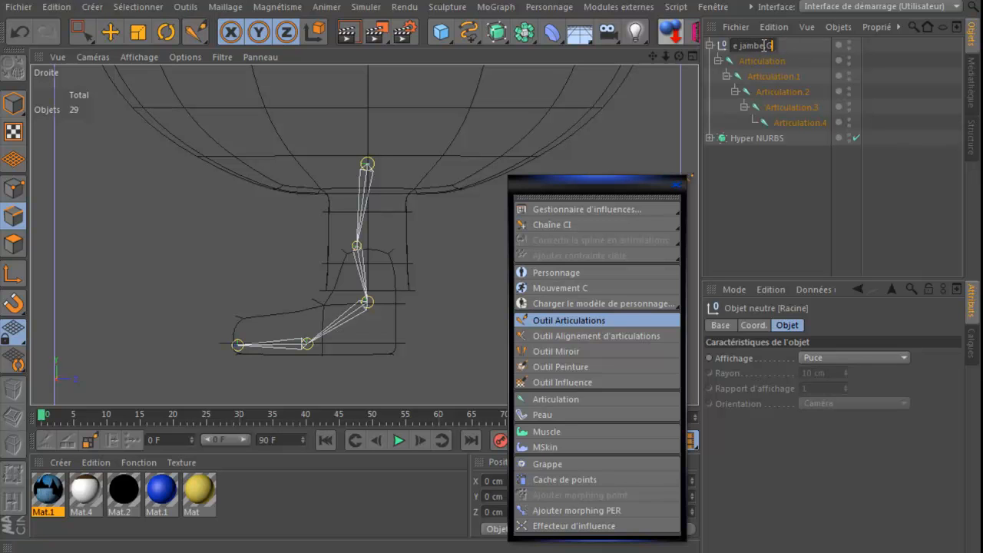
double_click(764, 61)
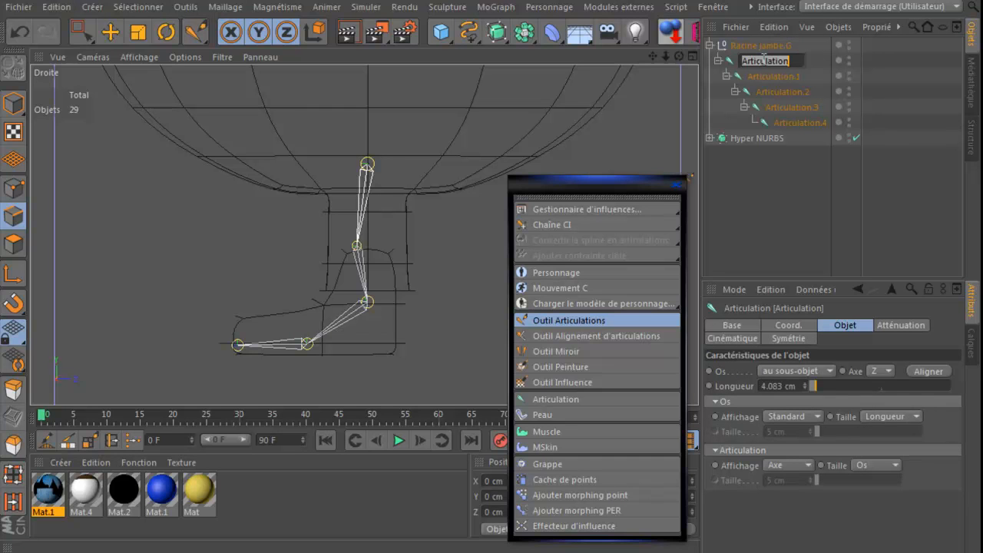
text(cuisse.G)
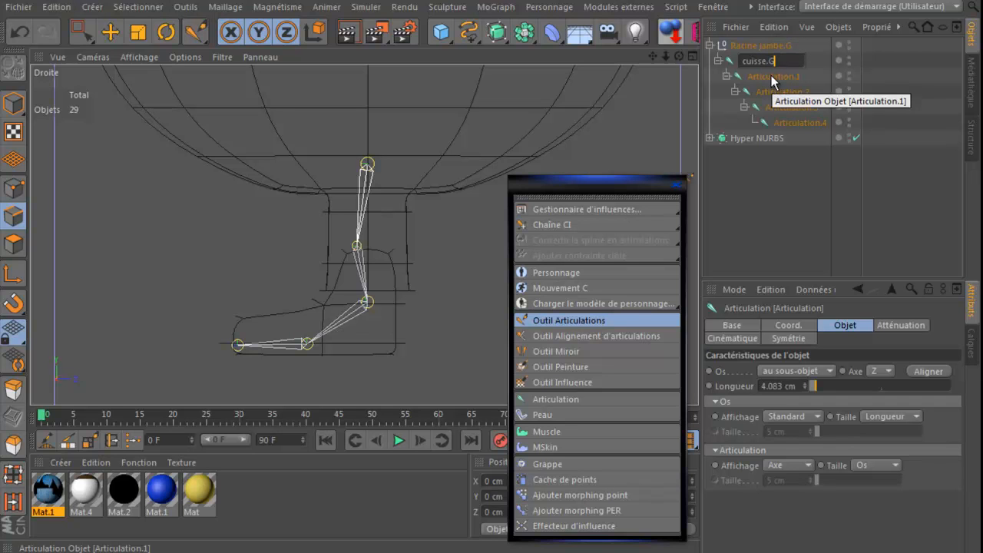
key(Return)
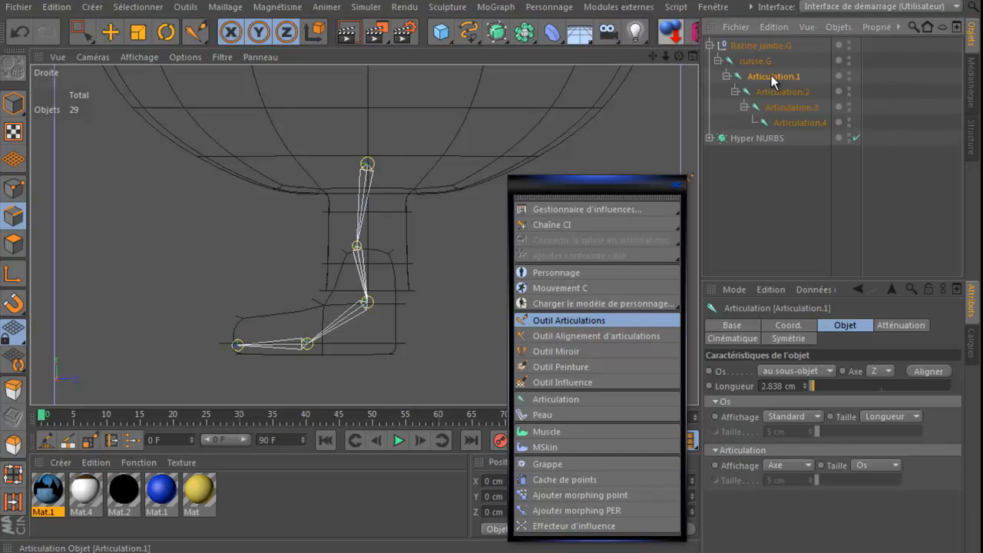
Rename the knee joint Articulation.1 as genoux.G
double_click(771, 75)
text(jeun)
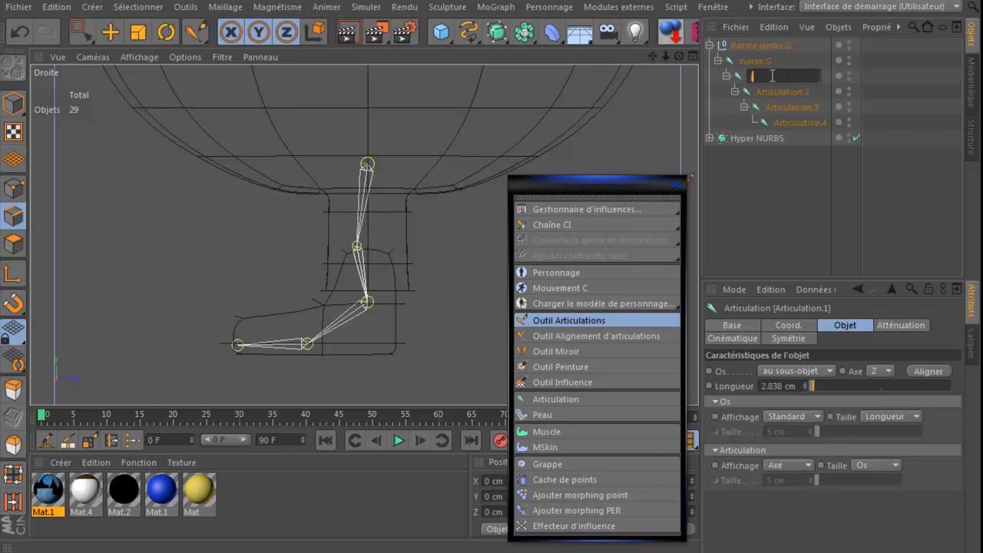
text(gu)
key(BackSpace)
key(BackSpace)
key(BackSpace)
key(BackSpace)
key(BackSpace)
key(BackSpace)
text(ger)
text(o)
text(u)
text(x)
text(.G)
key(Return)
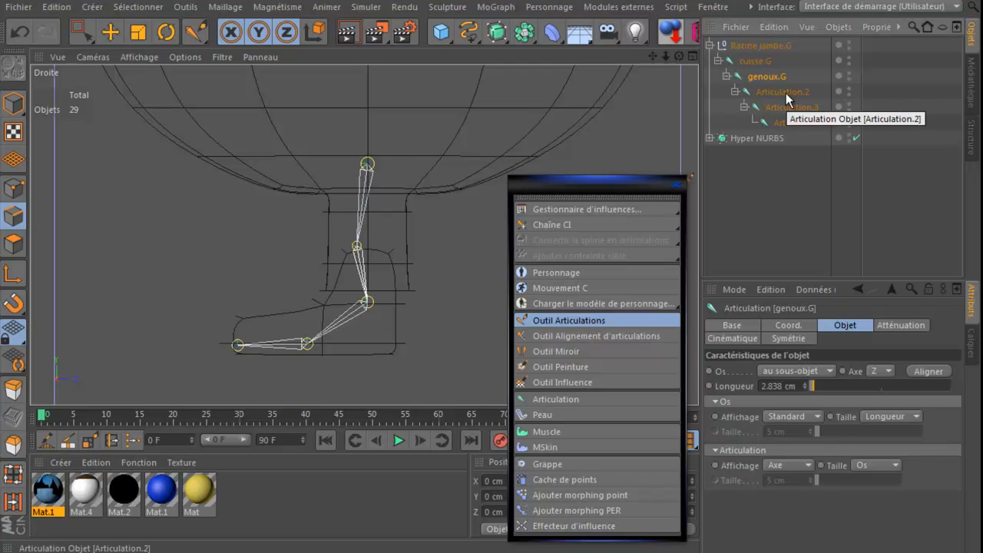
Rename the ankle joint Articulation.2 as cheville.G
double_click(774, 93)
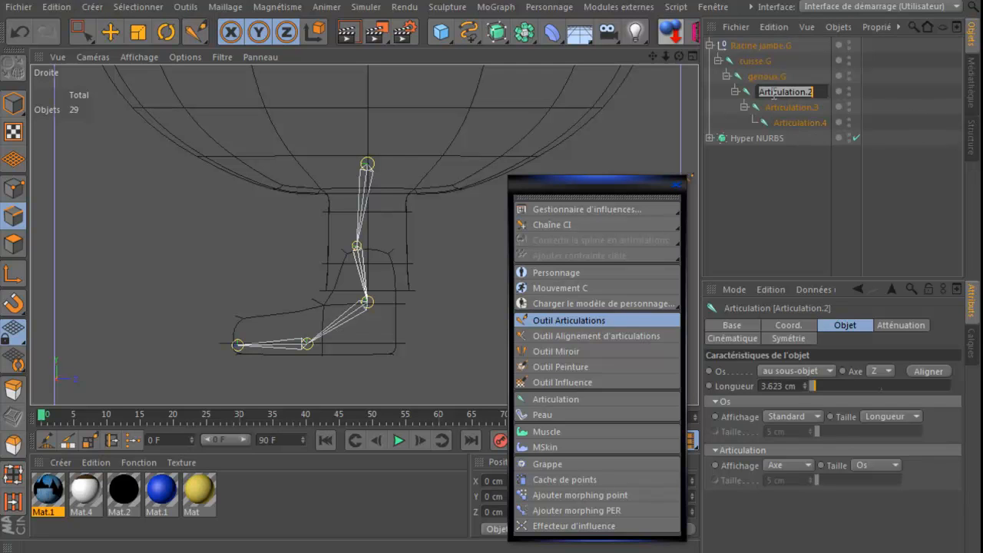
text(che)
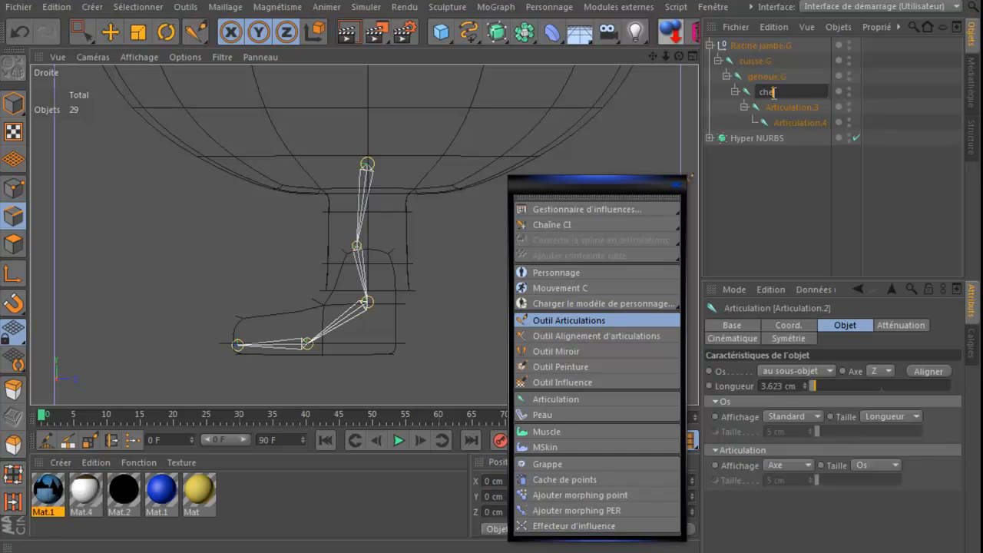
text(ville.G)
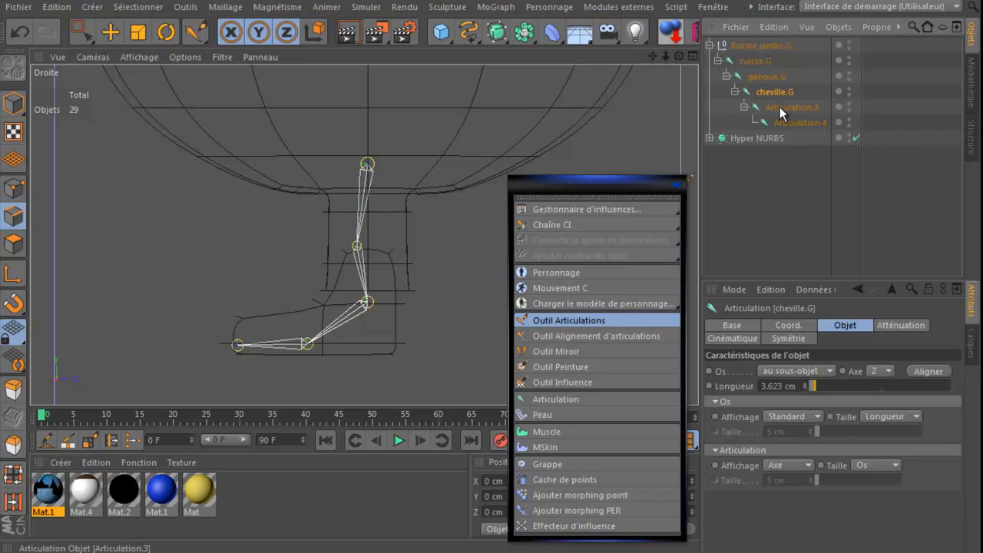
Switch to model mode with the Move tool and rename the foot joint Articulation.3 as piet.G
double_click(779, 107)
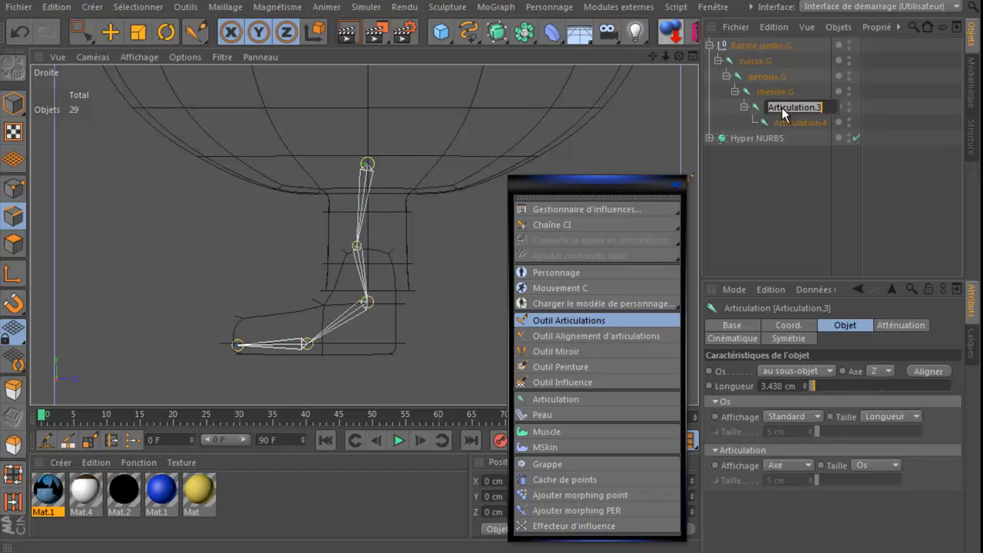
click(106, 33)
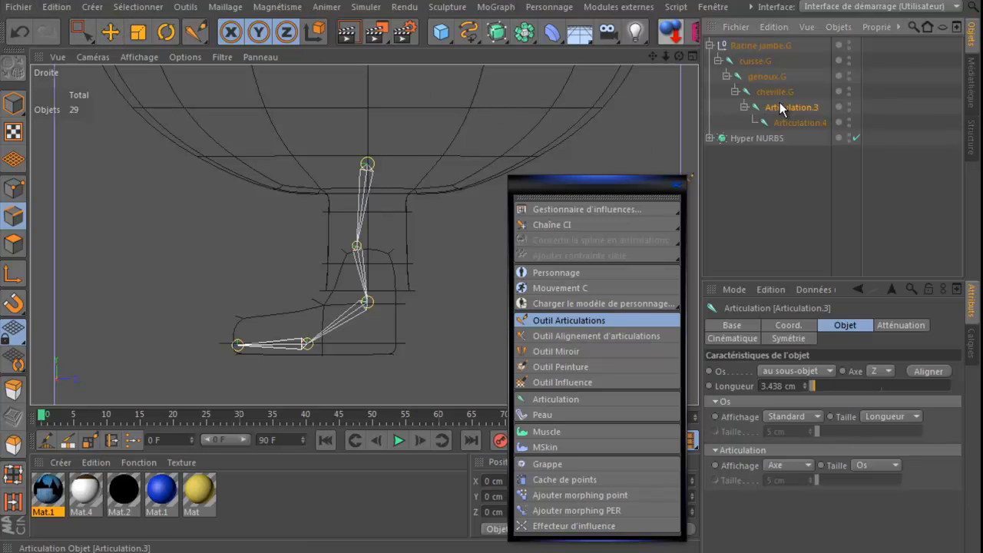
click(13, 103)
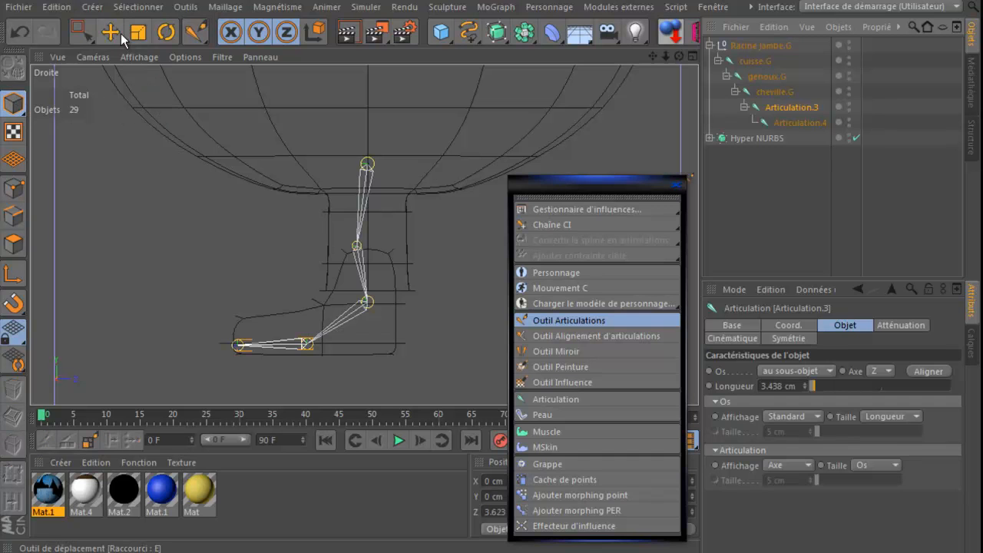
click(111, 32)
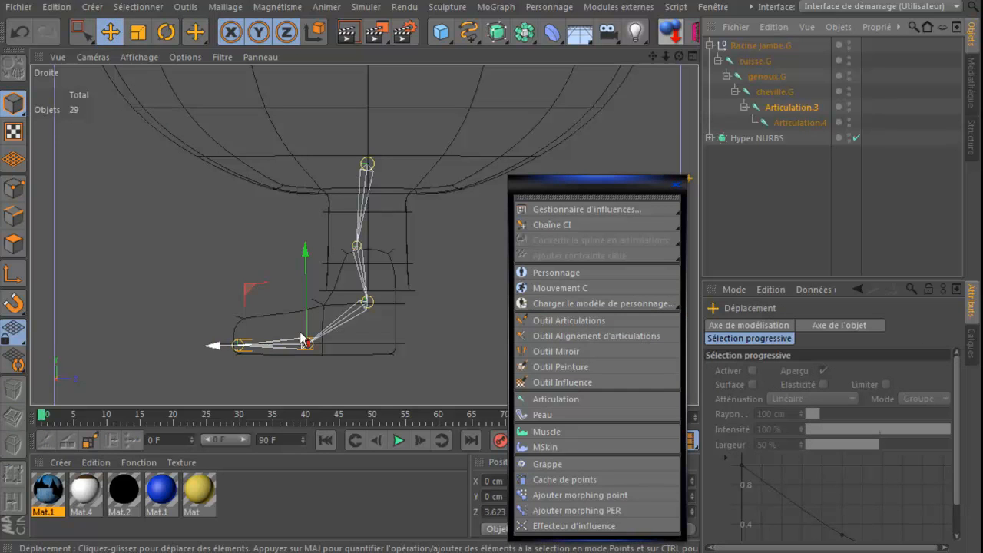
double_click(785, 108)
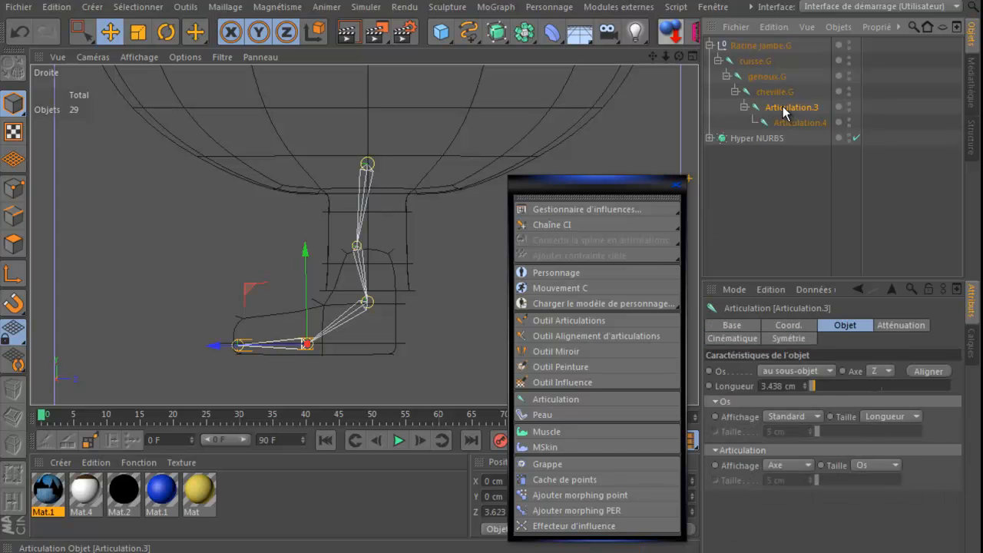
text(p)
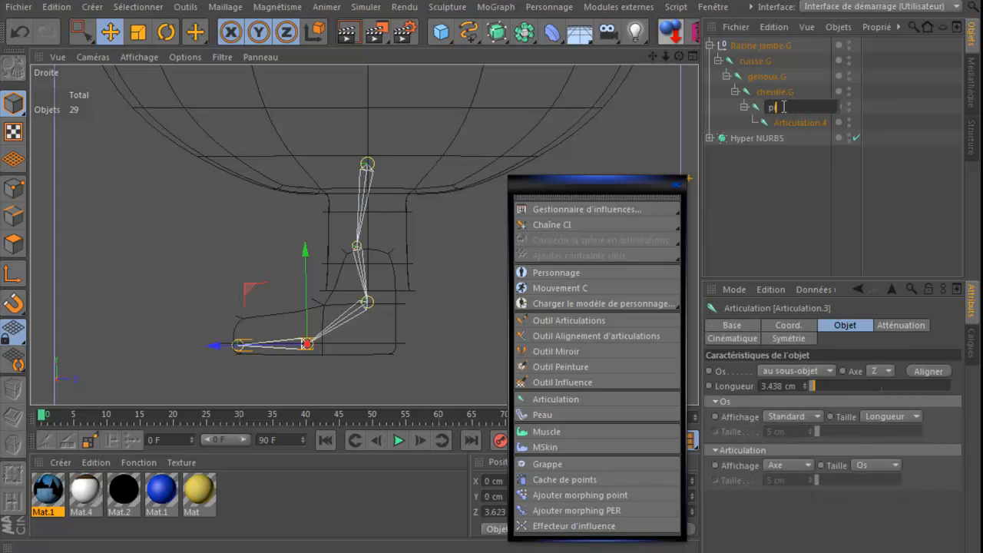
text(ied.G)
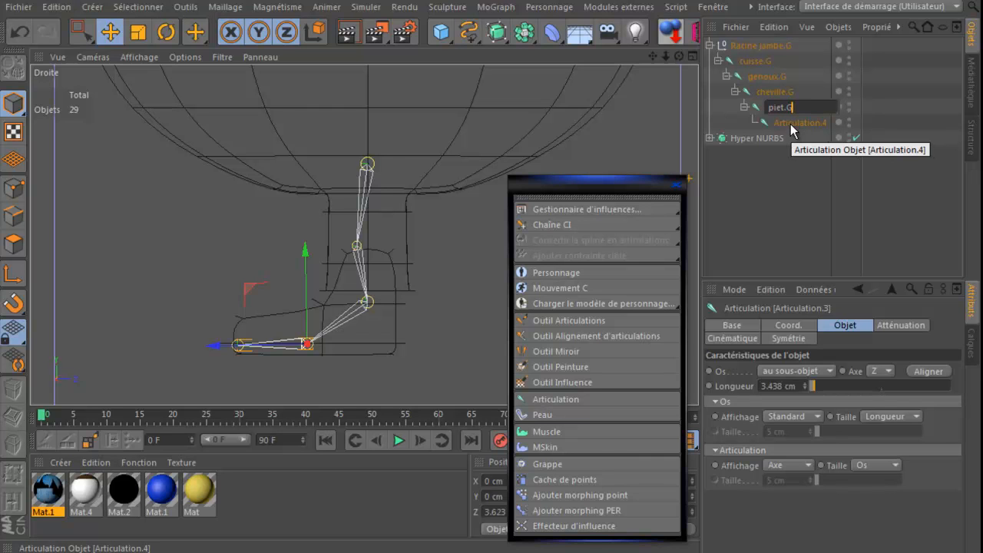
Rename the toe-tip joint Articulation.4 as ortelle.G and close the floating palette of character tools
click(790, 124)
double_click(791, 124)
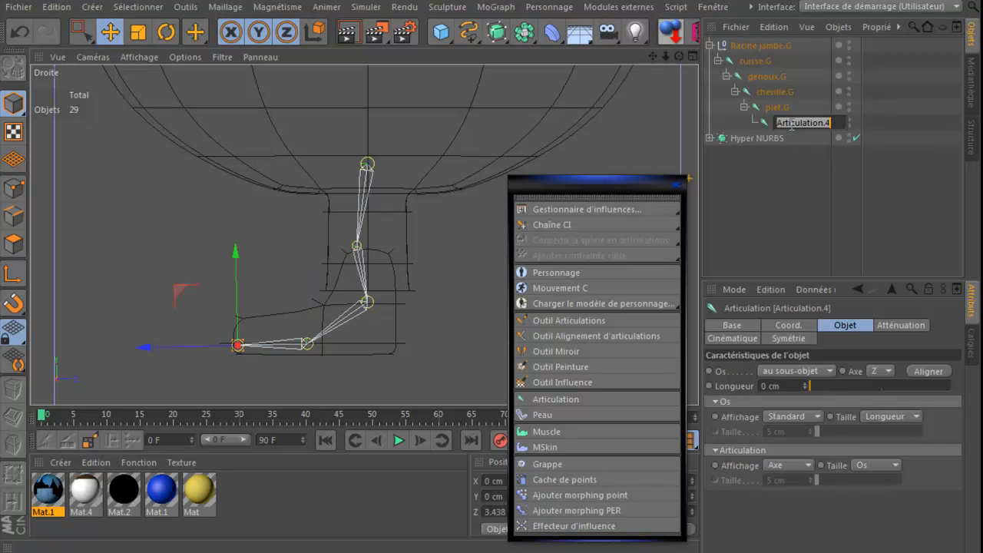
text(or)
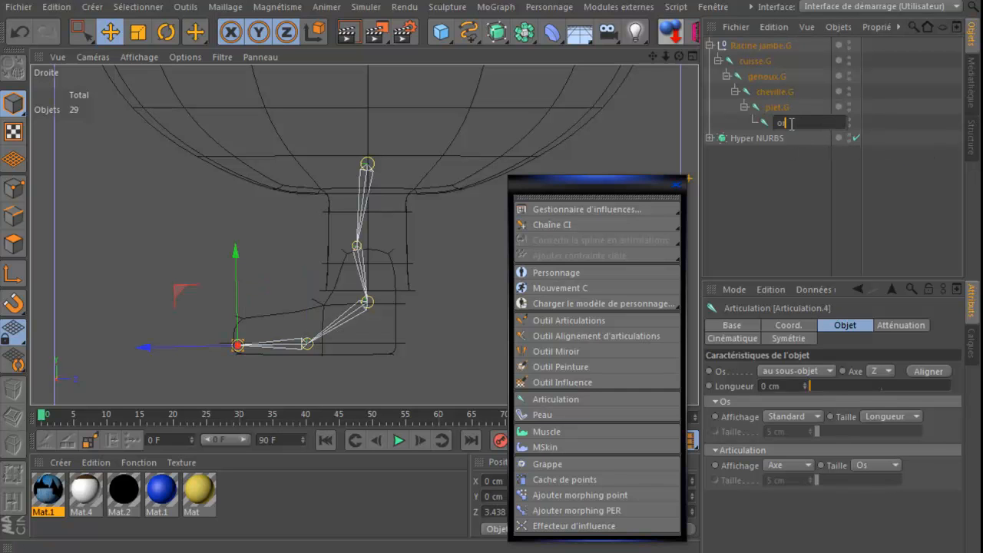
text(teille)
text(.G)
key(Return)
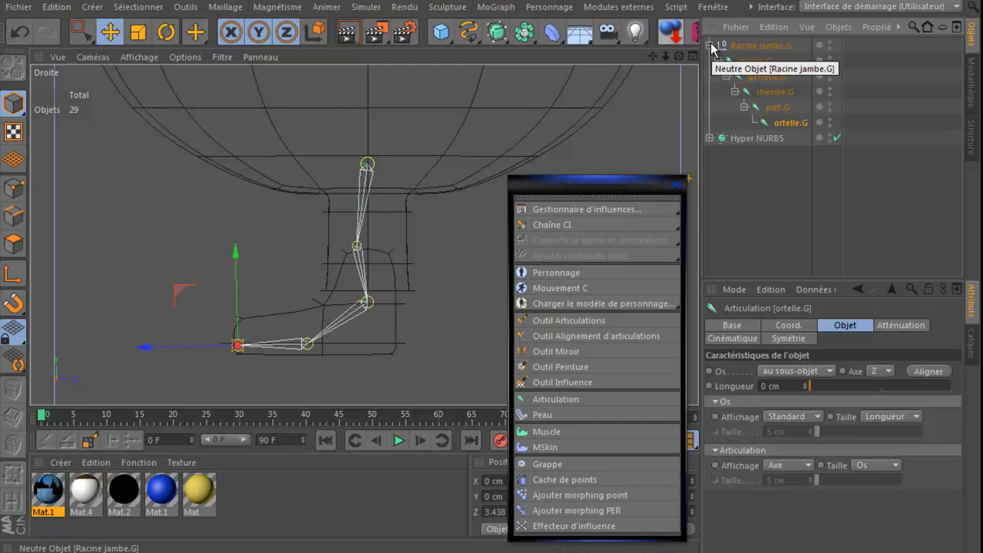
click(634, 184)
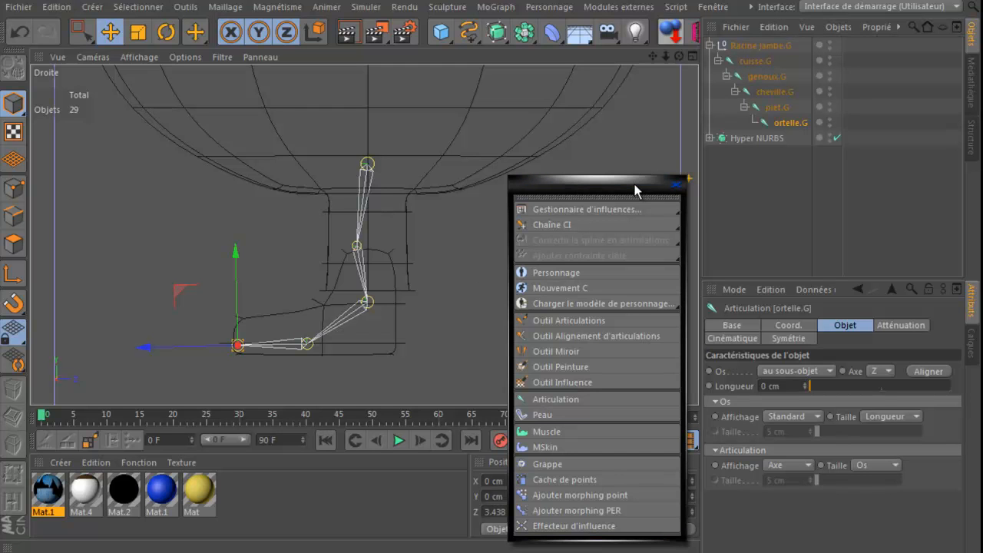
click(676, 184)
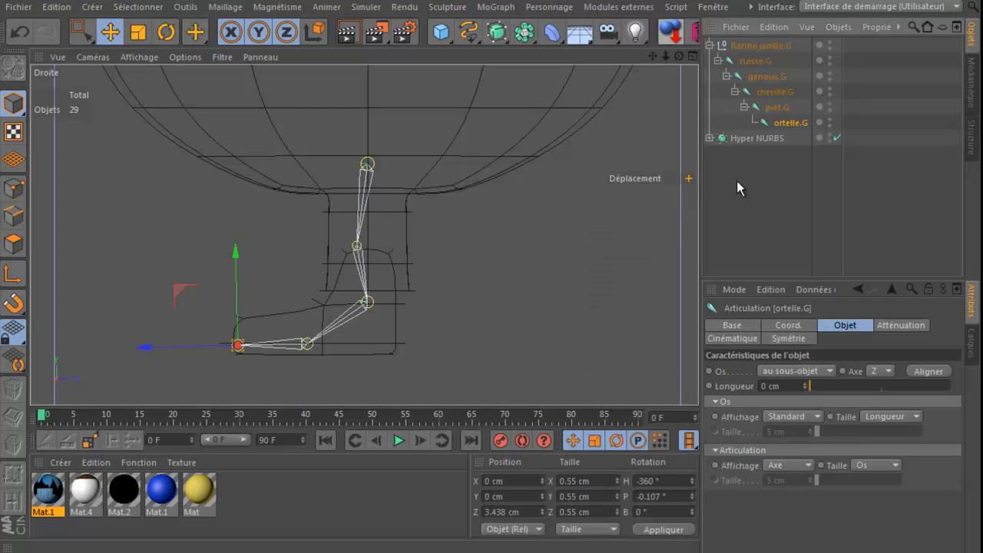
Try shifting the whole leg chain slightly toward the toes by moving its root Racine jambe.G along Z, then undo the move
click(759, 47)
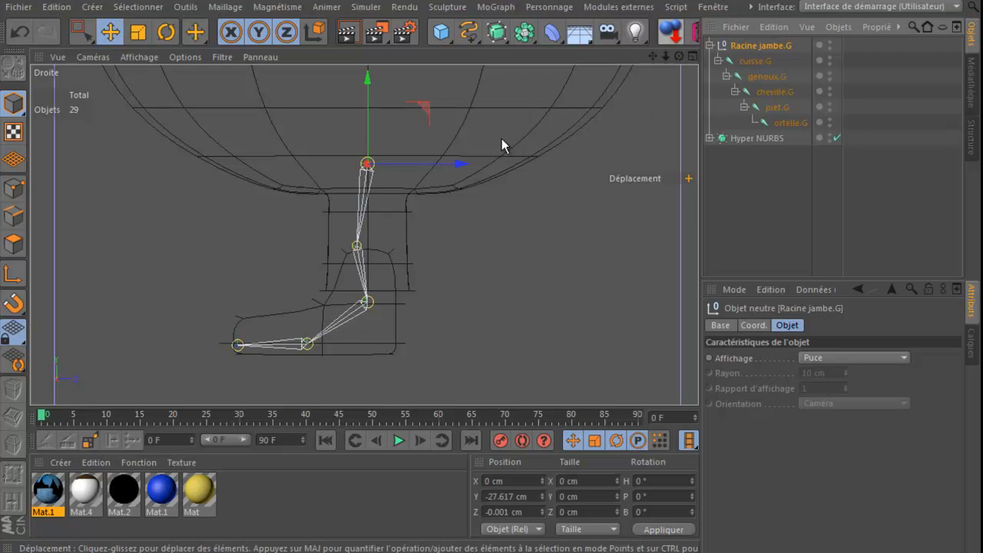
mouse_move(462, 166)
mouse_down()
mouse_move(432, 164)
mouse_move(456, 164)
mouse_up()
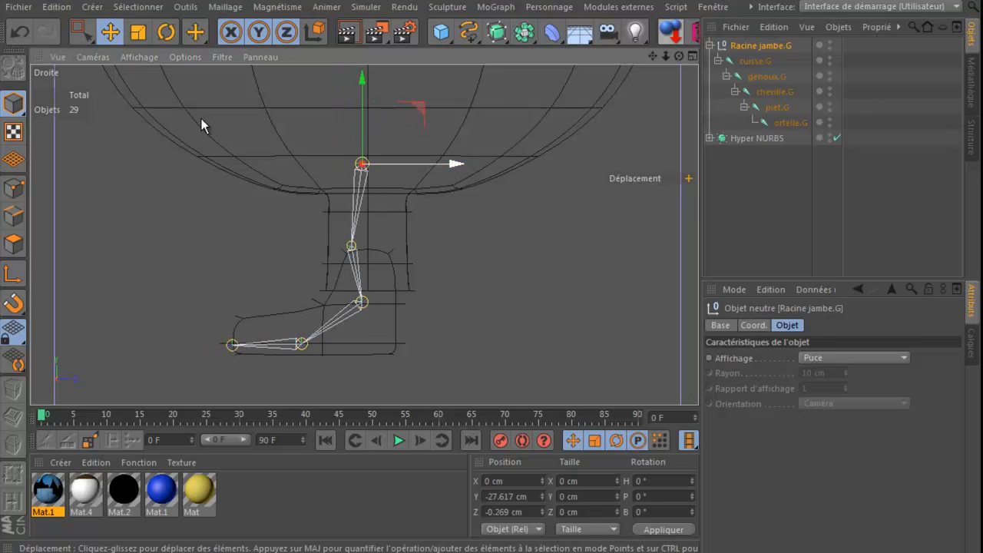
click(20, 31)
In the front view, move the root Racine jambe.G along X to about 3.3 cm, centring the chain in the left leg, and deselect it
middle_click(160, 254)
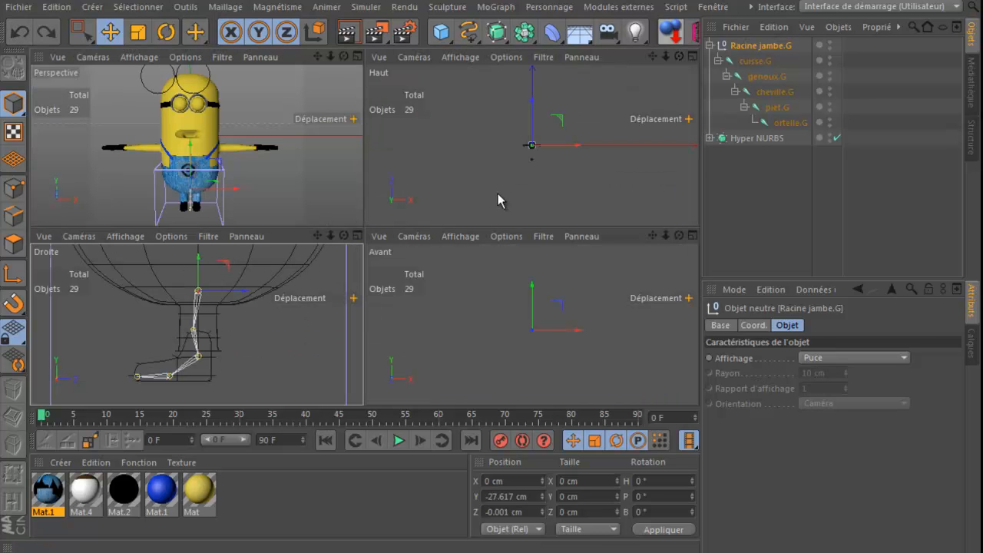
middle_click(509, 298)
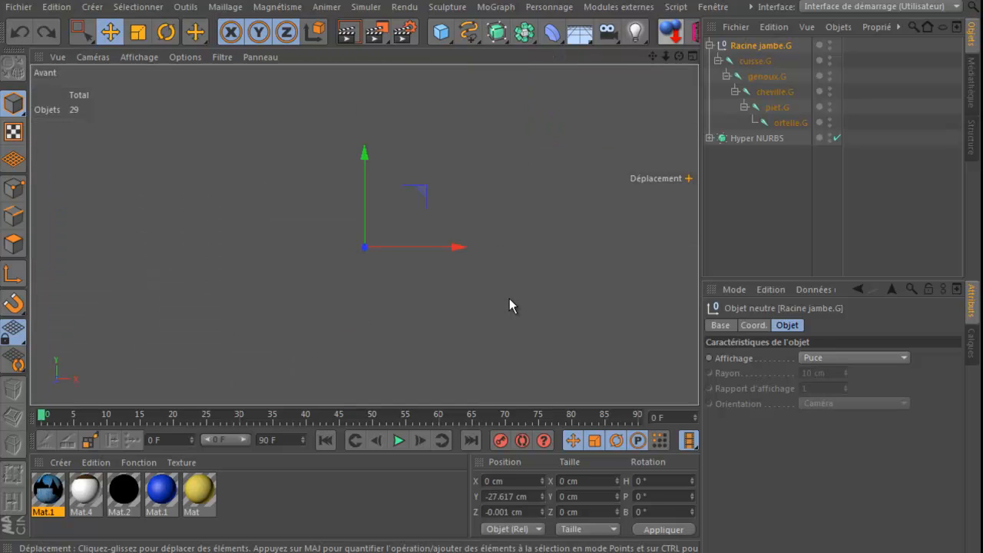
scroll(377, 253, up, 5)
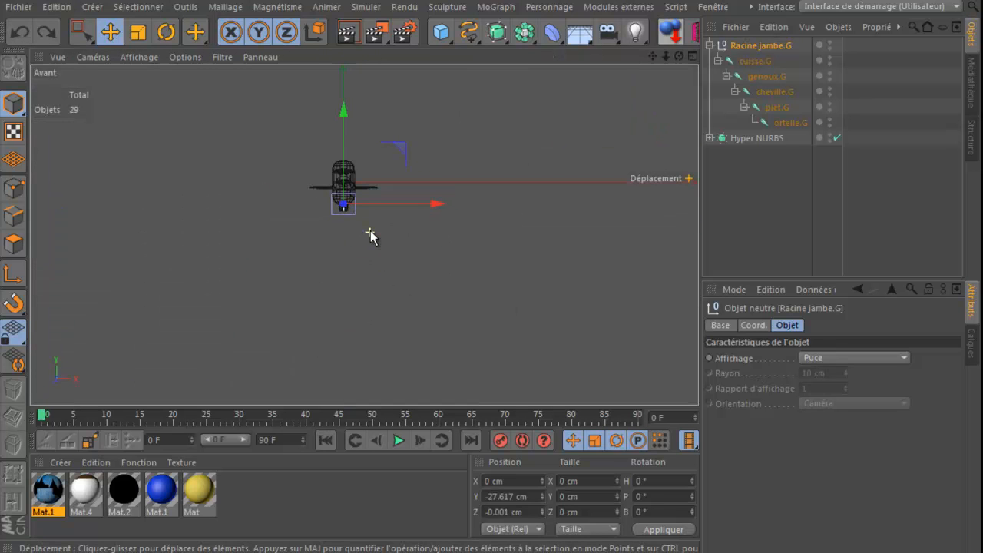
scroll(314, 197, up, 6)
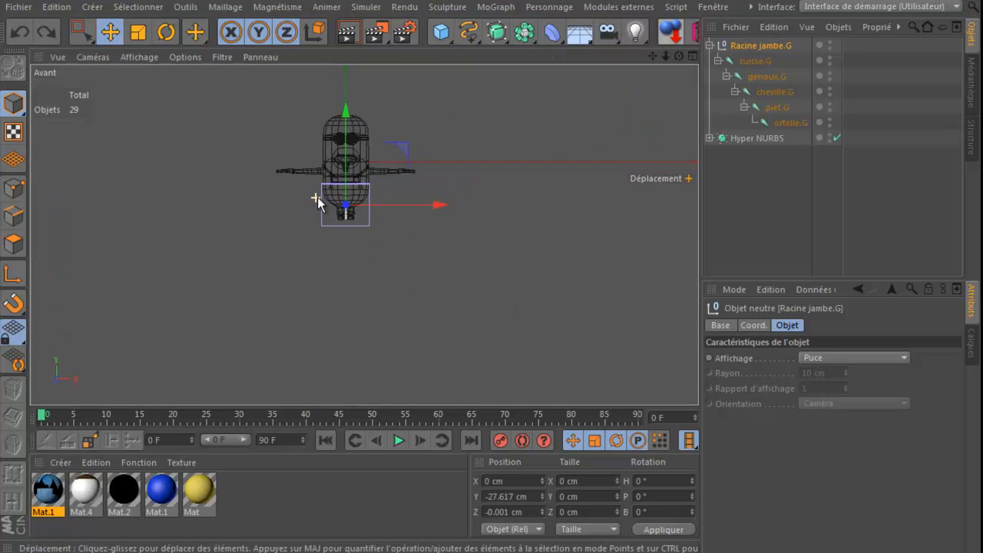
scroll(349, 198, up, 6)
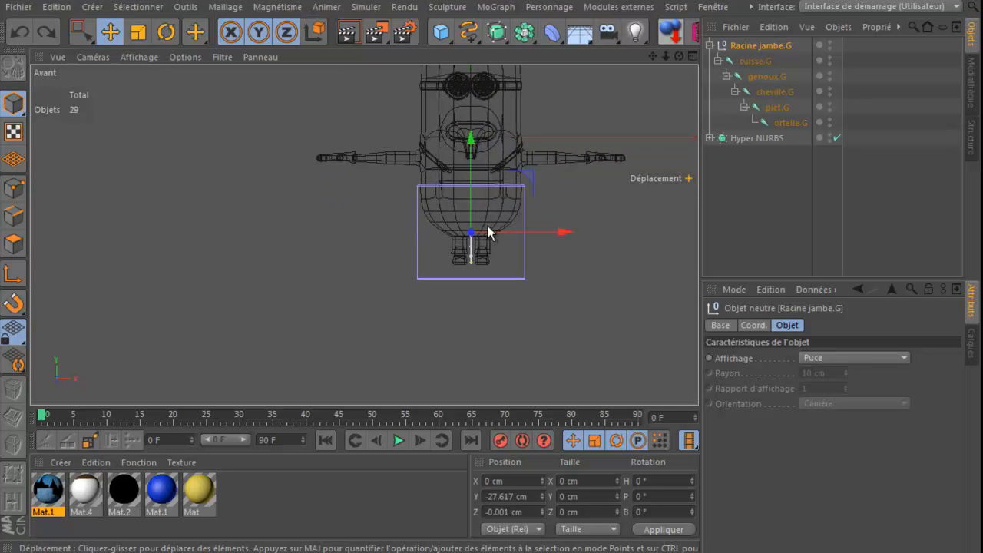
scroll(471, 242, up, 6)
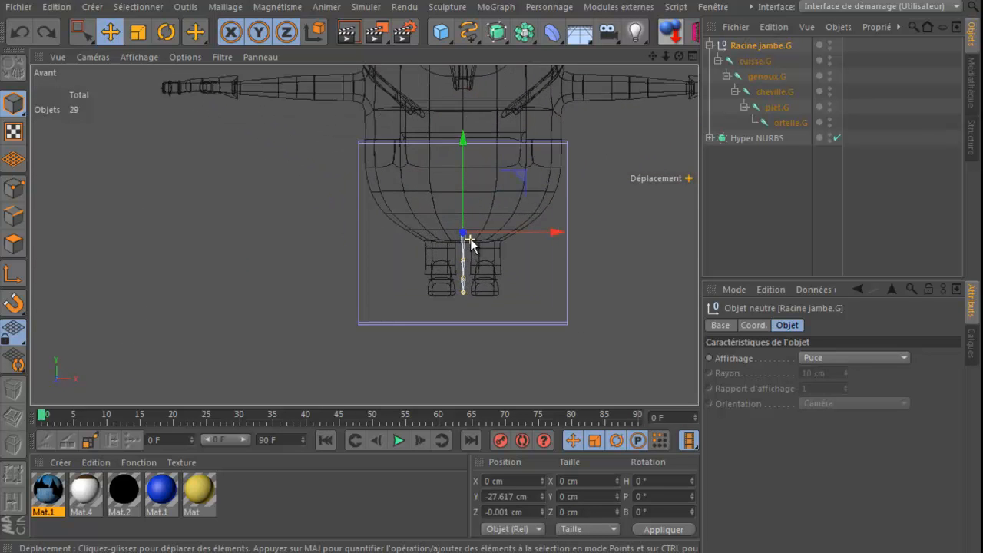
scroll(470, 243, up, 5)
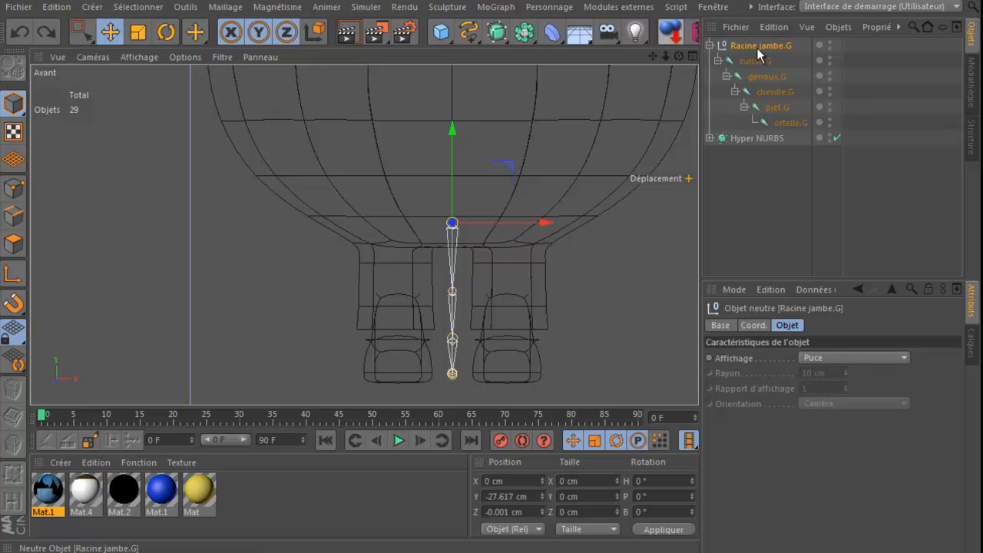
drag(543, 224, 602, 223)
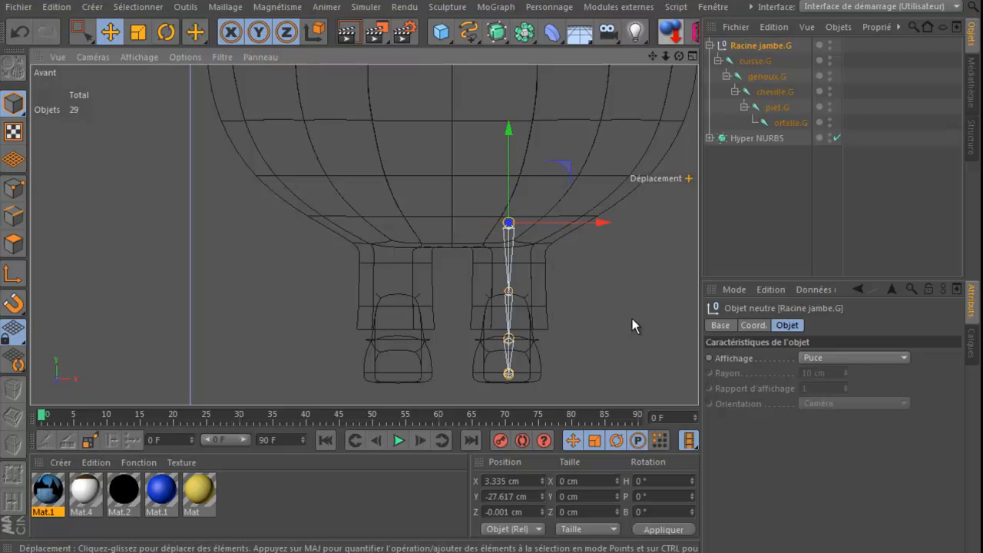
click(760, 204)
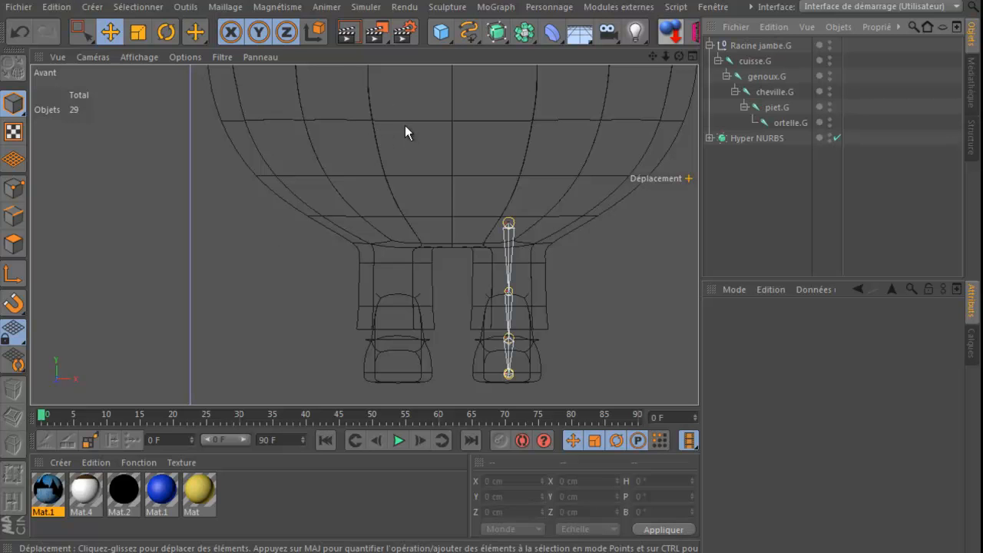
Create a new empty project and show its front view (Avant) full size
click(15, 7)
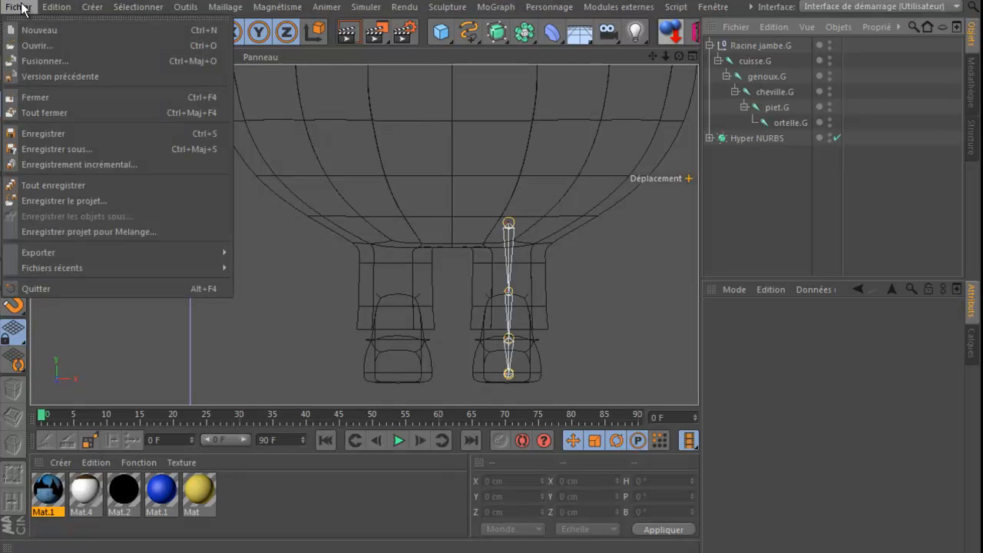
click(33, 29)
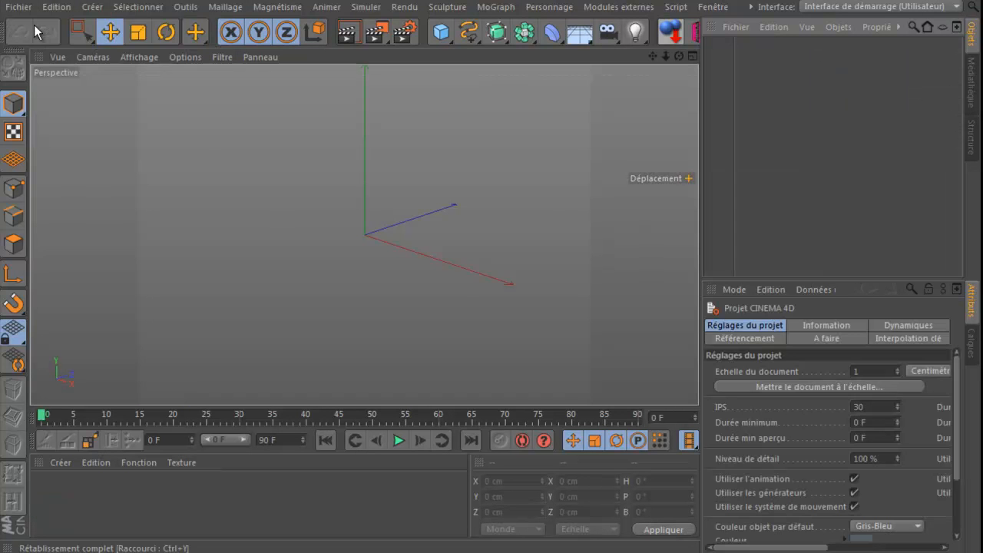
middle_click(446, 196)
middle_click(461, 296)
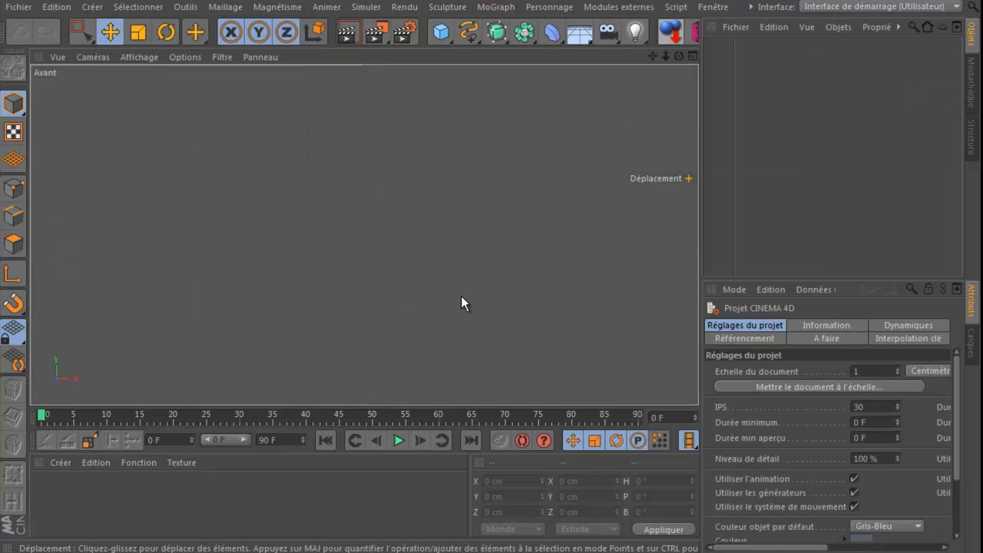
middle_click(377, 179)
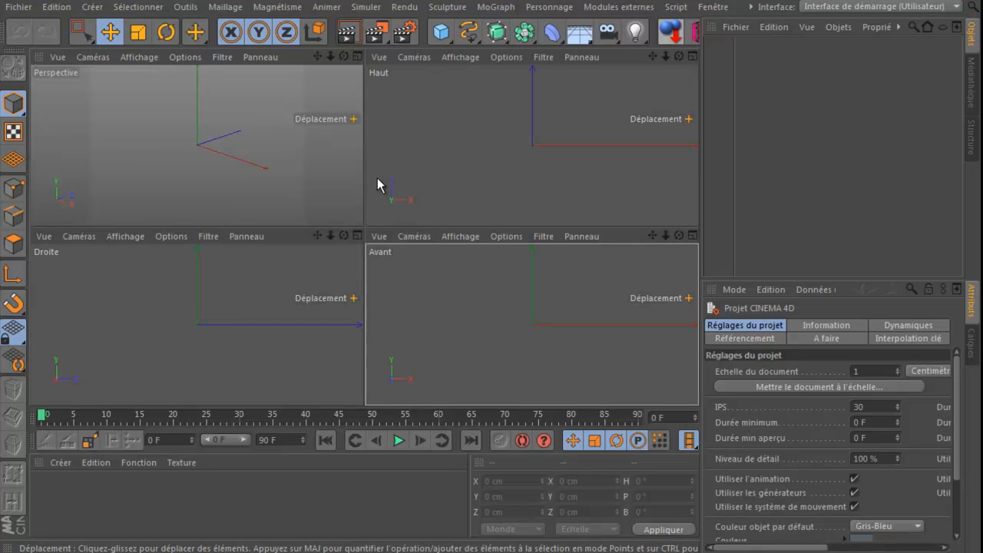
middle_click(438, 311)
Draw a straight vertical chain of four joints from top to bottom with the Joint tool (Outil Articulations), just beside the vertical axis
click(568, 7)
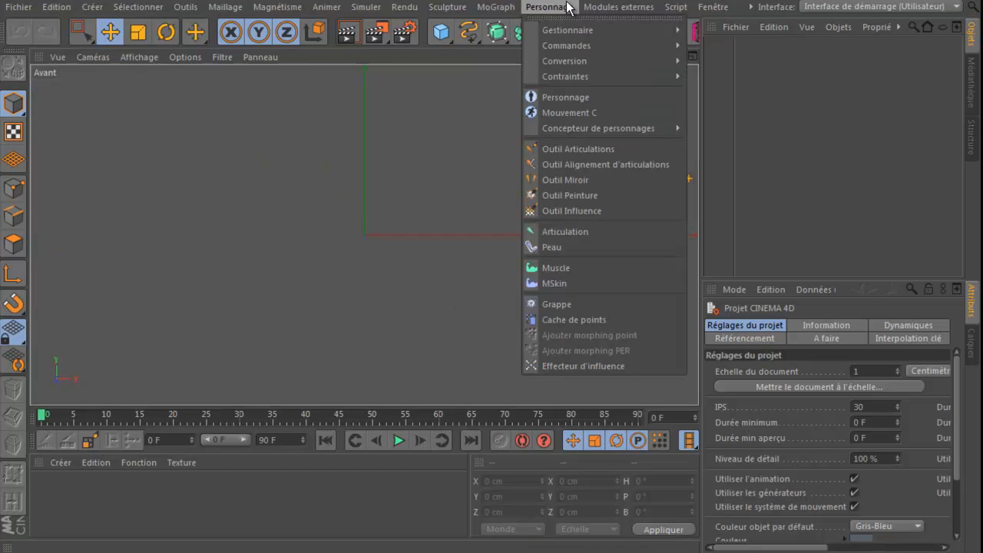
click(563, 148)
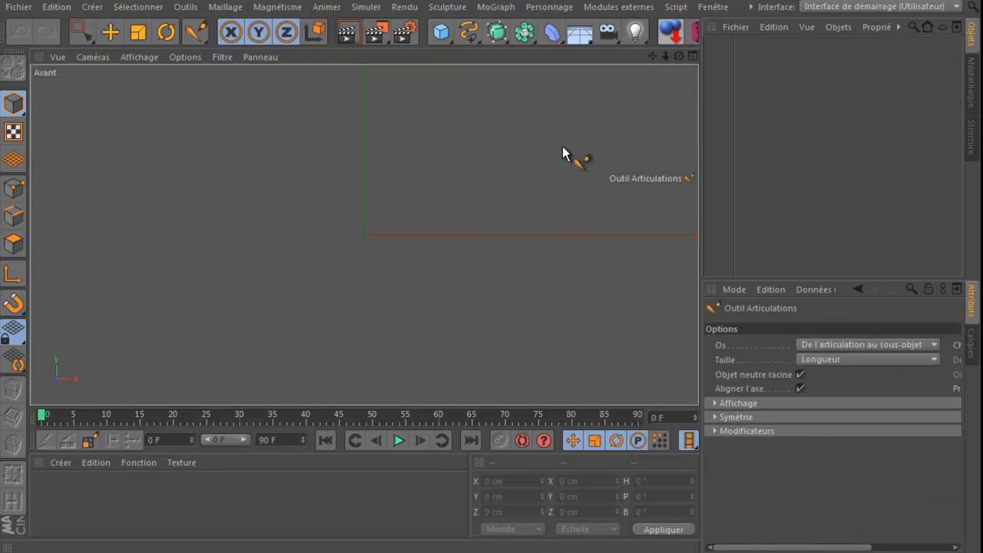
click(400, 126)
ctrl+click(400, 199)
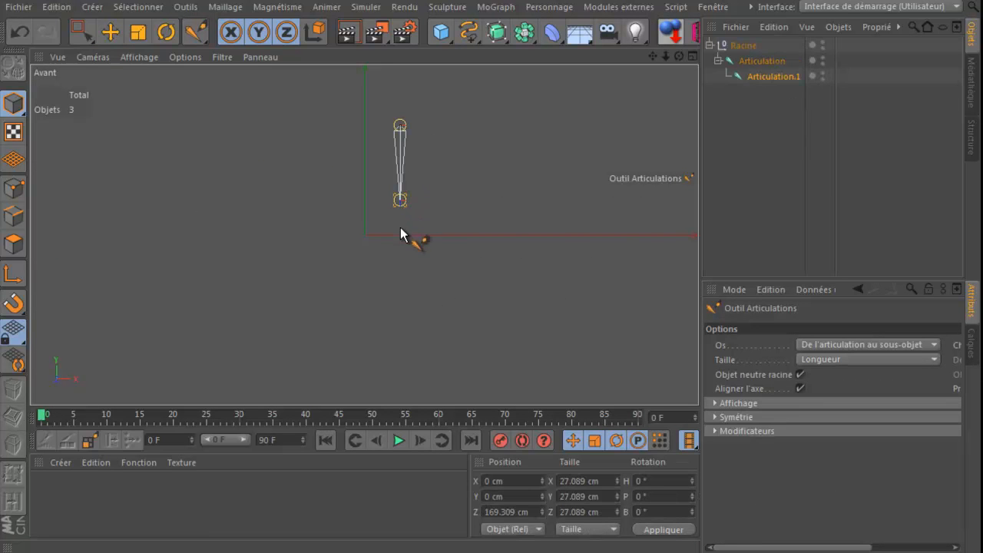
ctrl+click(400, 264)
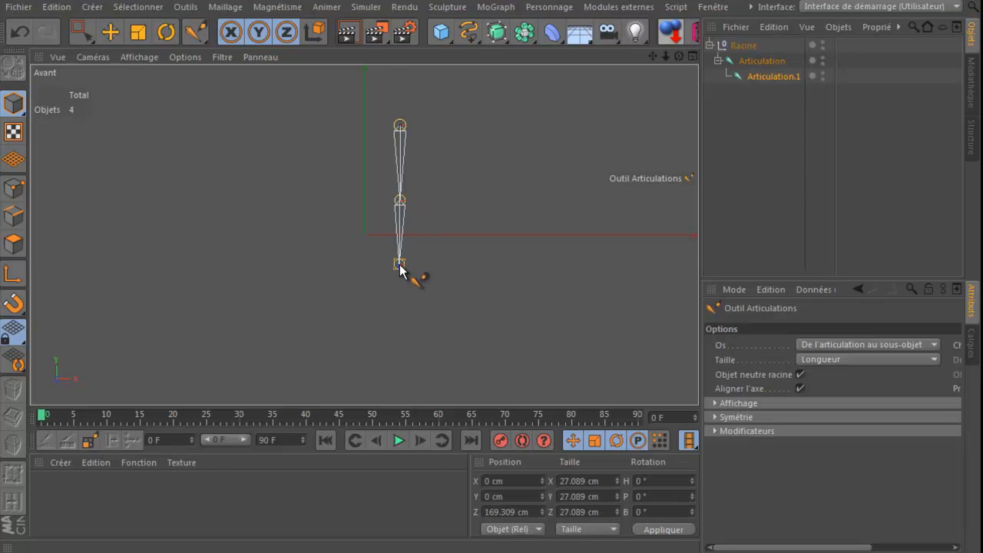
ctrl+click(401, 311)
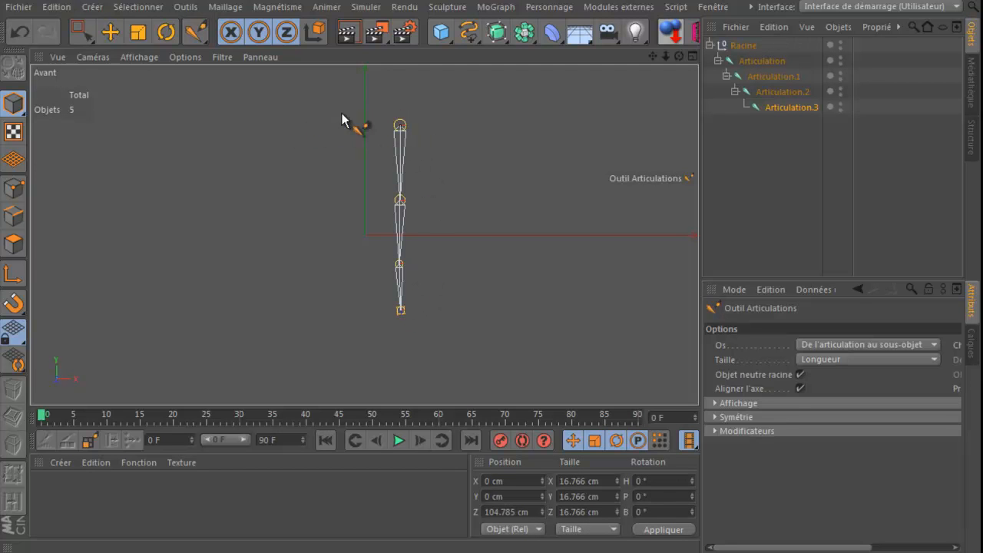
Deselect the existing chain and draw a second vertical chain of four joints beside it, close to the vertical axis
click(794, 169)
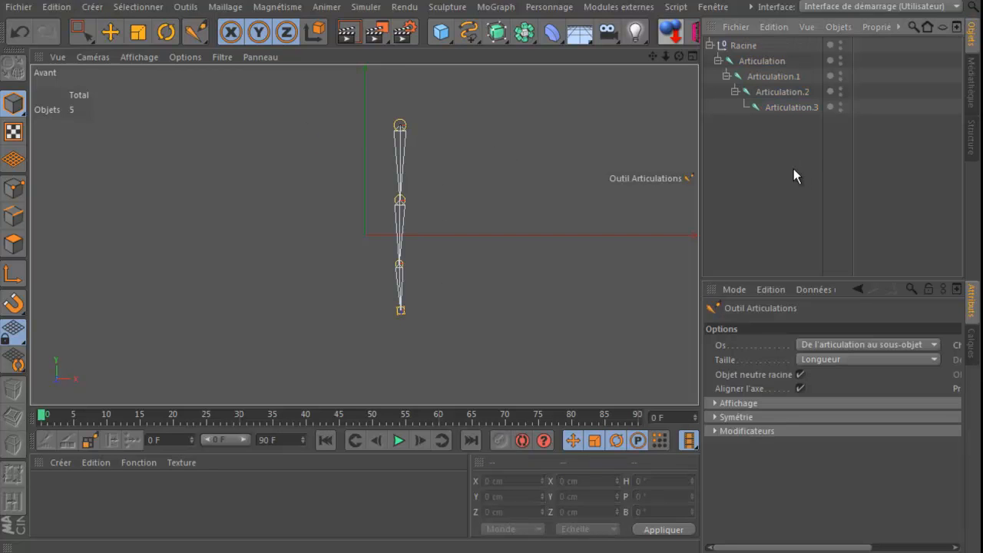
ctrl+click(371, 123)
ctrl+click(370, 200)
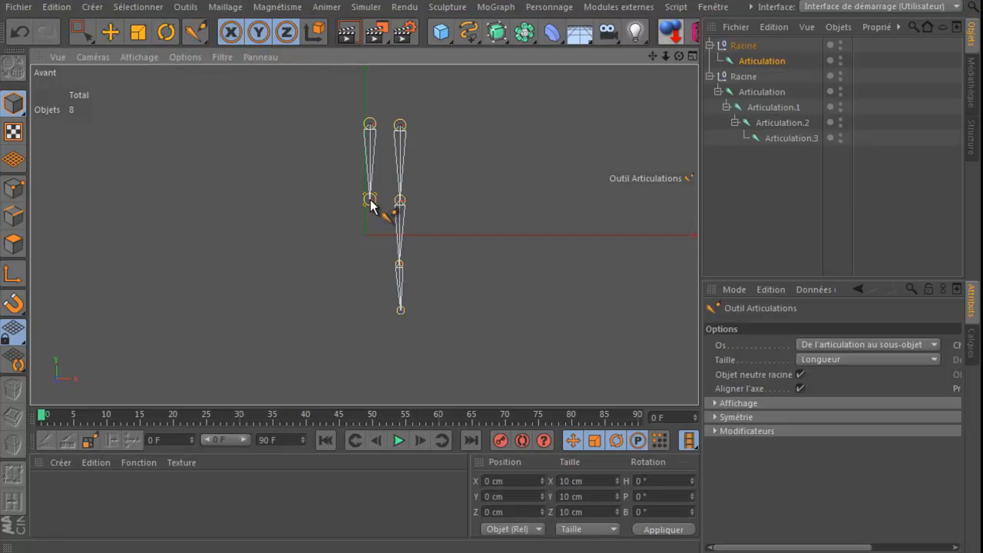
ctrl+click(370, 261)
ctrl+click(367, 305)
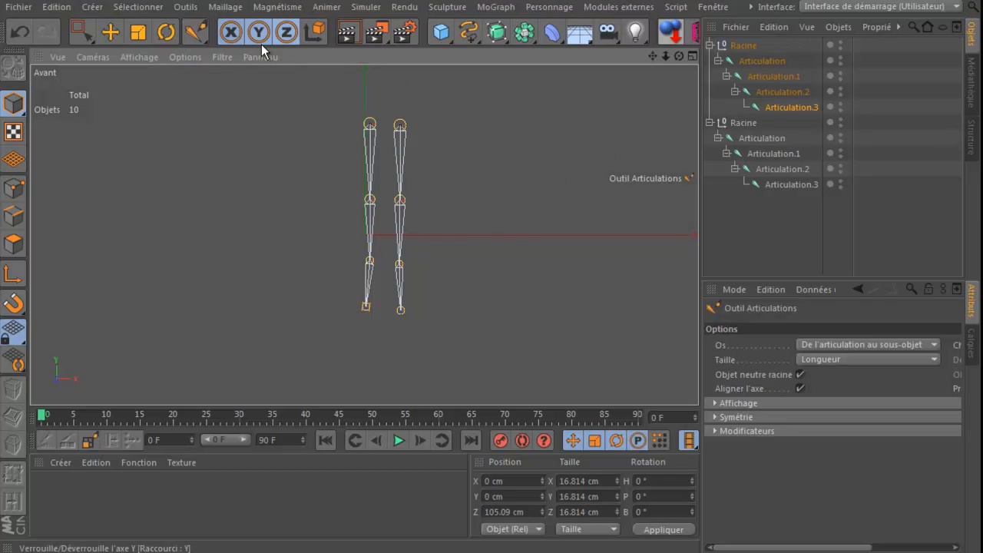
Move both chains' second joints (Articulation.1) outward along X, to about -15.7 cm on the new chain and 14 cm on the first
click(110, 31)
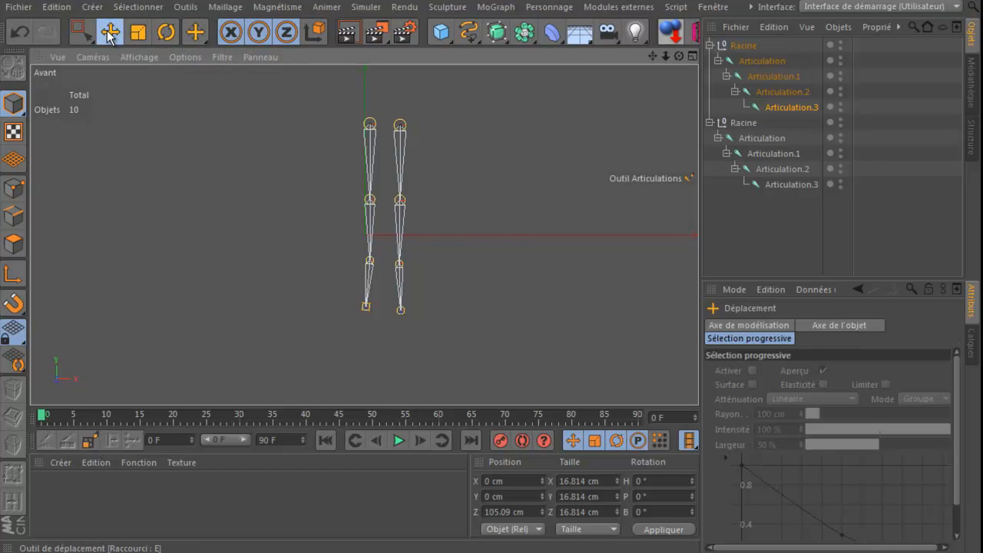
click(753, 62)
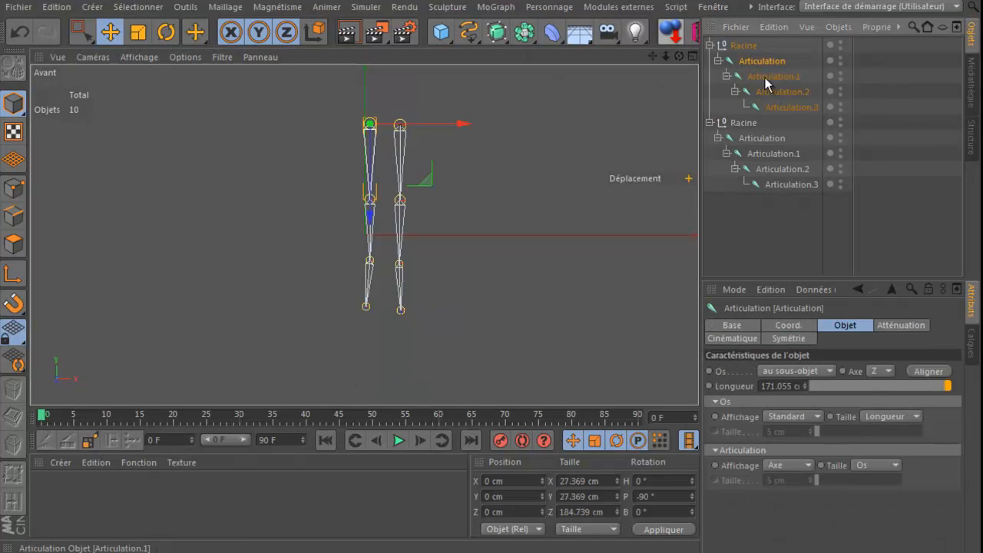
click(768, 77)
drag(463, 202, 453, 202)
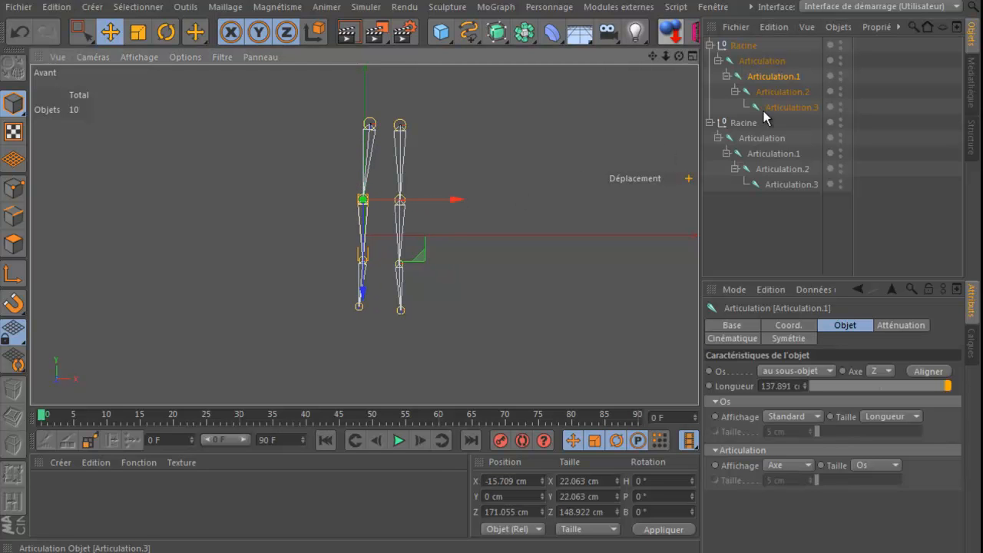
click(768, 153)
drag(495, 201, 500, 208)
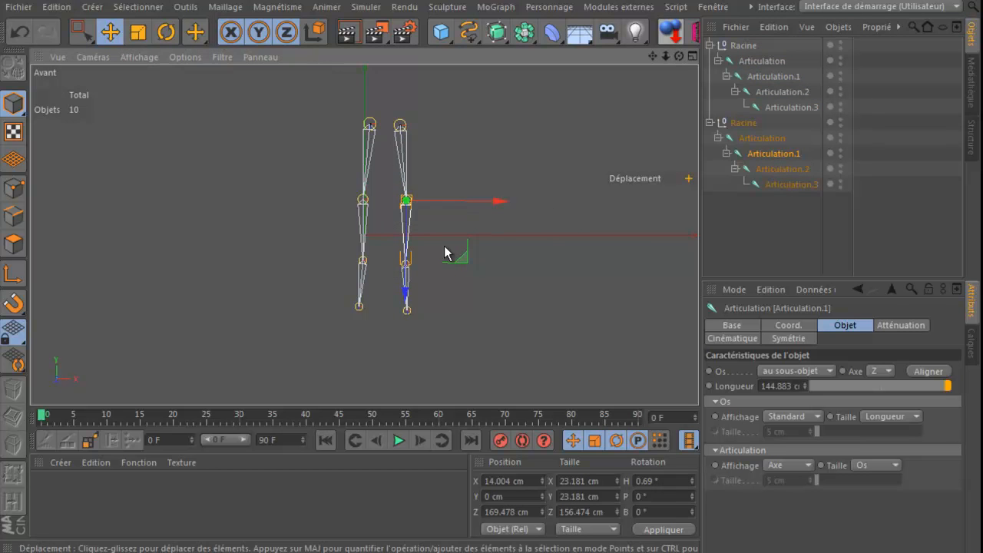
Move both chains' third joints (Articulation.2) outward along X, to about 5.2 cm and -12.1 cm, and clear the selection
click(412, 270)
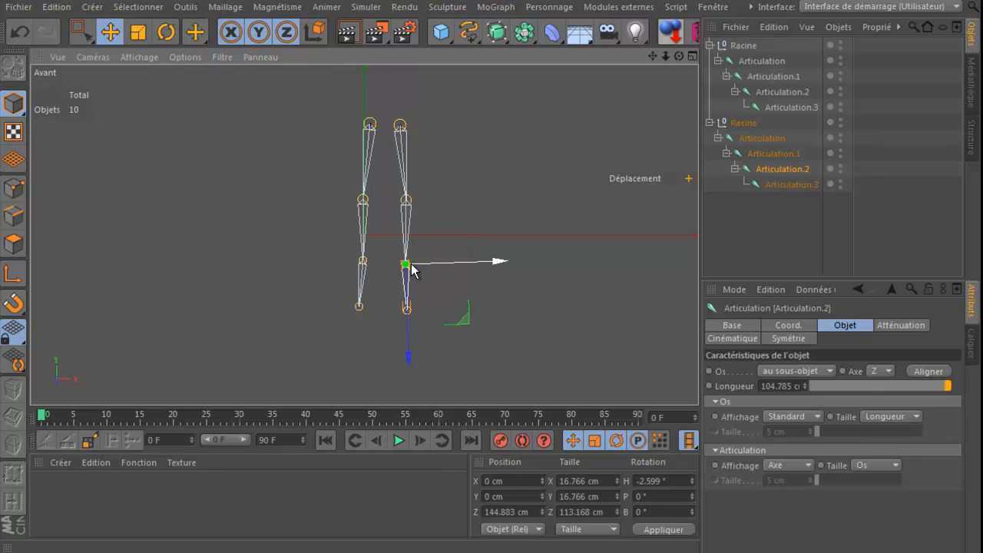
drag(498, 261, 499, 261)
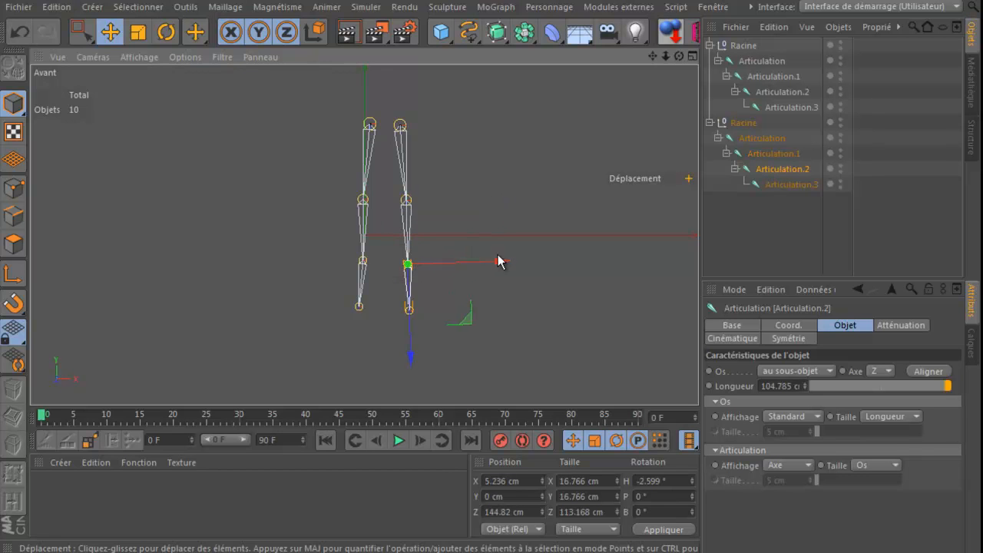
click(366, 261)
drag(456, 270, 449, 269)
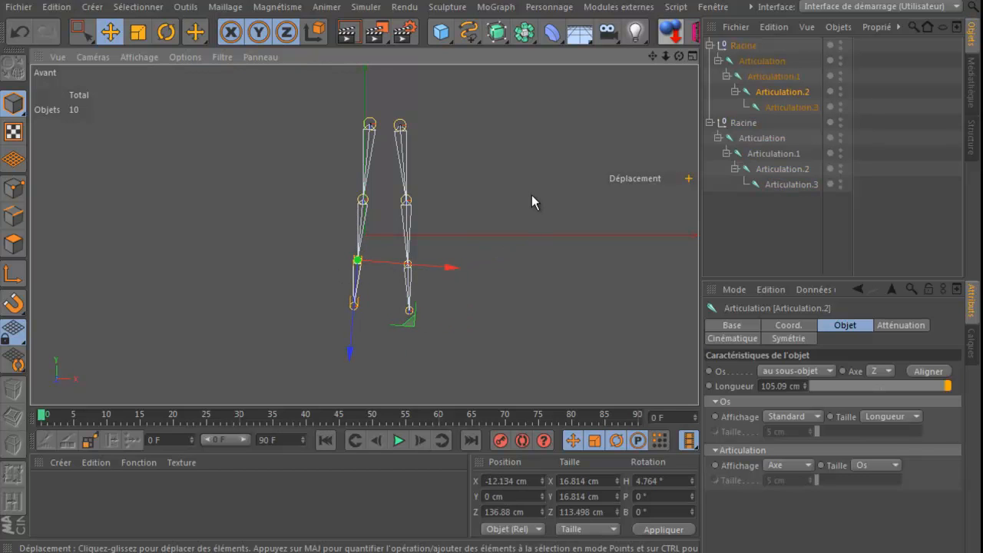
click(532, 196)
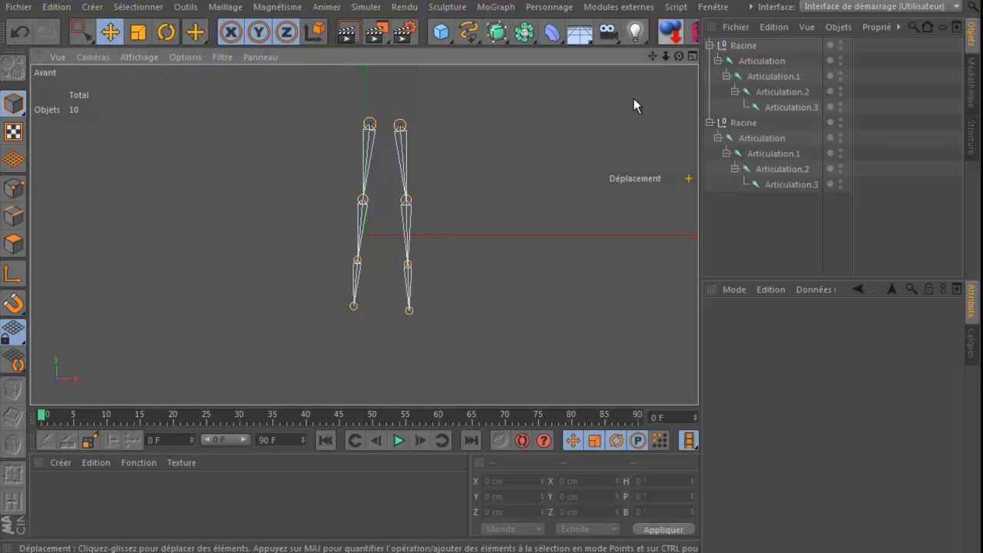
Move the second chain's Articulation.1 to about X -24.4 cm in the front view and Y 1.7 cm in the right view, then deselect it
click(771, 78)
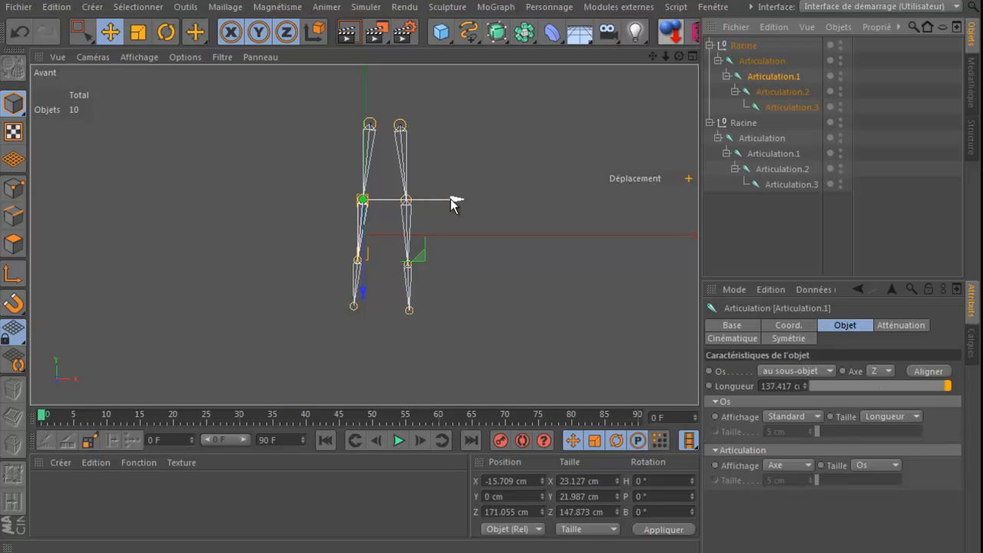
mouse_move(455, 203)
mouse_down()
mouse_move(445, 202)
mouse_move(453, 207)
mouse_up()
middle_click(491, 192)
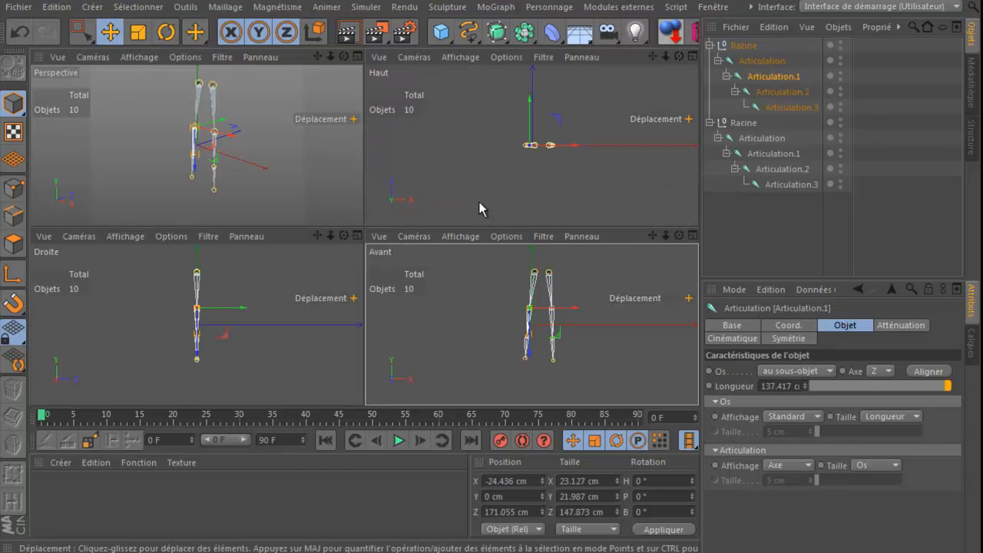
middle_click(268, 318)
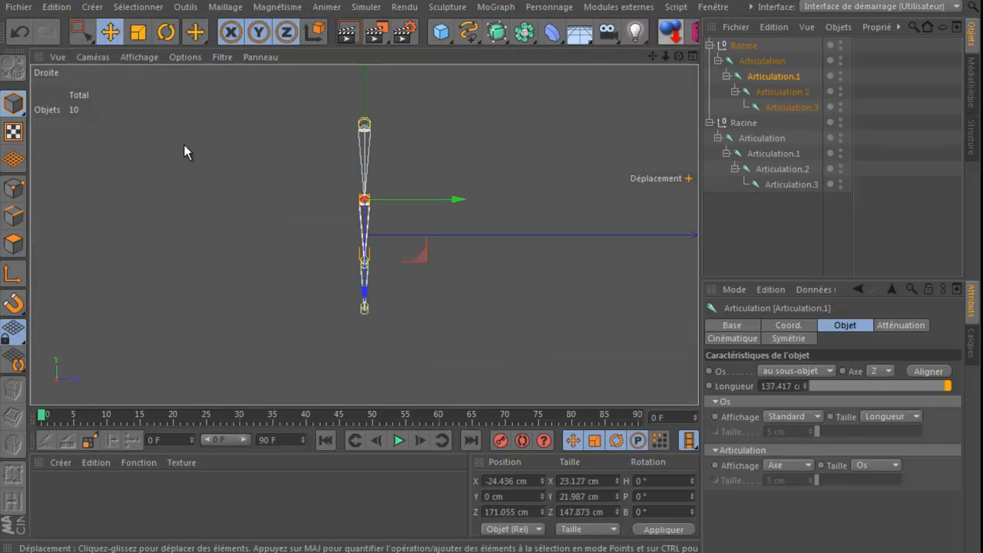
mouse_move(457, 202)
mouse_down()
mouse_move(449, 202)
mouse_move(467, 202)
mouse_move(459, 204)
mouse_up()
middle_click(296, 165)
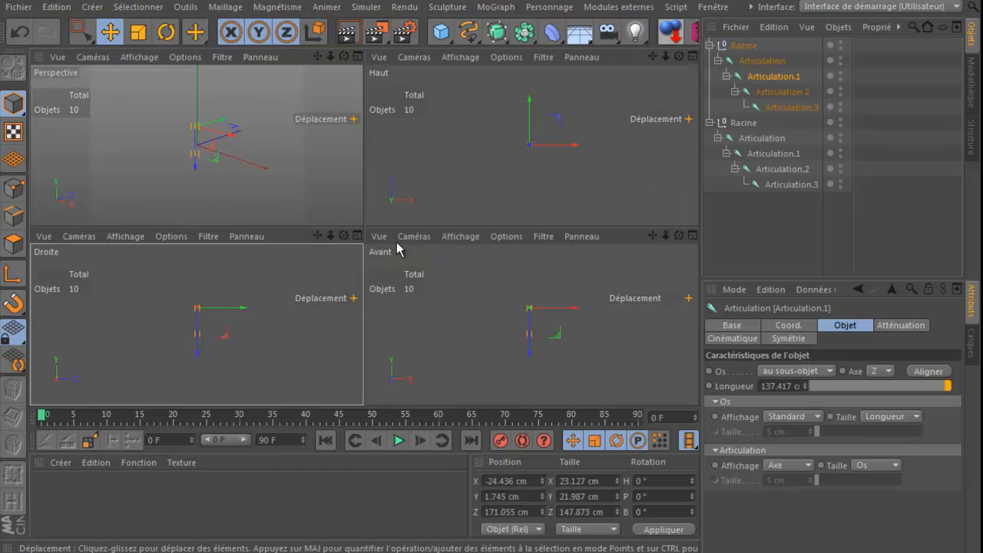
middle_click(478, 282)
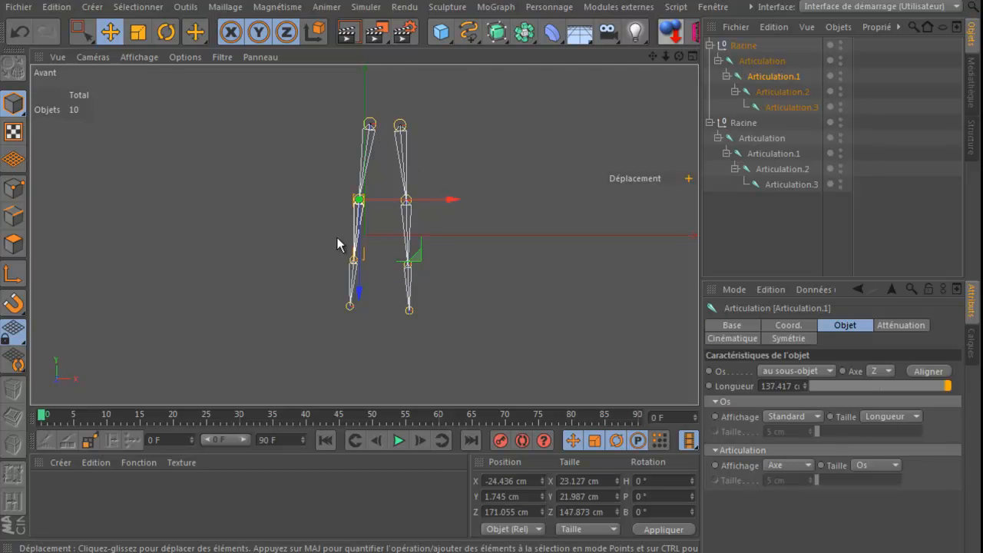
click(556, 162)
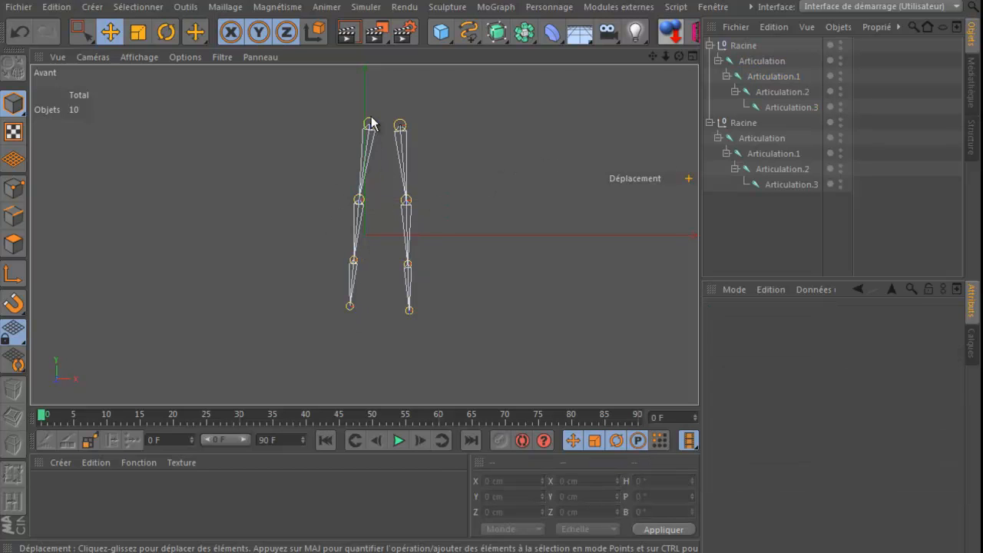
Shift the top joint of each chain slightly upward on its own using the Joint tool (Outil Articulations)
click(550, 7)
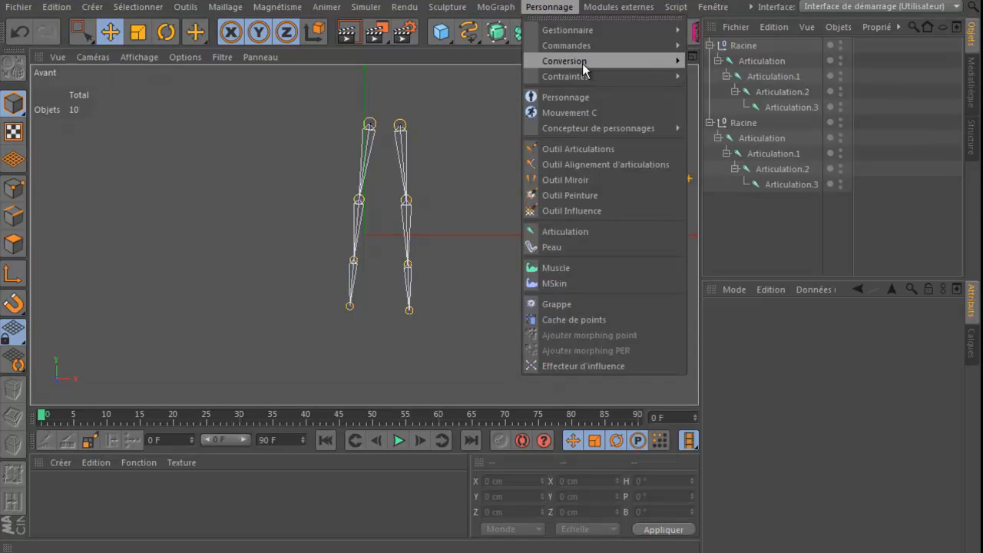
click(574, 149)
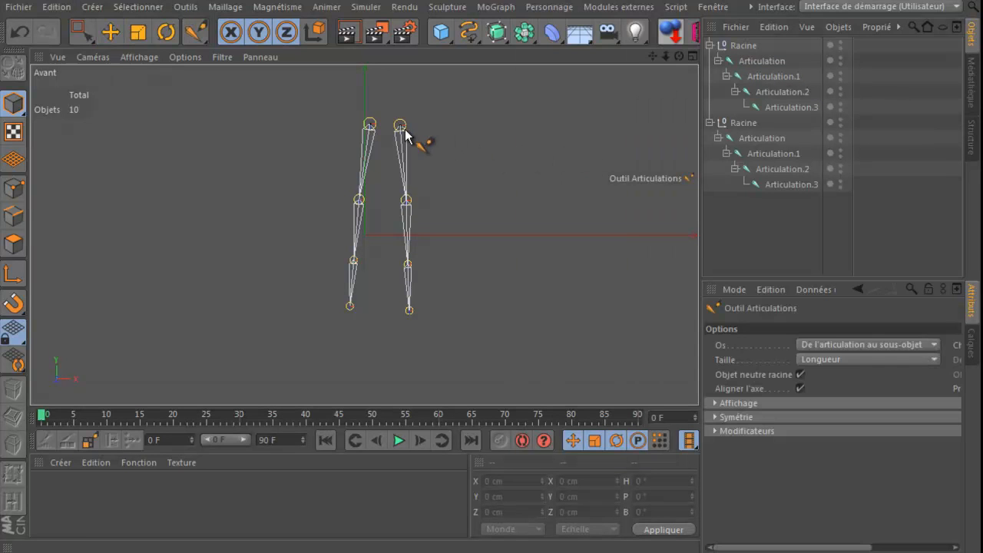
drag(490, 169, 490, 171)
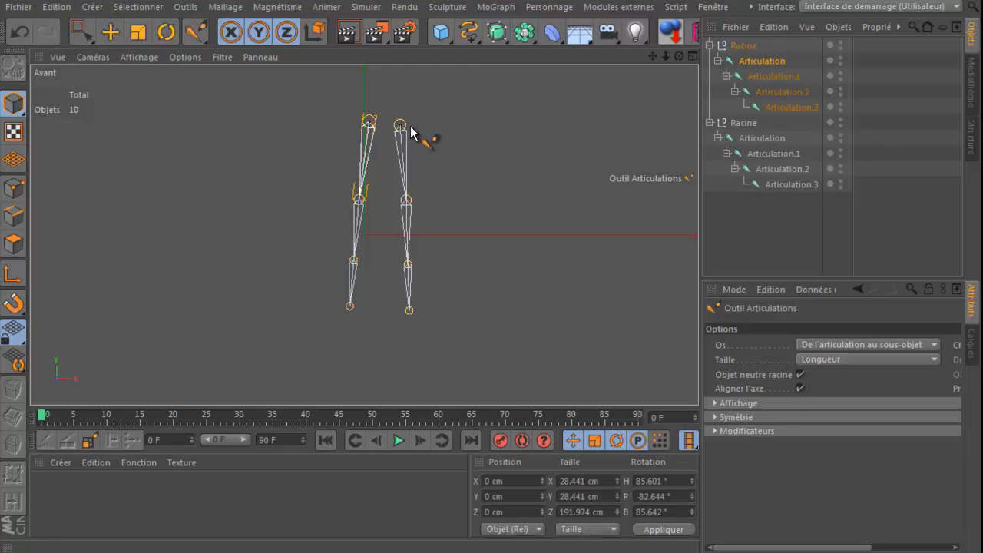
drag(400, 125, 490, 168)
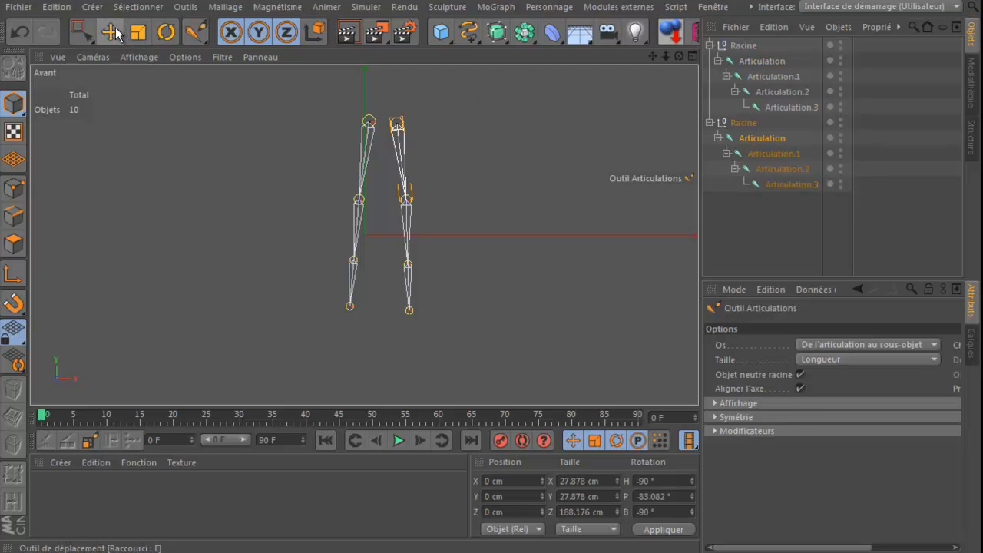
Close the demonstration project without saving it and return to the minion scene
click(115, 32)
click(18, 7)
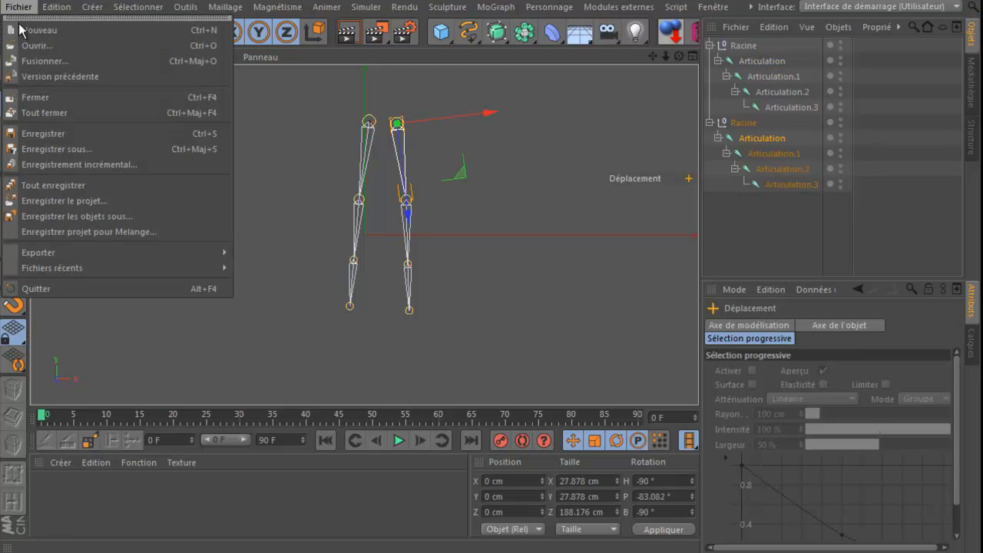
click(34, 98)
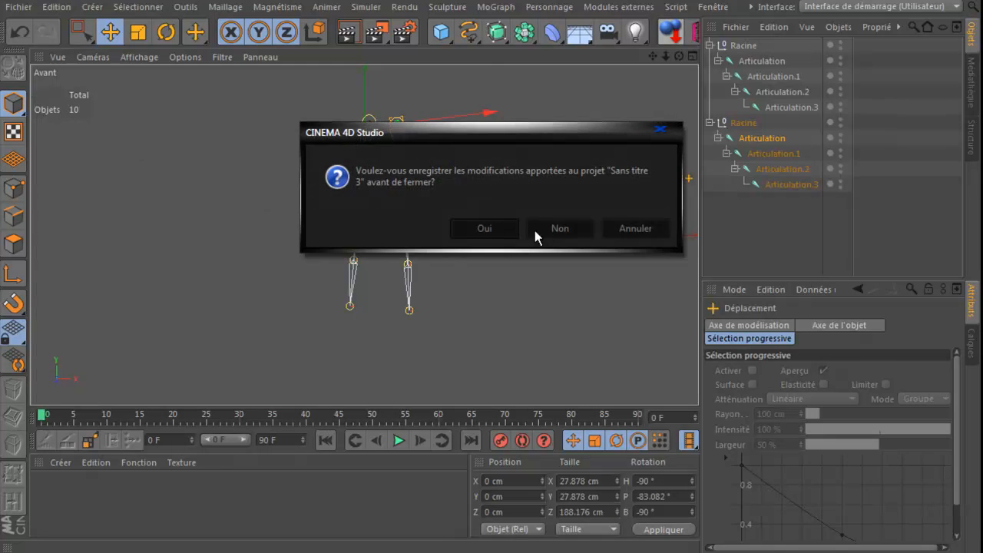
click(561, 229)
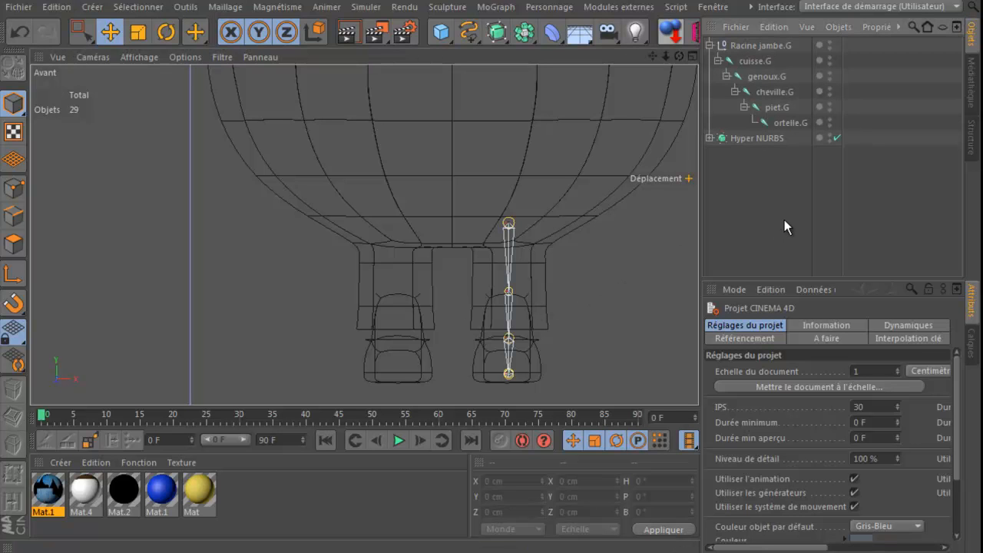
Select the left leg's root Racine jambe.G and show the right view (Droite) full size
click(710, 45)
click(711, 44)
click(741, 44)
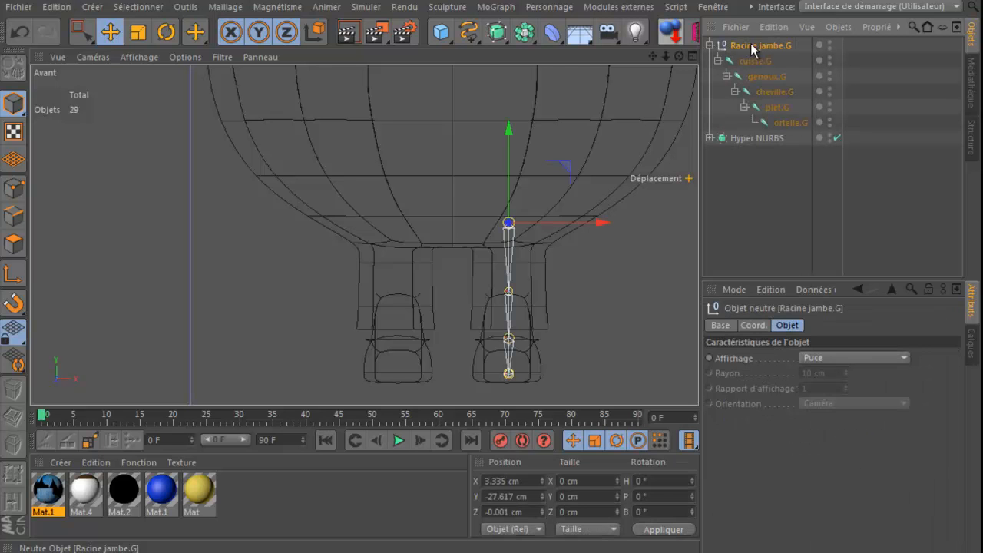
middle_click(270, 250)
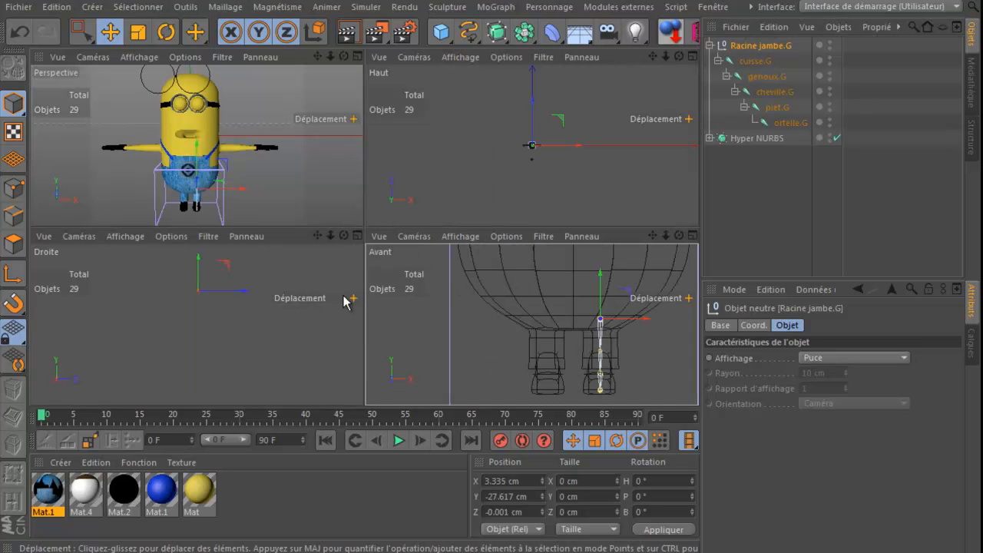
middle_click(246, 312)
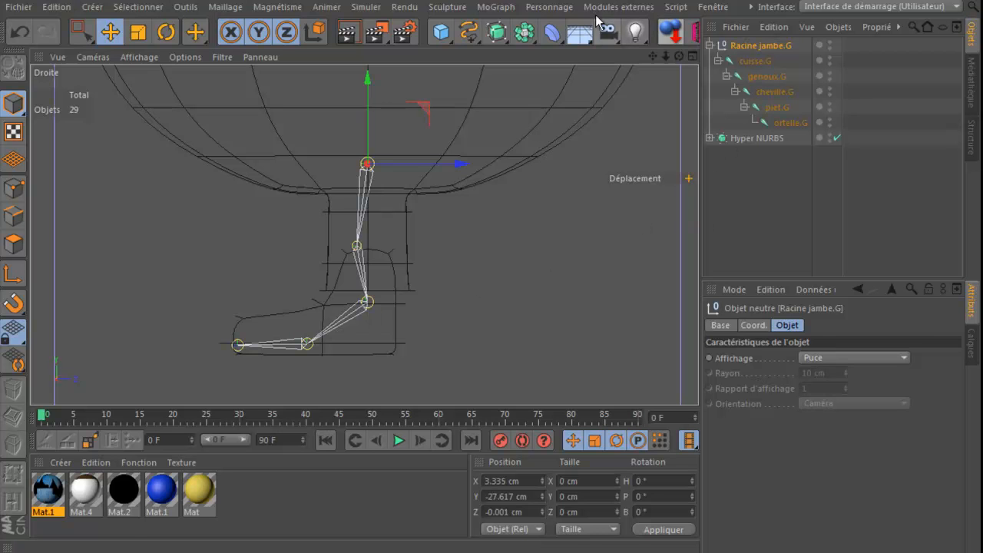
Detach the Personnage commands as a floating palette beside the leg and look through the Commandes entries
click(543, 7)
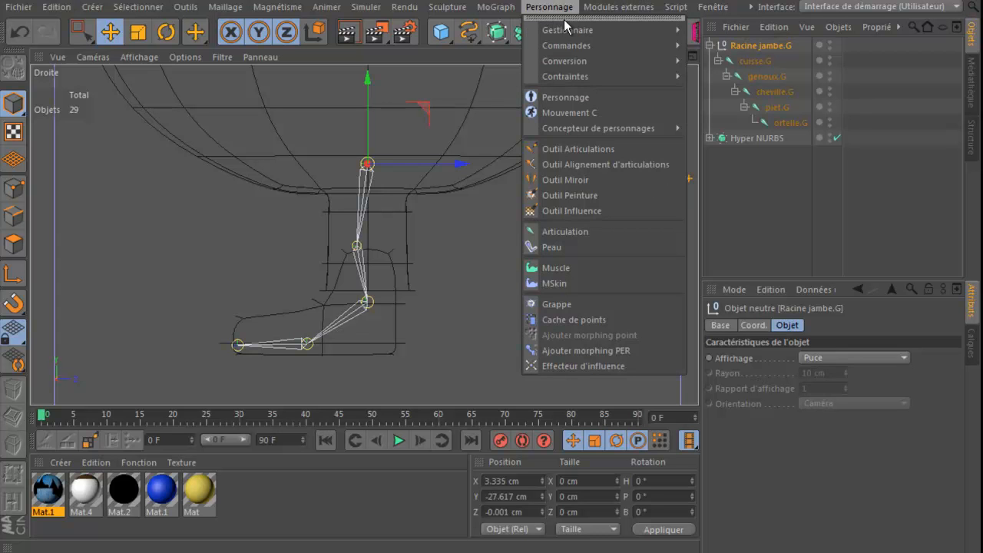
click(556, 18)
drag(574, 11, 550, 166)
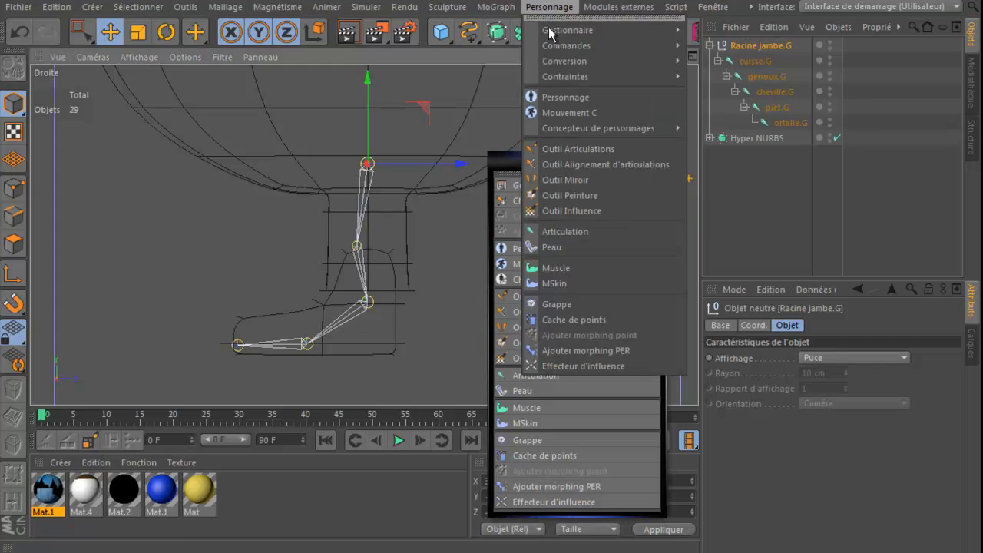
mouse_move(560, 45)
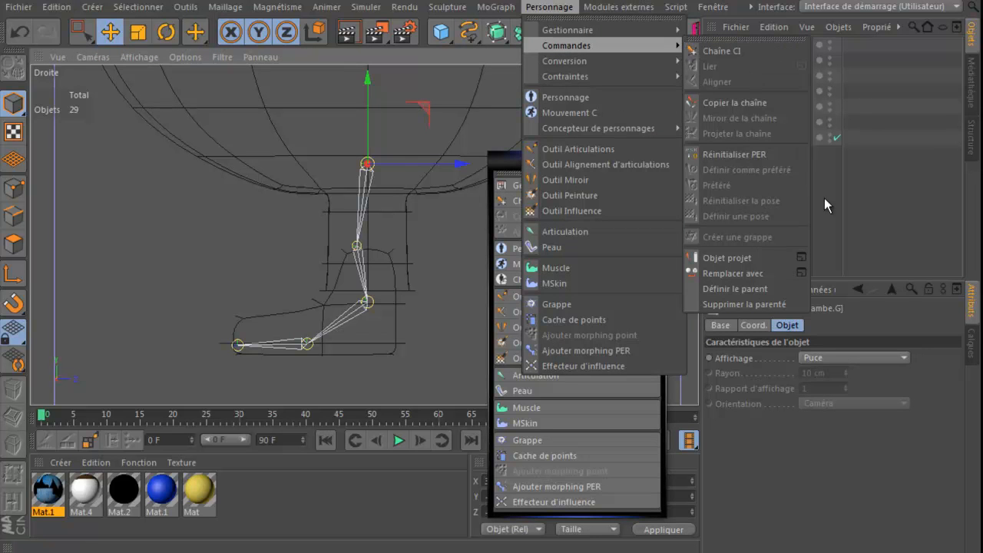
click(880, 226)
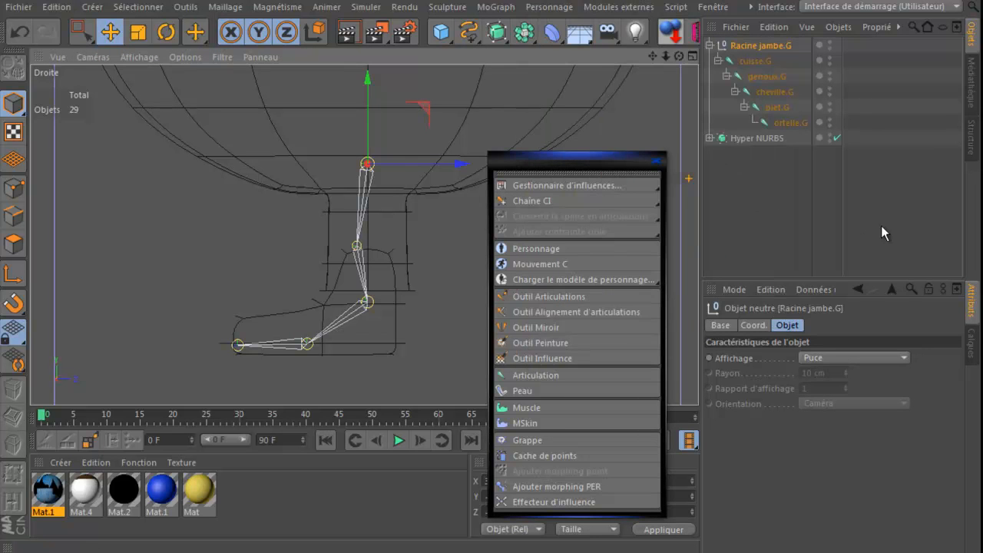
Create an IK chain (Chaîne CI) from cuisse.G to cheville.G and select its target cheville.G.Cible
click(755, 61)
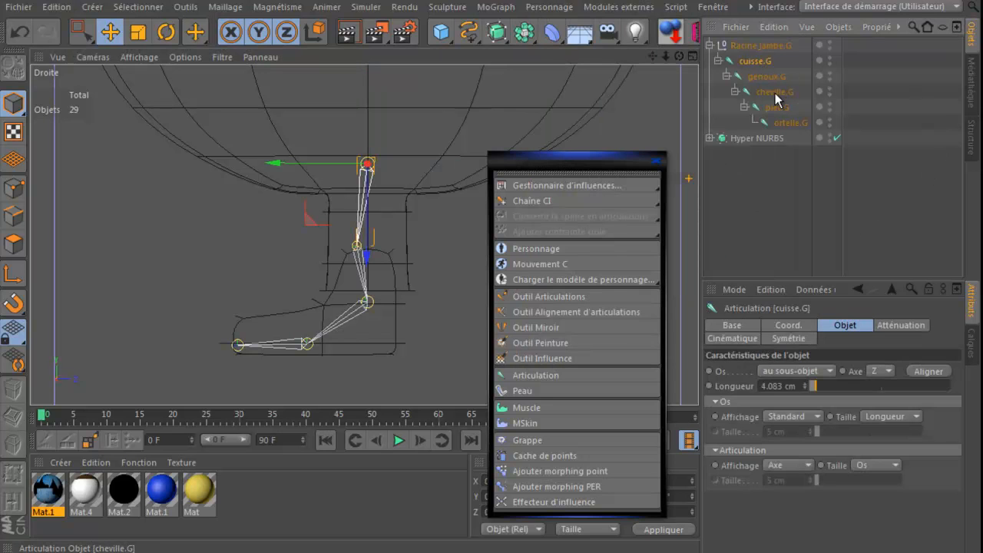
ctrl+click(775, 92)
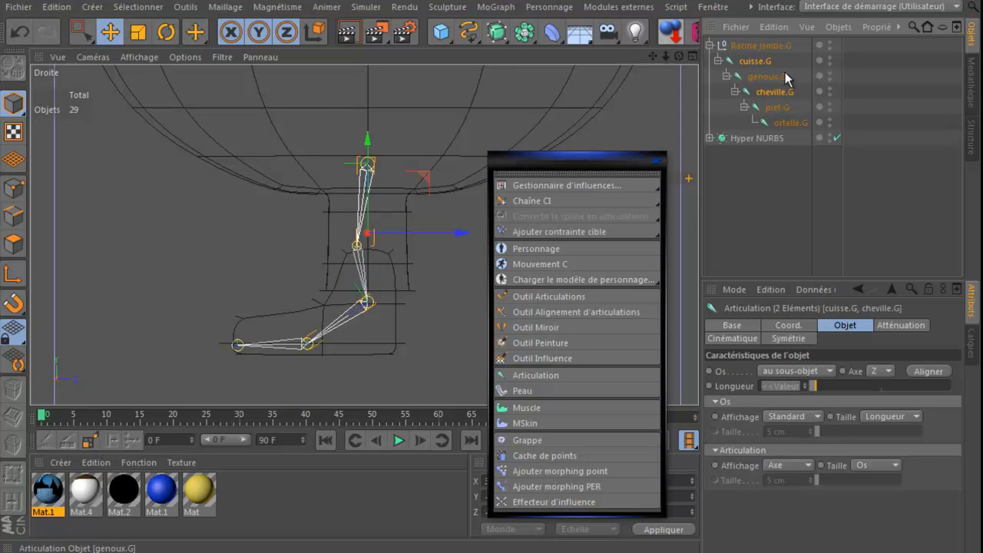
click(530, 201)
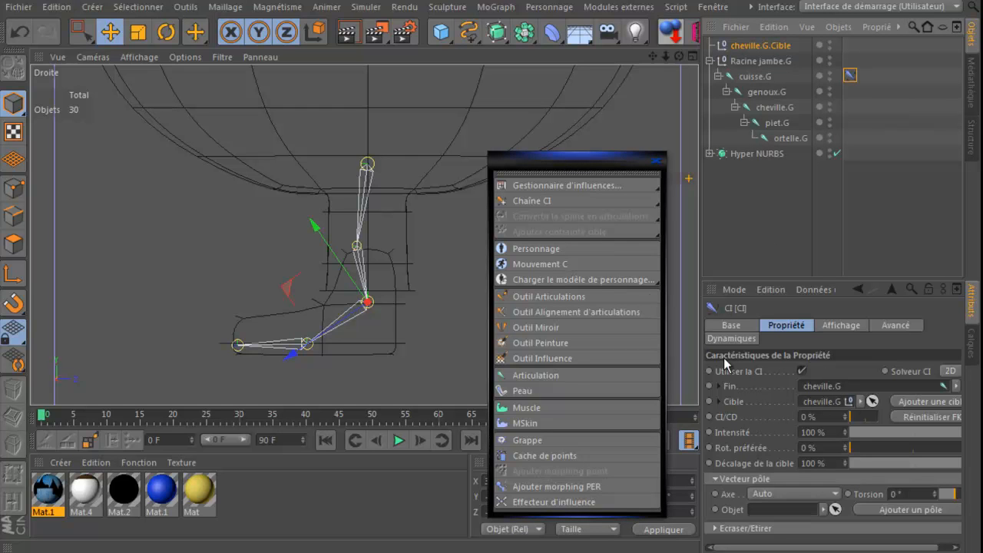
click(749, 48)
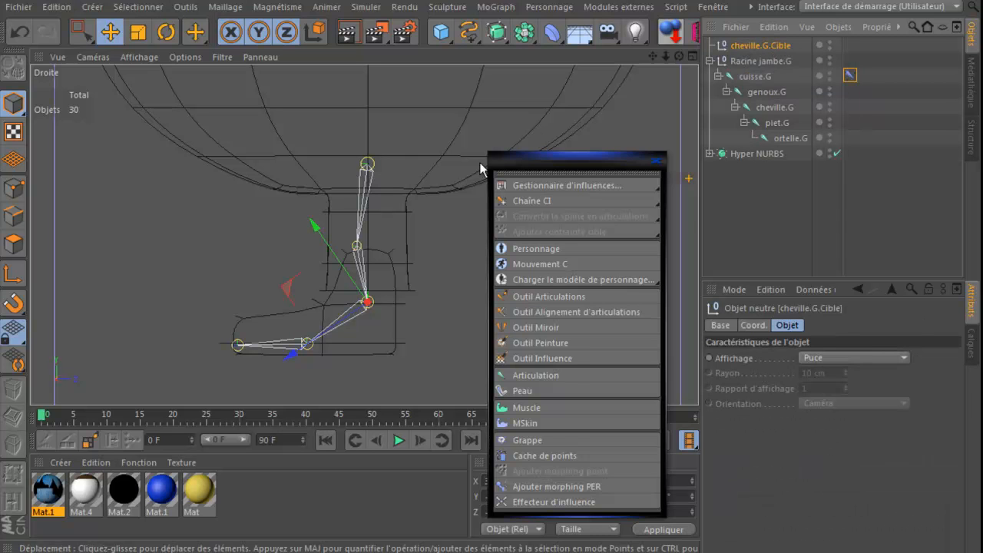
Test the thigh-to-ankle IK chain by moving cheville.G.Cible twice, undoing each move
drag(285, 294, 268, 281)
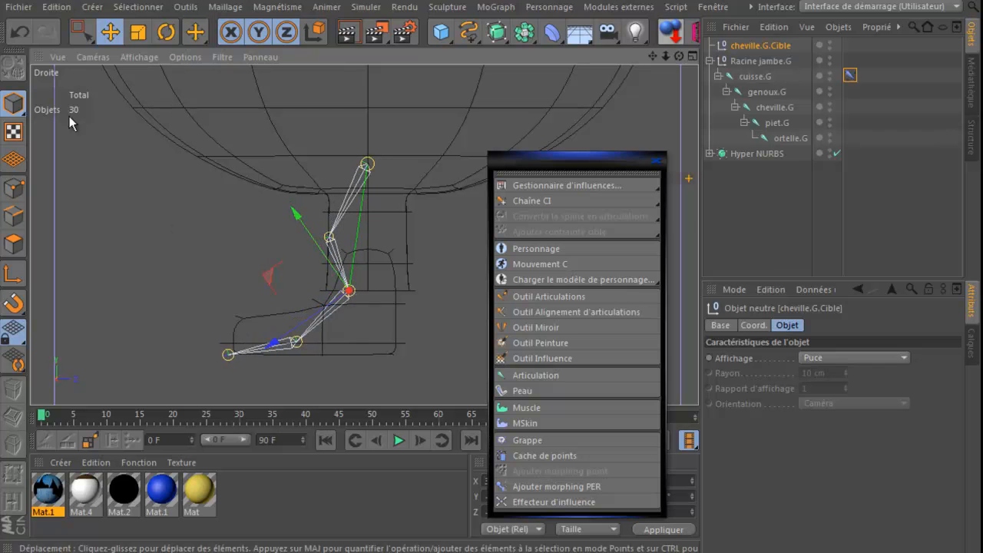
click(20, 31)
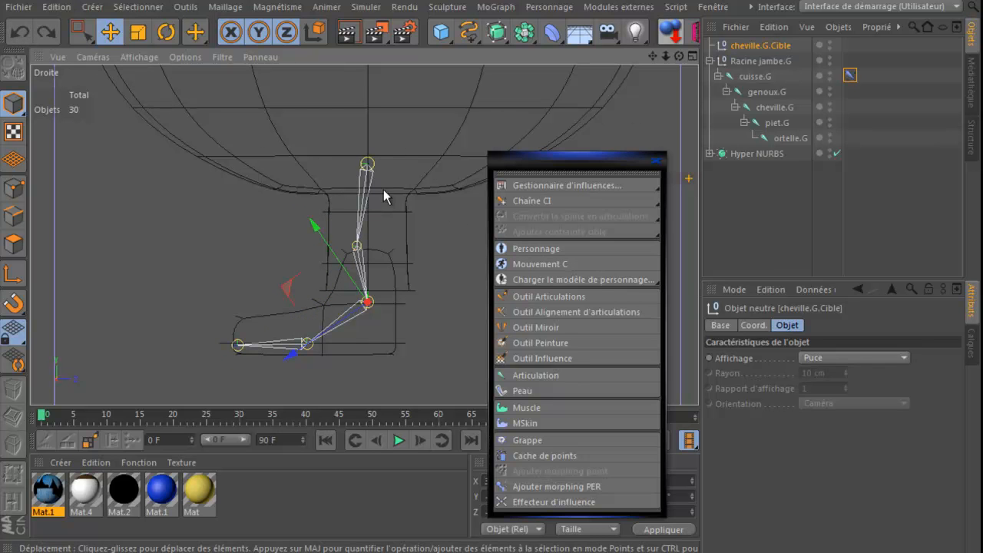
mouse_move(281, 275)
mouse_down()
mouse_move(261, 230)
mouse_move(280, 290)
mouse_move(273, 282)
mouse_up()
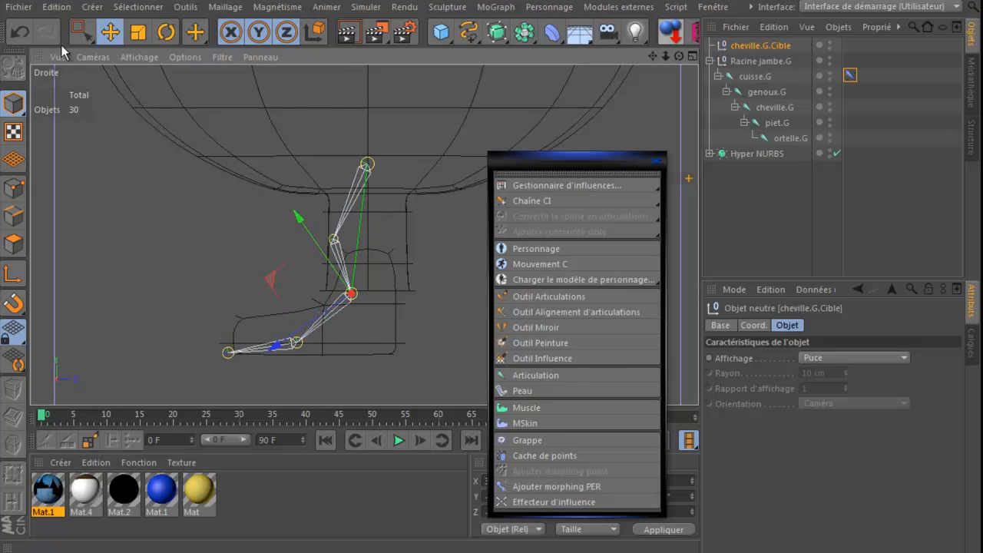
click(20, 32)
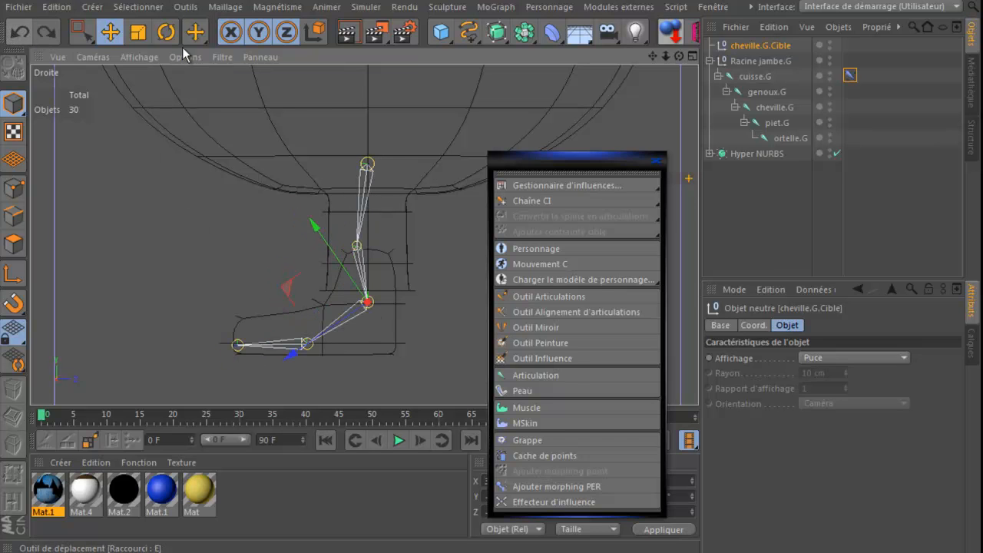
Create an IK chain (Chaîne CI) from cheville.G to piet.G
click(770, 108)
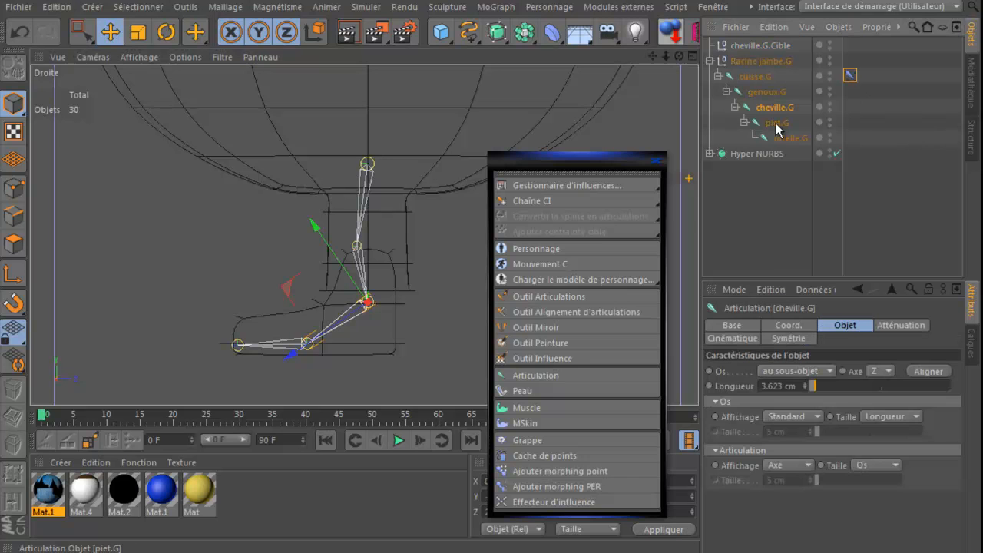
ctrl+click(776, 124)
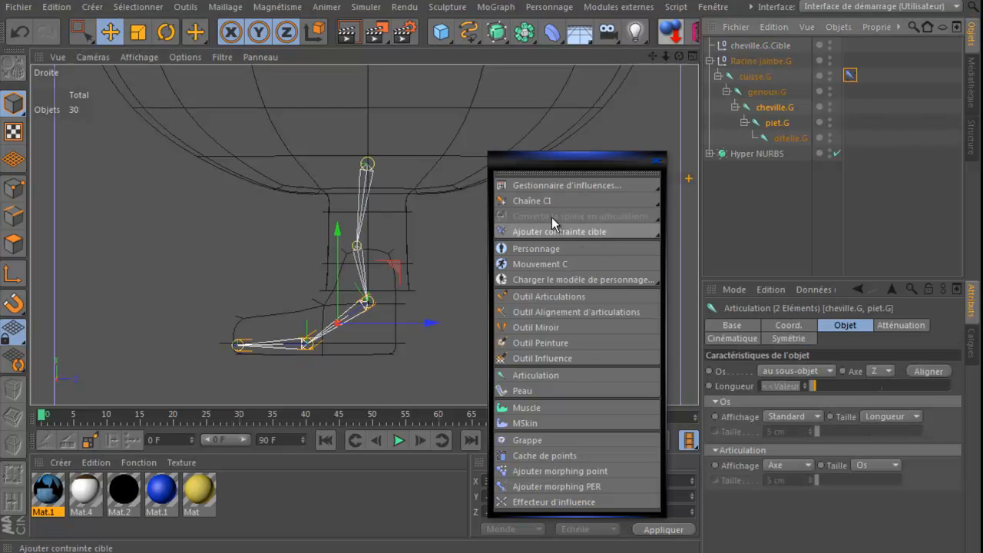
click(532, 201)
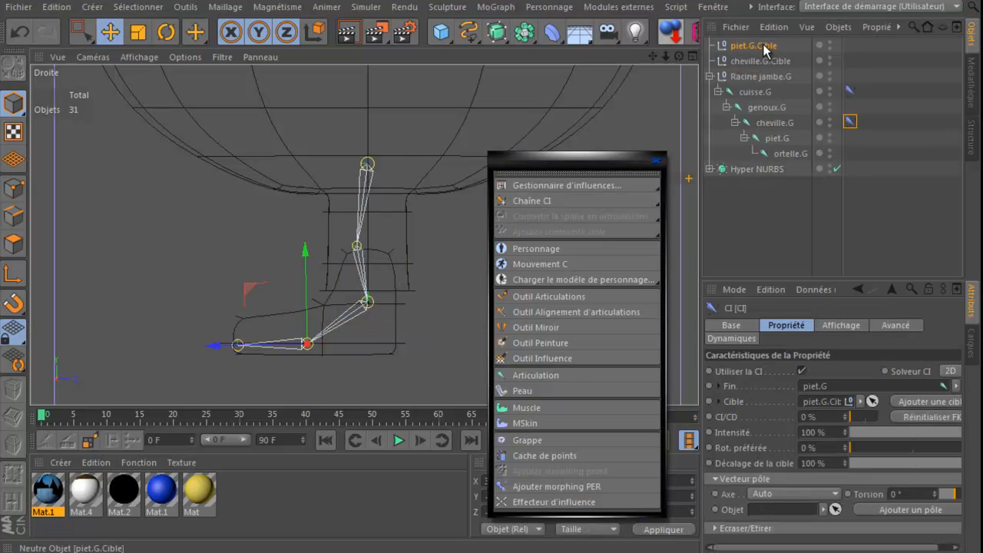
Create an IK chain (Chaîne CI) from piet.G to ortelle.G and close the floating Personnage palette
click(776, 139)
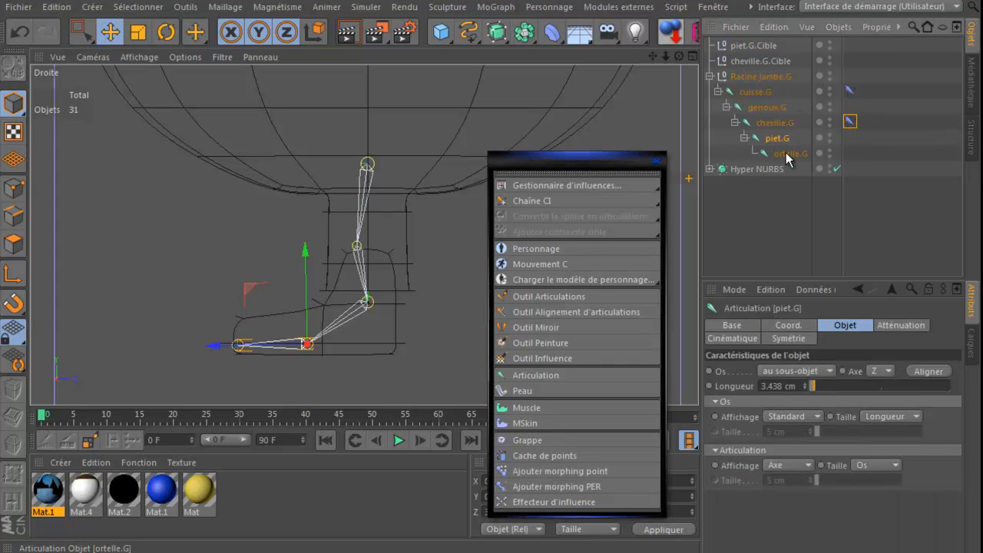
ctrl+click(787, 154)
click(544, 201)
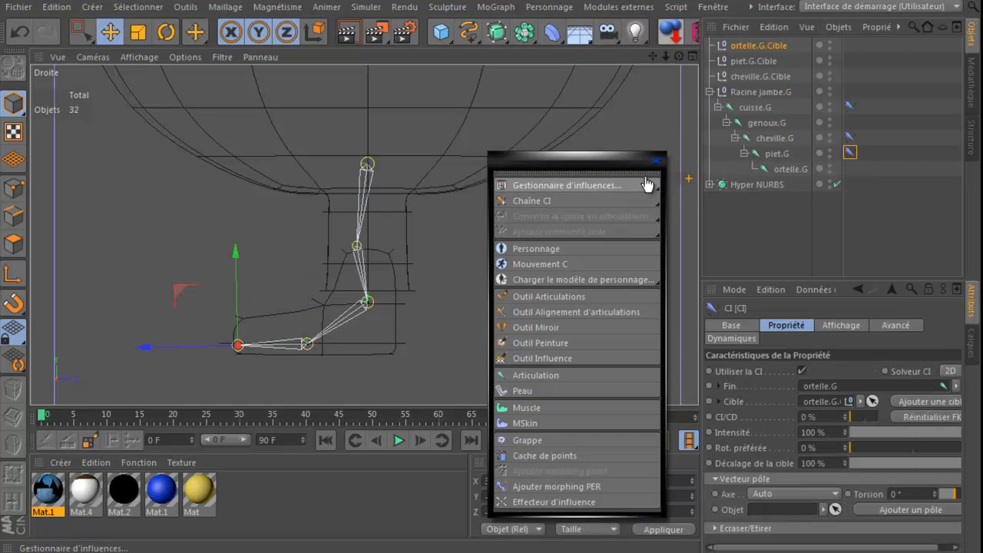
click(657, 161)
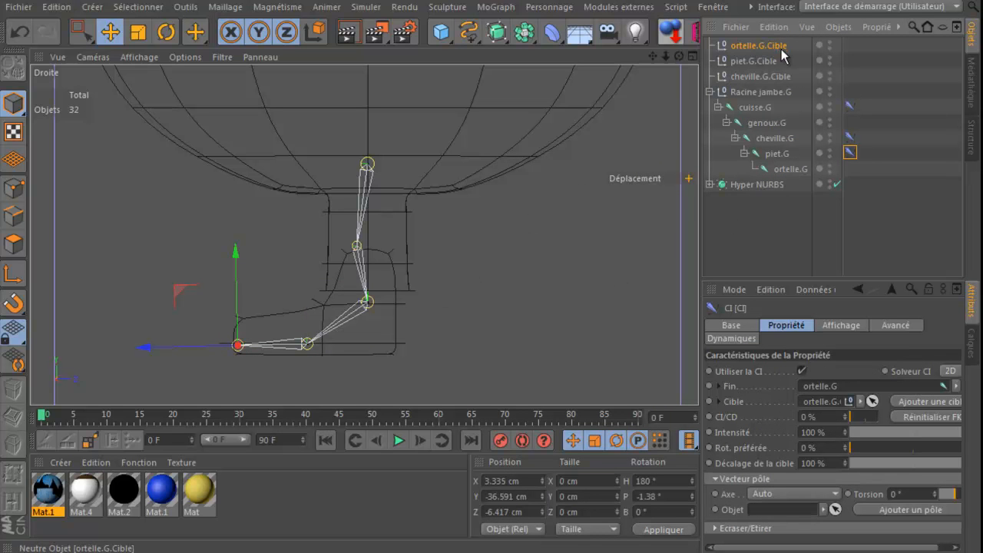
Test the foot's IK by moving cheville.G.Cible and piet.G.Cible in turn, undoing each move
click(745, 78)
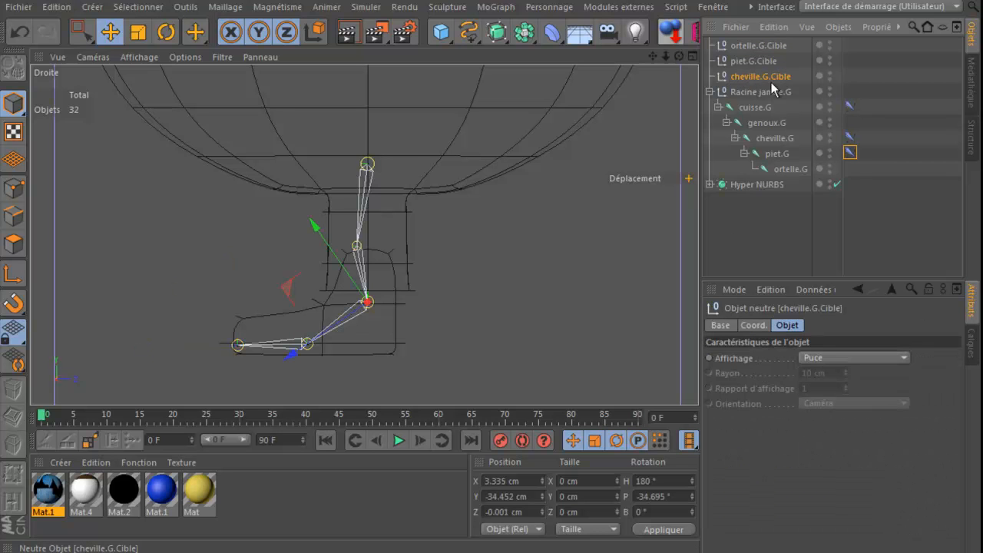
drag(287, 284, 254, 259)
click(21, 33)
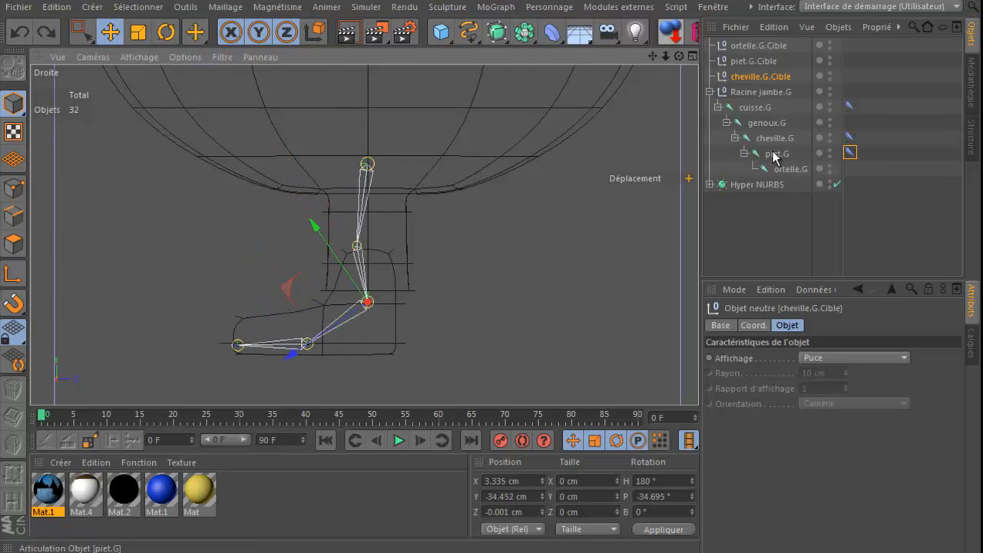
click(754, 62)
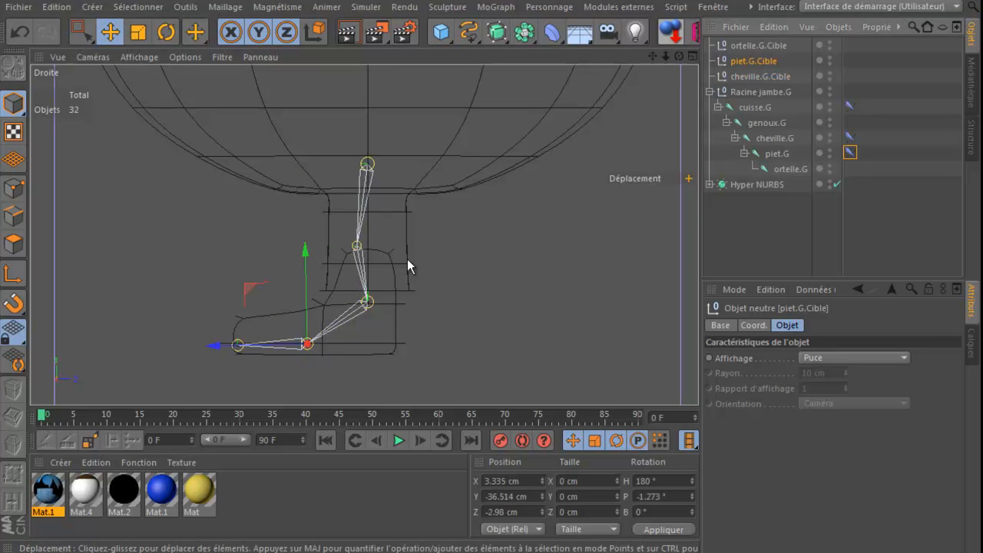
mouse_move(248, 287)
mouse_down()
mouse_move(254, 276)
mouse_move(250, 323)
mouse_move(246, 279)
mouse_move(245, 308)
mouse_move(244, 289)
mouse_up()
click(20, 35)
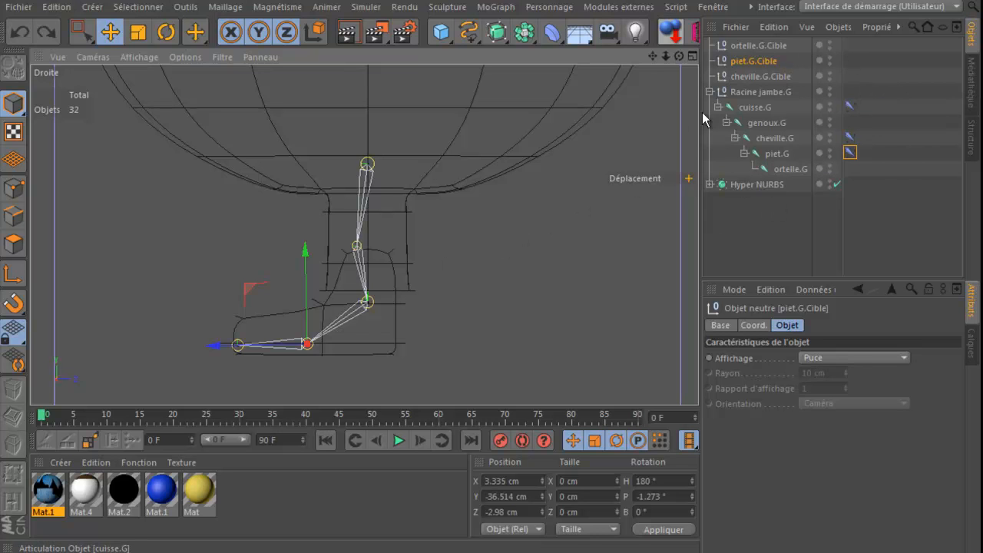
Show the properties of cuisse.G's IK tag and select ortelle.G.Cible
click(747, 108)
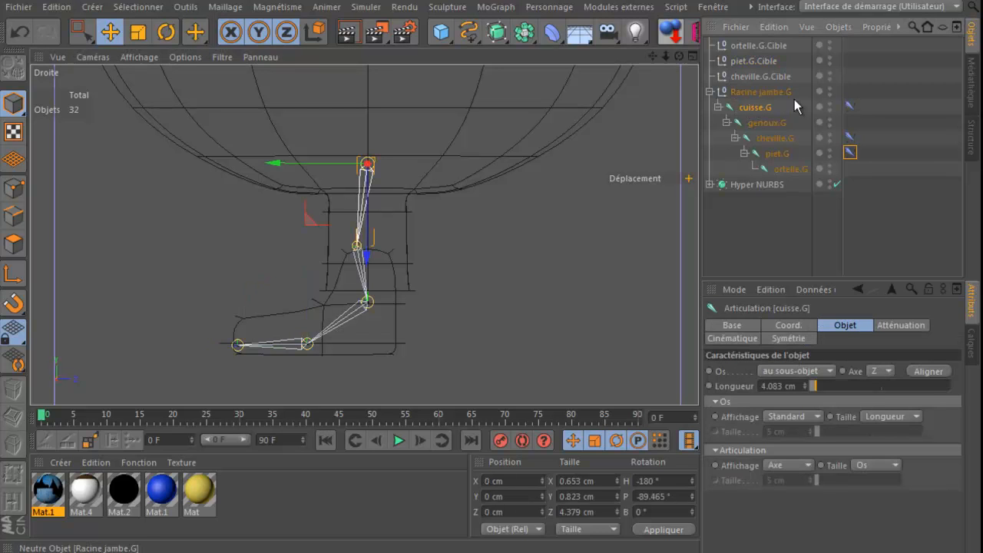
click(849, 107)
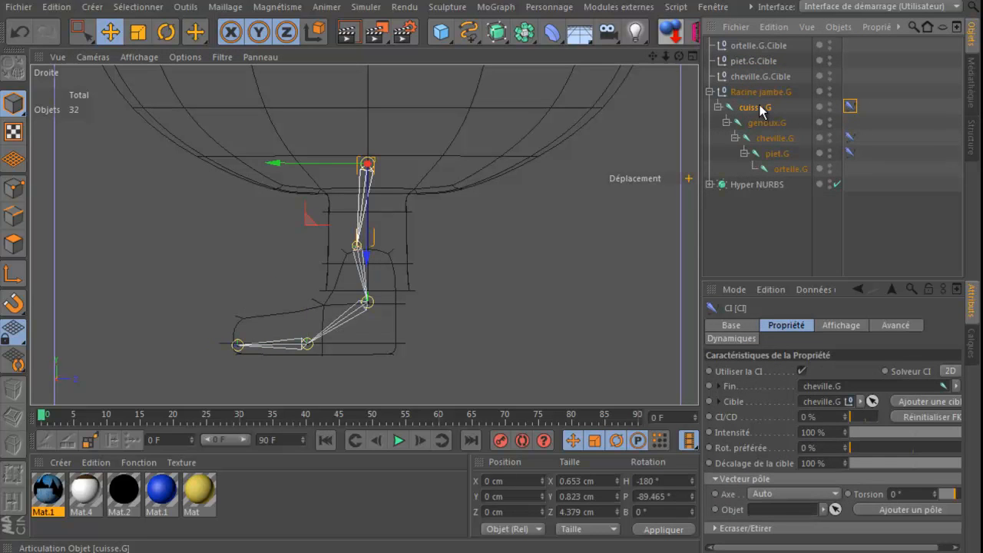
click(756, 47)
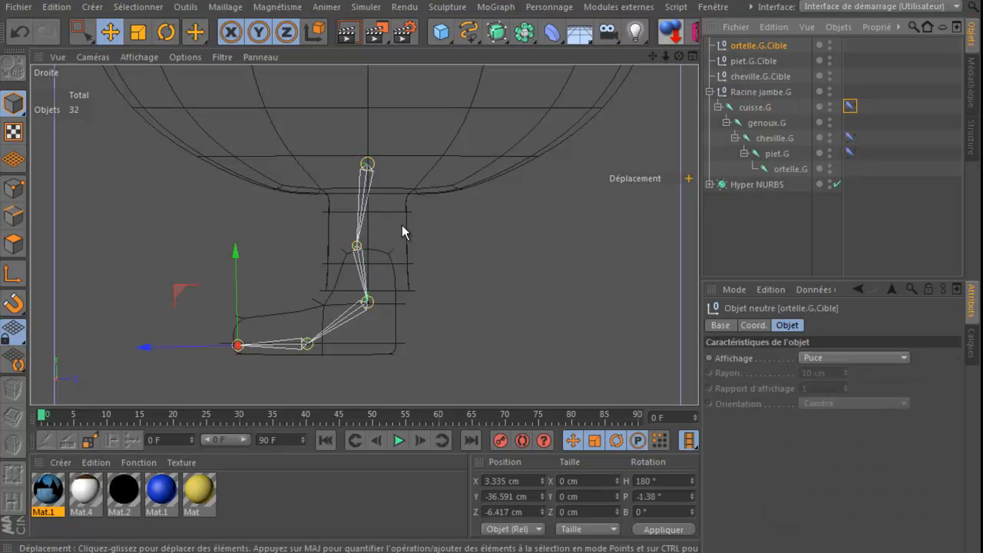
Test the knee's bending by moving cheville.G.Cible backward, forward and up, undoing each move
click(756, 76)
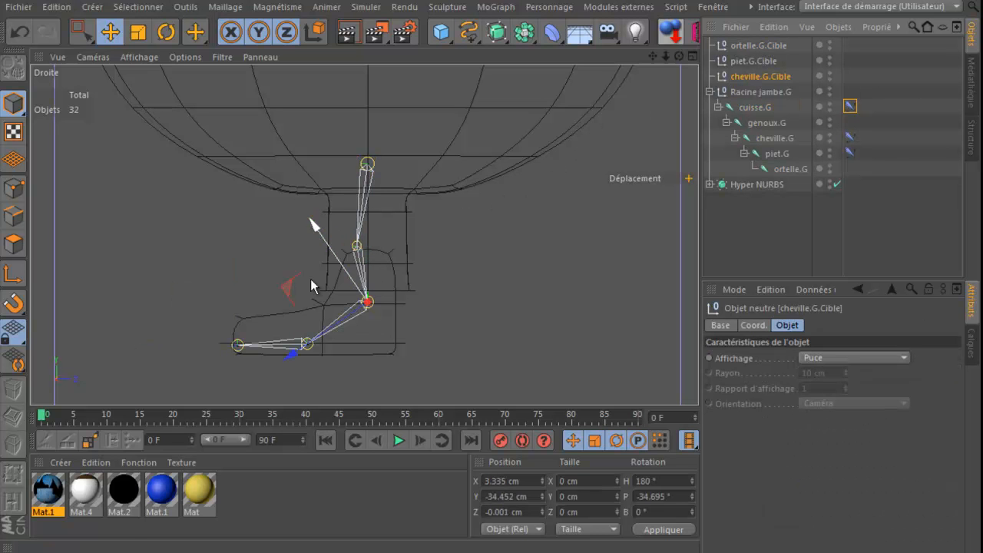
drag(289, 290, 344, 305)
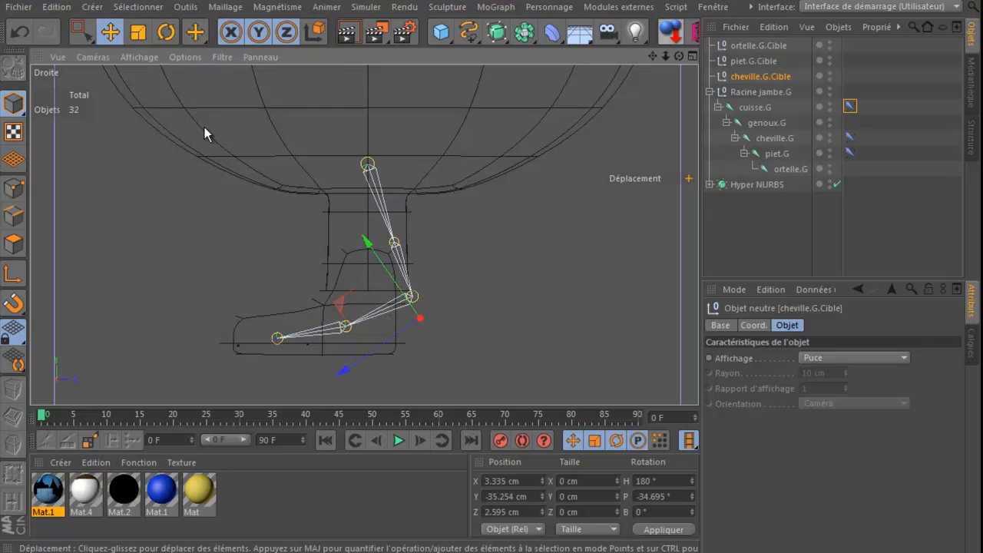
click(23, 36)
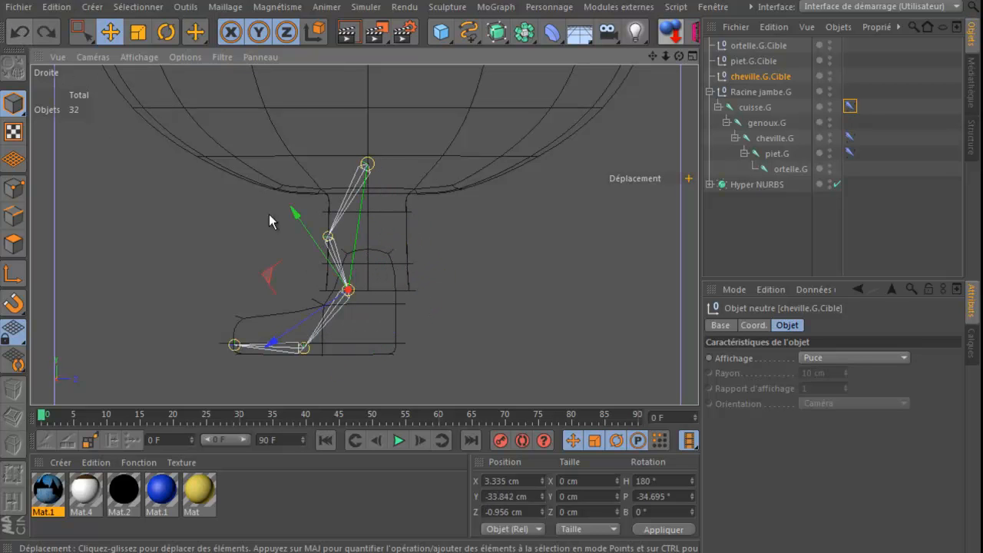
click(19, 37)
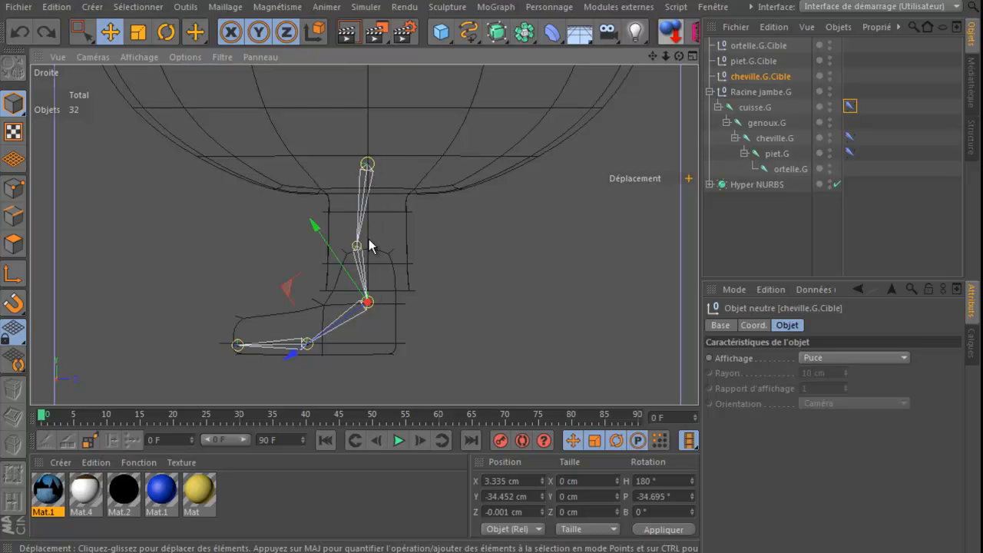
drag(285, 290, 275, 239)
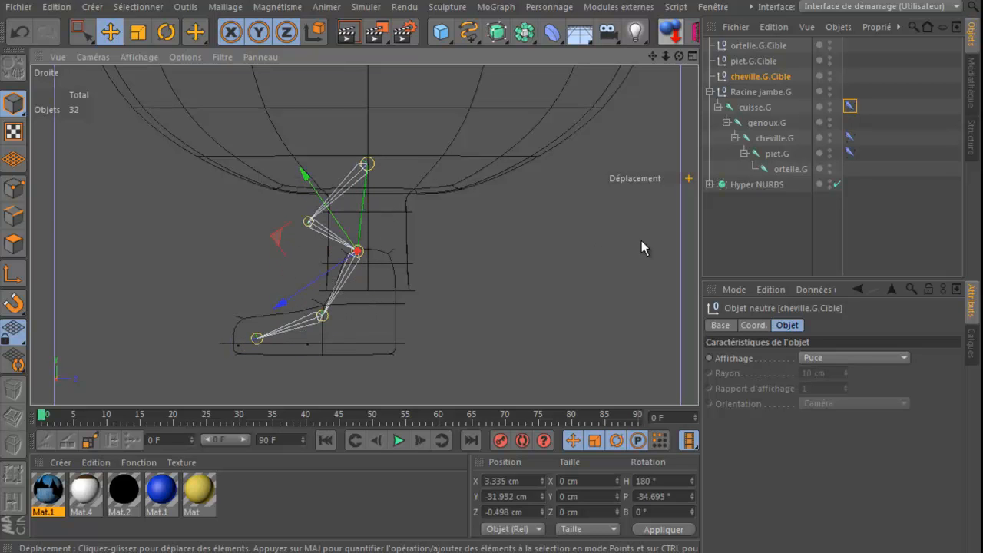
click(20, 34)
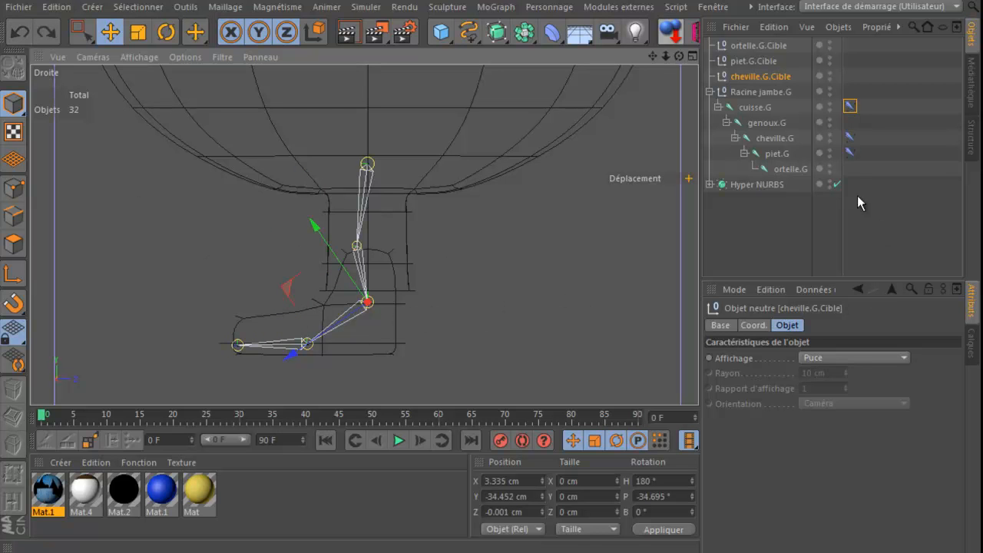
Add a pole to cuisse.G's IK tag and move the pole object behind the leg
click(850, 107)
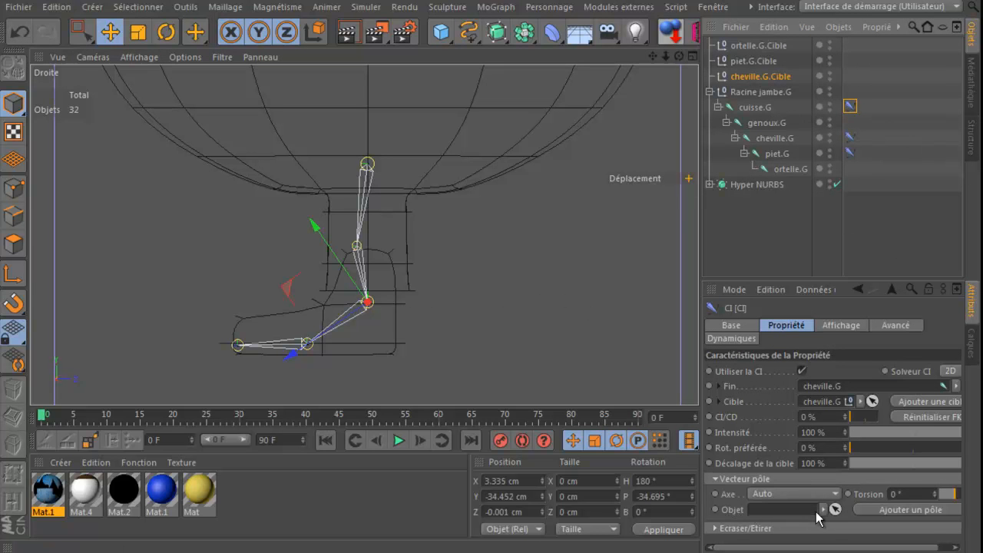
click(910, 510)
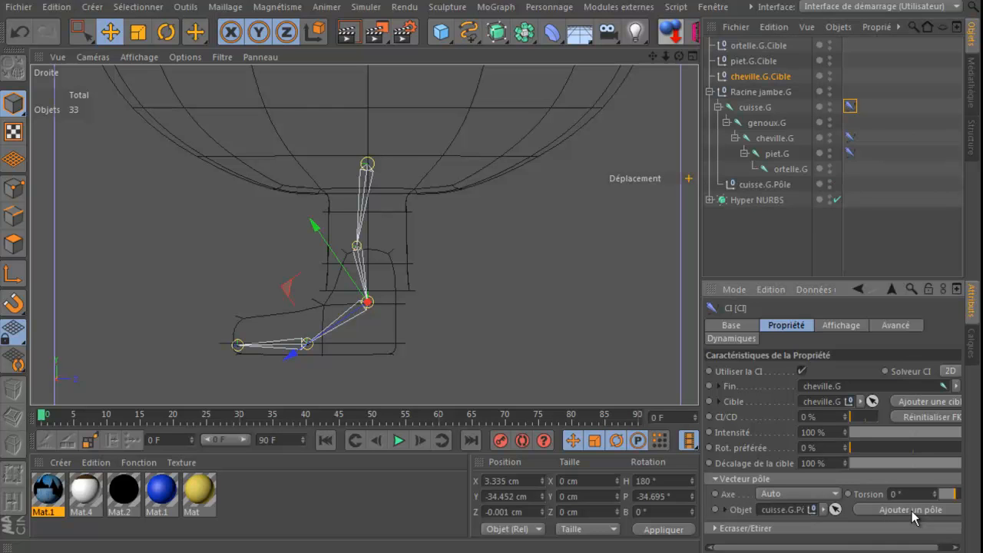
click(755, 187)
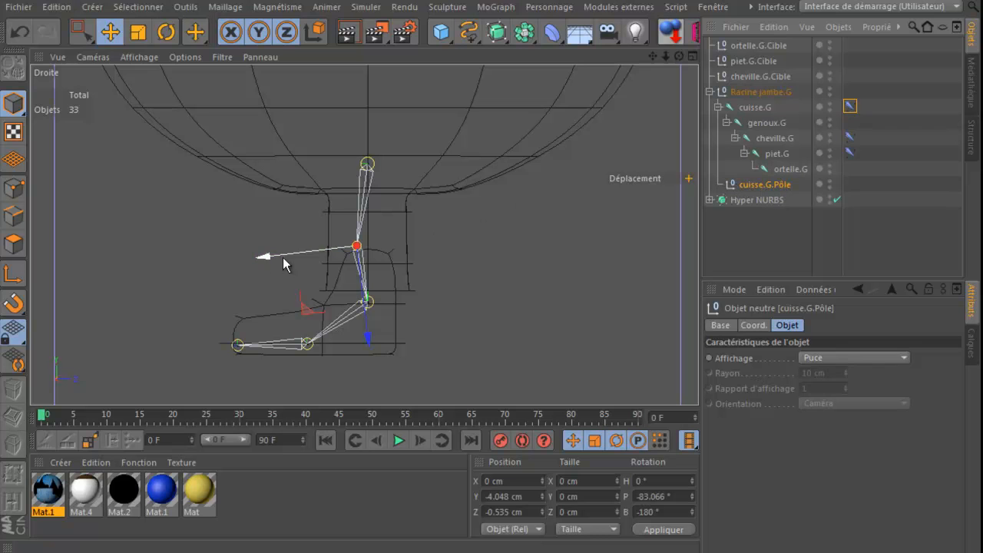
drag(269, 258, 422, 258)
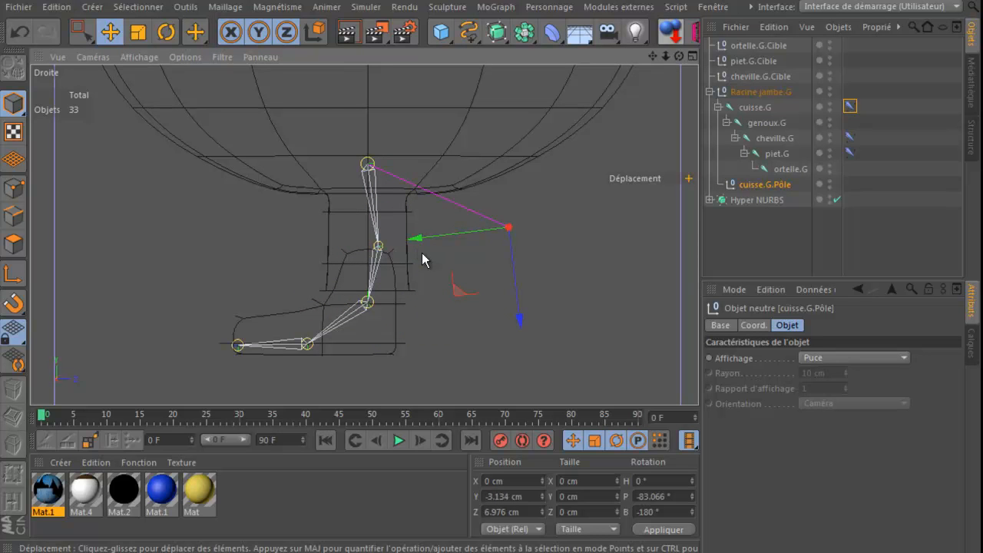
Test the knee with the pole behind the leg by moving cheville.G.Cible up and forward, and undo the move
click(755, 45)
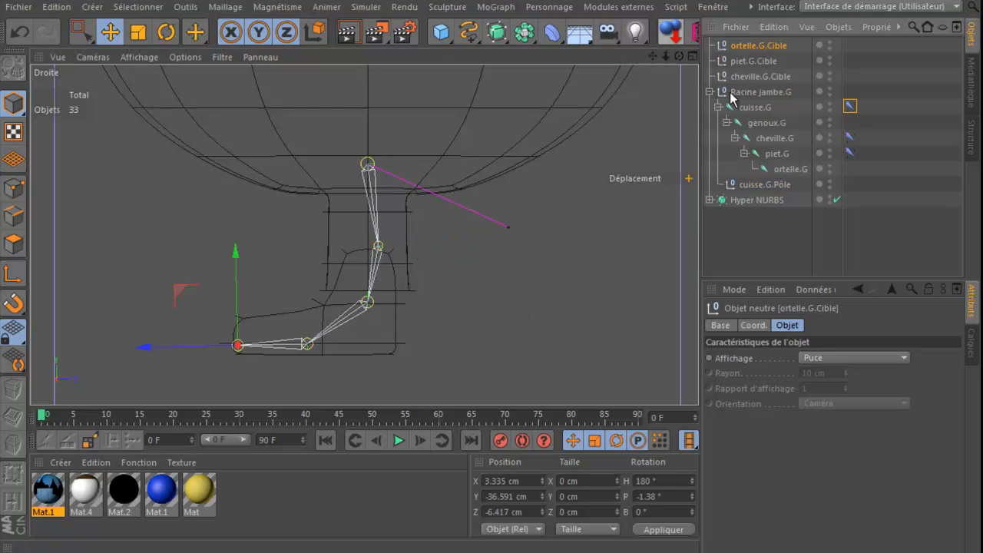
click(752, 76)
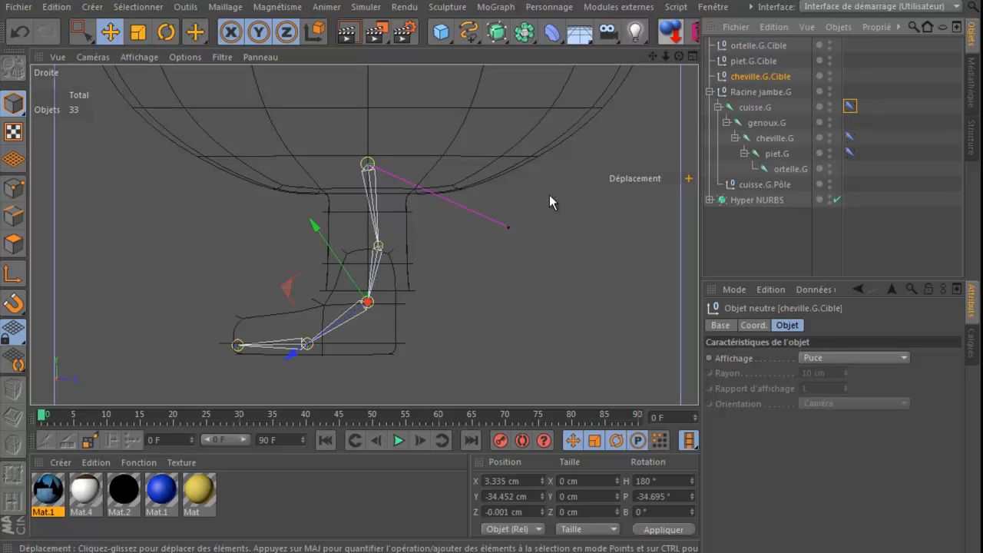
drag(291, 292, 266, 263)
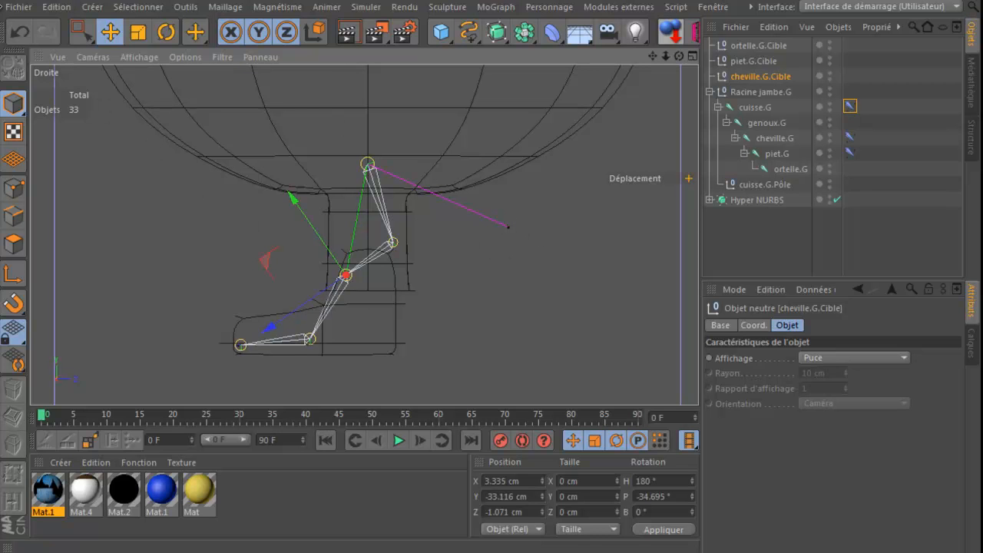
click(20, 32)
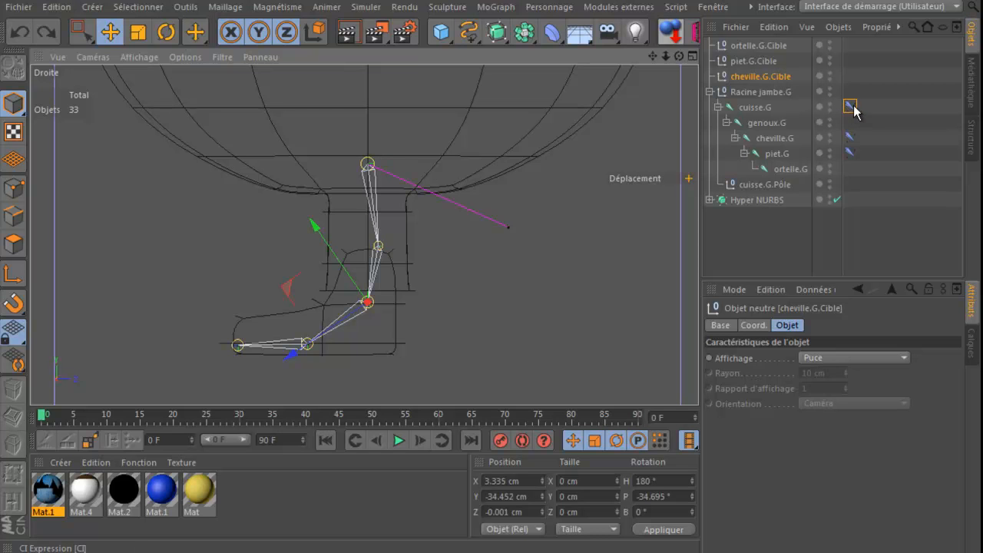
Move cuisse.G.Pôle well in front of the leg, to about Y -3.5 cm and Z -8.7 cm
click(760, 191)
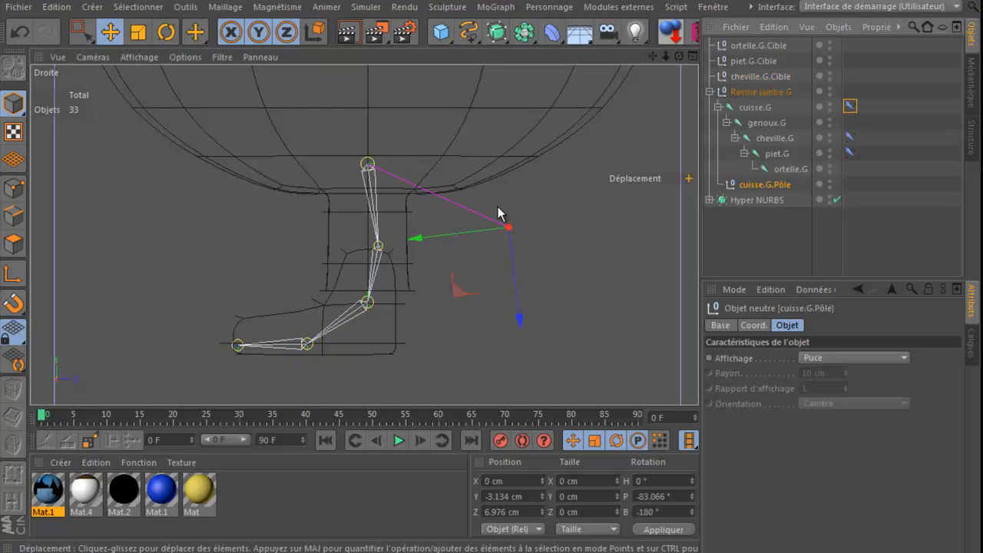
drag(413, 237, 179, 249)
drag(221, 319, 146, 306)
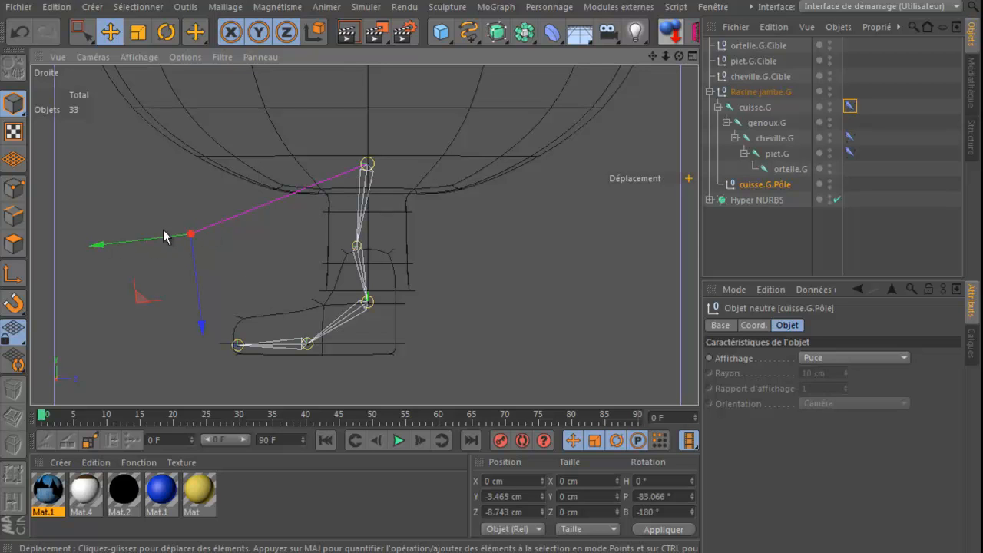
Make cuisse.G.Pôle, ortelle.G.Cible and piet.G.Cible children of cheville.G.Cible
drag(776, 192, 760, 78)
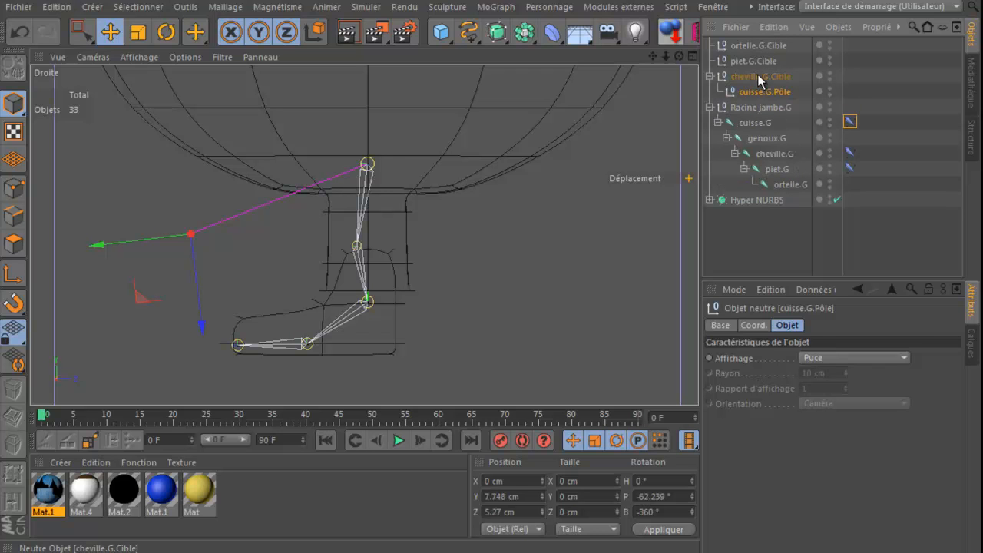
drag(804, 42, 750, 54)
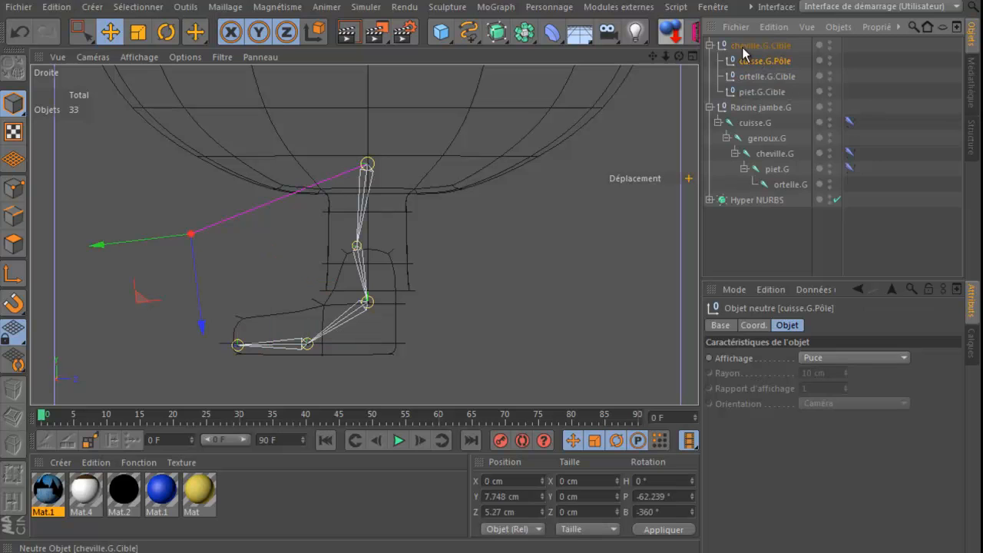
Test the grouped leg controls by moving cheville.G.Cible slightly up and forward in the side view, and undo the move
click(712, 46)
click(748, 46)
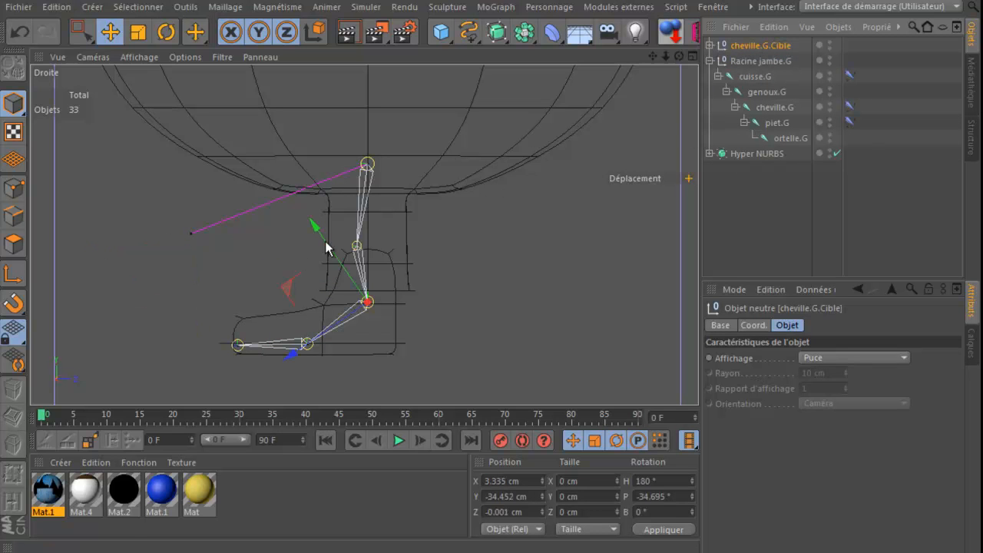
mouse_move(285, 284)
mouse_down()
mouse_move(252, 247)
mouse_move(285, 286)
mouse_move(253, 212)
mouse_move(294, 223)
mouse_move(275, 281)
mouse_up()
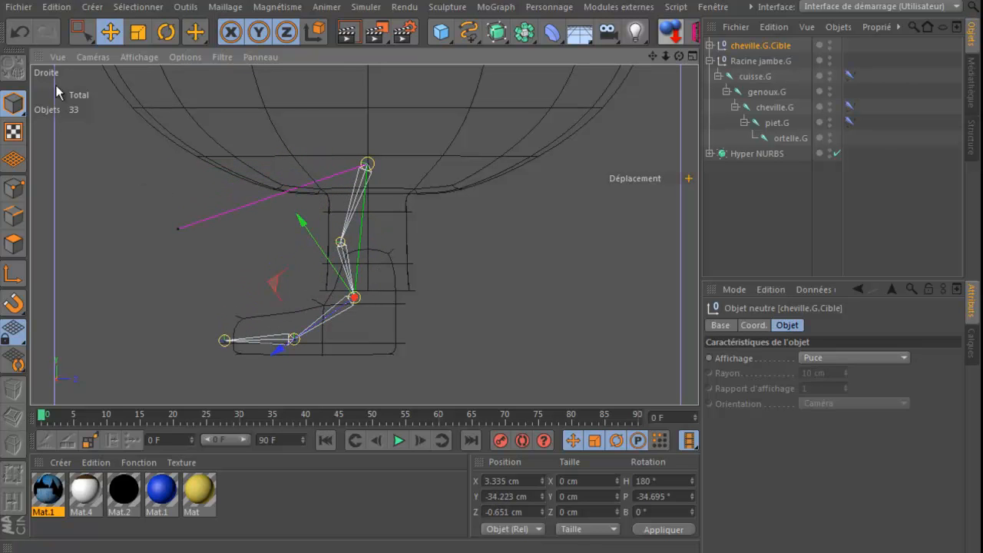
click(20, 32)
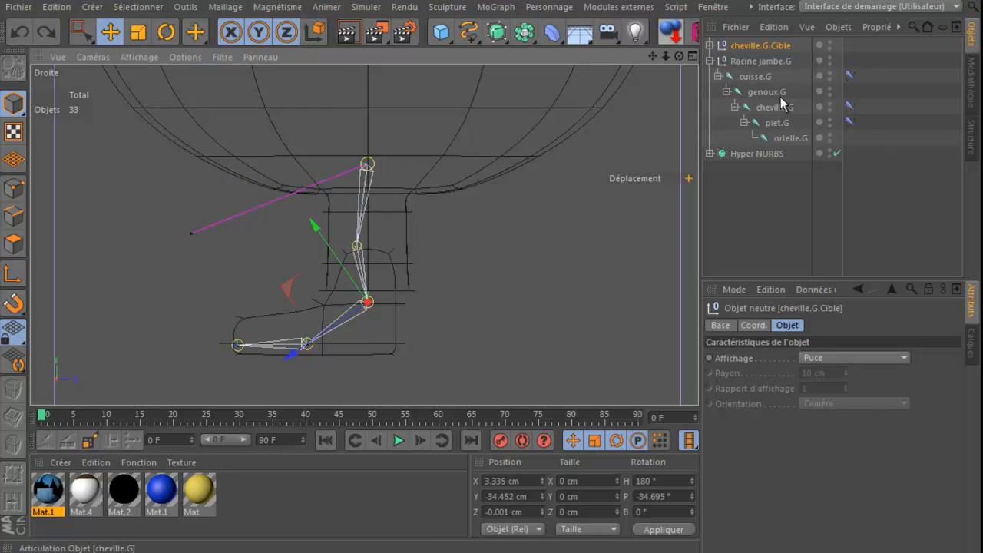
Try the Sphère display shape on cheville.G.Cible and check its size around the foot in the perspective view
click(753, 45)
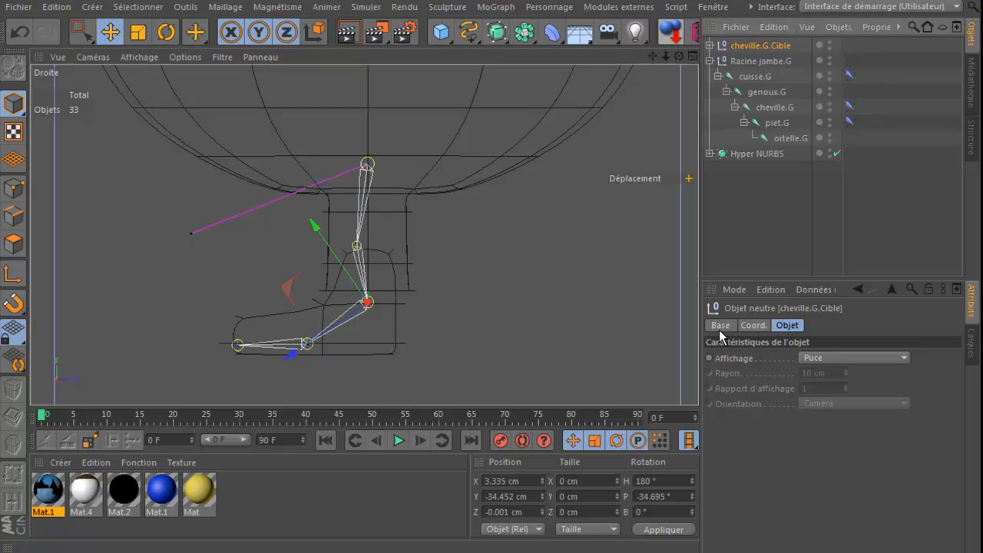
click(785, 327)
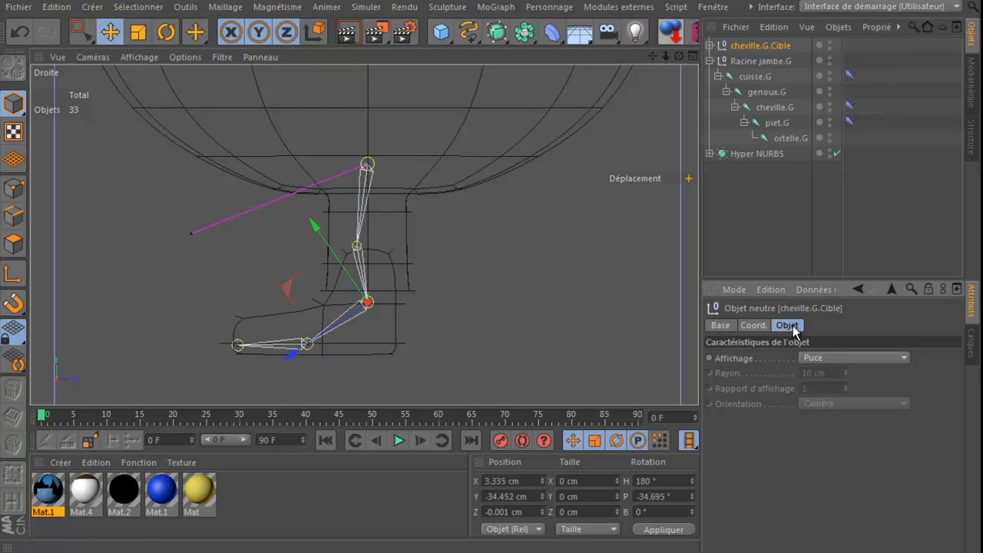
click(847, 359)
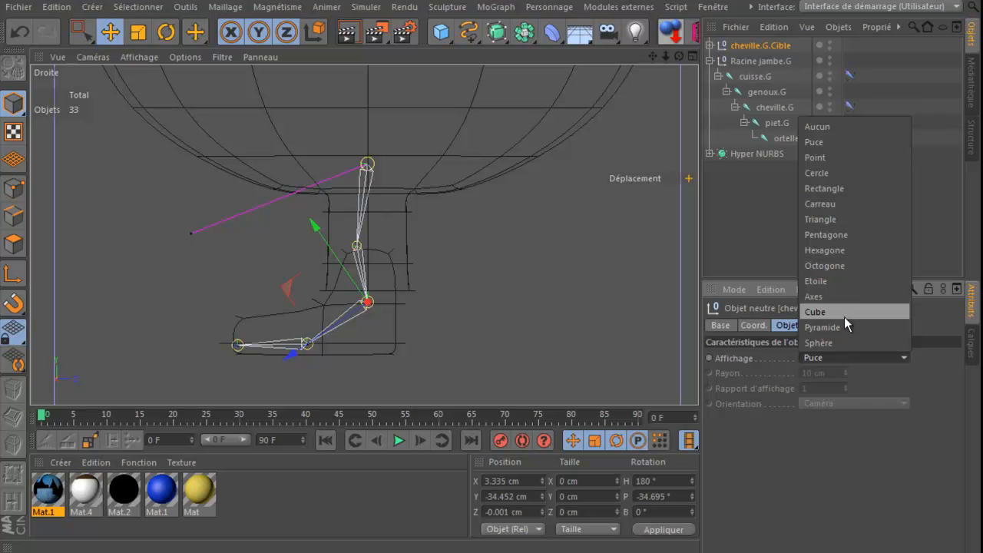
click(844, 343)
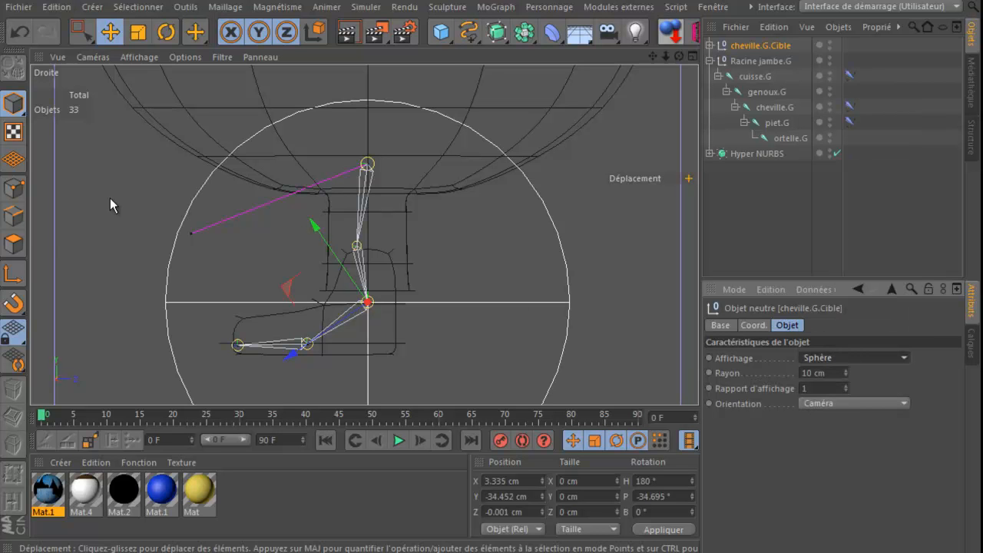
middle_click(110, 197)
middle_click(110, 197)
scroll(492, 162, down, 2)
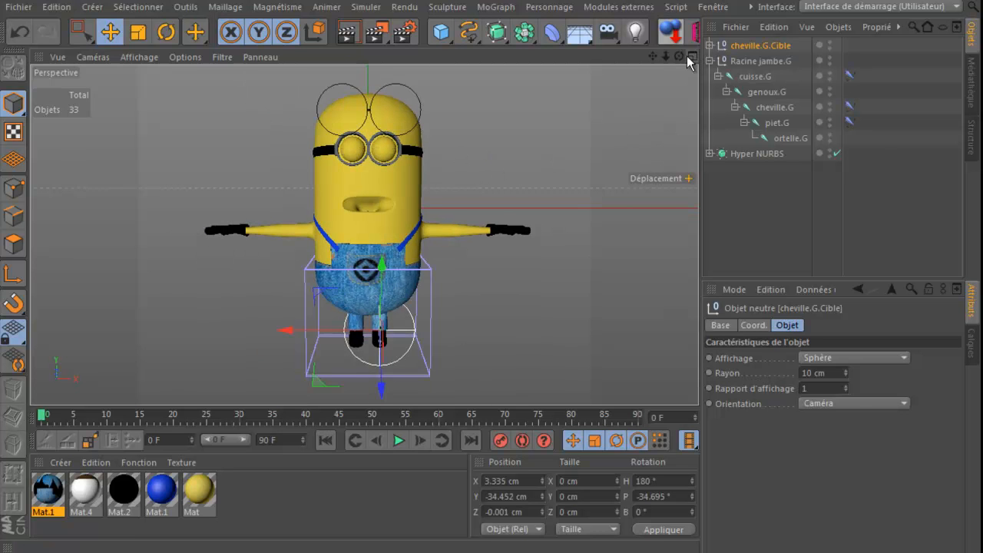
drag(679, 56, 485, 168)
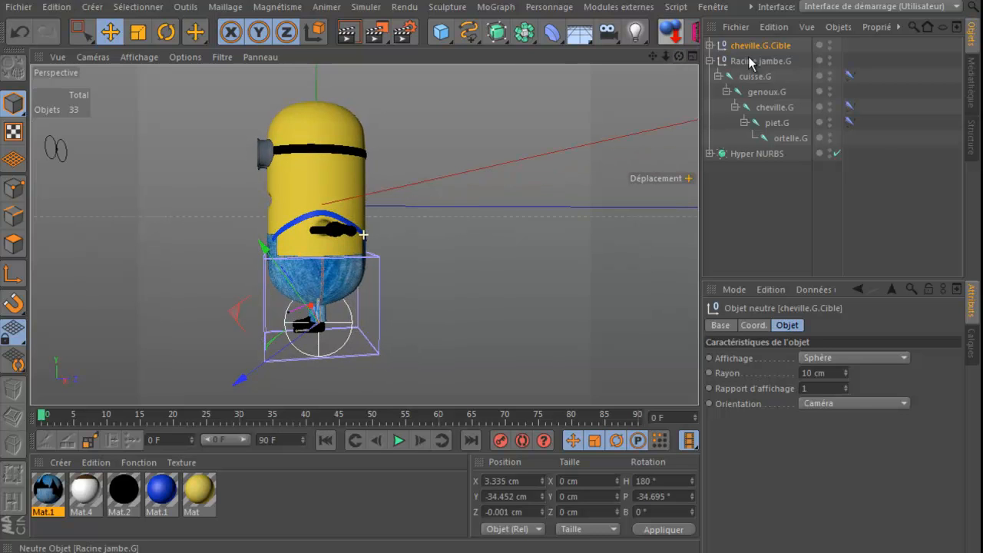
Set the display shape of cheville.G.Cible to Aucun
click(835, 357)
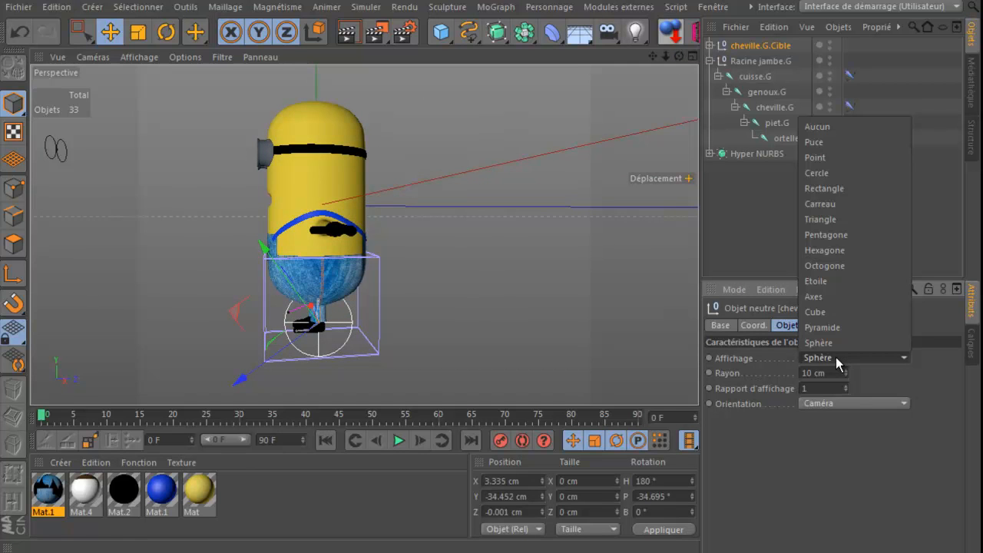
click(829, 129)
Display cuisse.G.Pôle as a Sphère with a radius of 3 cm
click(710, 45)
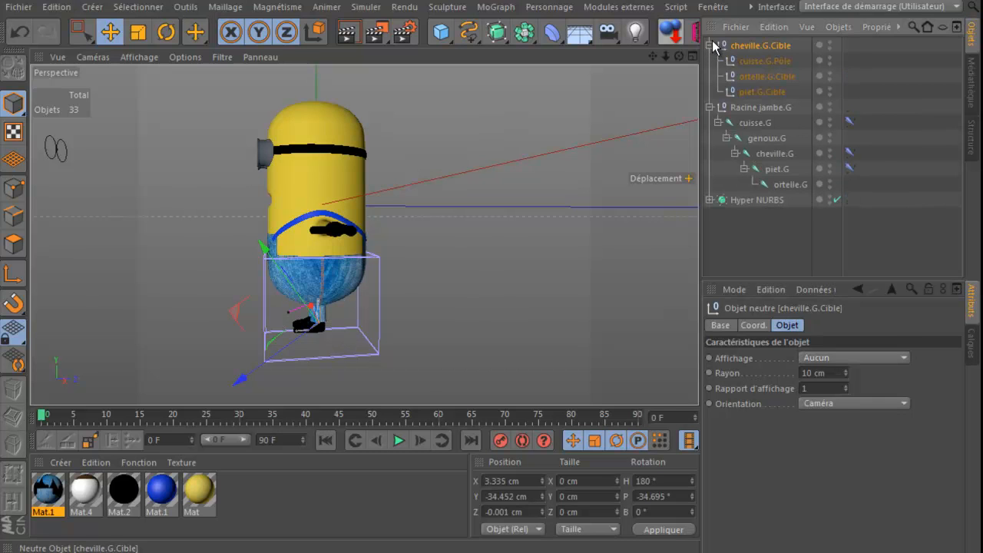
click(767, 61)
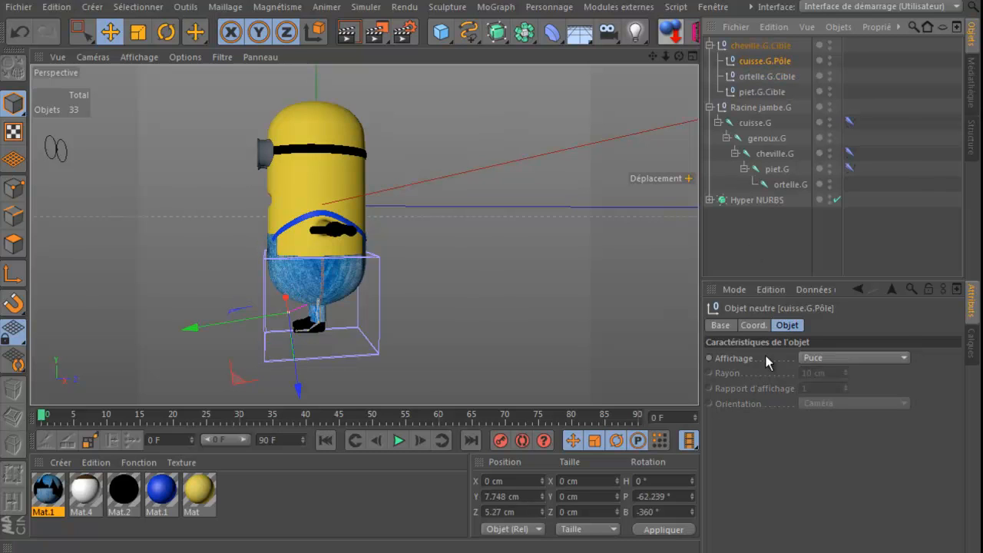
click(814, 358)
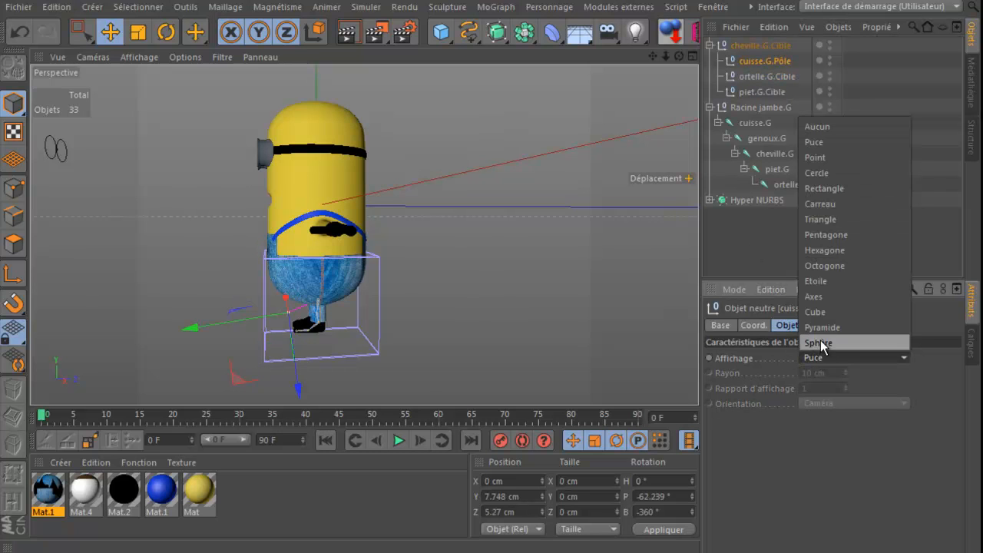
click(830, 341)
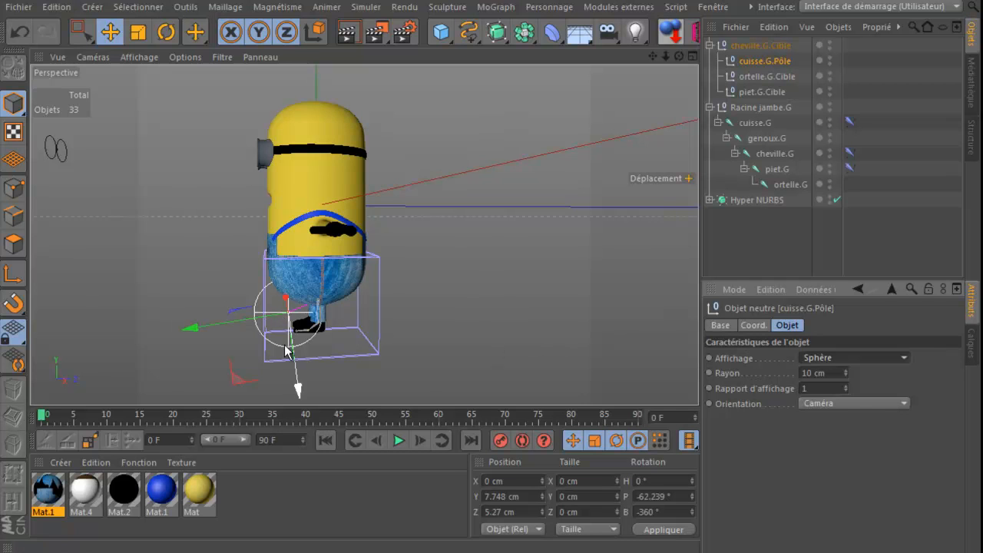
click(475, 296)
drag(666, 56, 491, 167)
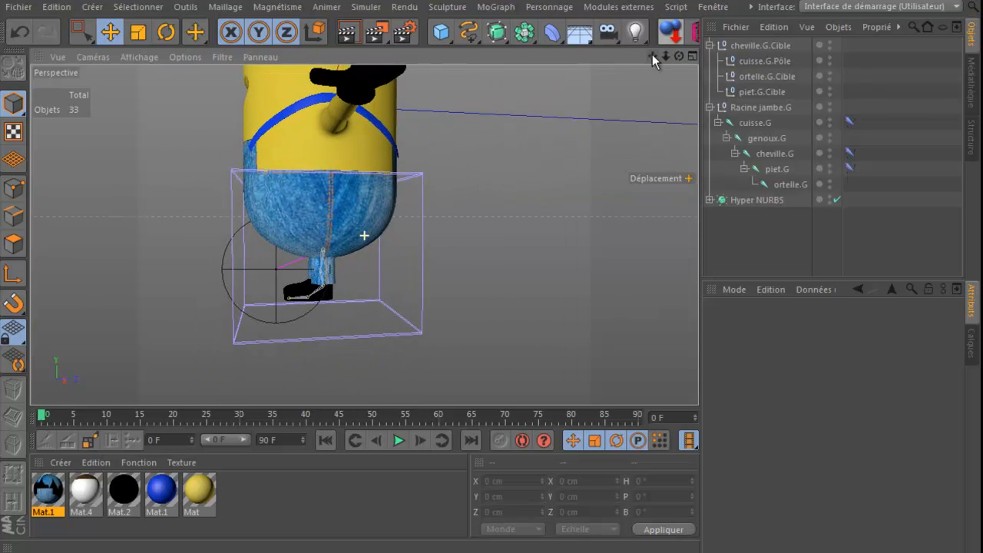
click(746, 61)
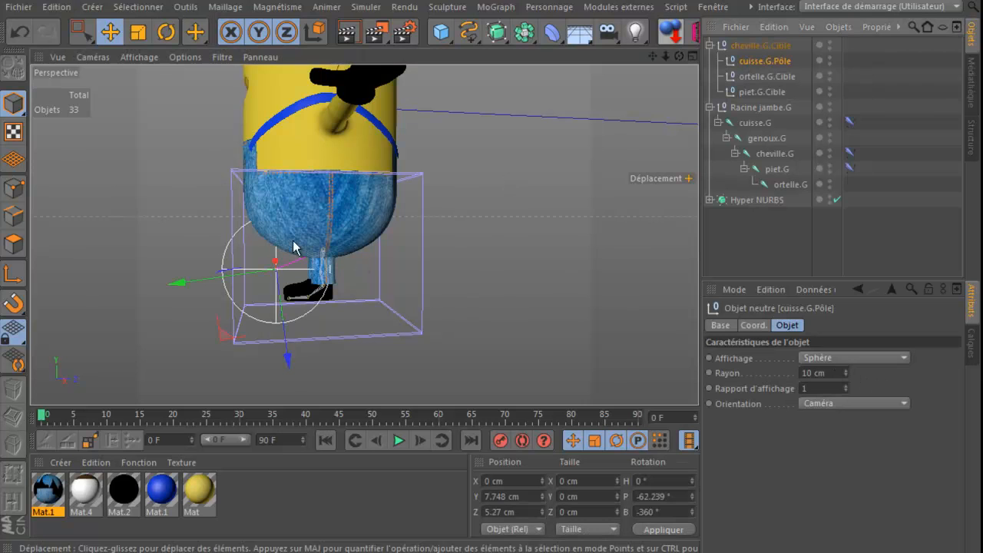
click(826, 376)
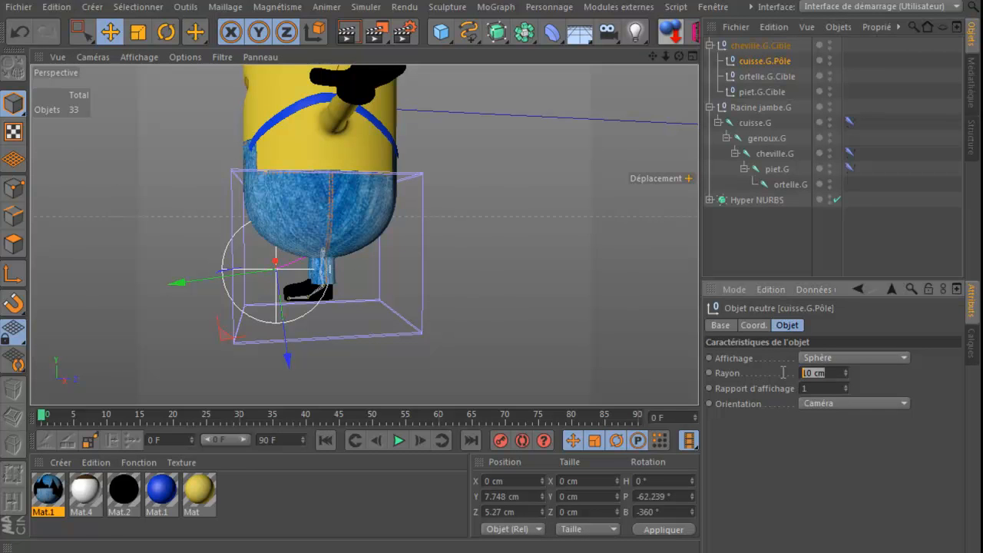
text(3)
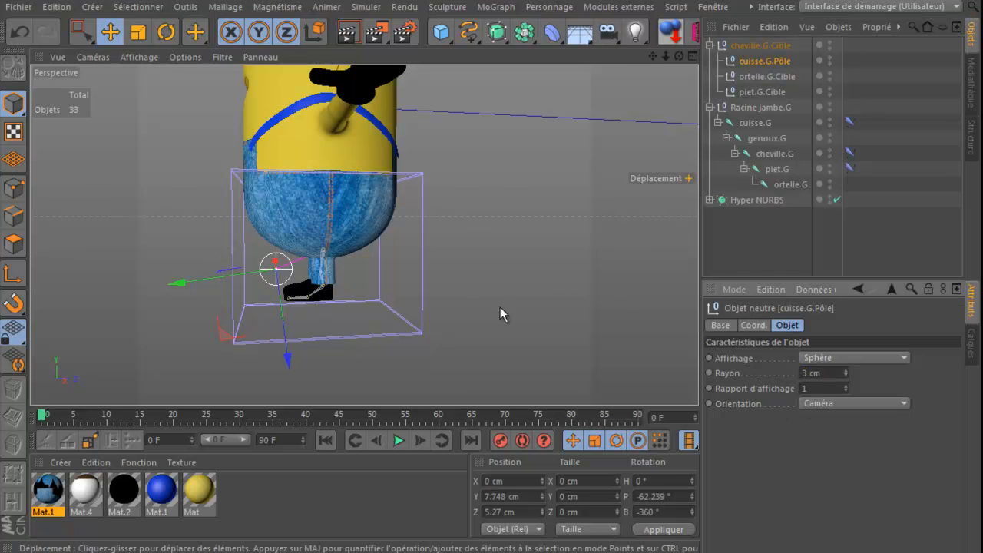
Set the orientation of cuisse.G.Pôle to ZY and move it farther in front of the leg, to about Y 11.5 cm and Z 12.3 cm
drag(679, 56, 491, 167)
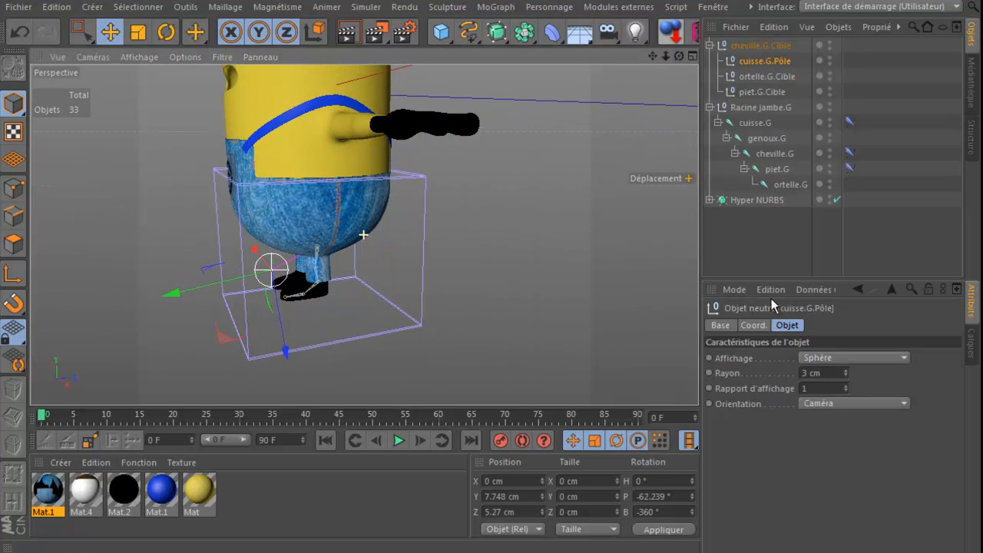
click(819, 404)
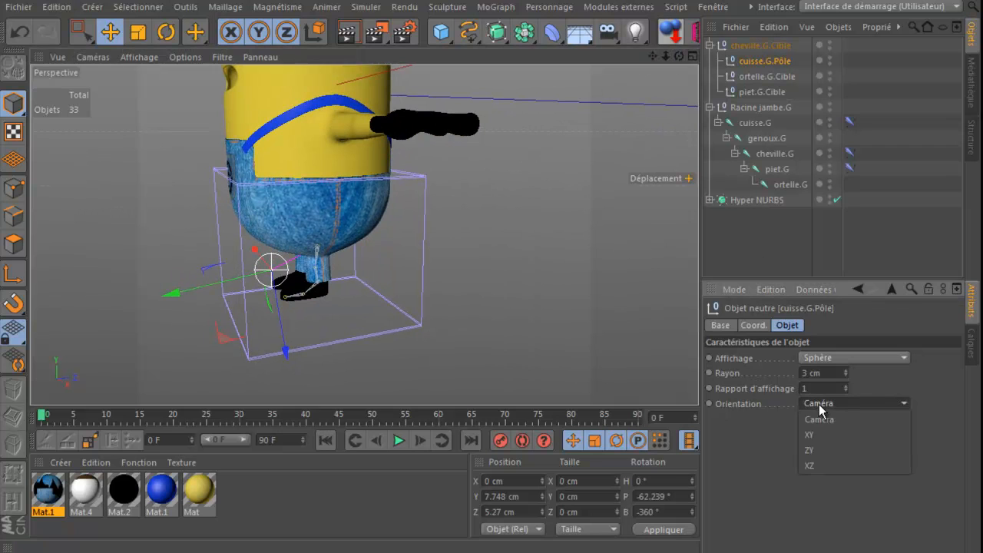
click(818, 448)
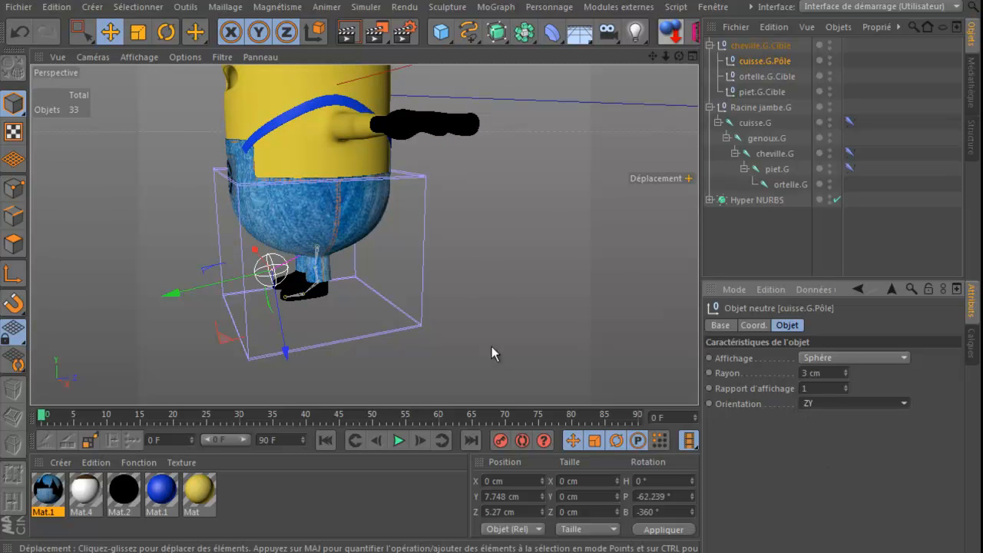
drag(176, 294, 125, 305)
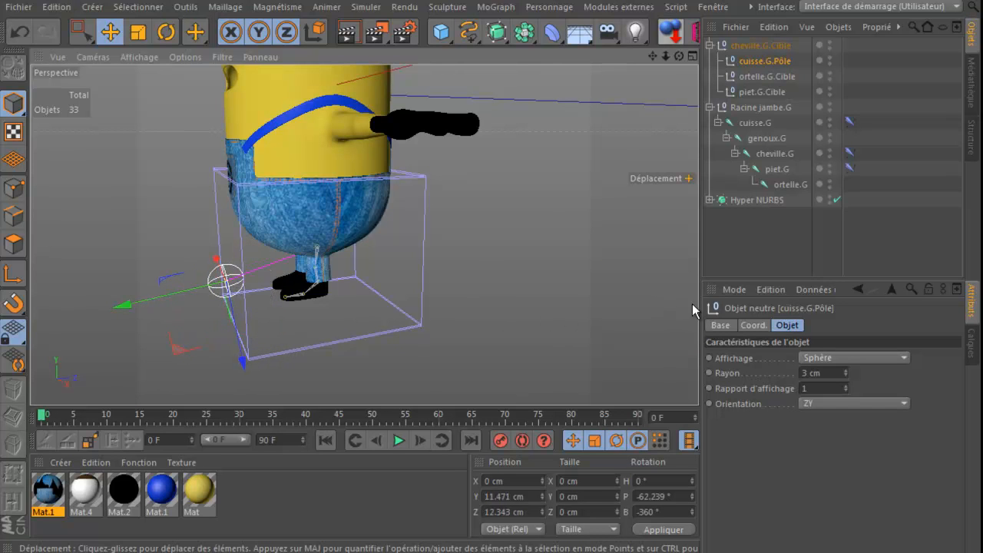
Activate the display colour of cuisse.G.Pôle, set it to blue (R 25, V 42, B 236), and deselect the object
click(720, 325)
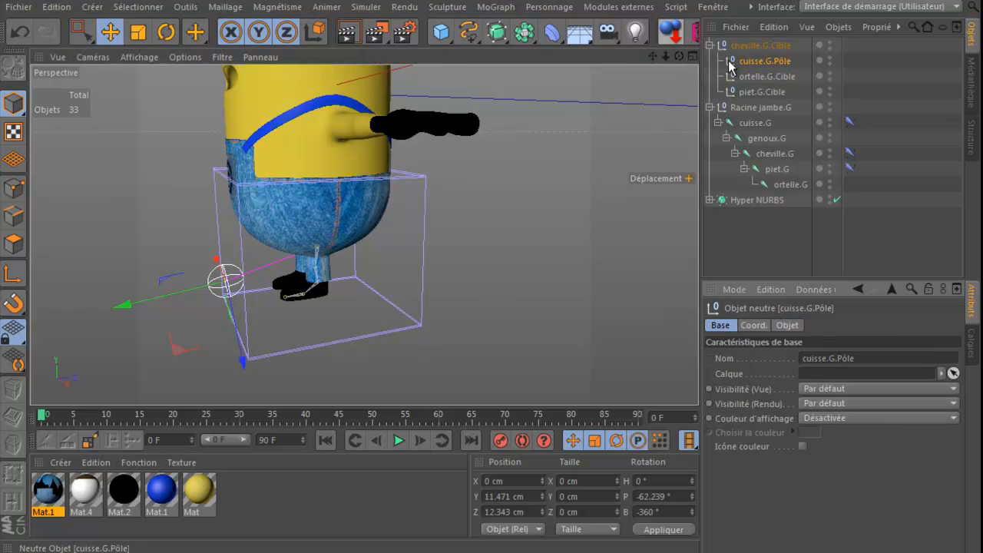
click(845, 419)
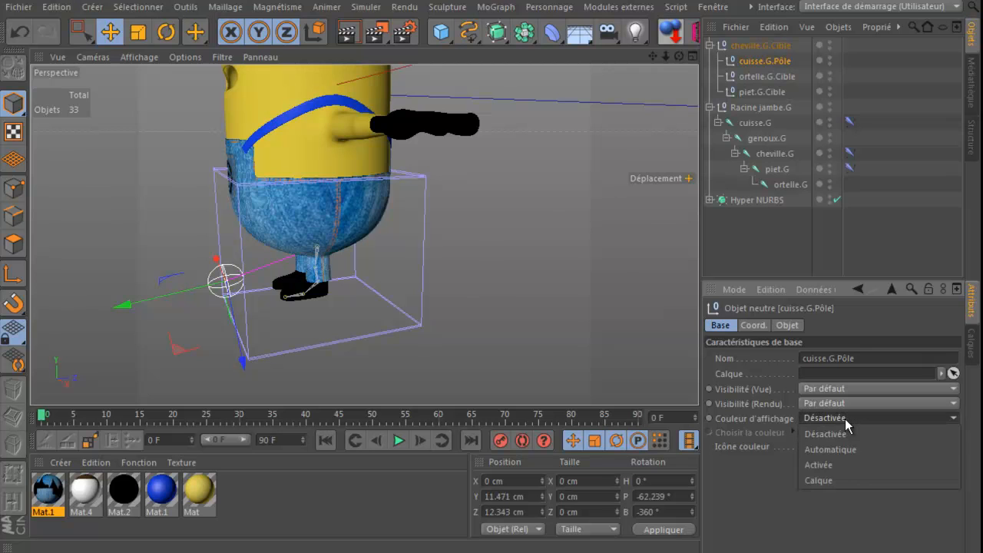
click(835, 465)
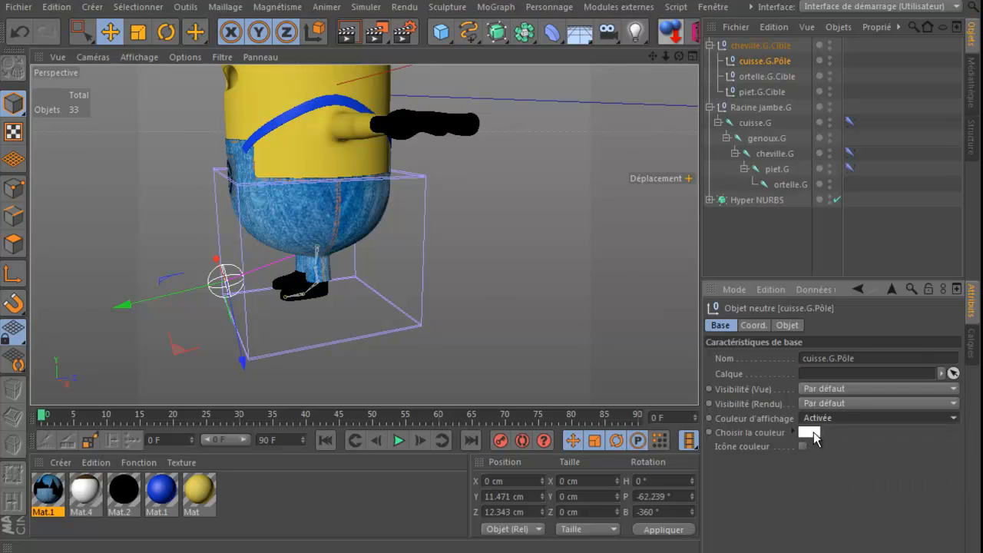
click(813, 435)
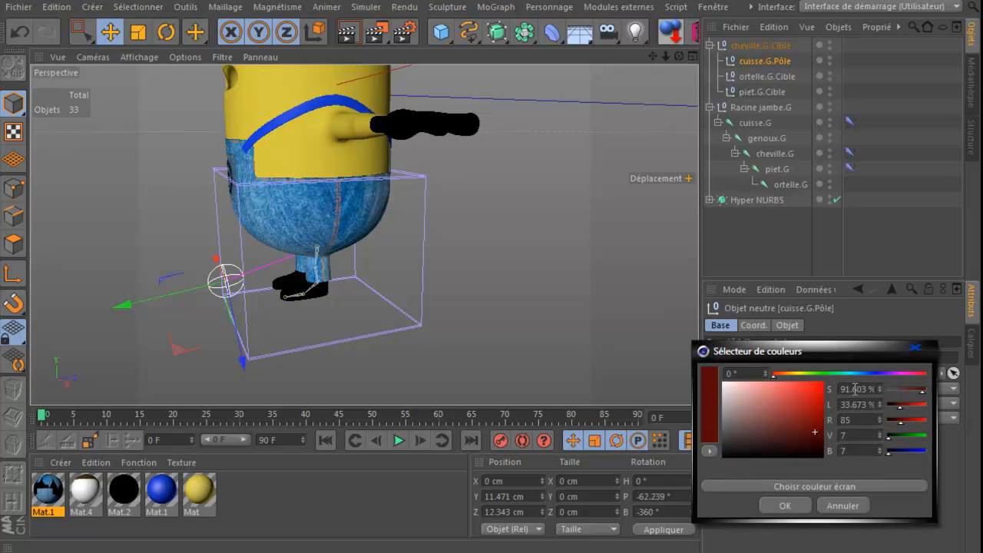
click(874, 375)
click(813, 387)
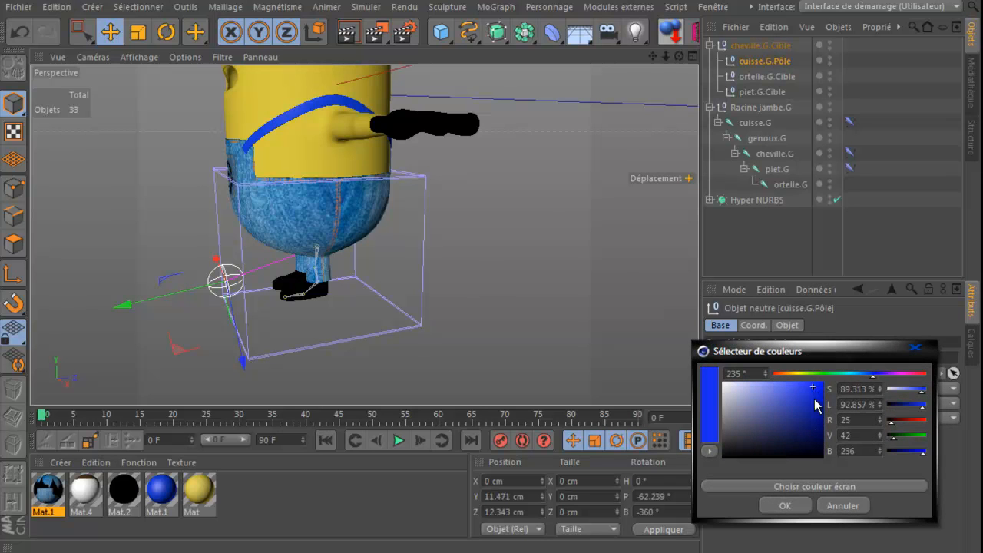
click(786, 507)
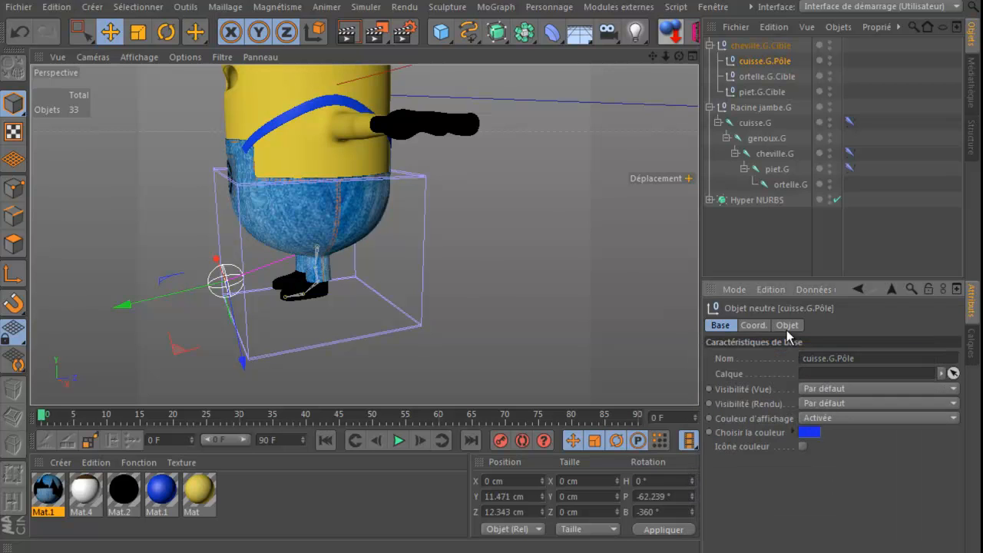
click(774, 257)
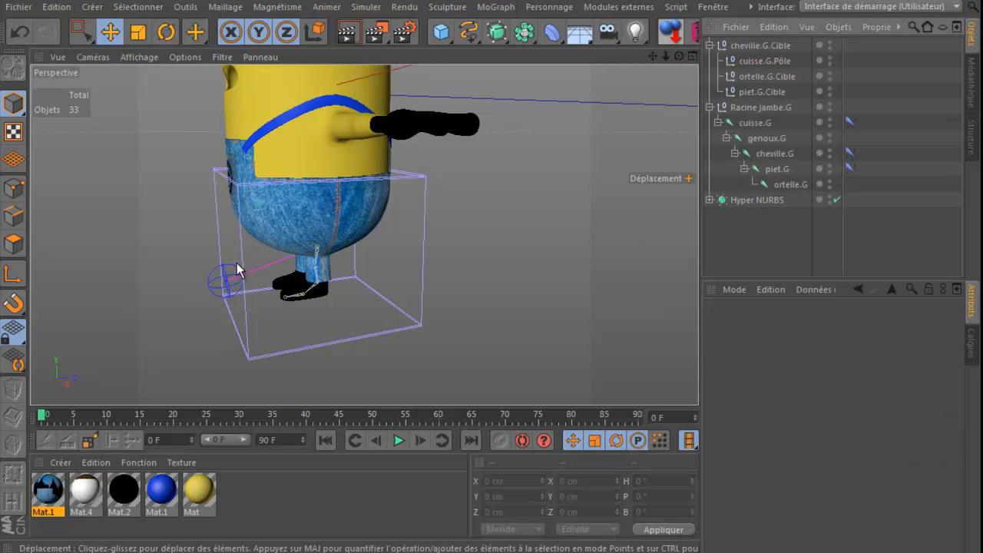
Show the left leg's joints and the pole sphere together in the Droite view
middle_click(500, 268)
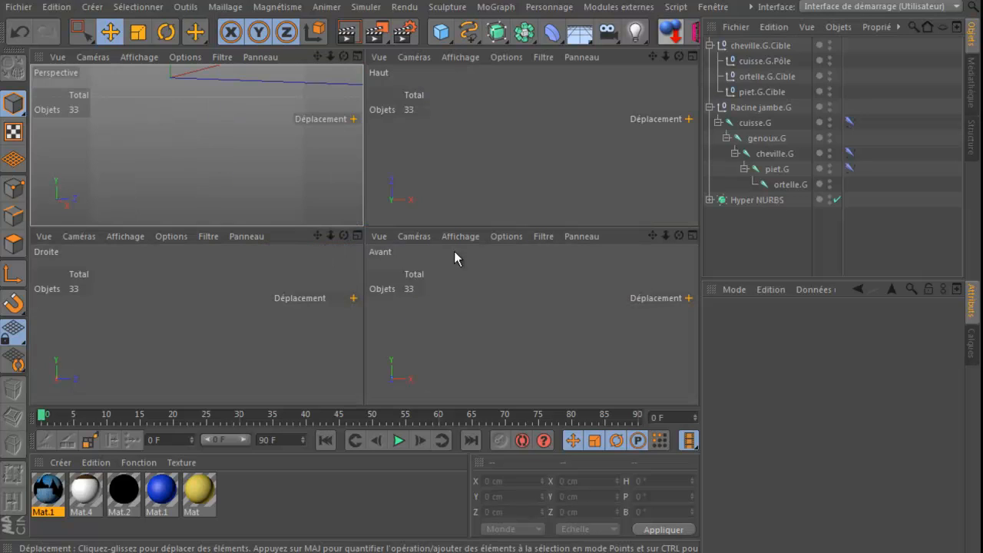
middle_click(266, 338)
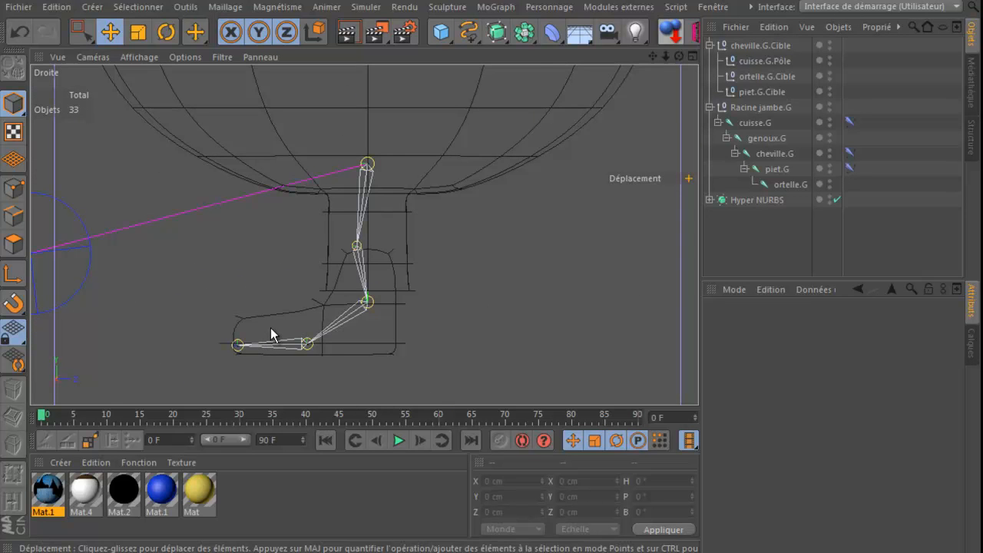
scroll(270, 328, down, 3)
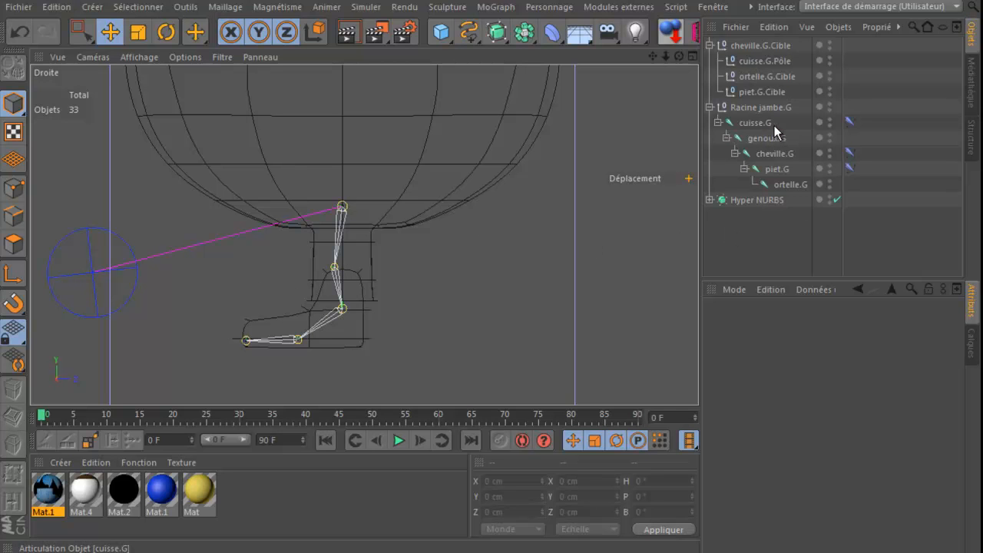
Set the pole vector display of cuisse.G's IK tag to Articulation
click(849, 122)
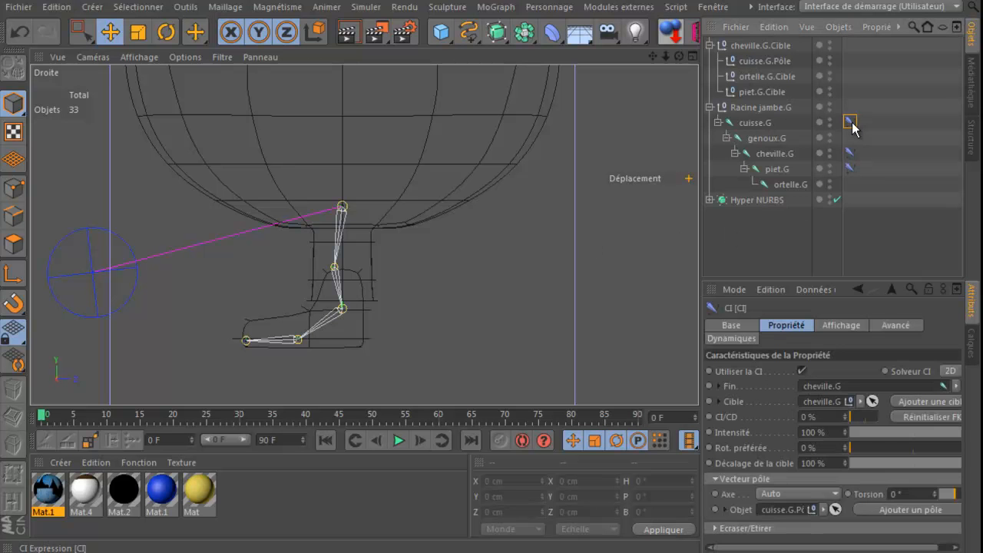
click(841, 324)
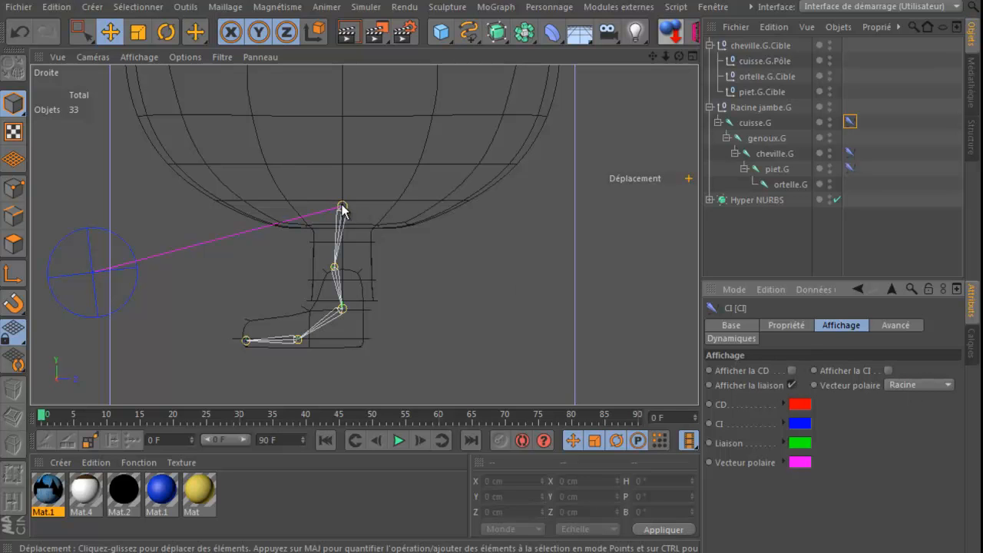
click(910, 386)
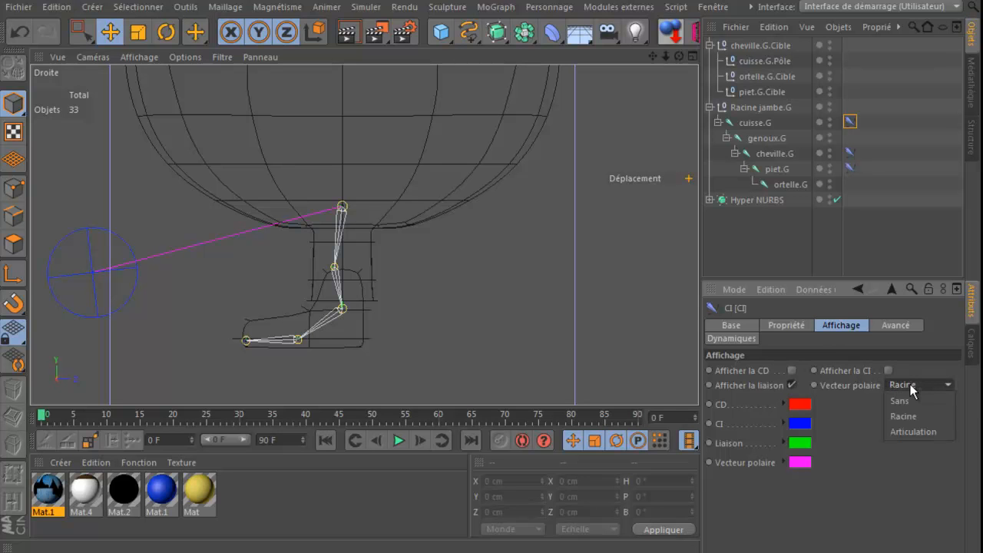
click(910, 431)
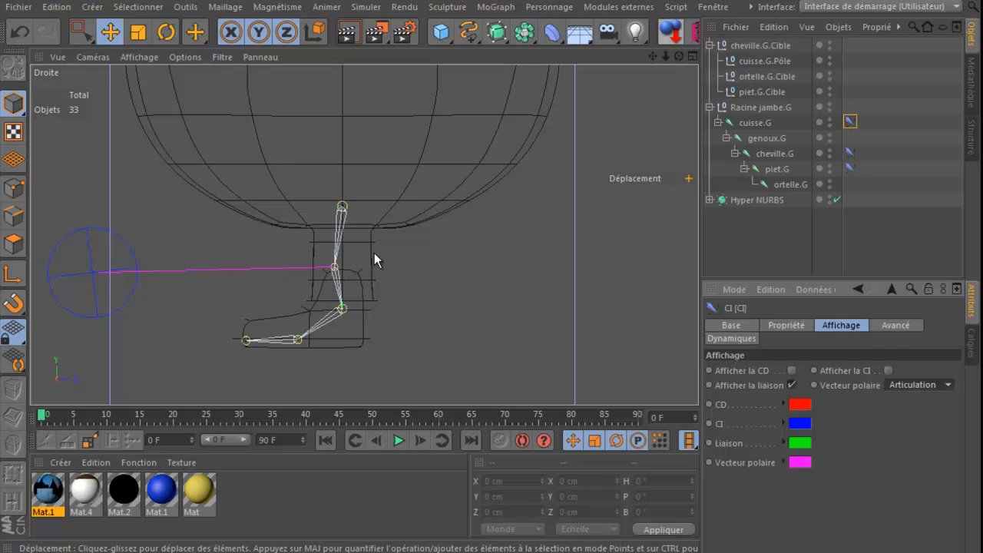
Frame the salopette object in the perspective view and widen the view to examine the minion with its leg rig
middle_click(104, 223)
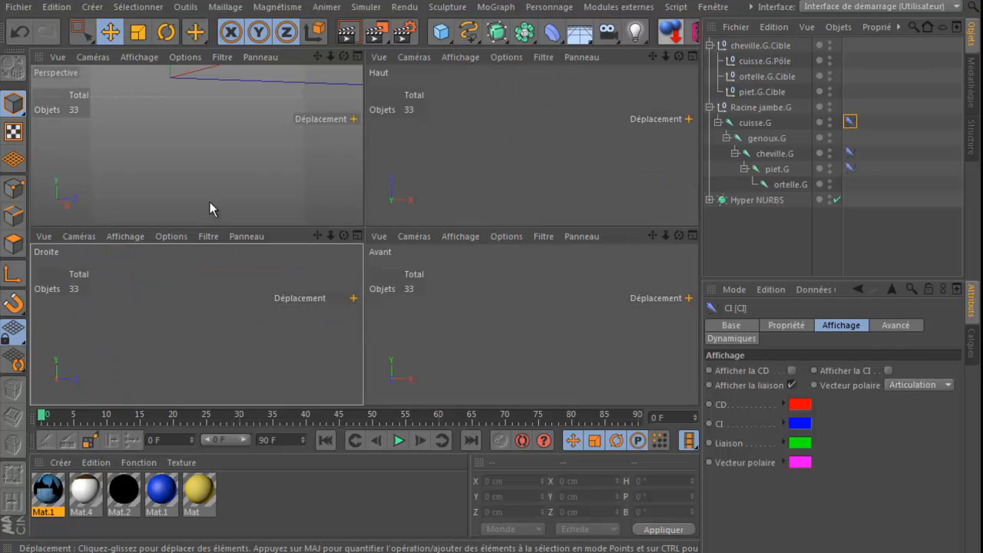
middle_click(252, 192)
scroll(412, 212, down, 4)
drag(650, 61, 485, 182)
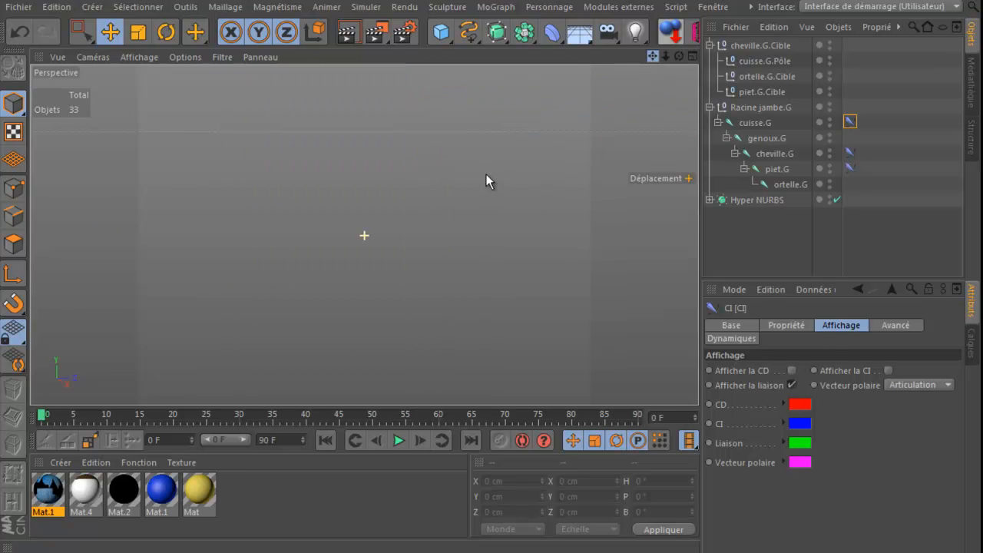
click(709, 200)
scroll(725, 218, down, 3)
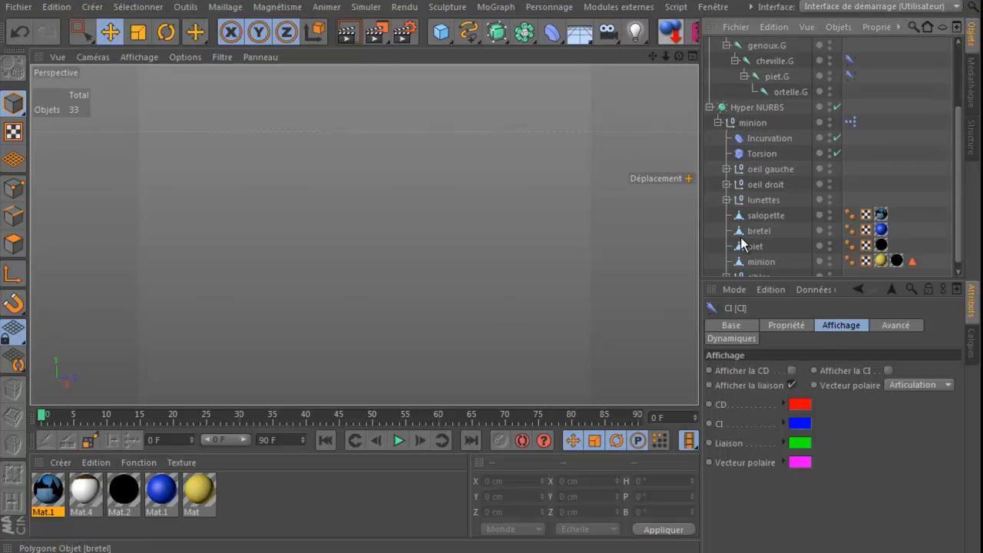
click(760, 218)
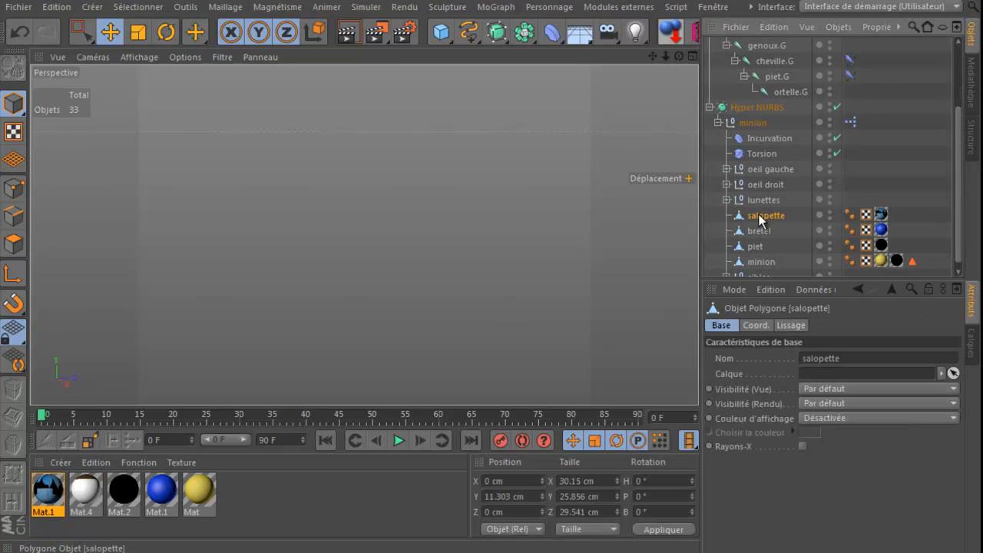
key(o)
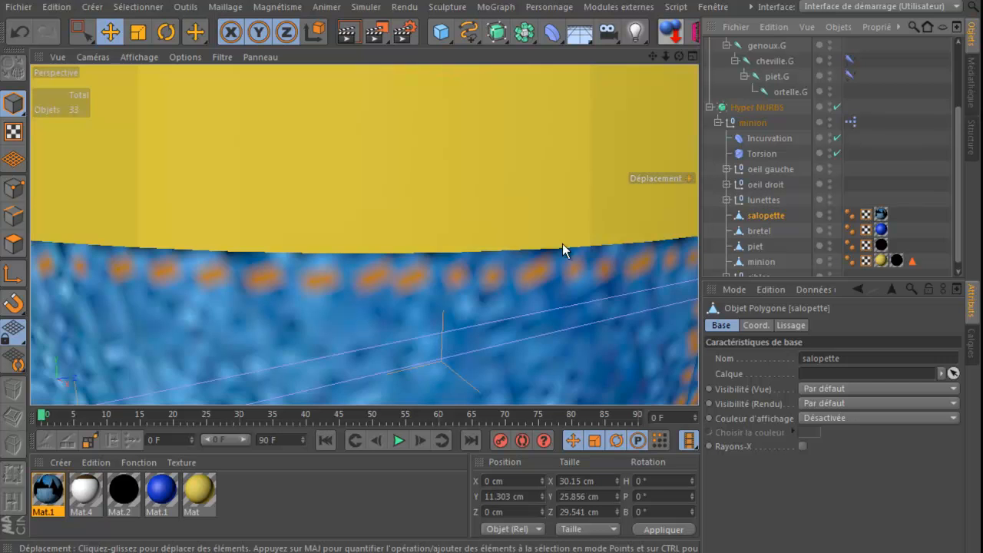
scroll(534, 266, down, 8)
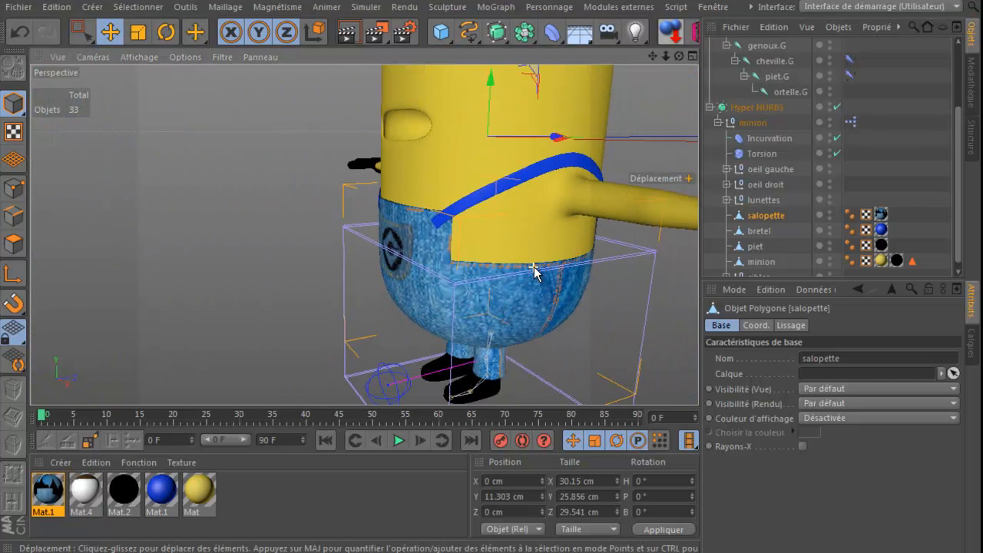
scroll(534, 267, down, 2)
scroll(534, 266, down, 2)
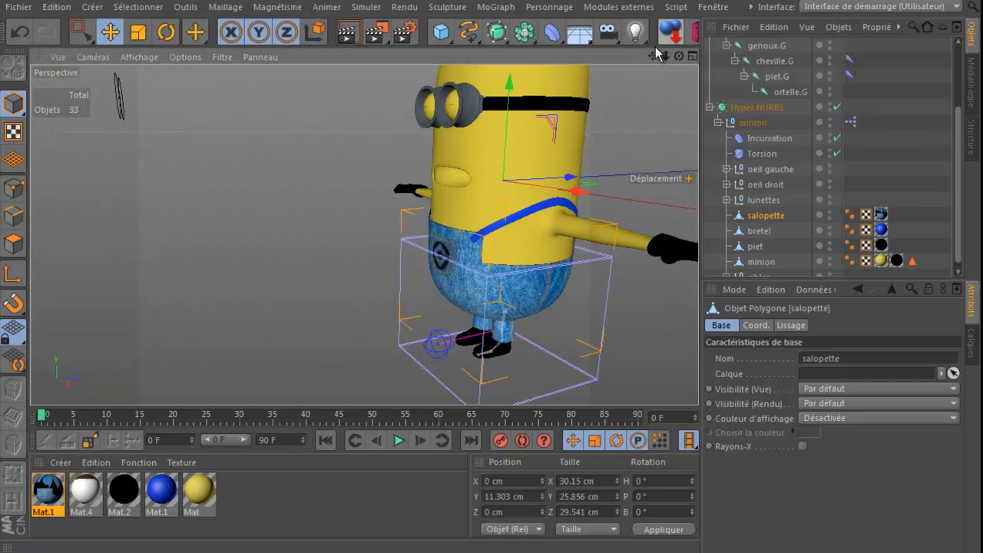
drag(653, 56, 488, 171)
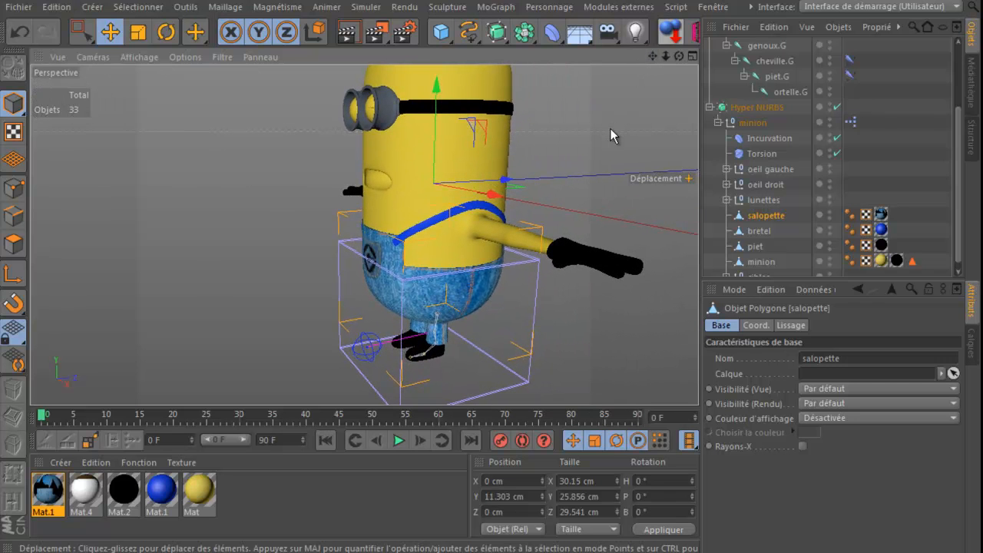
Collapse the Racine jambe.G and Hyper NURBS hierarchies in the object list
click(710, 107)
click(710, 108)
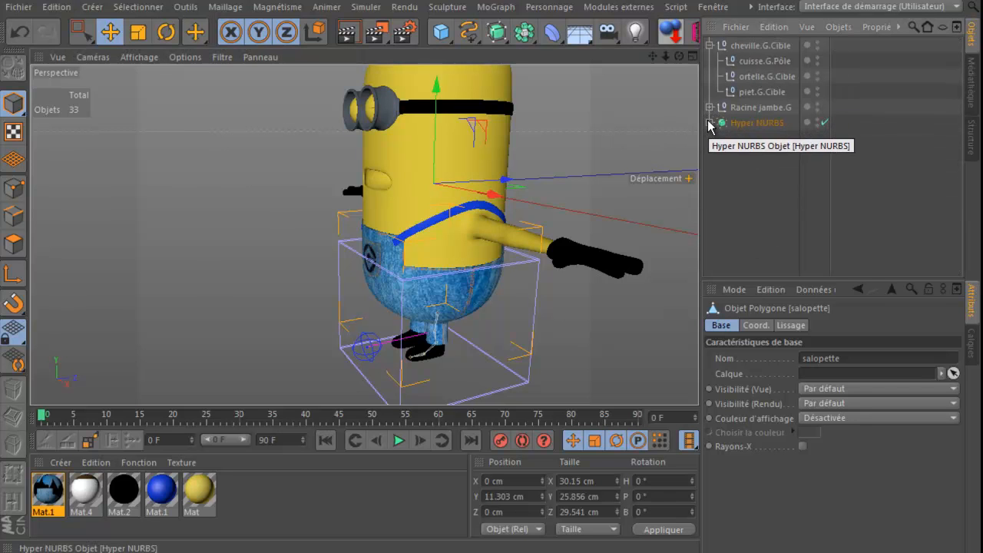
click(711, 123)
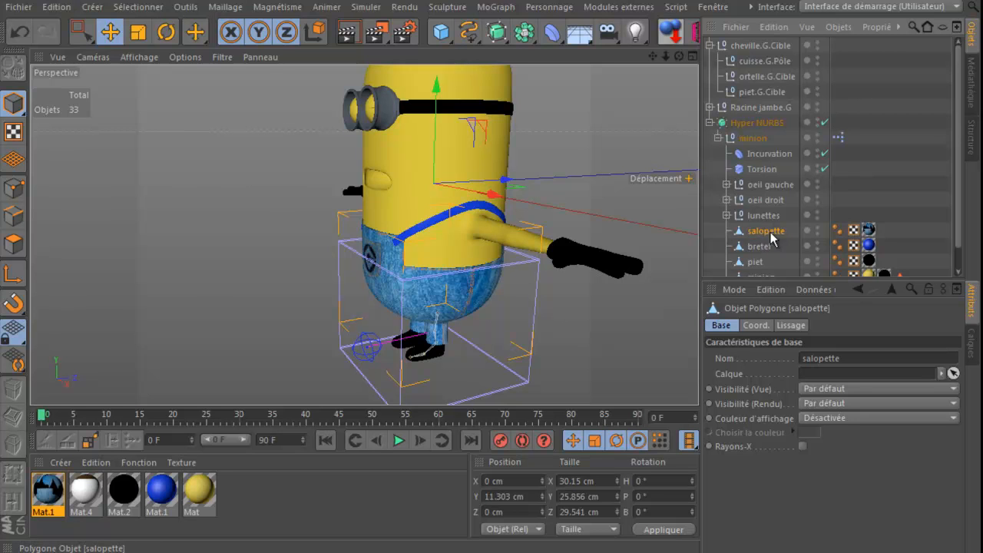
click(711, 124)
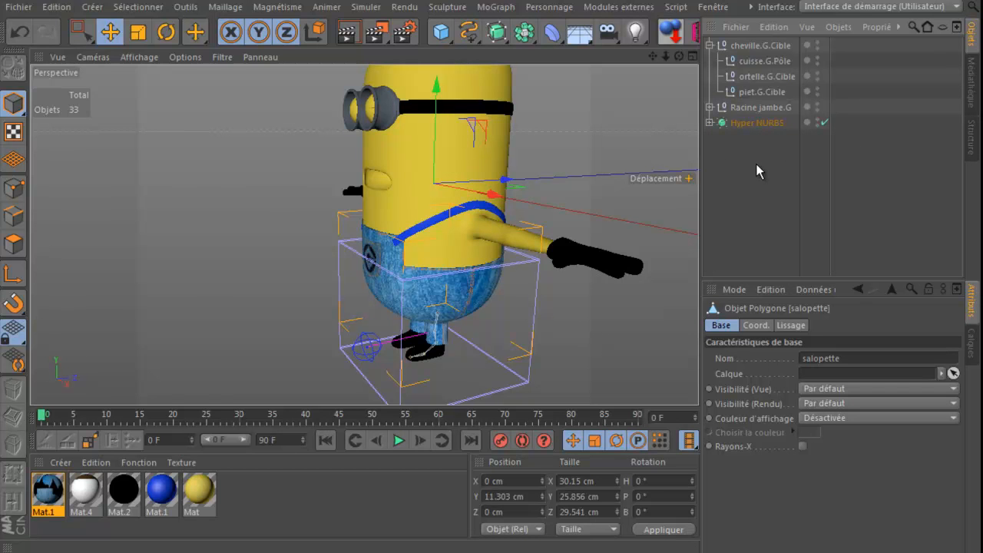
Try to move the cheville.G joint directly in the right-side view, and undo the move
middle_click(569, 201)
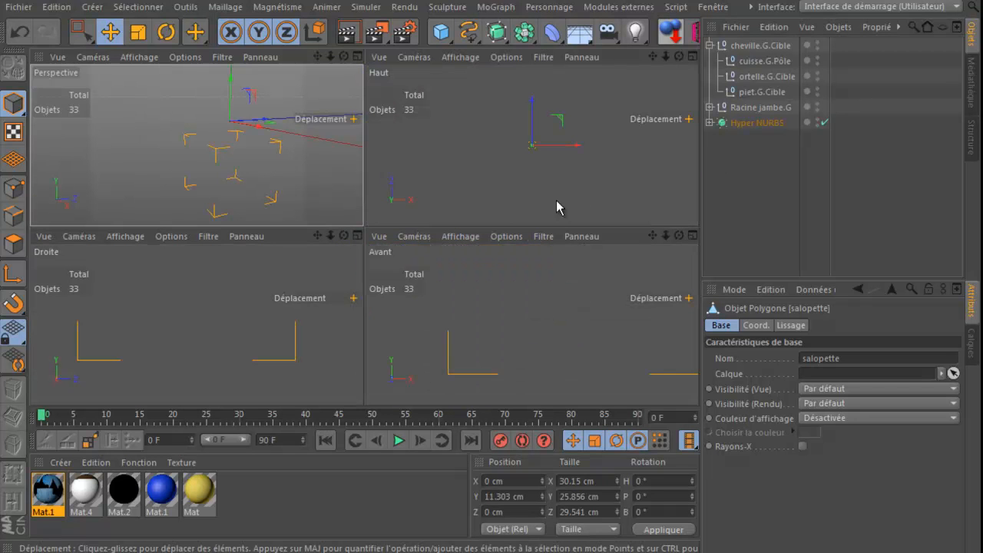
middle_click(461, 287)
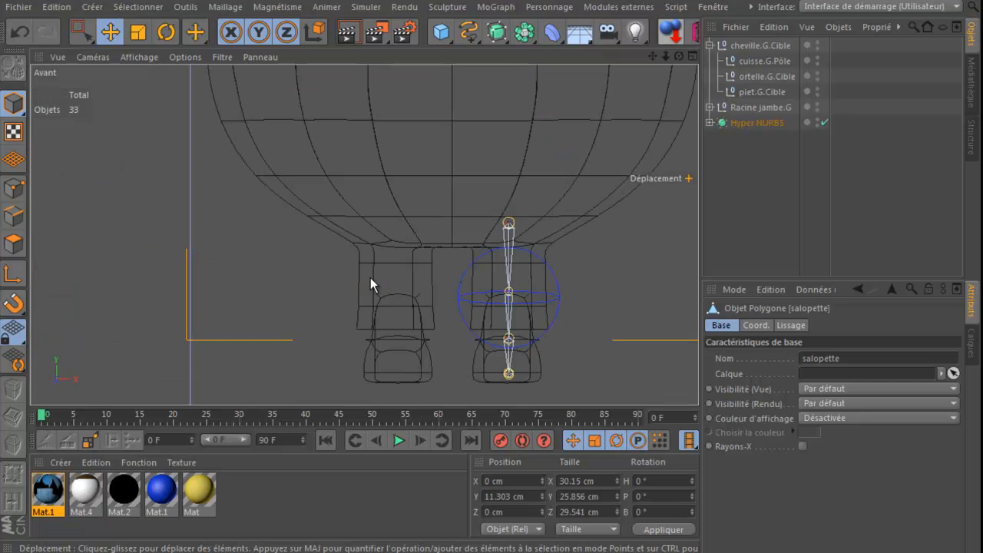
middle_click(247, 278)
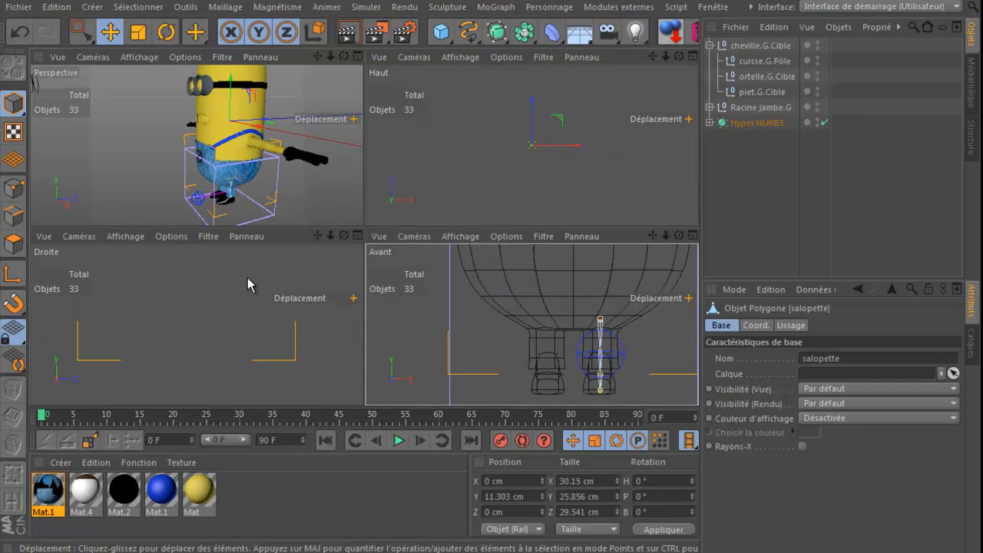
middle_click(248, 277)
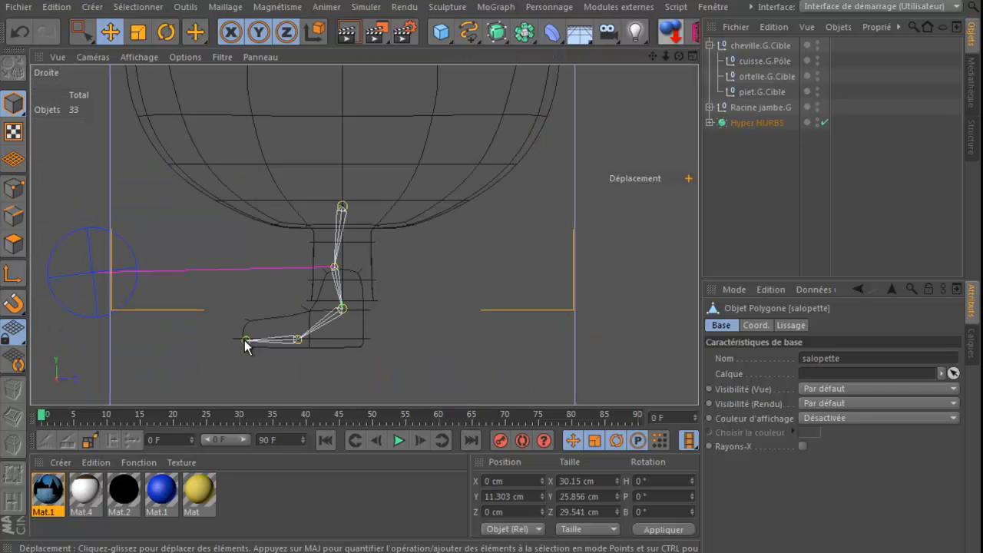
click(345, 312)
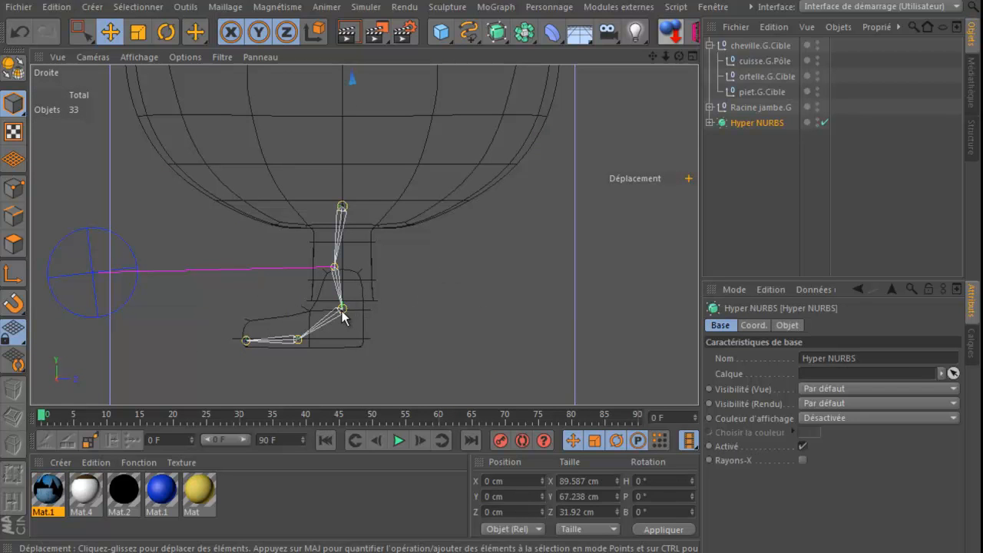
click(341, 309)
drag(344, 308, 260, 301)
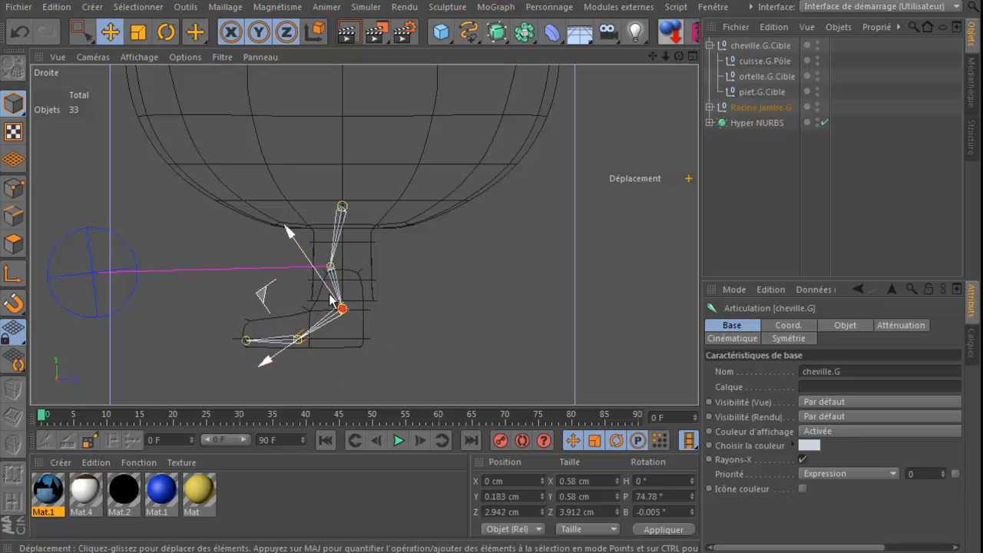
click(20, 35)
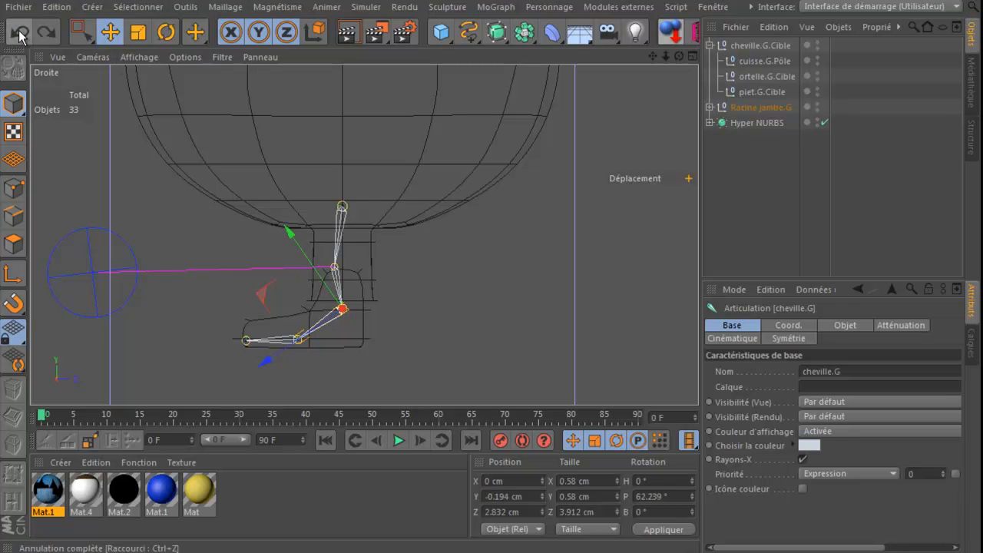
Test the leg's IK by moving the cheville.G.Cible target up and forward, and undo the move
click(755, 47)
drag(278, 291, 253, 265)
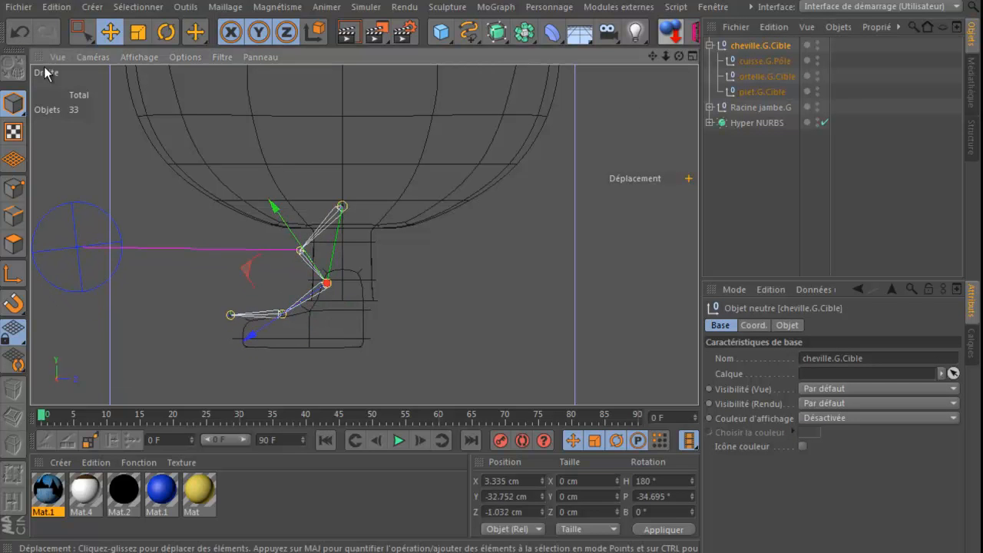
click(17, 33)
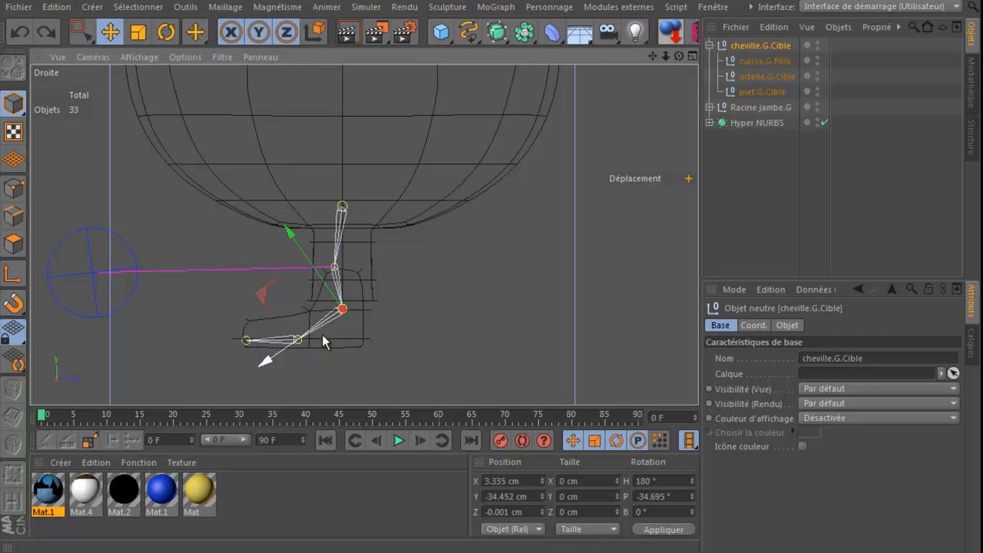
Hide the Incurvation and Torsion deformers of the minion in the perspective viewport
middle_click(177, 222)
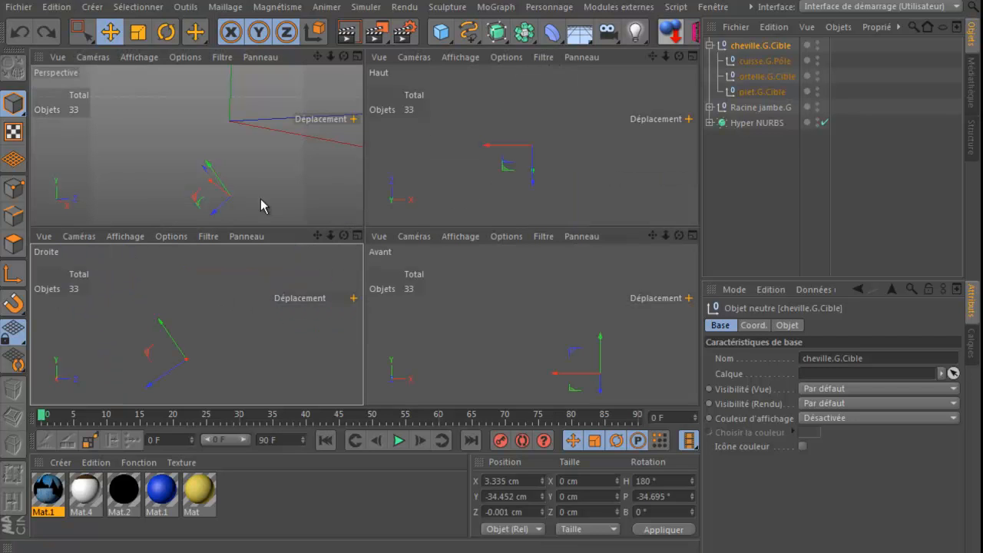
middle_click(254, 194)
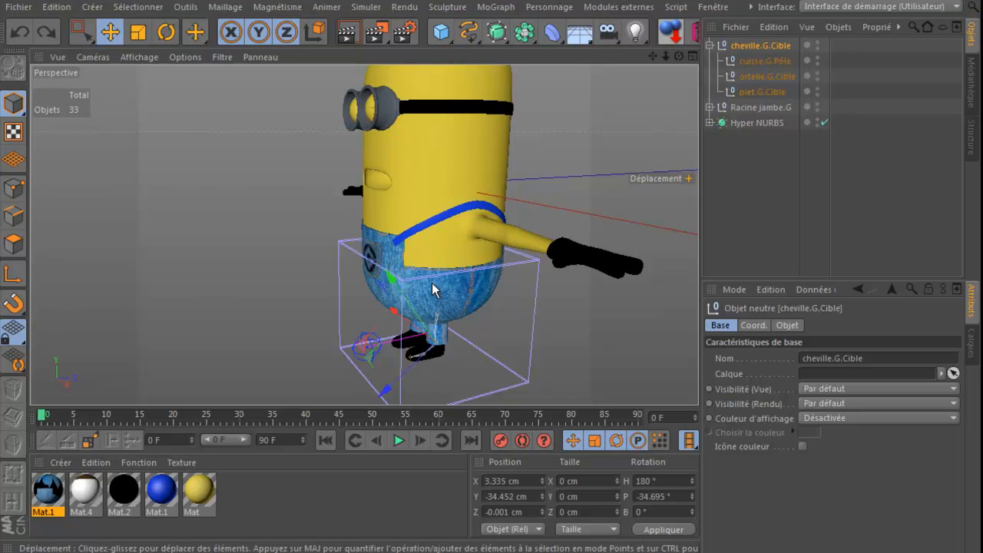
click(710, 123)
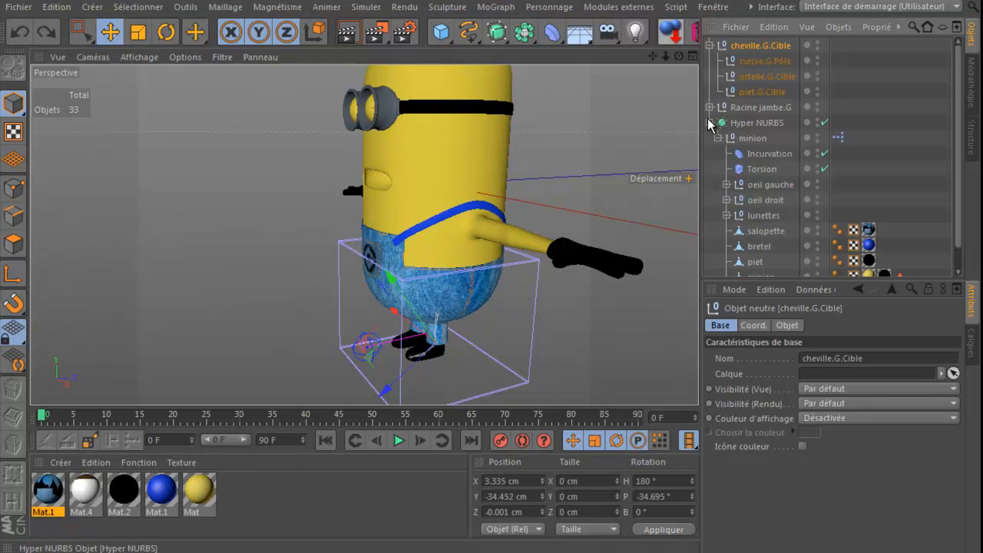
click(819, 167)
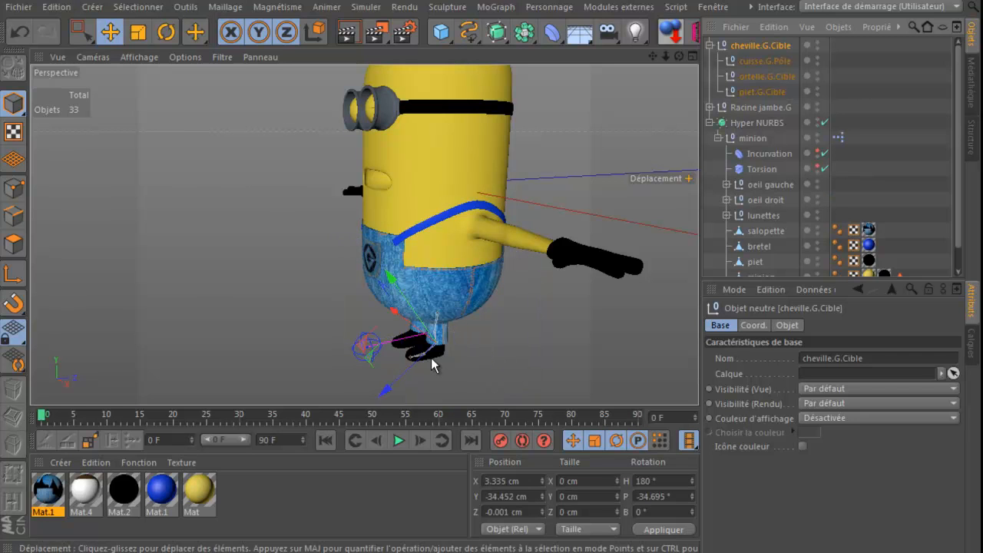
Add a Rectangle spline and set its width and height to 50 cm each
click(467, 32)
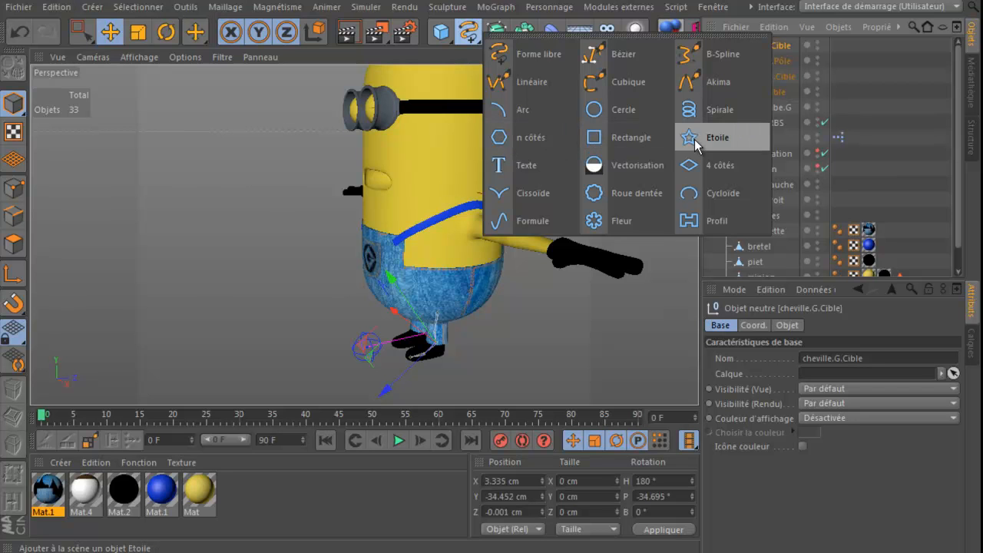
click(623, 136)
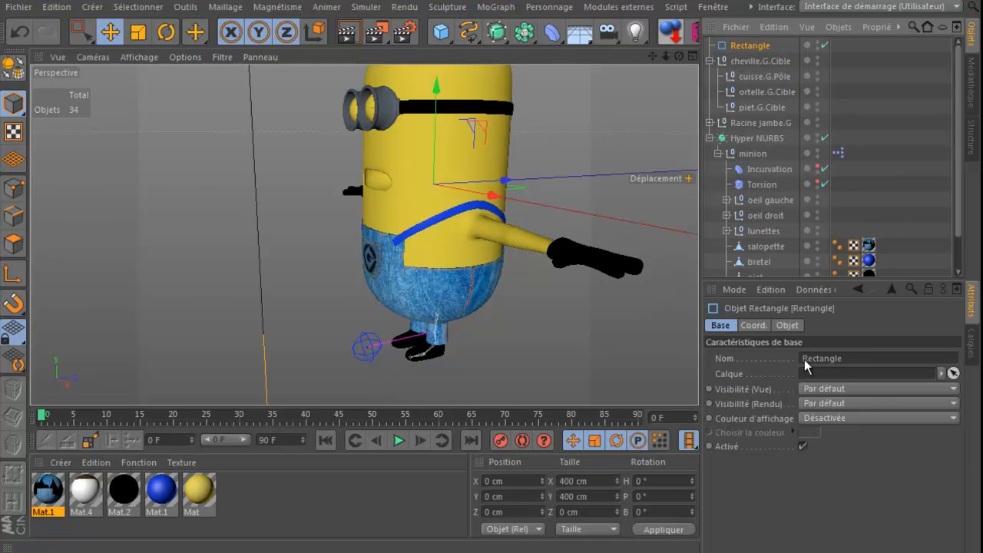
click(755, 327)
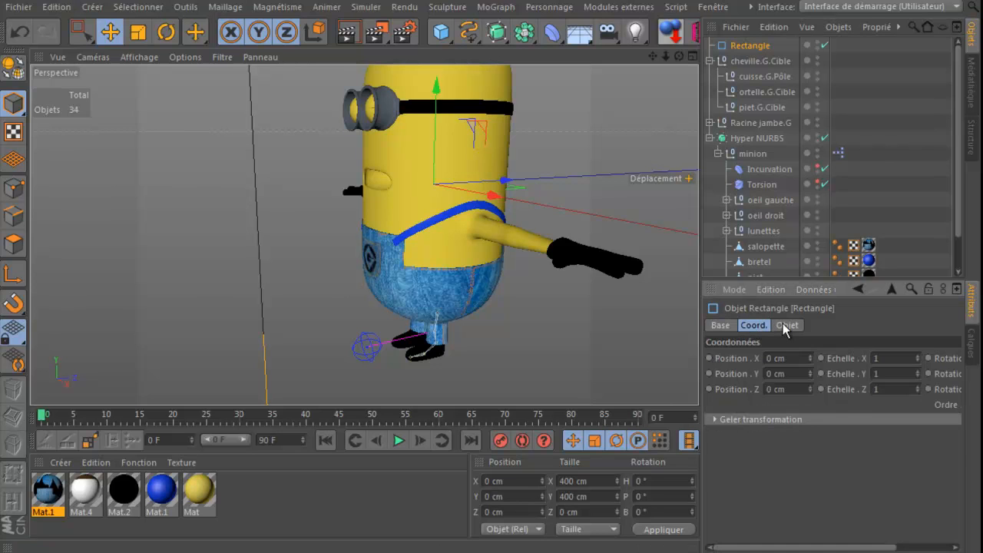
click(786, 325)
drag(833, 357, 792, 360)
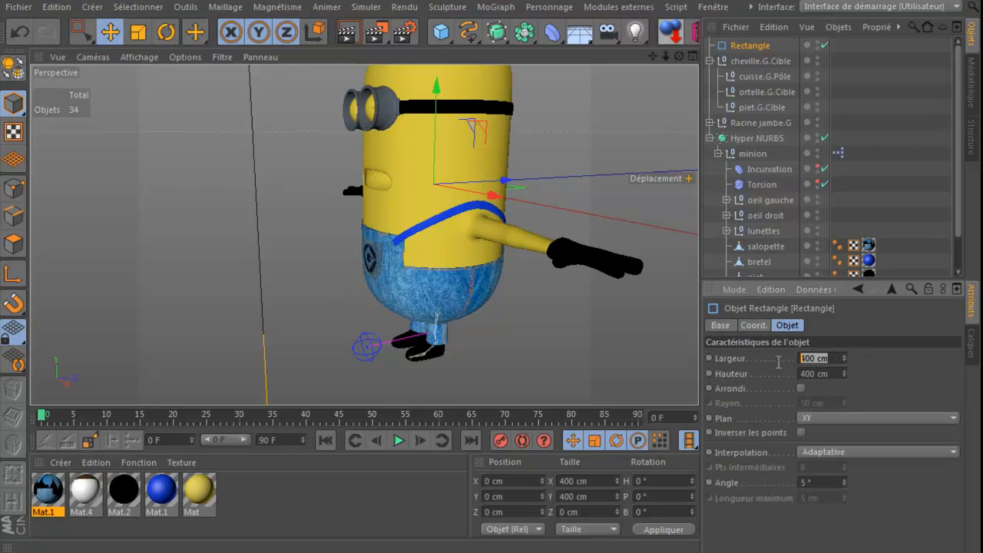
text(50)
key(Tab)
text(50)
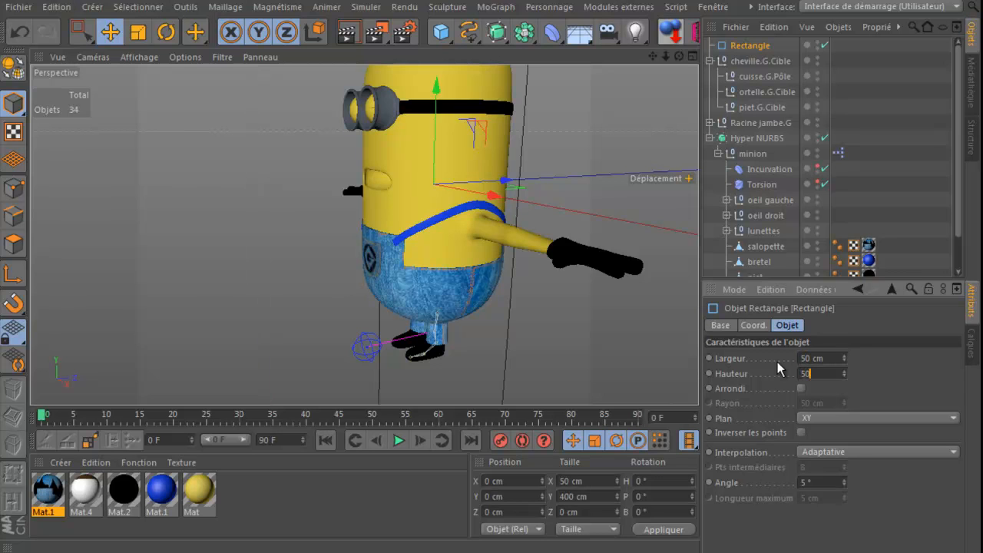
key(Return)
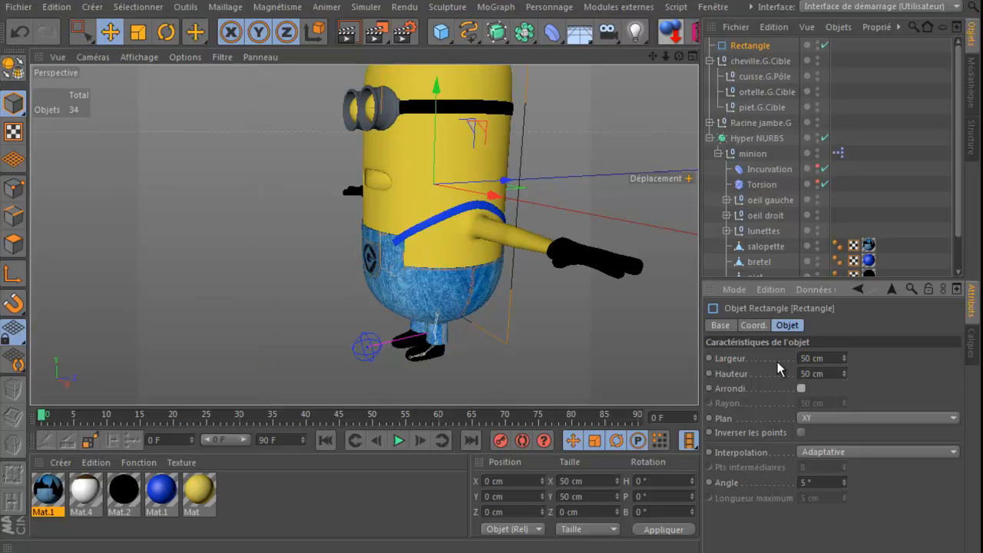
Set the Rectangle's plane to XZ and lower it to the soles of the minion's feet, at about Y -37 cm
click(822, 418)
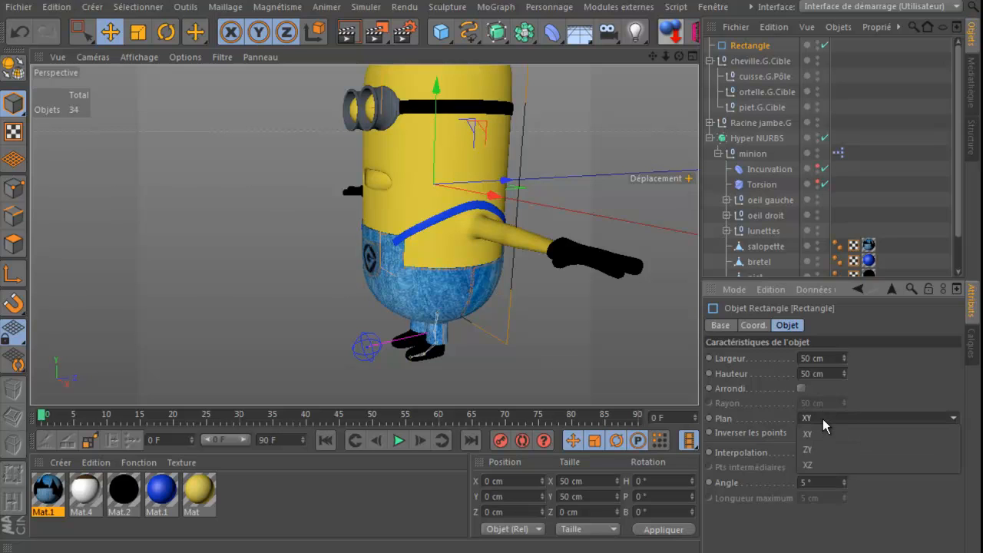
click(826, 465)
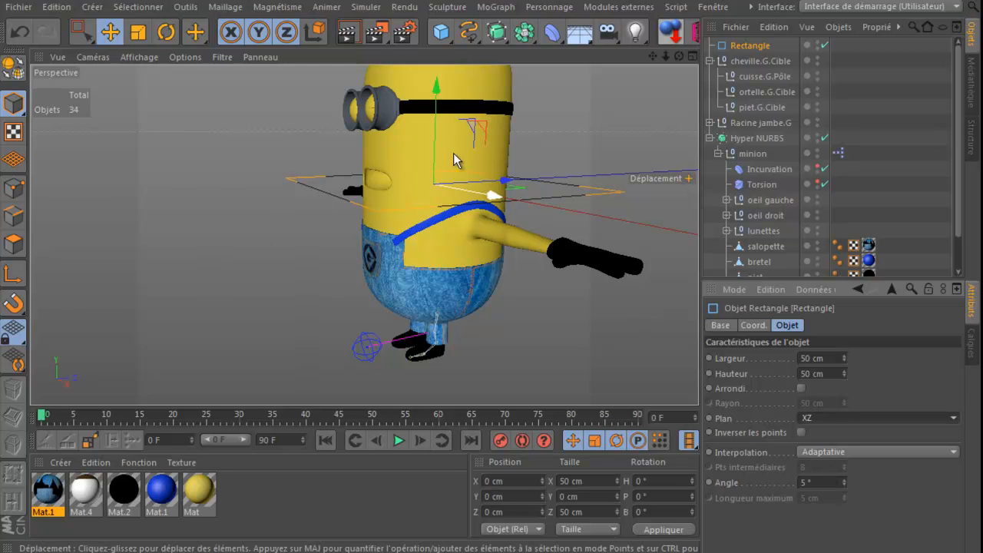
drag(436, 85, 434, 222)
middle_click(291, 224)
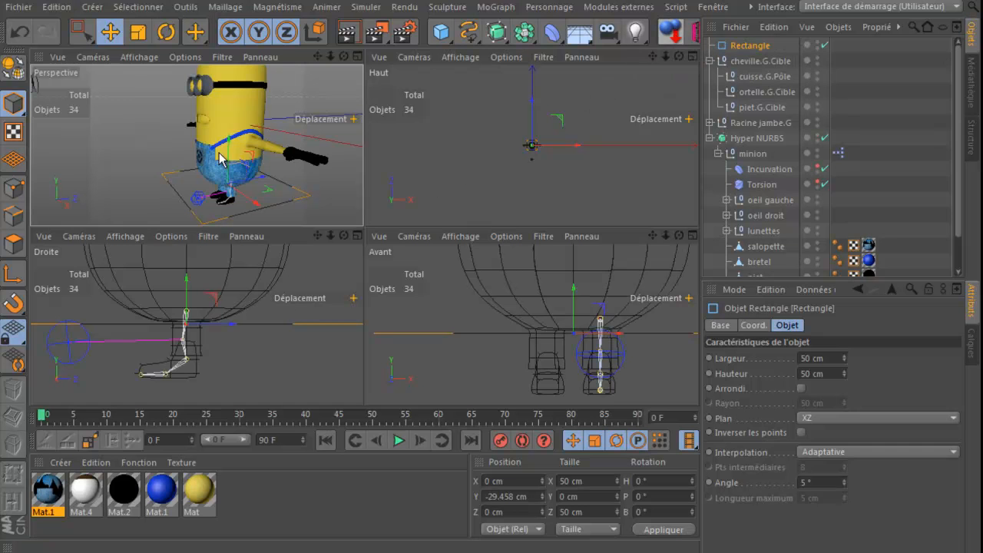
alt+drag(219, 159, 219, 159)
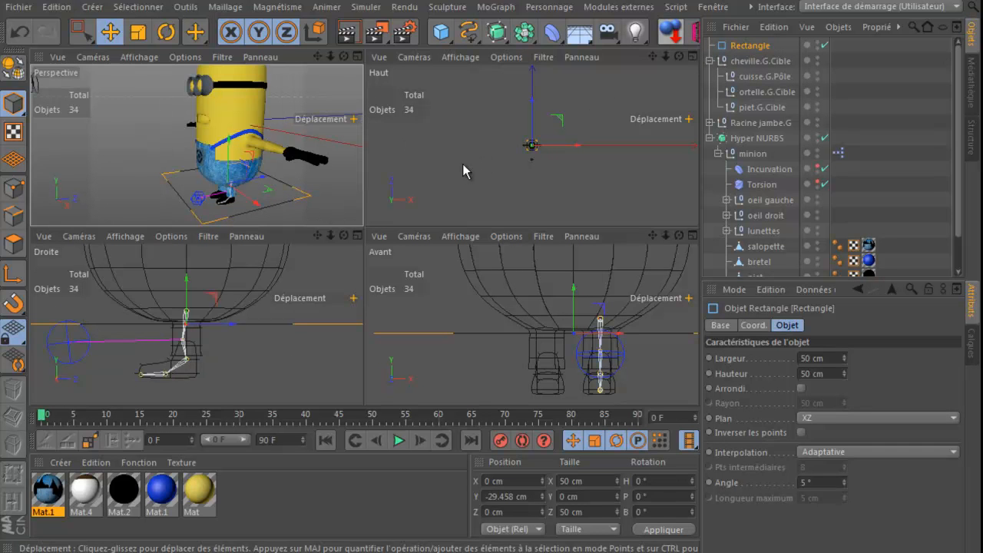
middle_click(568, 336)
drag(451, 162, 452, 289)
middle_click(244, 291)
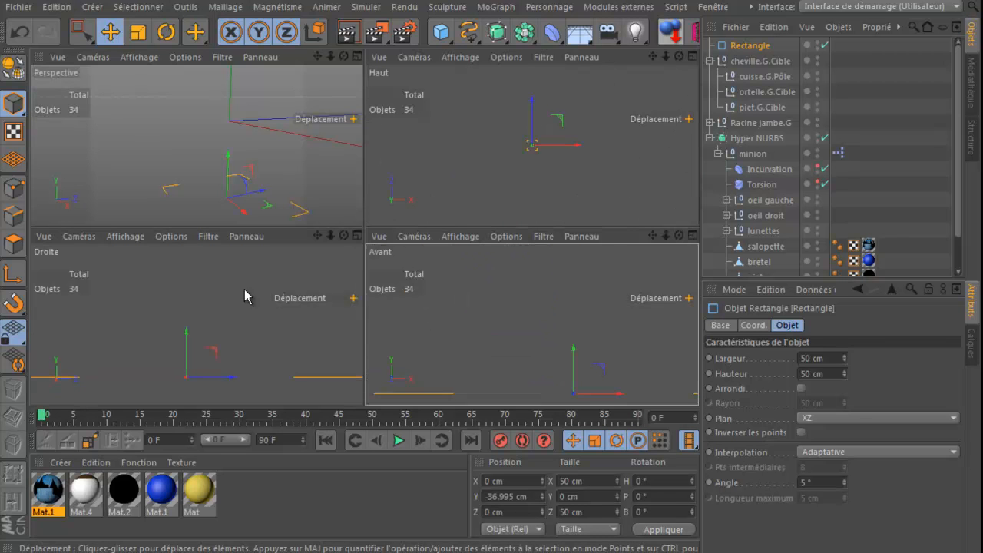
middle_click(228, 181)
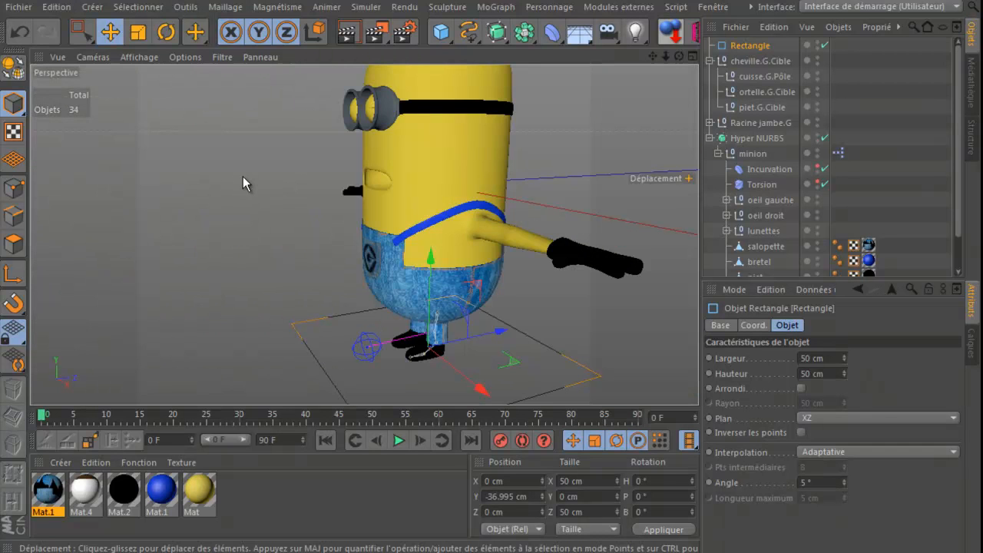
Convert the Rectangle to an editable spline and select all four of its points
click(10, 72)
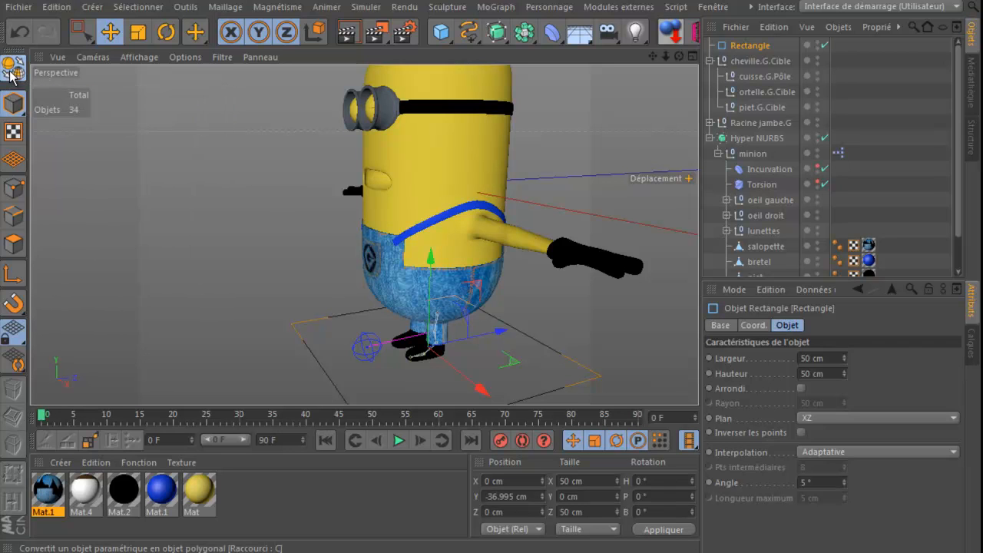
click(13, 190)
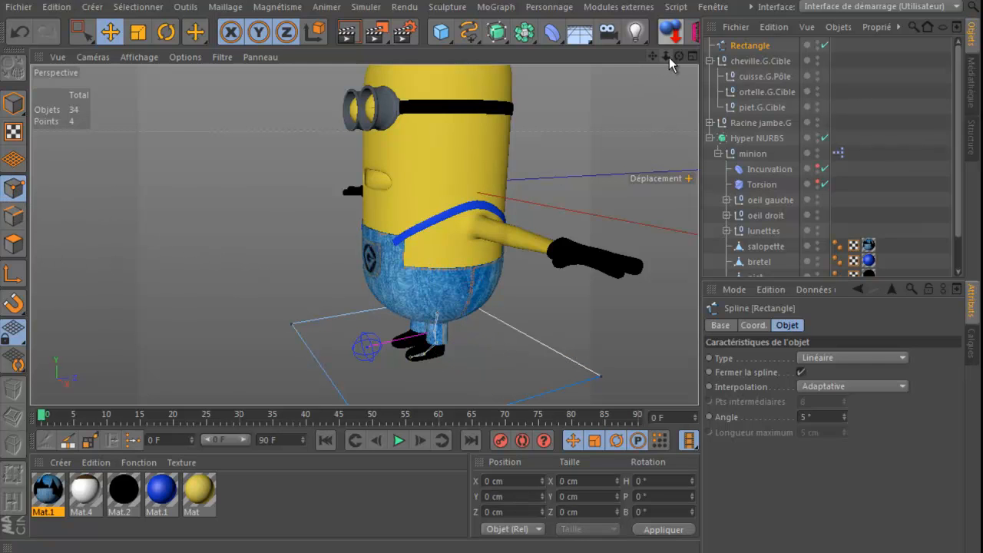
drag(678, 57, 487, 170)
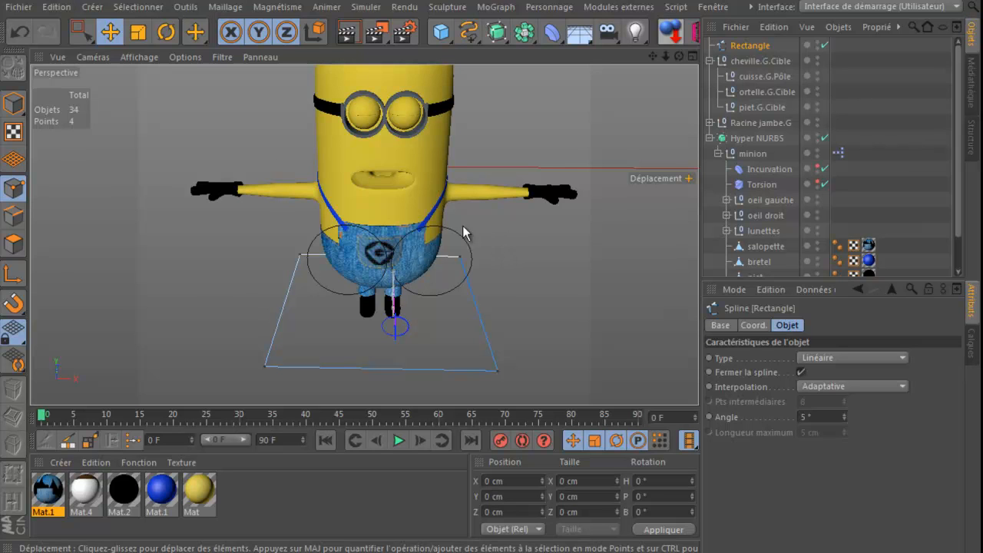
drag(81, 30, 129, 81)
drag(515, 300, 225, 384)
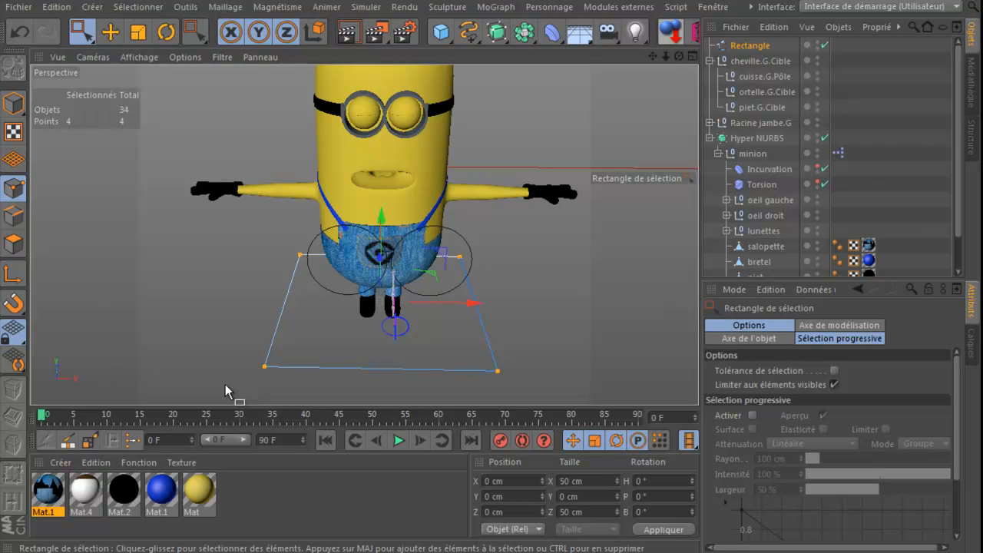
Scale the selected rectangle points down to about 6 cm in X and about 23 cm in Z
click(138, 31)
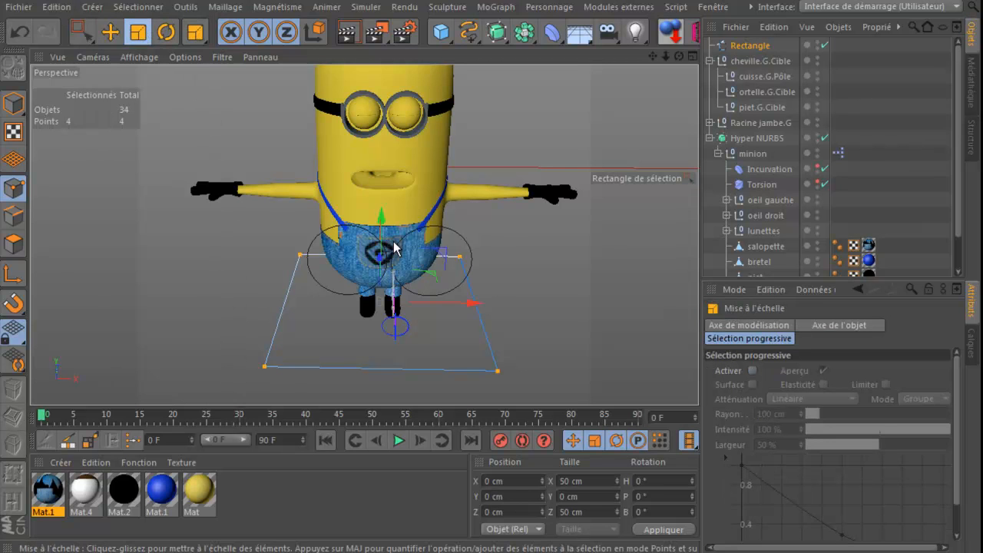
drag(474, 308, 391, 319)
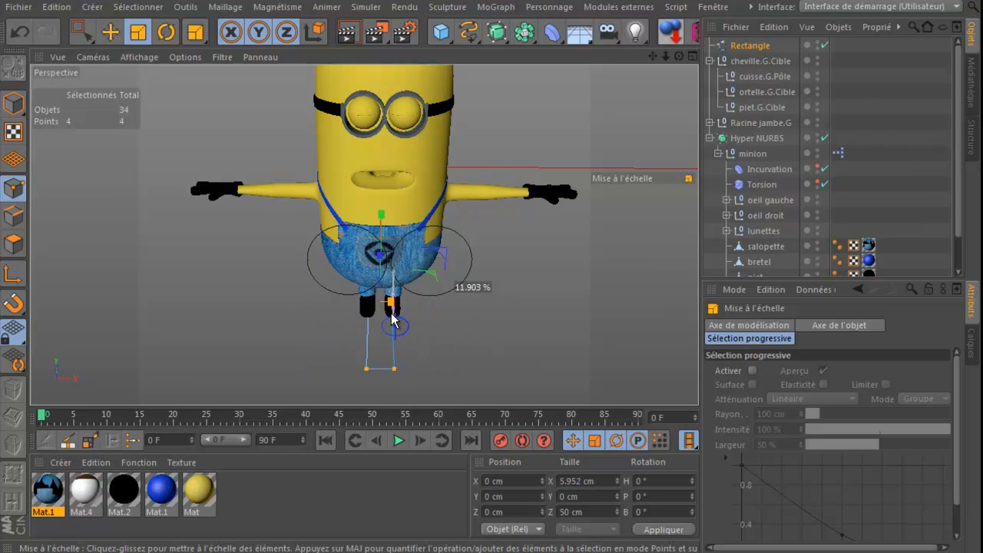
drag(678, 56, 626, 153)
drag(473, 315, 445, 324)
Move the rectangle's points along X in the front view to centre them under the left foot, at about 3.2 cm
click(110, 32)
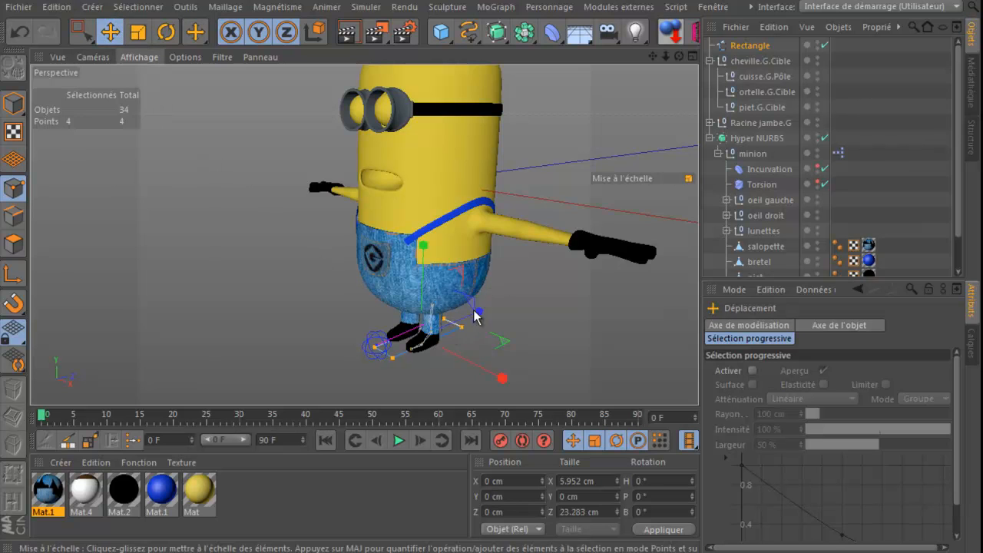
middle_click(452, 341)
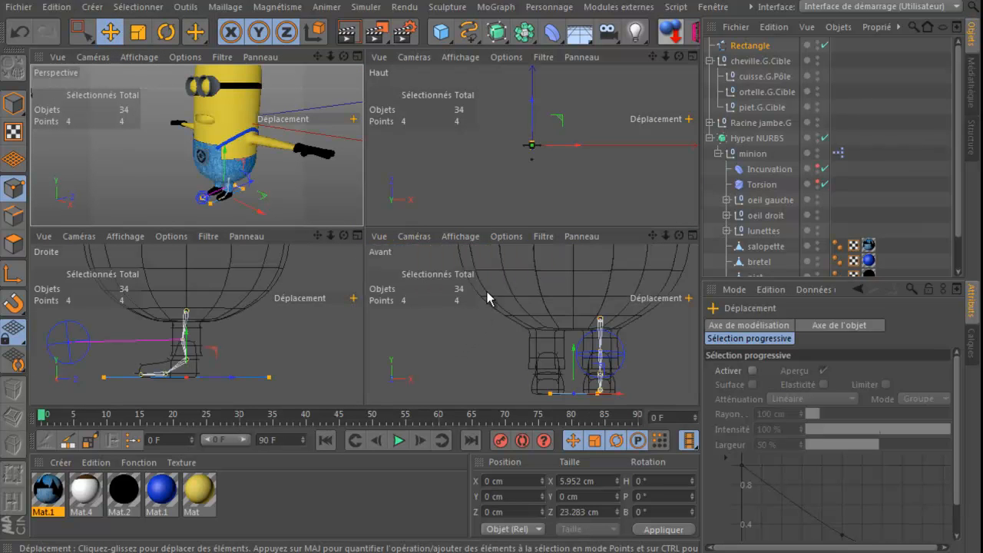
middle_click(483, 347)
drag(541, 379, 600, 394)
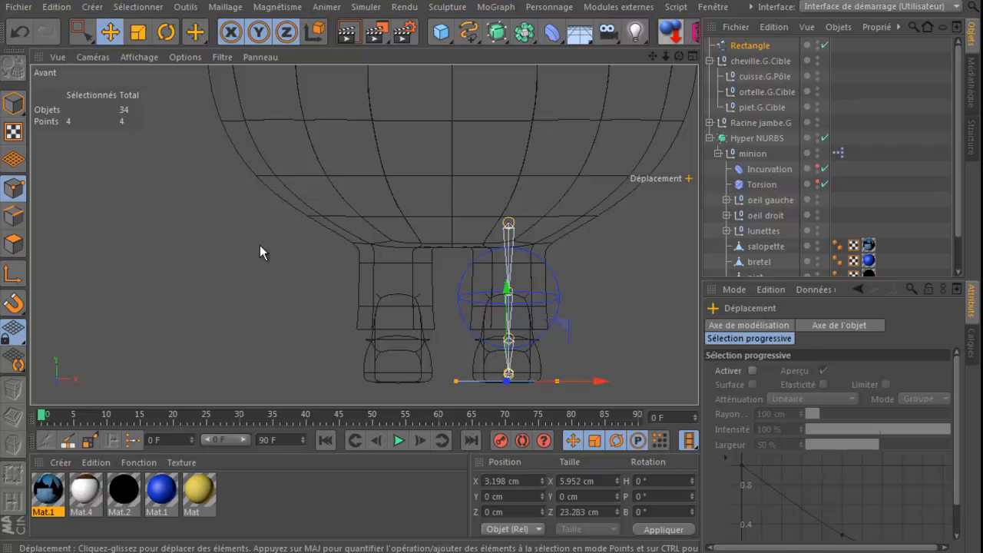
middle_click(255, 244)
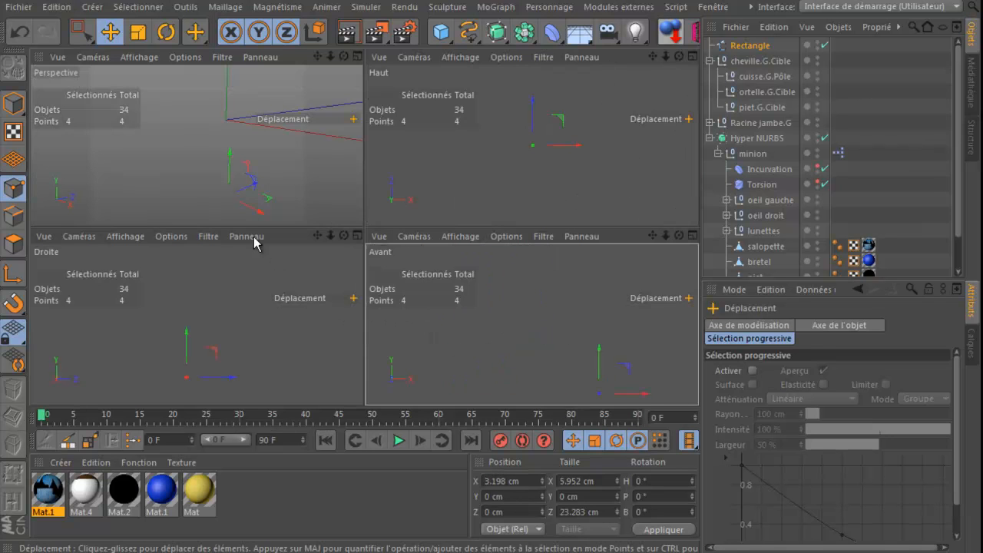
middle_click(207, 209)
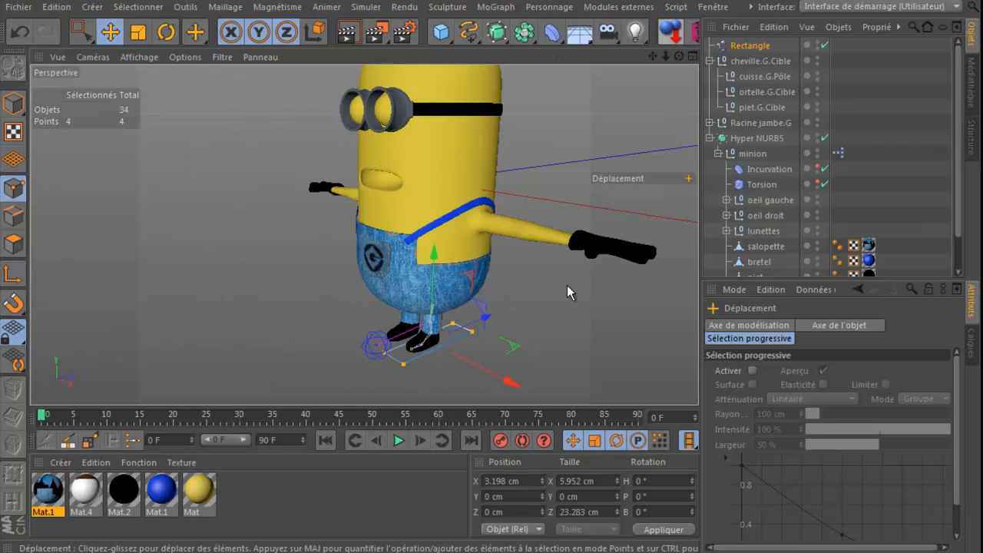
Rename the Rectangle spline as ctrl jambe.G
drag(679, 56, 490, 171)
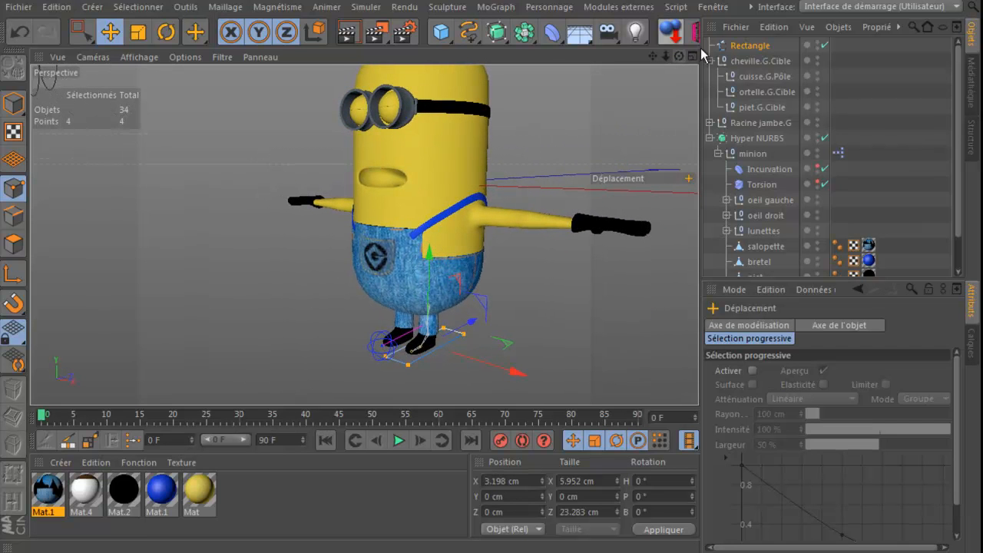
click(749, 45)
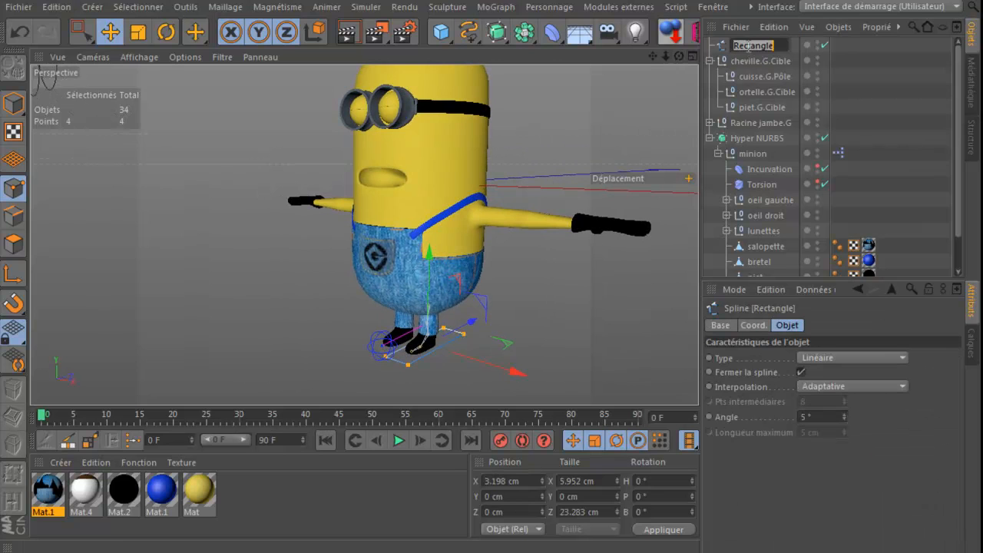
text(ctrl jambe.G)
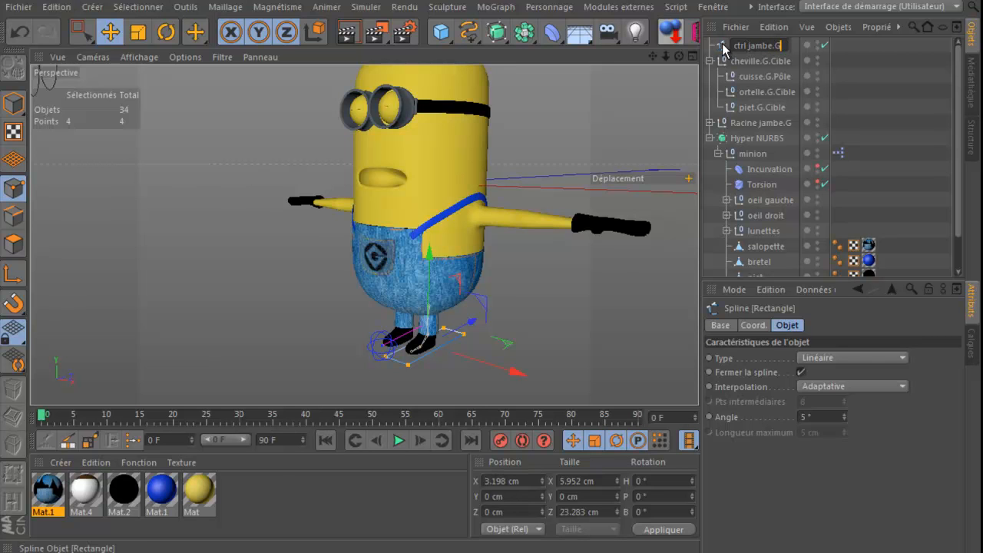
click(724, 44)
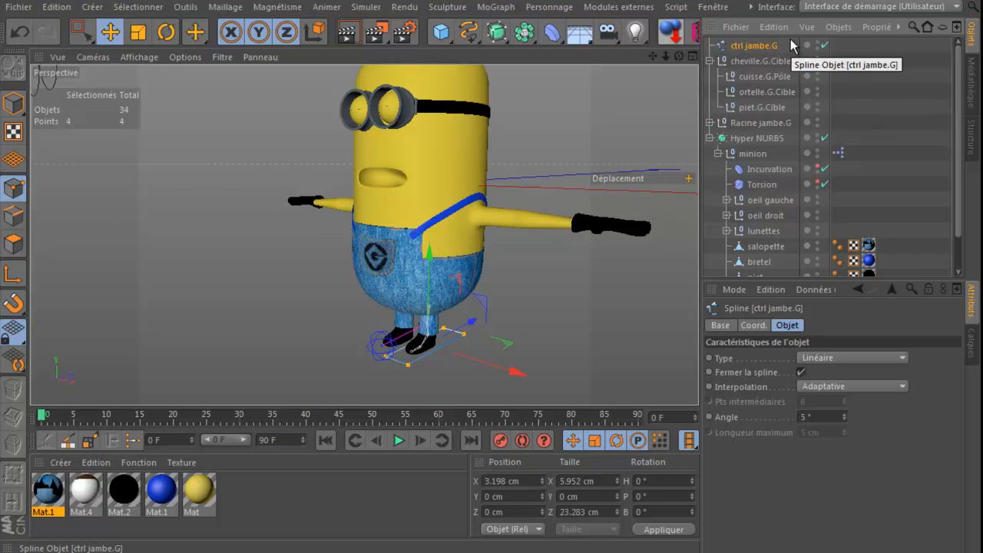
Make ctrl jambe.G a child of cheville.G.Cible and set its X, Y and Z positions to 0 cm
drag(755, 46, 752, 55)
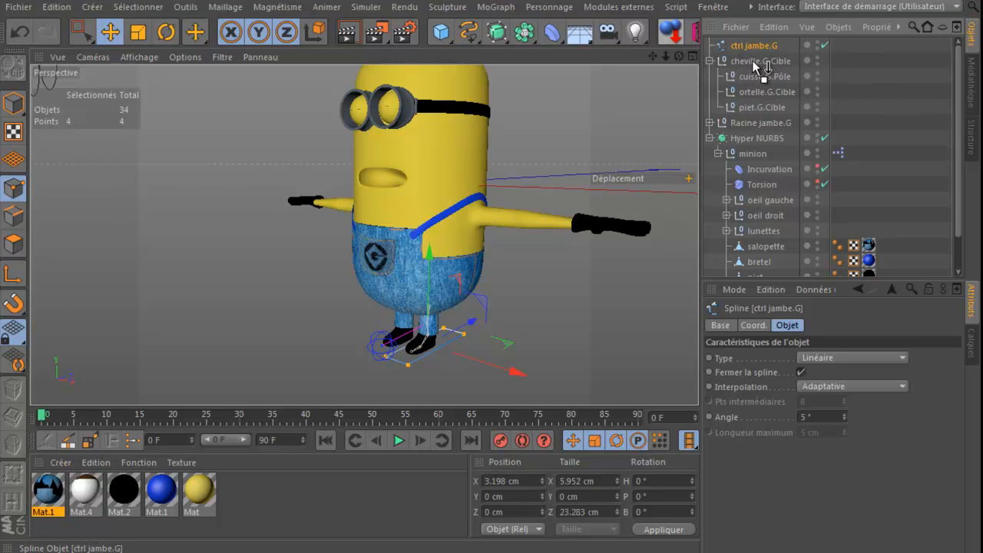
drag(752, 60, 752, 61)
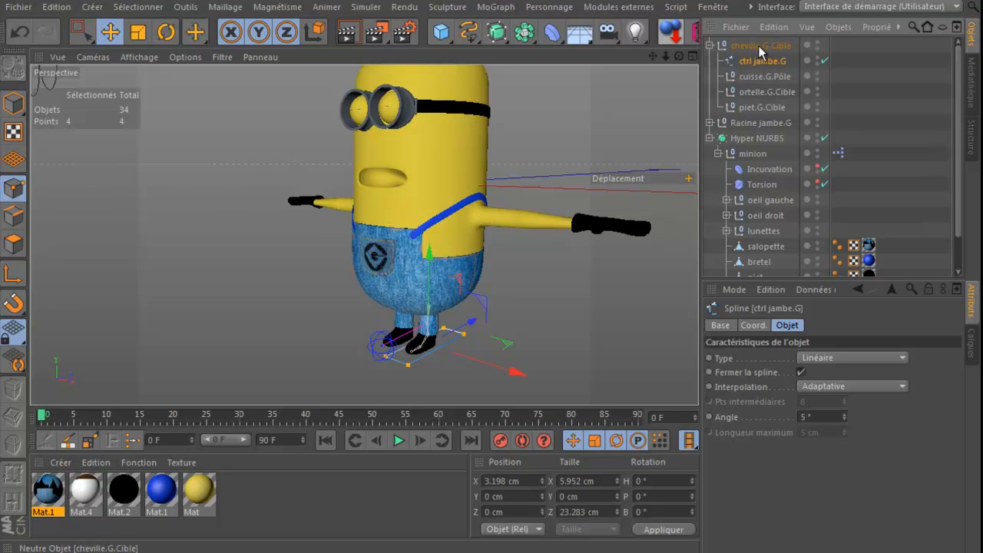
click(753, 325)
drag(794, 358, 728, 361)
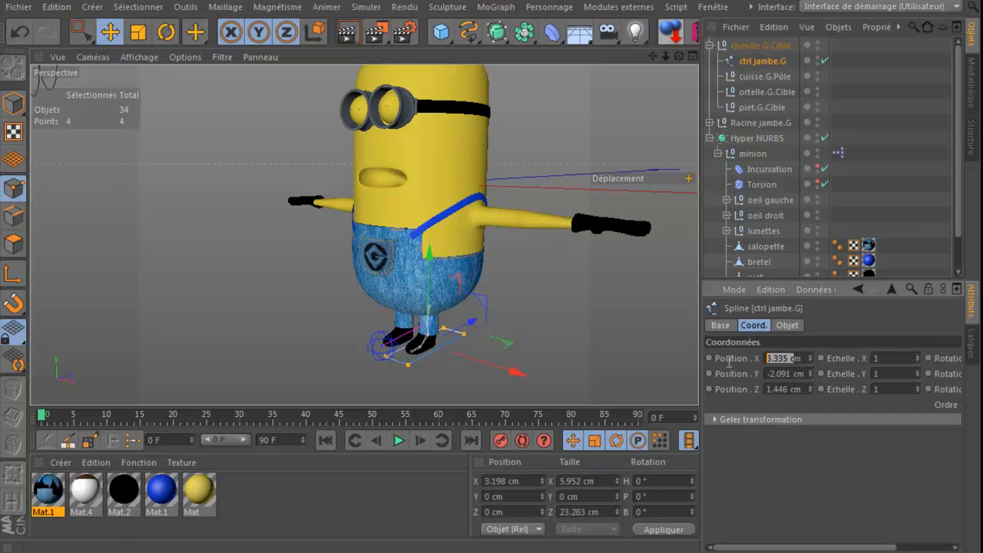
key(Tab)
text(0)
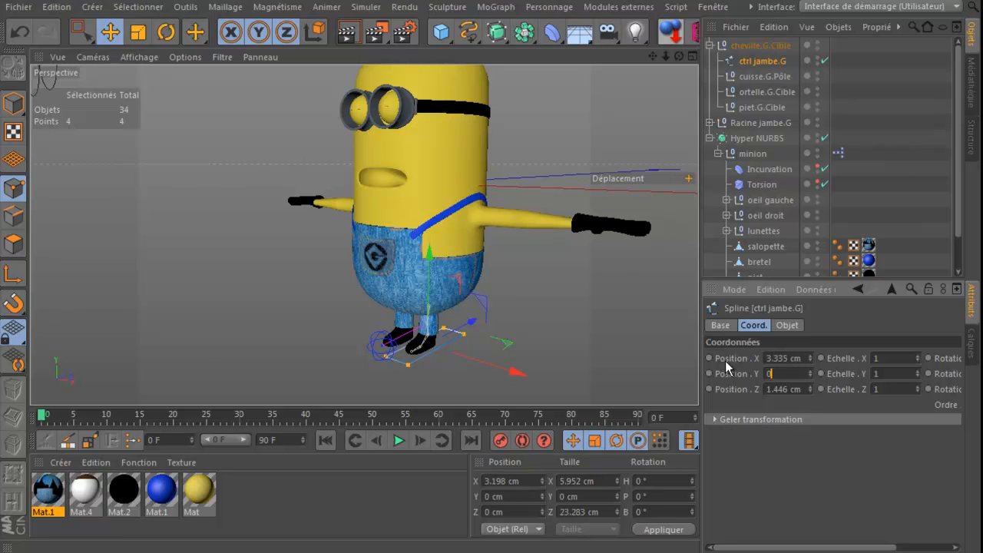
drag(795, 358, 730, 361)
text(0)
key(Tab)
key(Tab)
text(0)
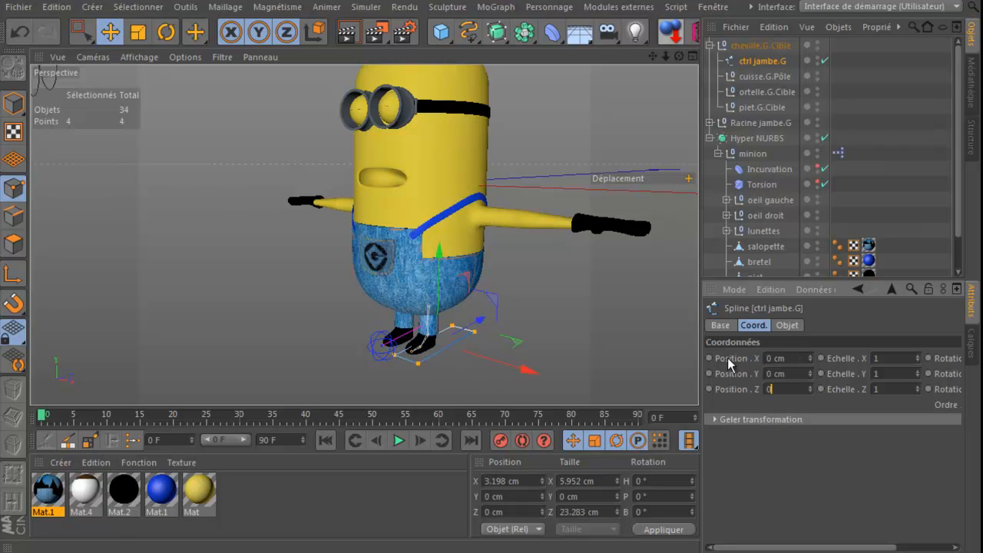
key(Tab)
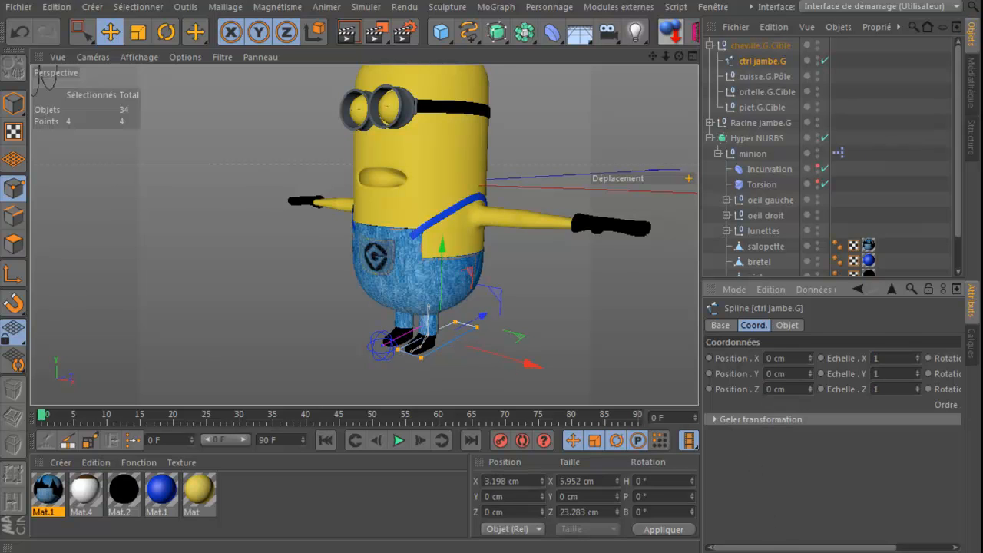
Set the H and P rotations of ctrl jambe.G to 0° and inspect its orientation at the foot
drag(780, 550, 835, 550)
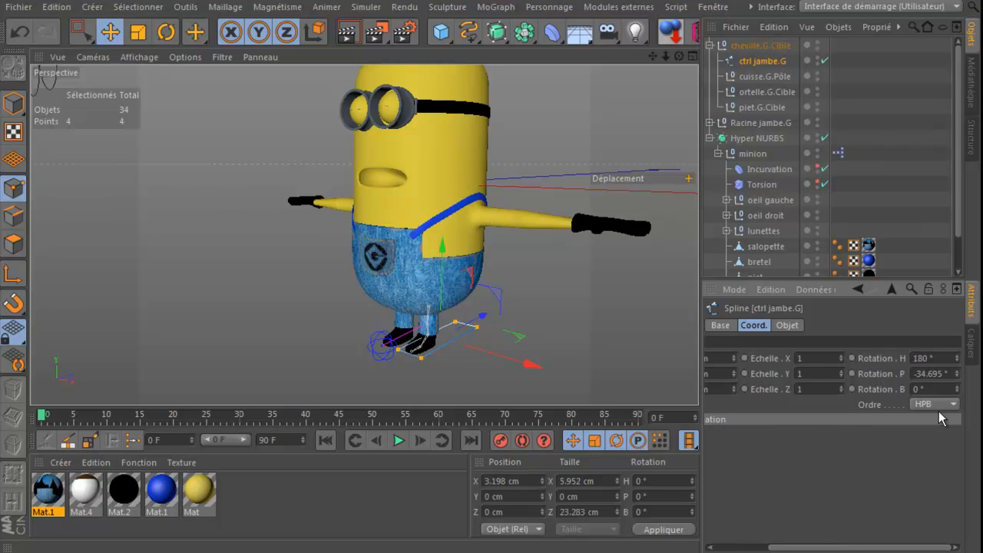
key(Return)
text(0)
key(Tab)
text(0)
key(Tab)
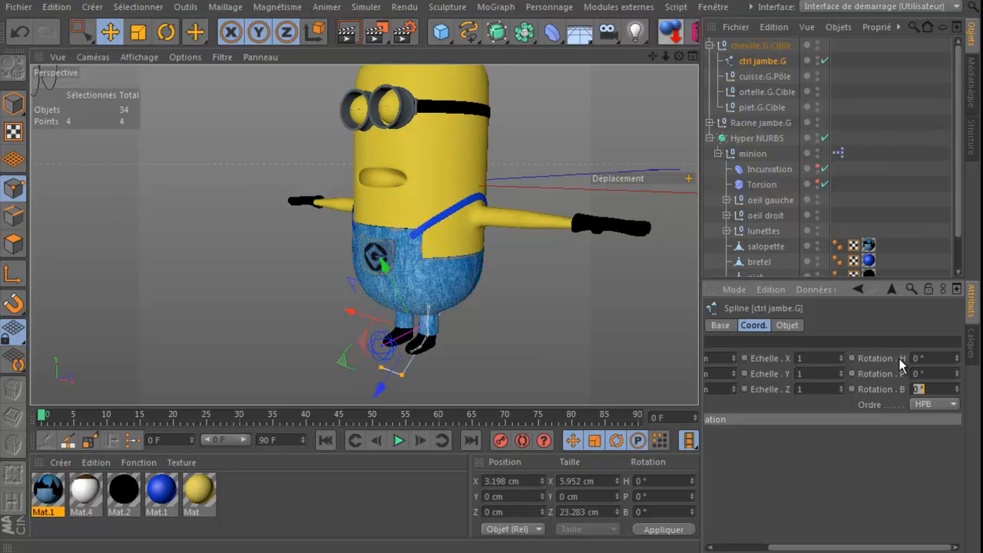
alt+drag(488, 170, 493, 176)
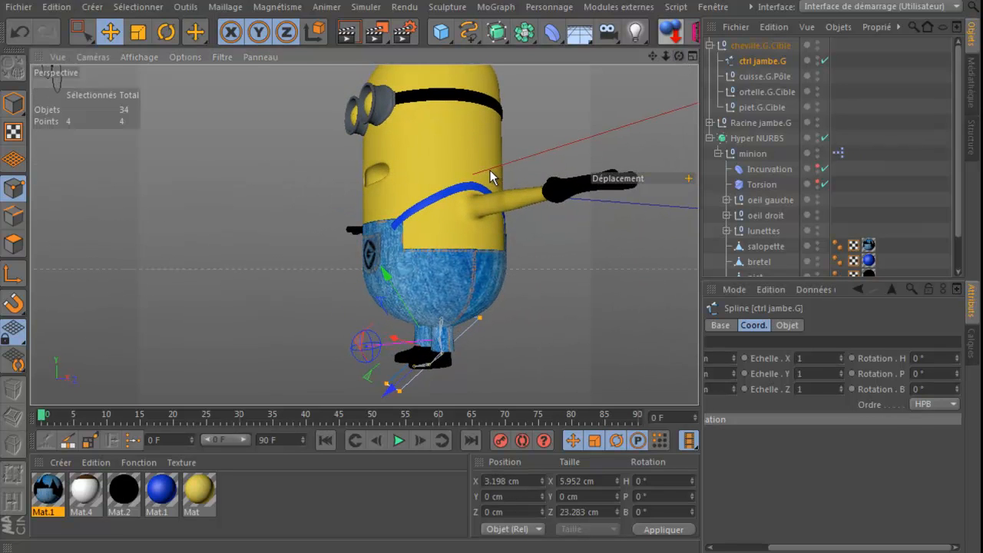
Undo the rotation, position, parenting and renaming changes made to the rectangle spline
click(21, 32)
click(21, 32)
click(21, 32)
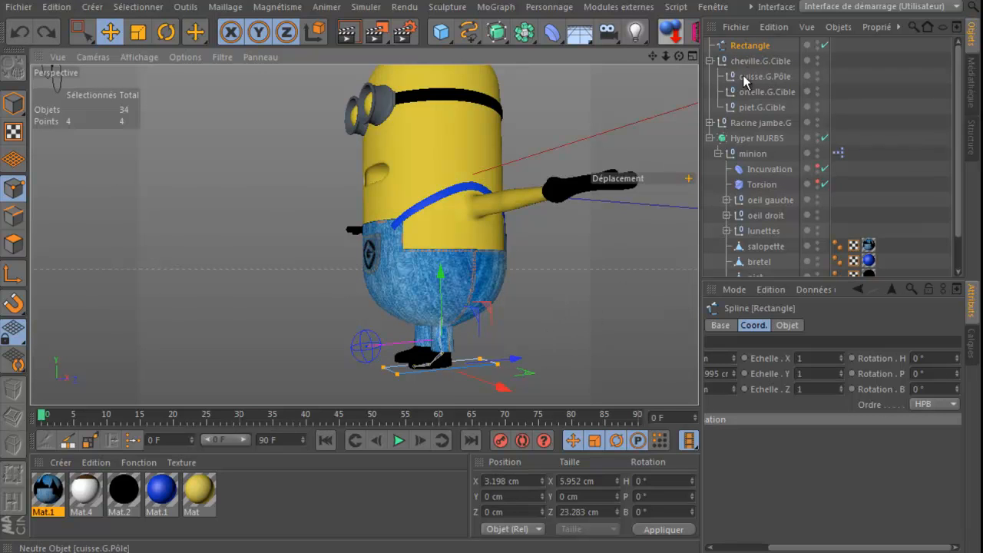
Make cheville.G.Cible, with its collapsed hierarchy, a child of the Rectangle spline and switch to Model mode
click(751, 46)
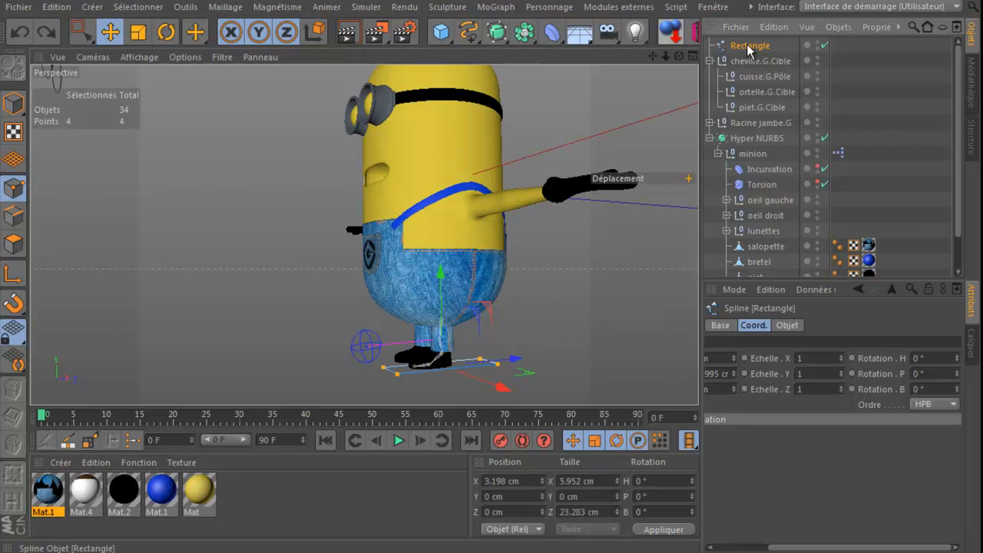
click(711, 61)
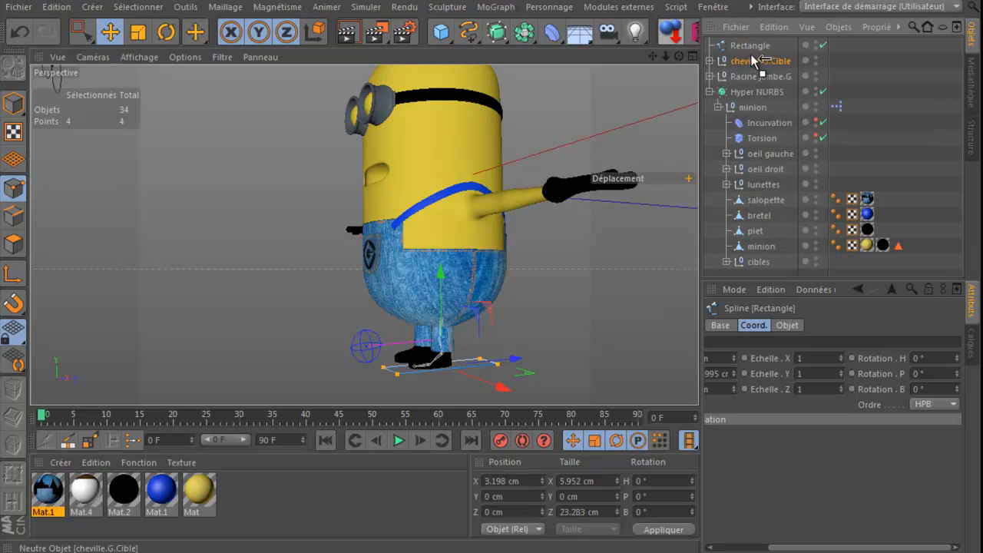
drag(752, 45, 753, 45)
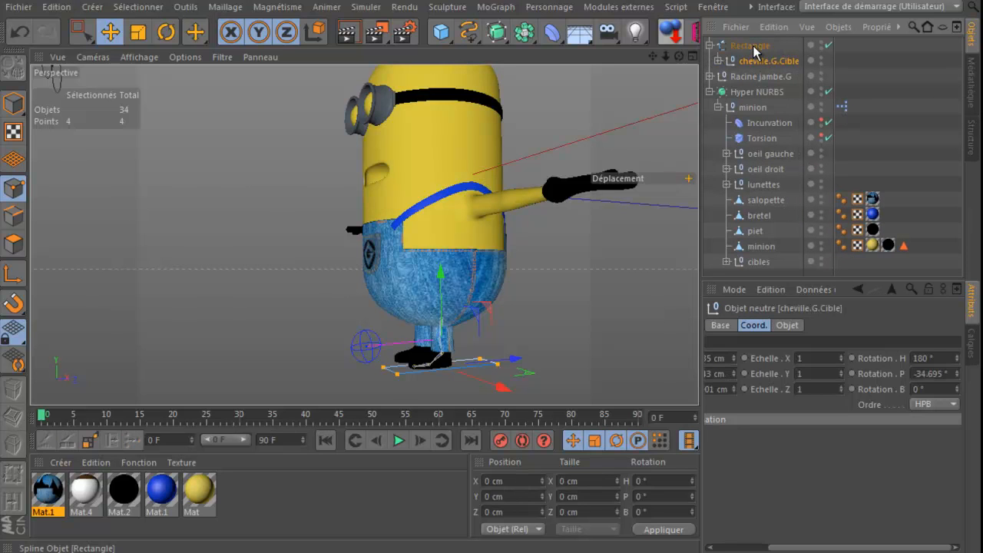
click(14, 105)
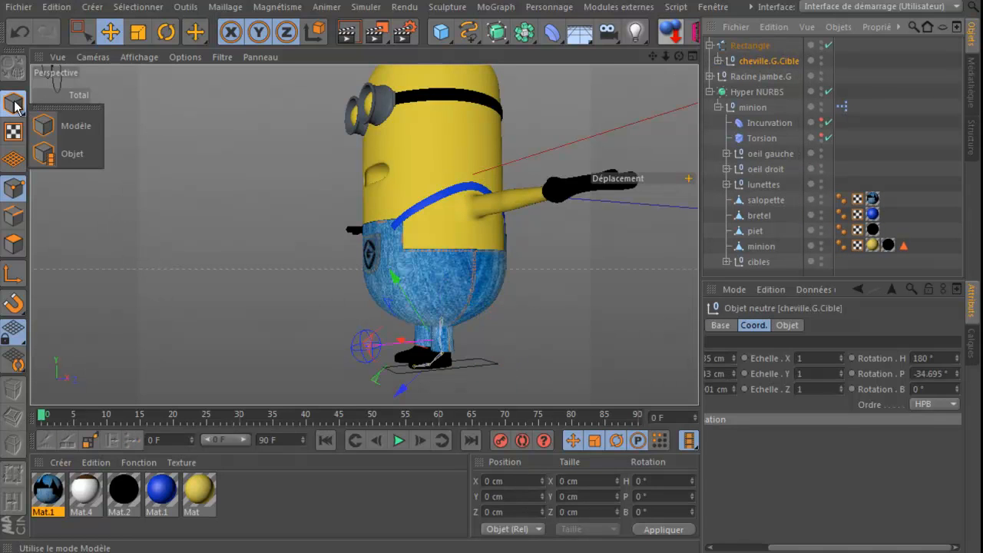
Test the leg setup by moving the Rectangle spline along the ground, and undo the movement
click(15, 107)
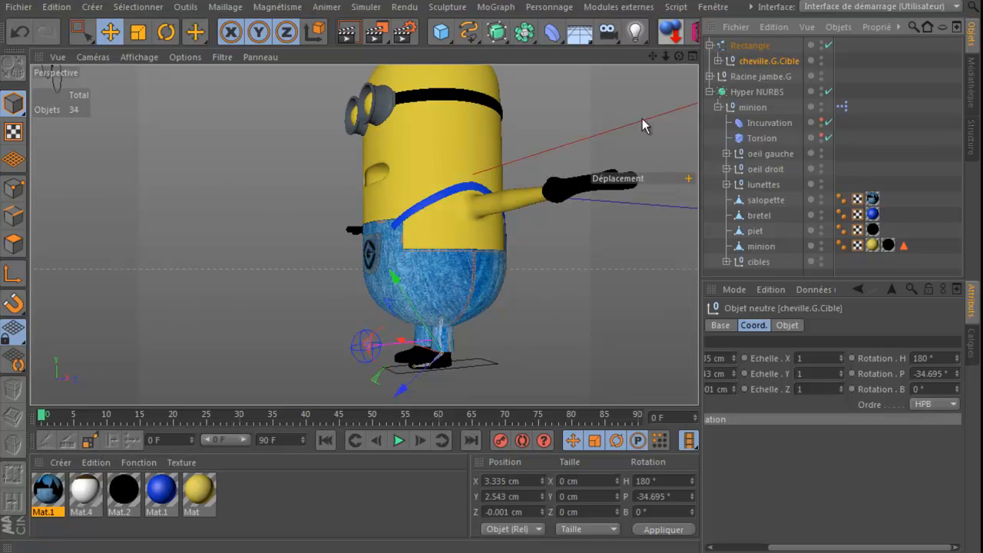
drag(680, 57, 715, 61)
click(750, 45)
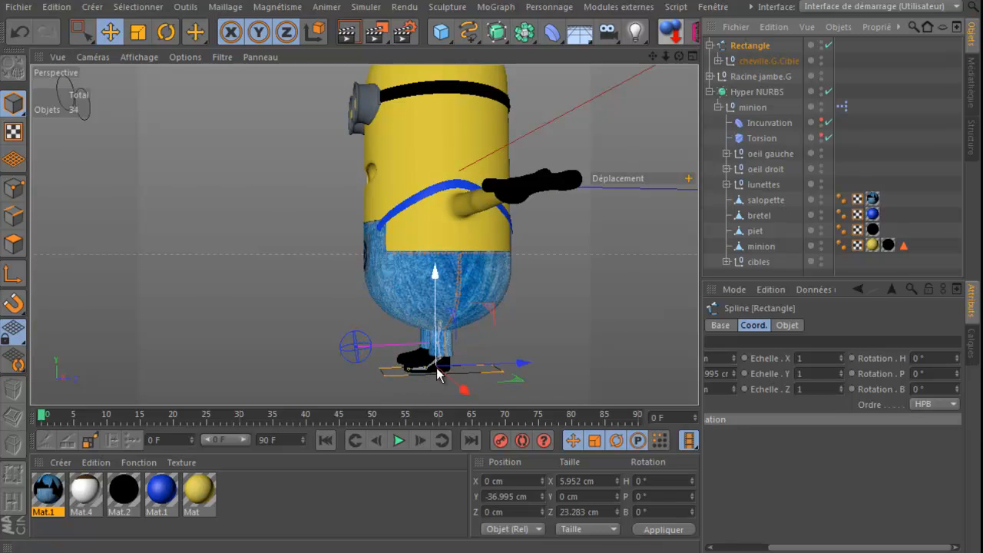
mouse_move(520, 386)
mouse_down()
mouse_move(500, 373)
mouse_move(521, 373)
mouse_up()
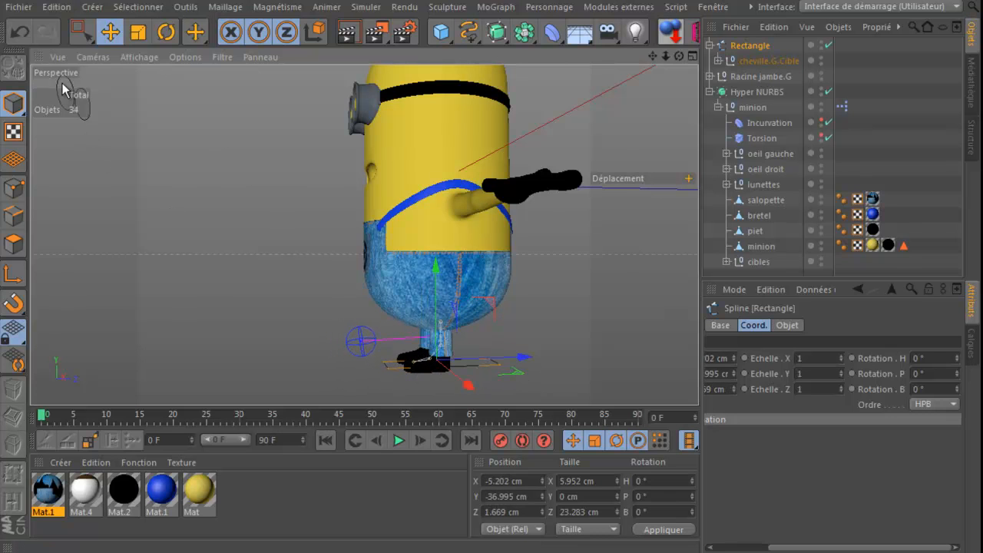
click(20, 35)
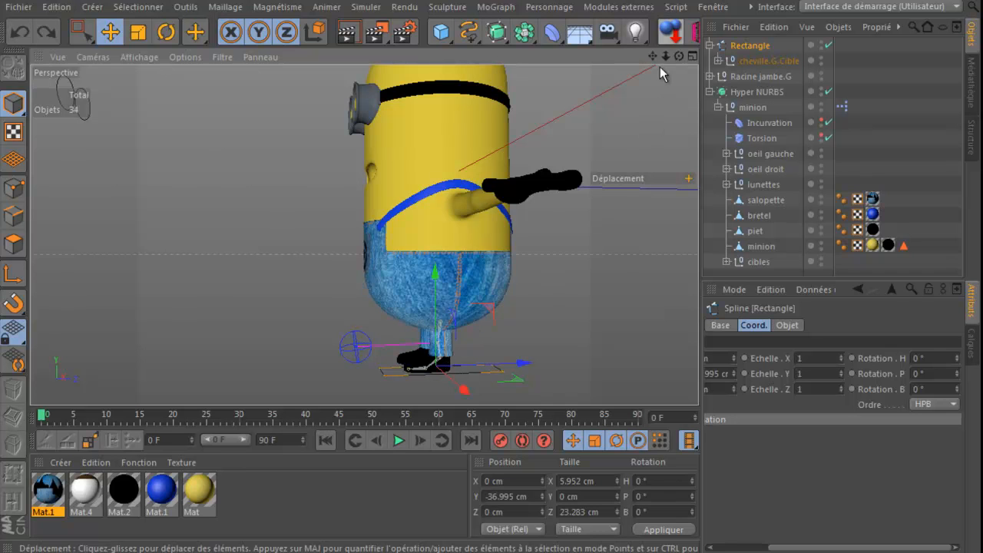
Enable axis editing and snapping for the Rectangle spline, using 3D snapping with axis snapping active
drag(666, 55, 490, 166)
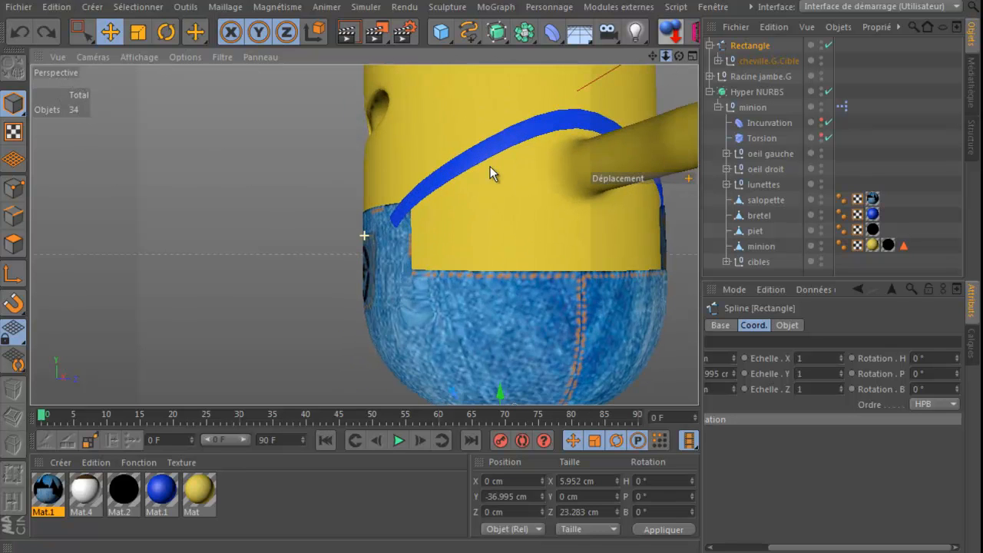
drag(653, 58, 488, 175)
drag(668, 55, 490, 168)
drag(653, 58, 489, 172)
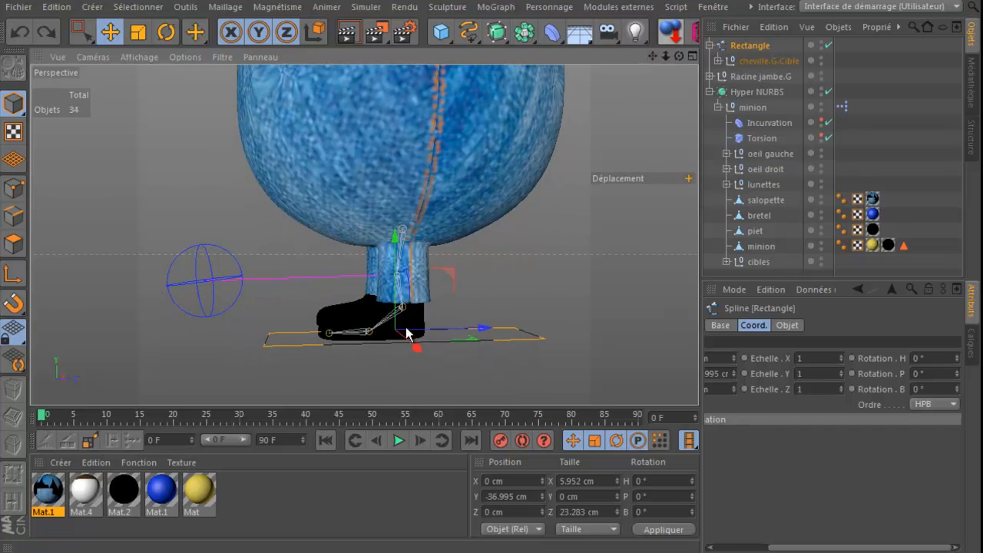
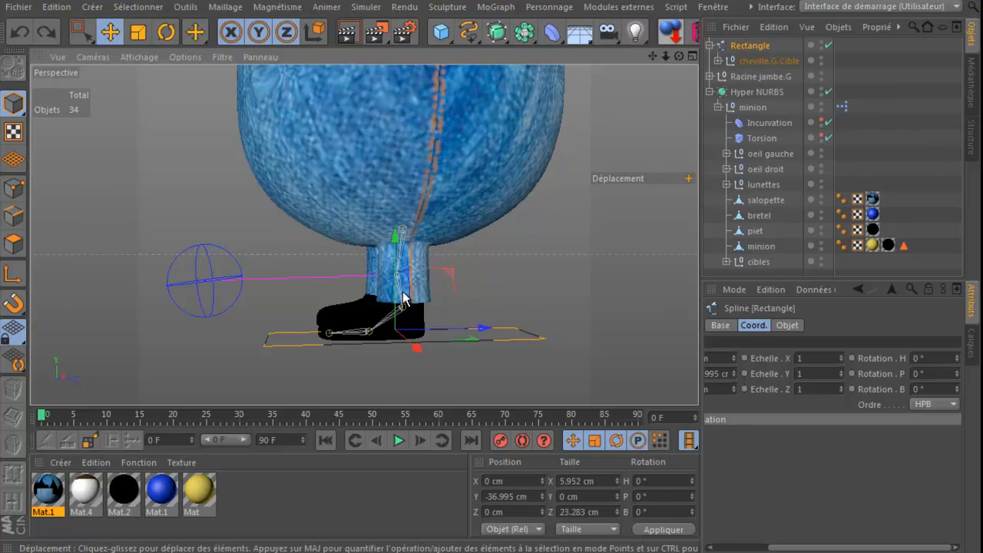
click(13, 274)
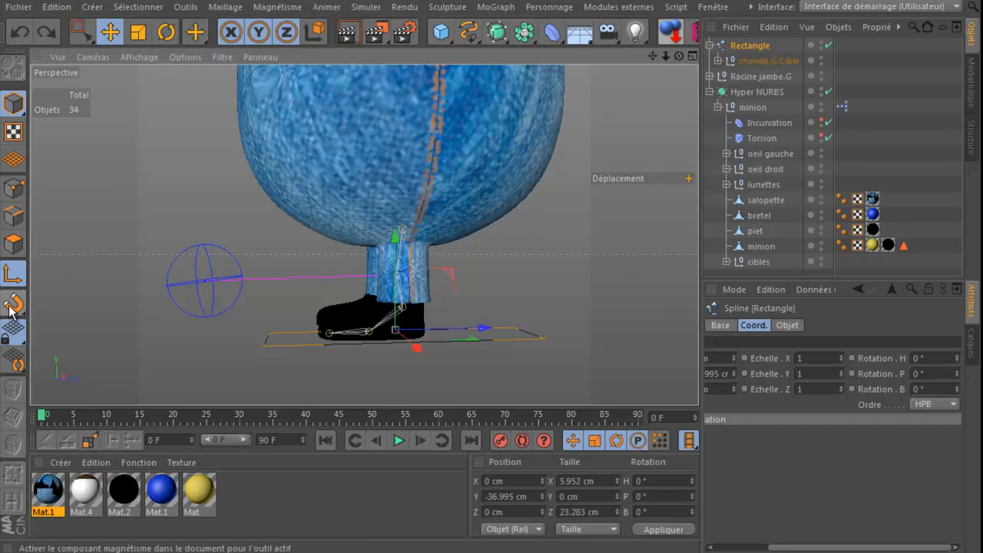
click(12, 305)
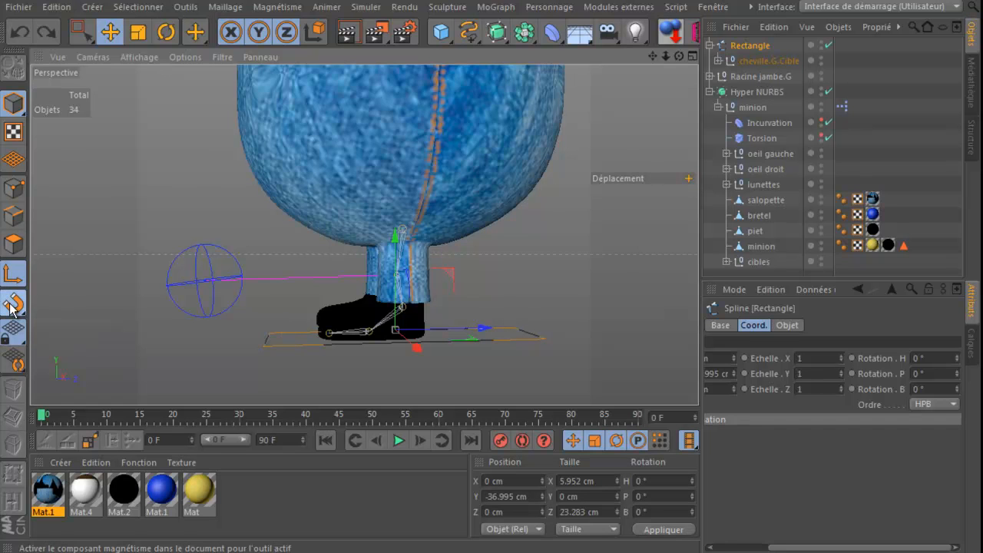
click(13, 306)
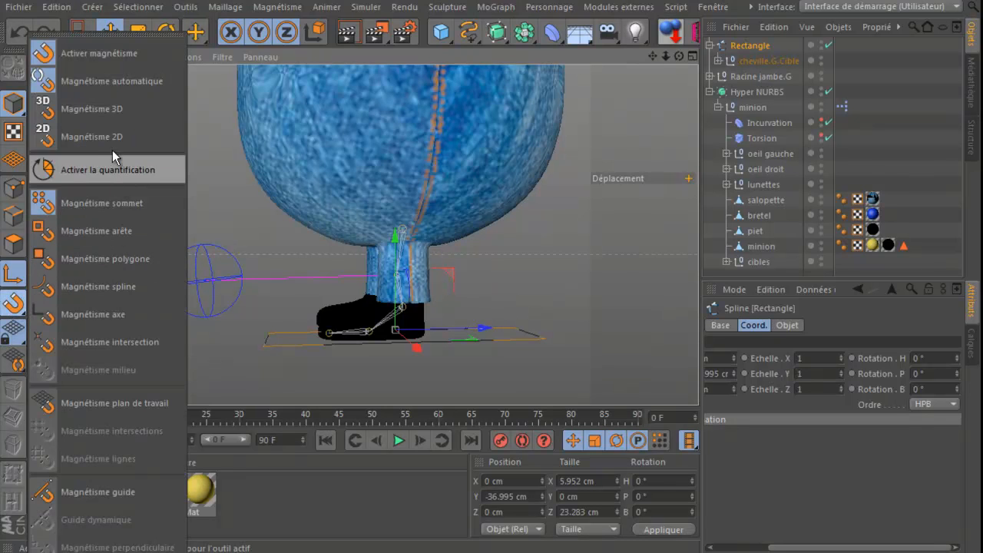
click(102, 110)
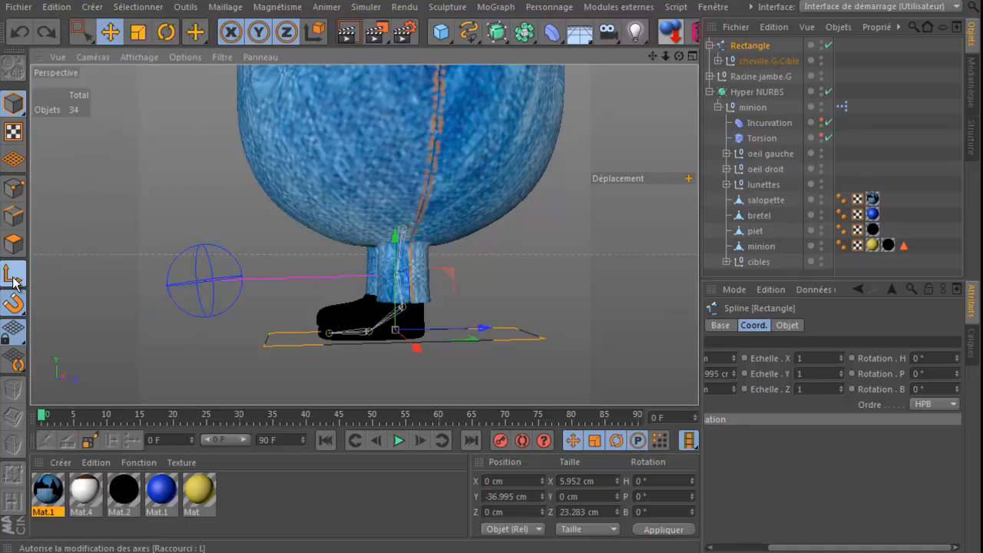
drag(14, 304, 105, 317)
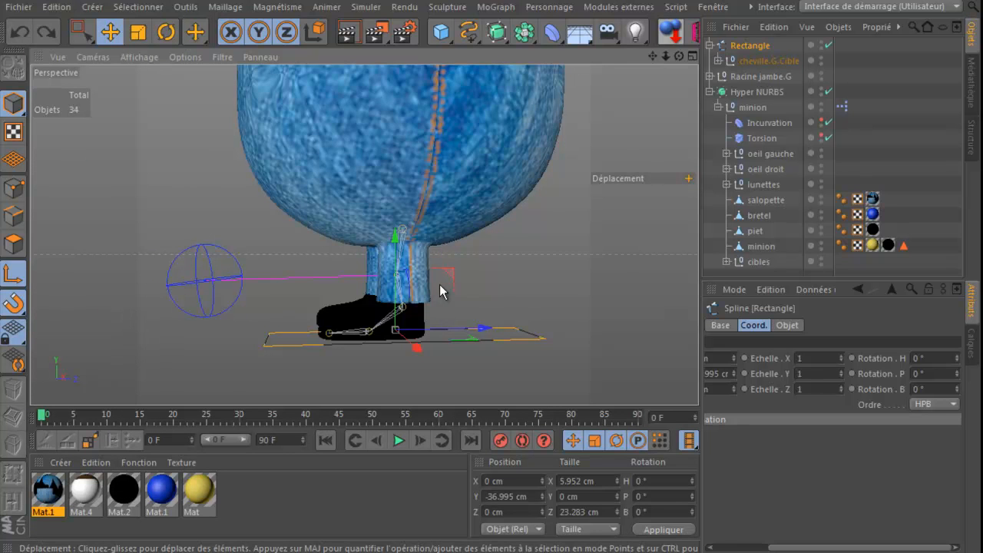
Move the Rectangle spline's axis up to the ankle joint, to about X 3.1, Y -34.8, Z 0.7 cm
drag(450, 279, 459, 258)
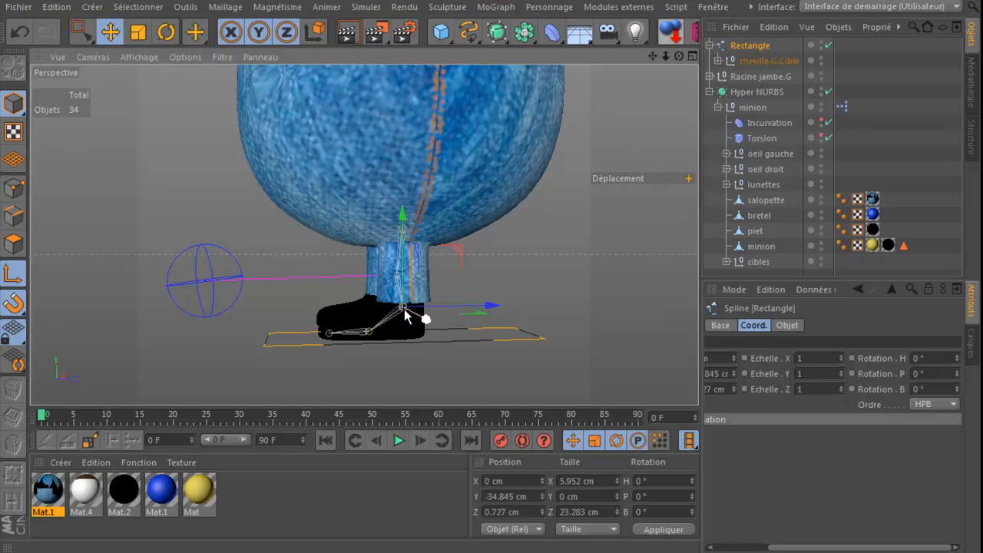
drag(679, 56, 499, 170)
drag(412, 308, 442, 309)
In the front view, snap the Rectangle spline's axis onto the ankle joint at X 3.335 cm, Y -34.452 cm
middle_click(499, 239)
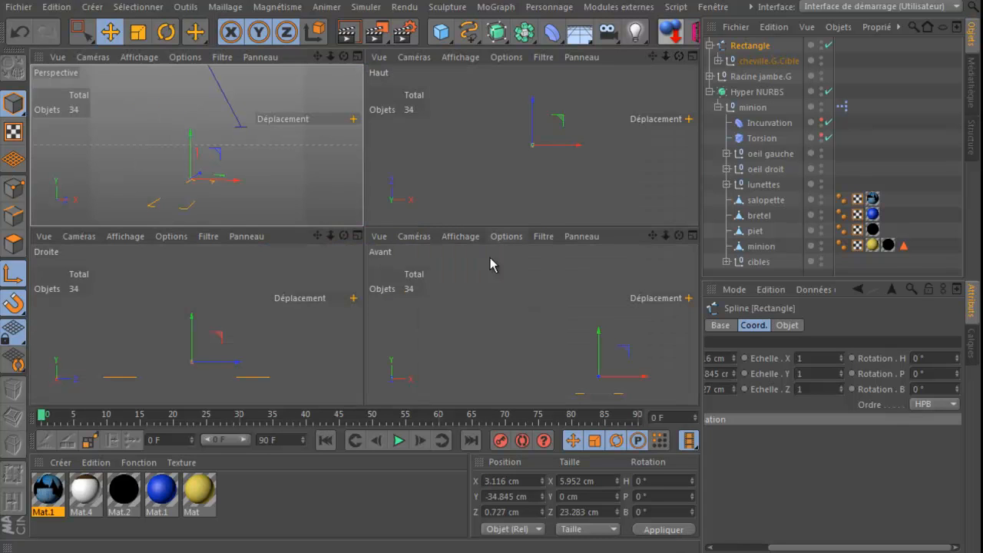
middle_click(477, 317)
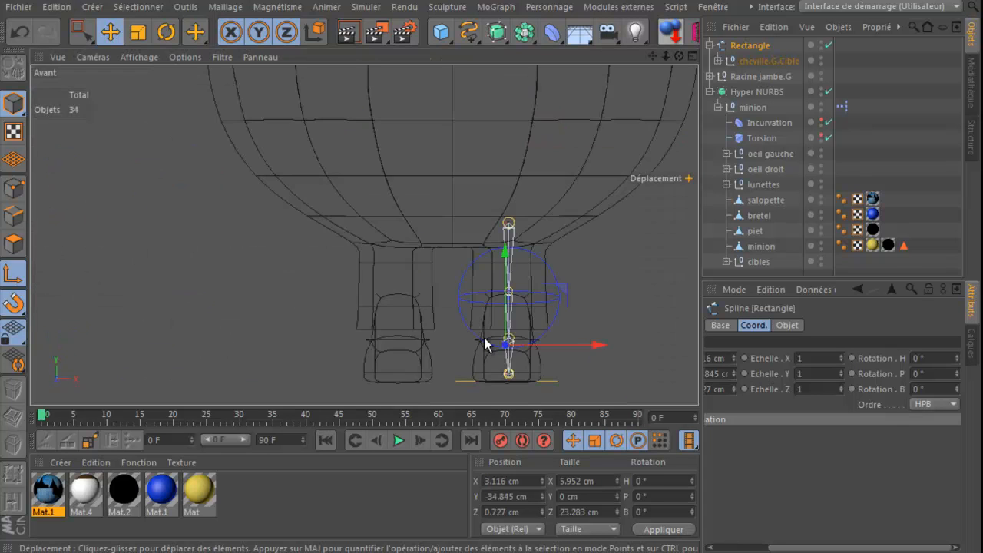
scroll(522, 354, up, 2)
scroll(522, 354, up, 4)
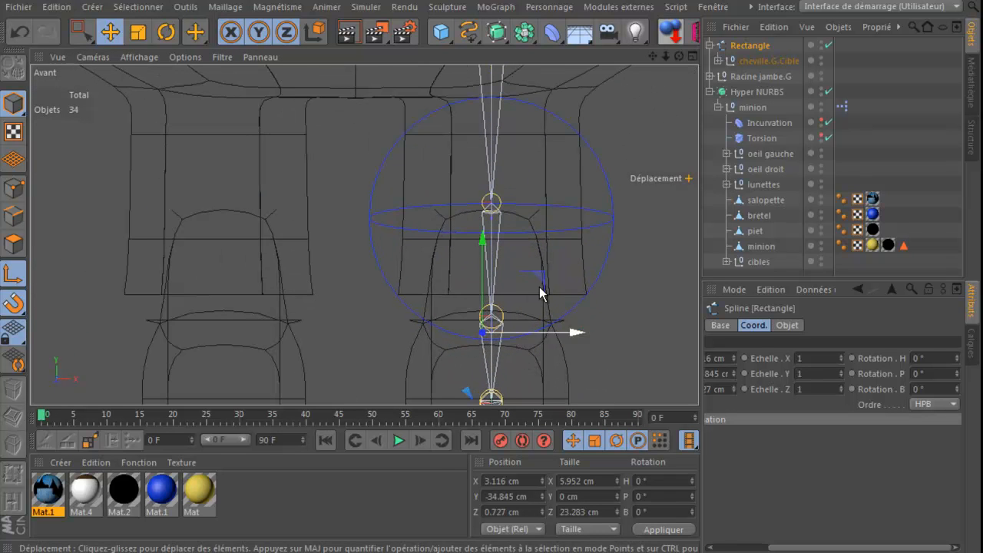
drag(540, 277, 548, 262)
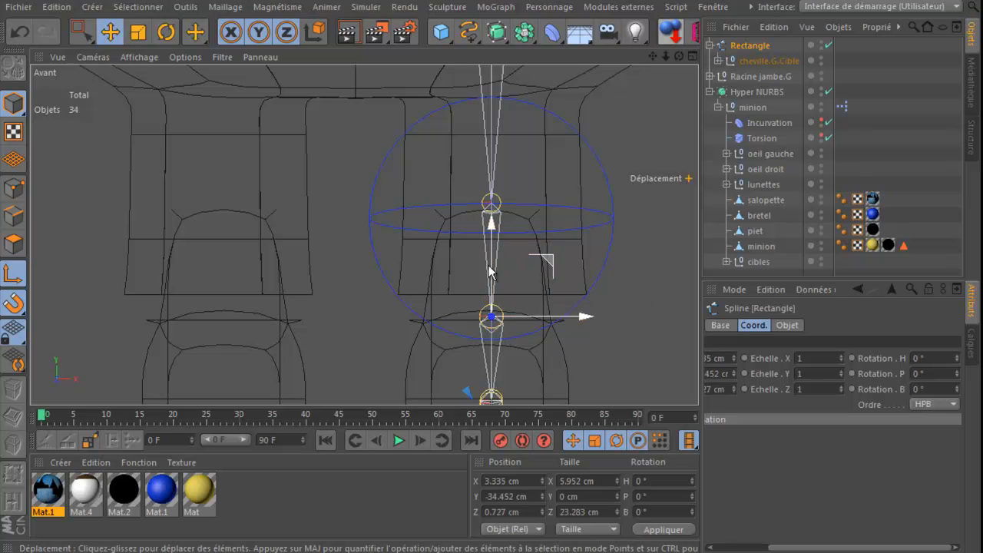
In the right view, slide the Rectangle spline's axis onto the ankle joint at Z -0.001 cm
middle_click(84, 288)
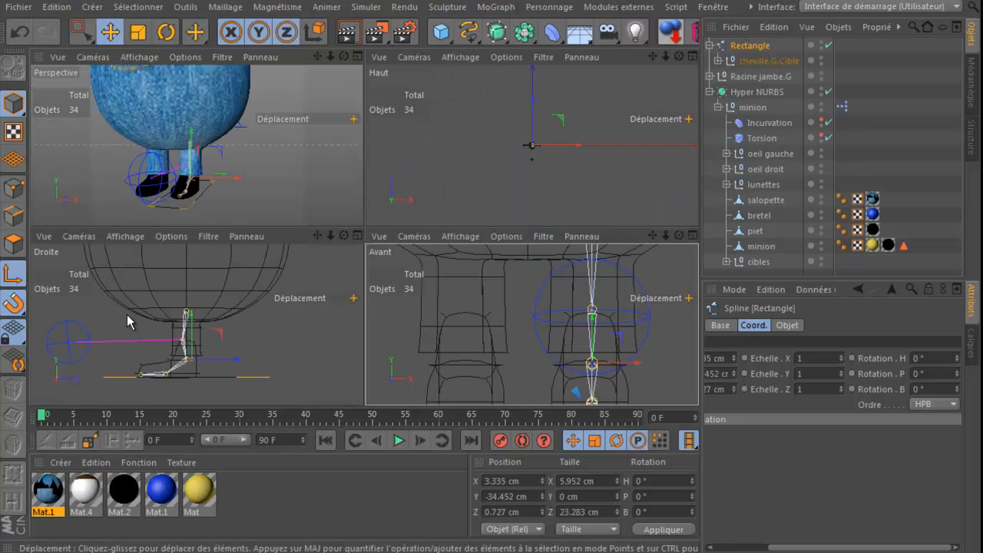
middle_click(127, 314)
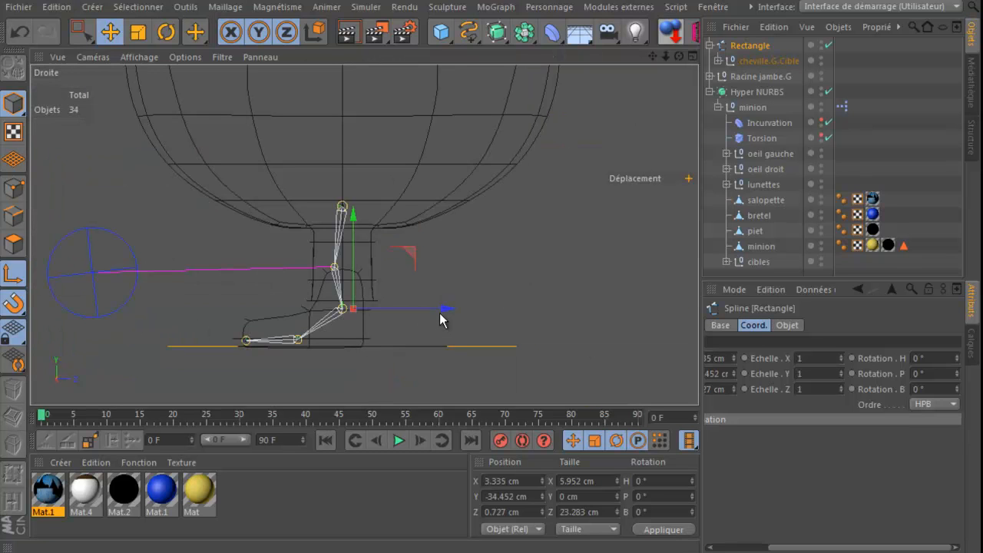
drag(446, 311, 437, 309)
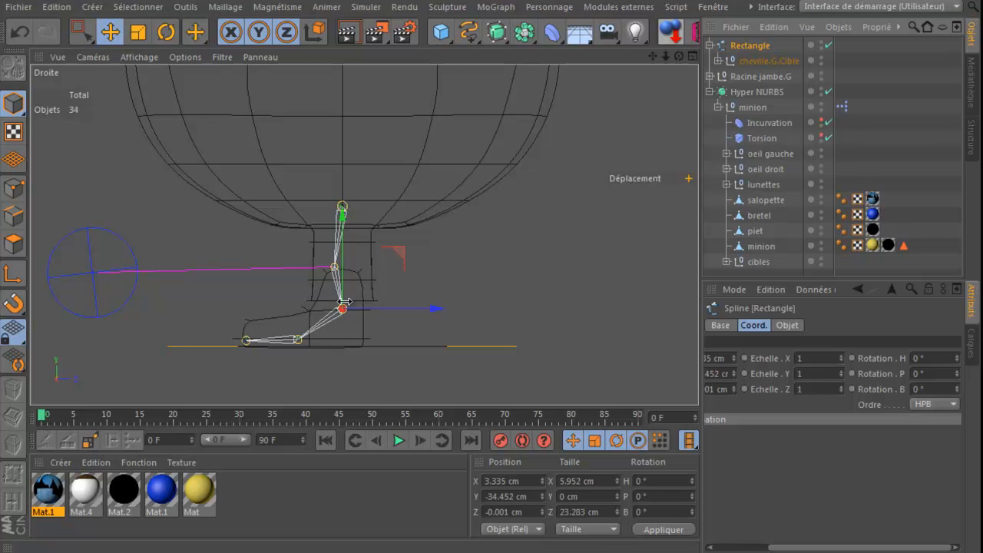
Move the Rectangle spline slightly to test the leg, undo the movement and return to the perspective view
mouse_move(400, 258)
mouse_down()
mouse_move(372, 218)
mouse_move(395, 261)
mouse_up()
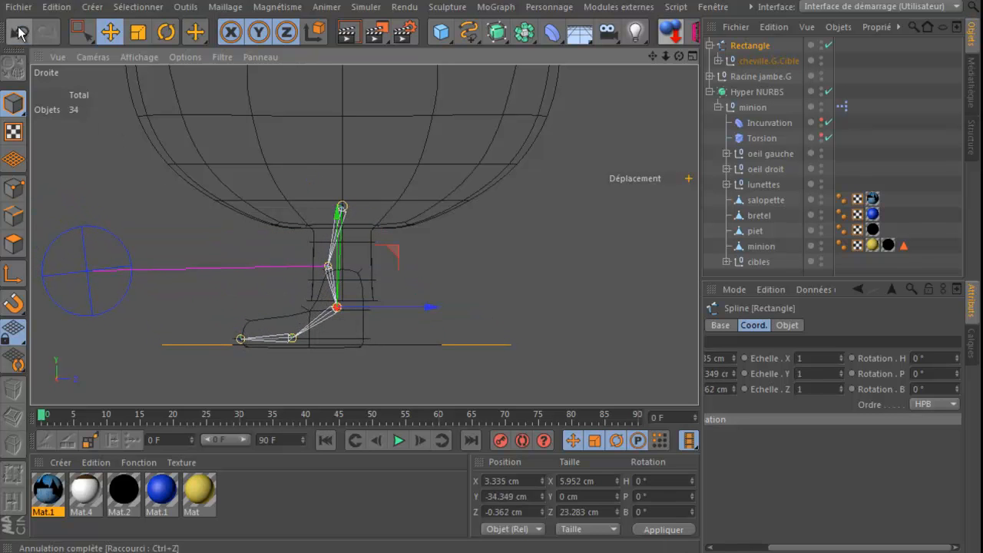
middle_click(185, 311)
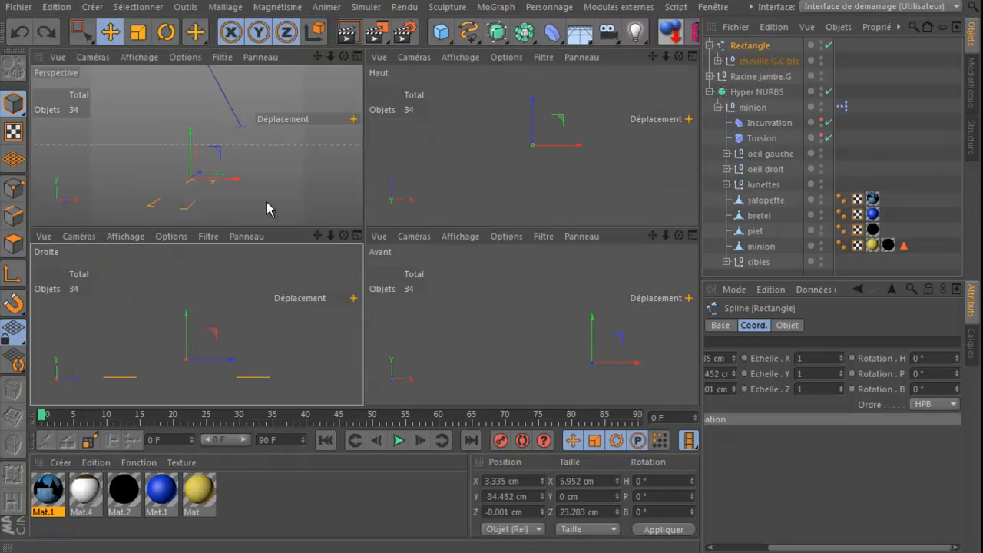
middle_click(272, 192)
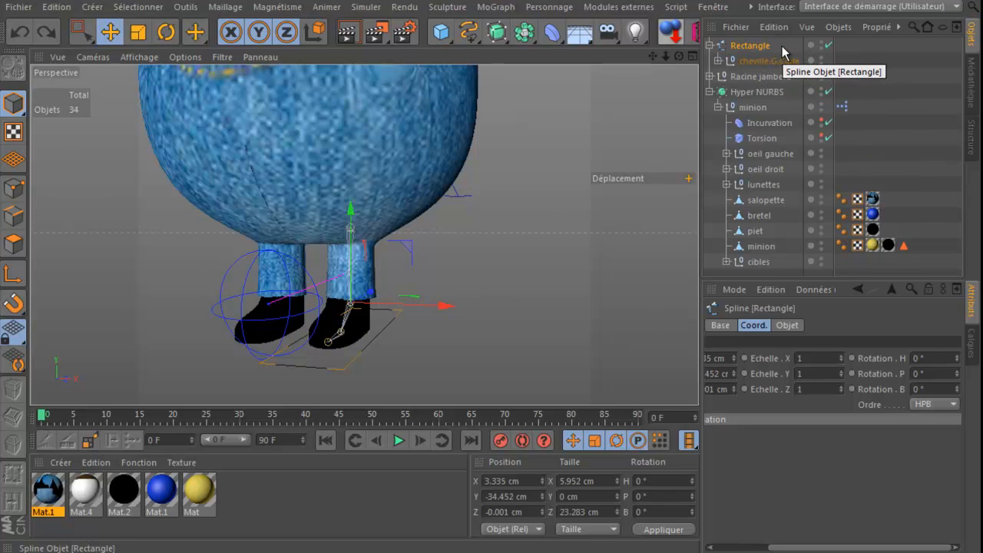
Rename the Rectangle spline as ctrl jambe.G
double_click(753, 47)
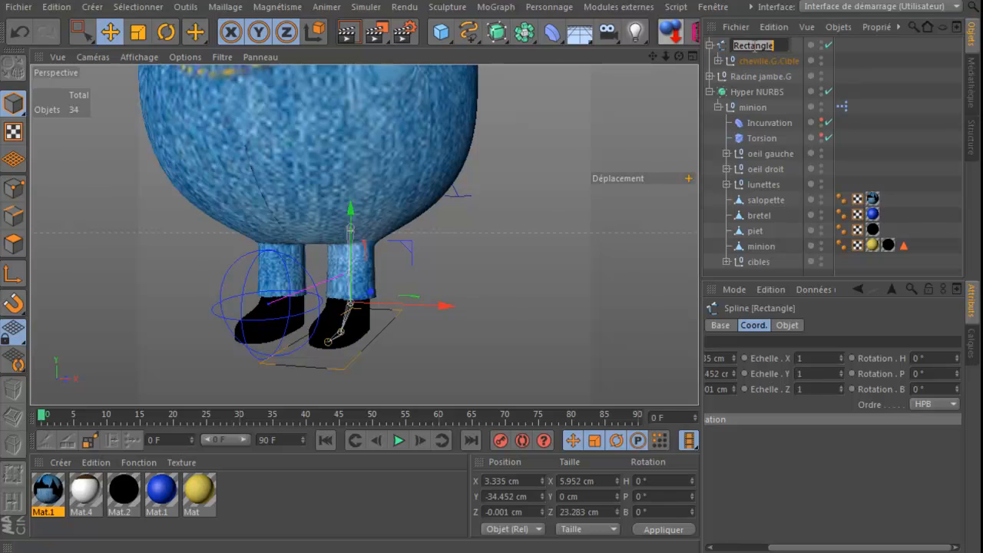
text(ctrl jambe.G)
key(Return)
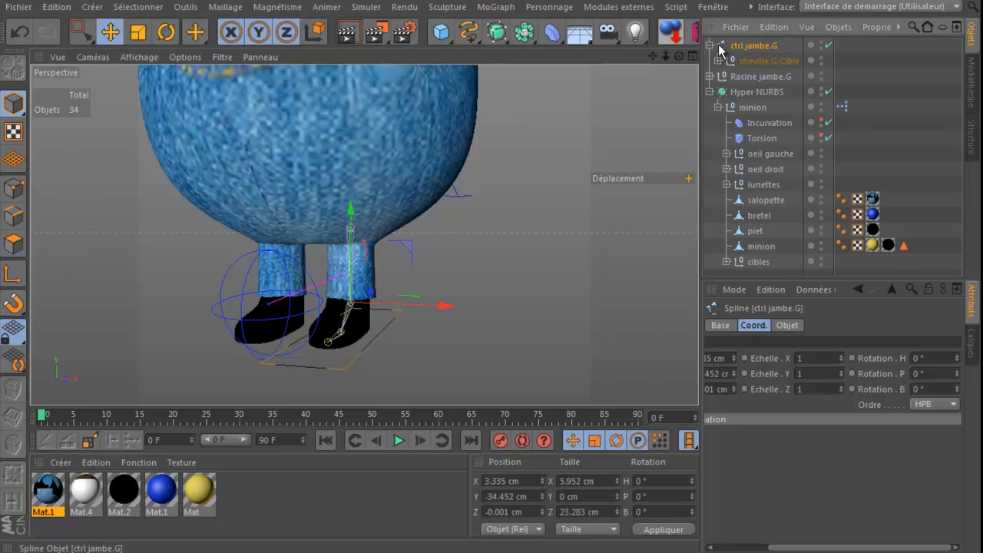
Try moving cheville.G.Cible, the child of ctrl jambe.G, upward on its own, and undo the movement
click(708, 46)
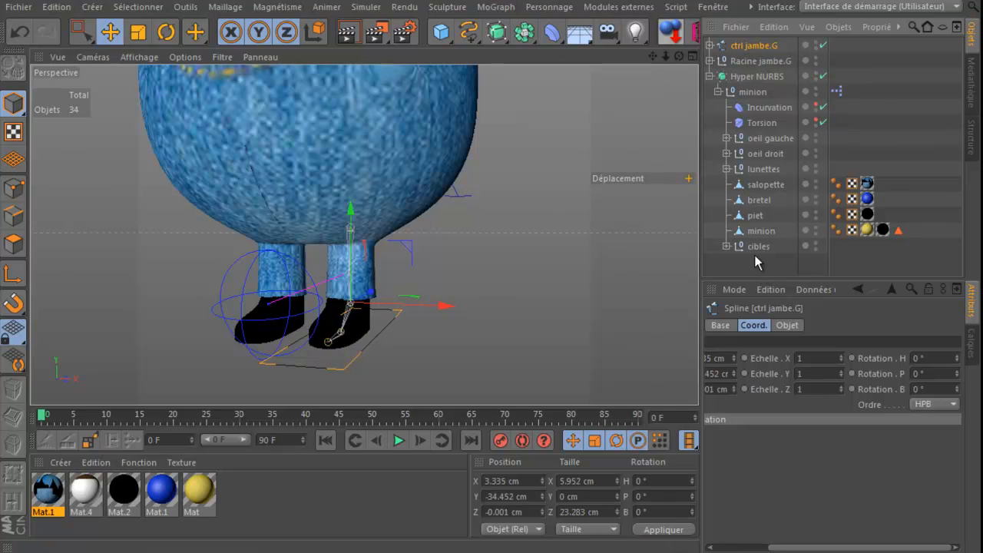
click(709, 45)
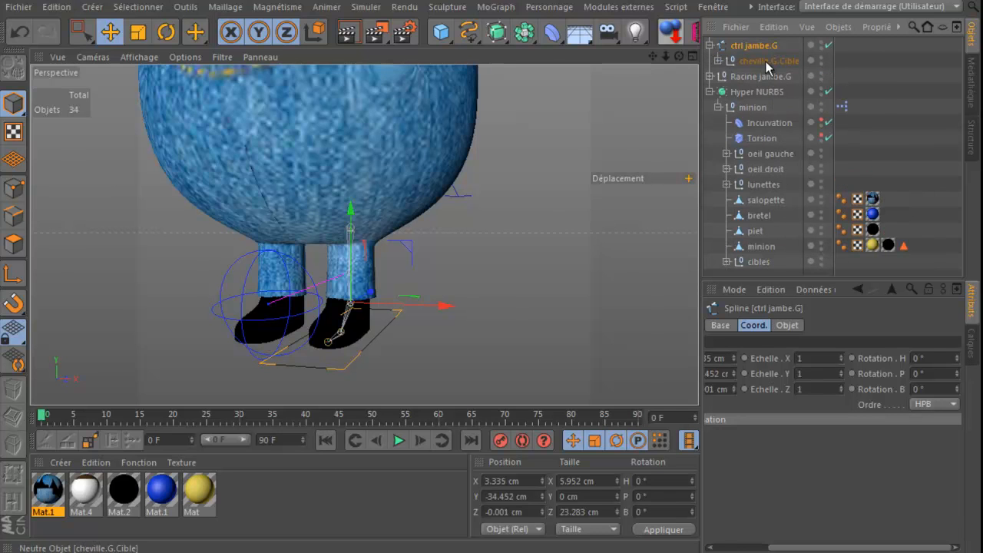
click(766, 63)
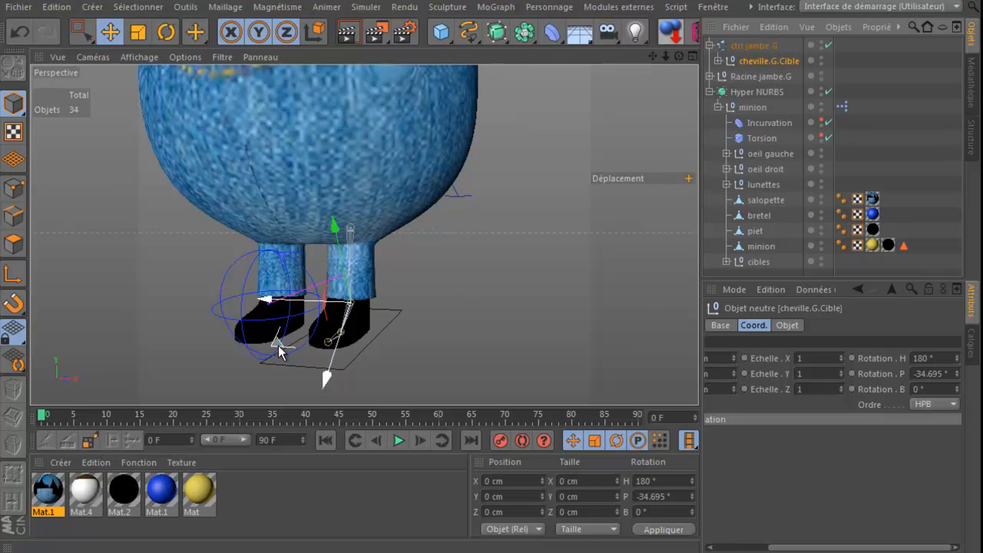
drag(335, 308, 323, 258)
click(20, 32)
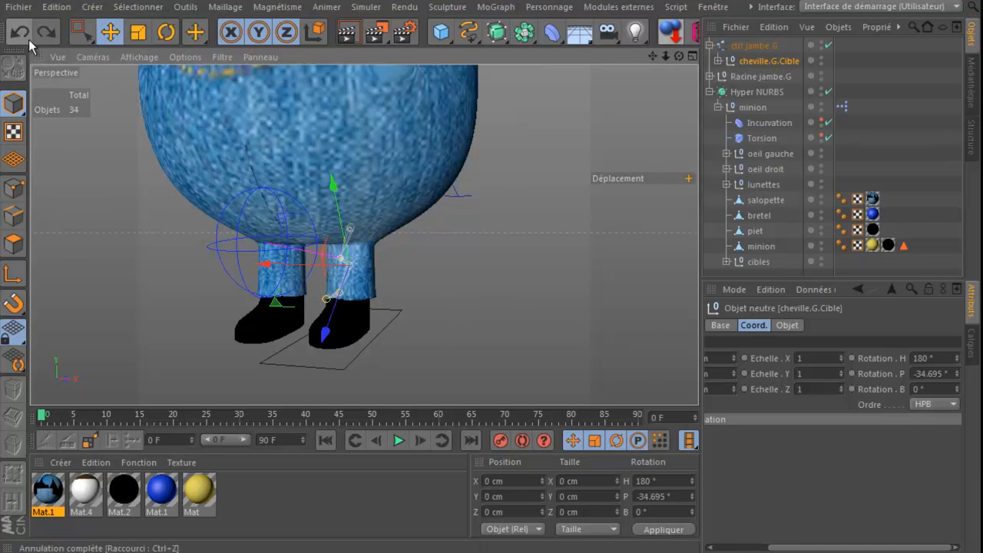
Collapse the Hyper NURBS hierarchy and clear the object selection
click(749, 46)
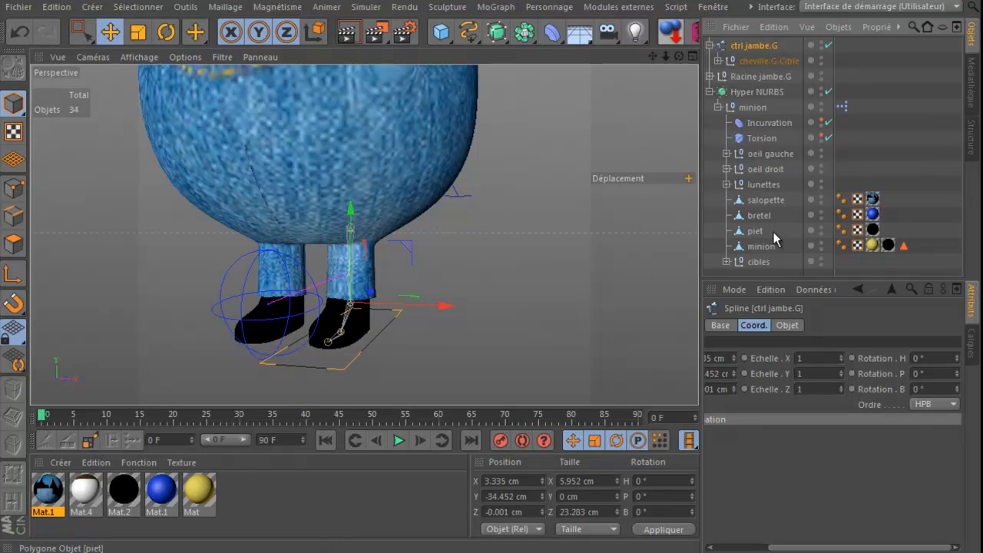
click(711, 91)
click(751, 182)
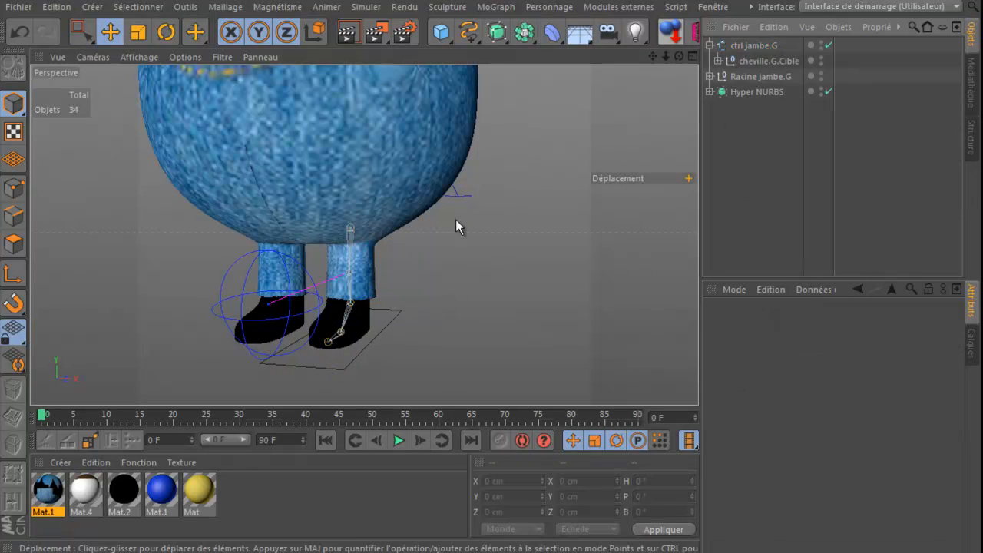
Set ctrl jambe.G's display colour to Activée and choose red as its colour
click(359, 354)
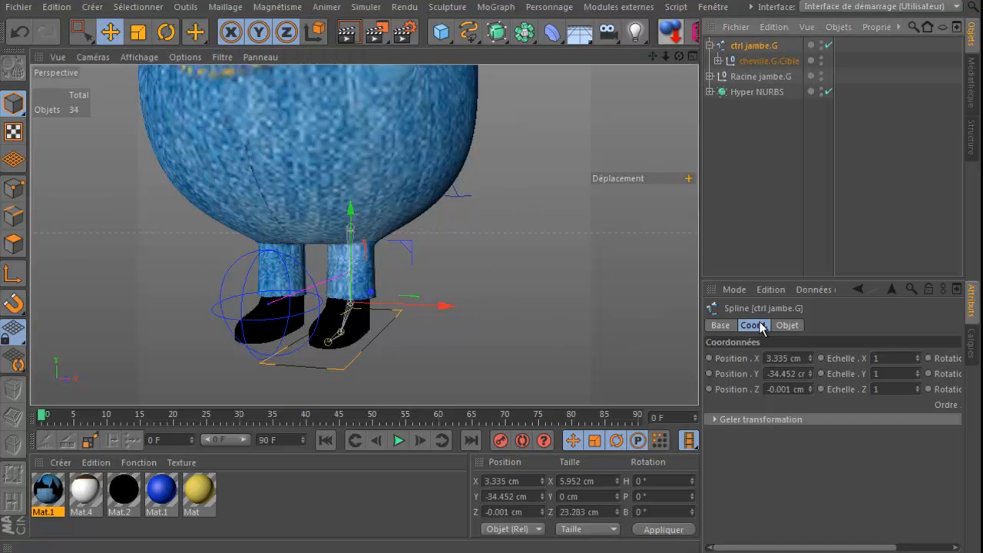
click(721, 325)
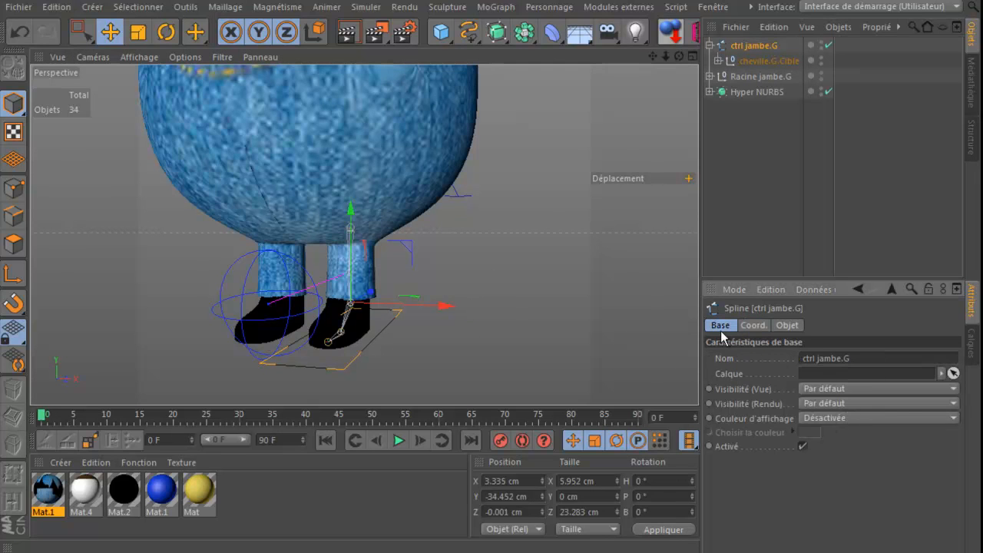
click(839, 419)
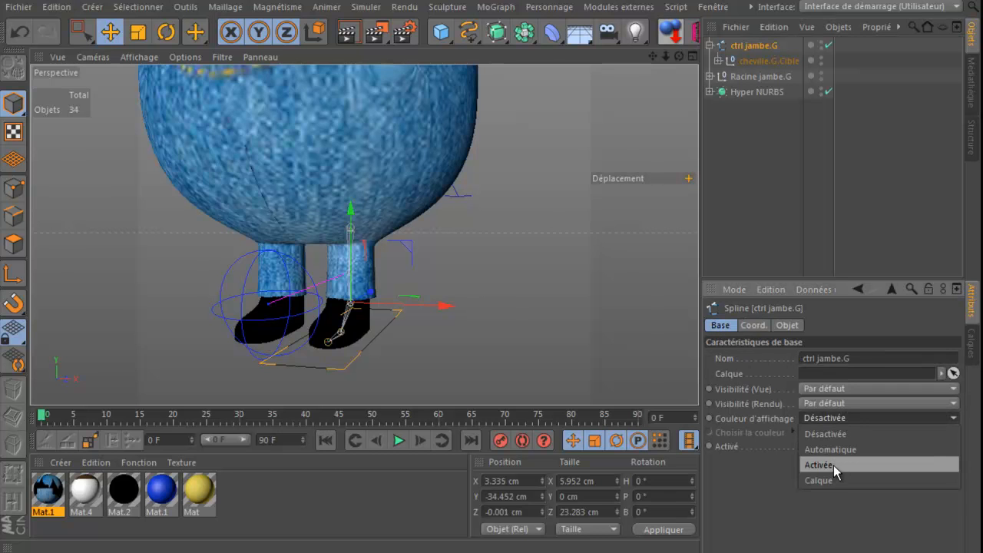
click(834, 465)
click(811, 431)
click(816, 384)
click(788, 503)
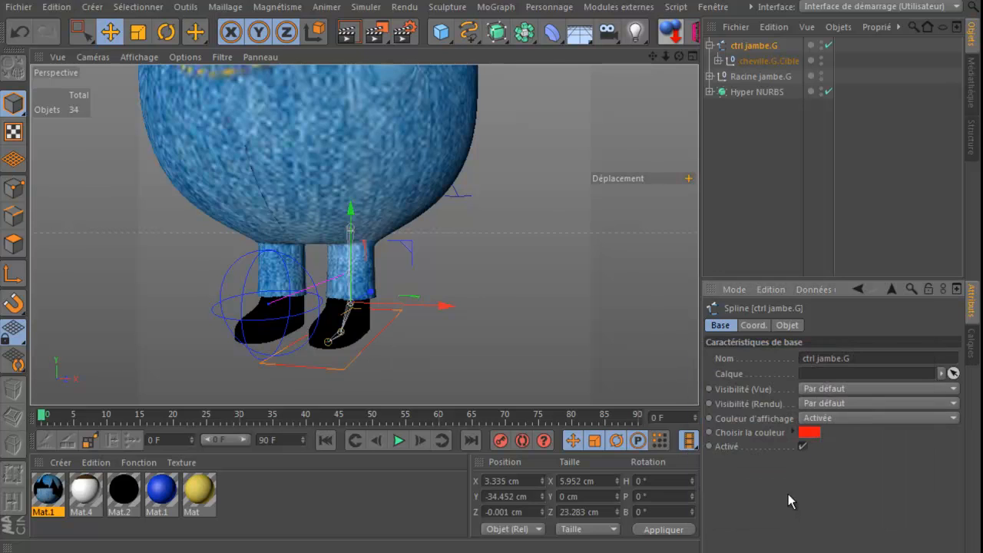
Try moving ctrl jambe.G upward to test how it drives the left leg, and undo the movement
click(750, 214)
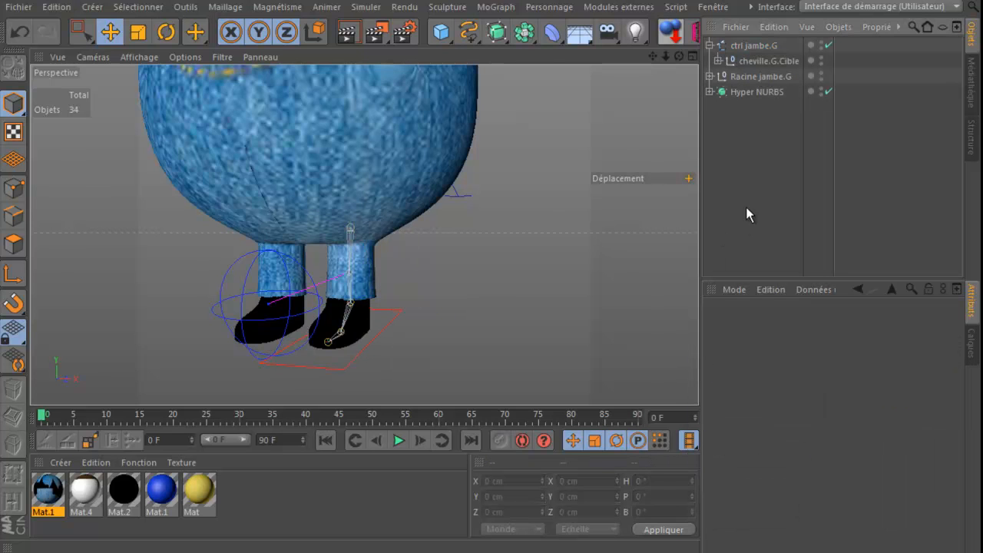
click(377, 336)
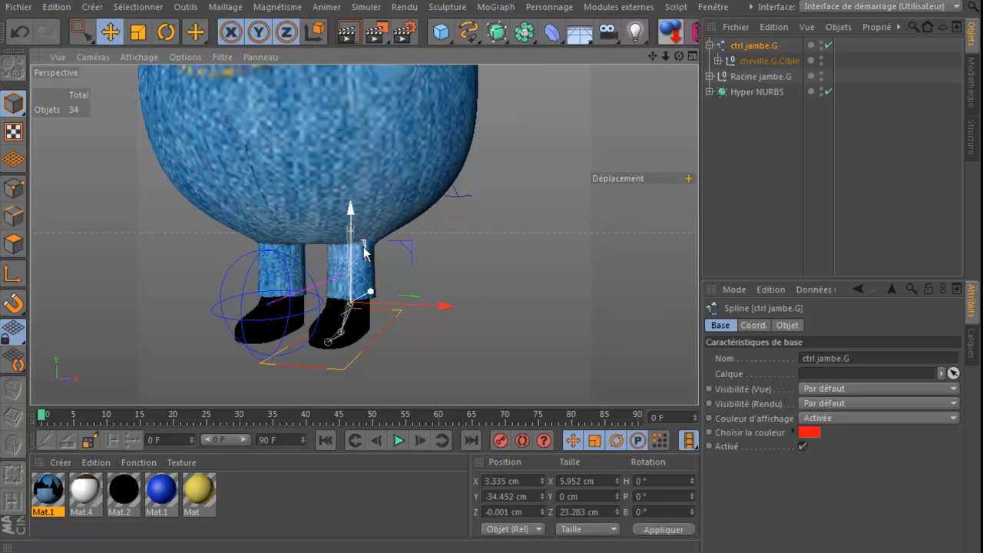
drag(364, 254, 351, 215)
click(32, 38)
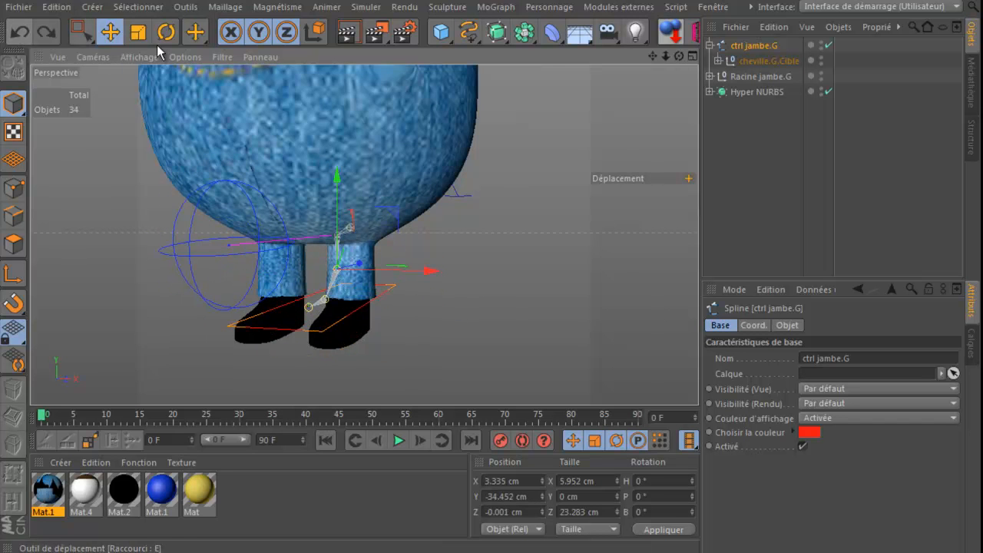
mouse_move(490, 169)
alt+mouse_down()
mouse_move(507, 176)
mouse_move(495, 169)
alt+mouse_up()
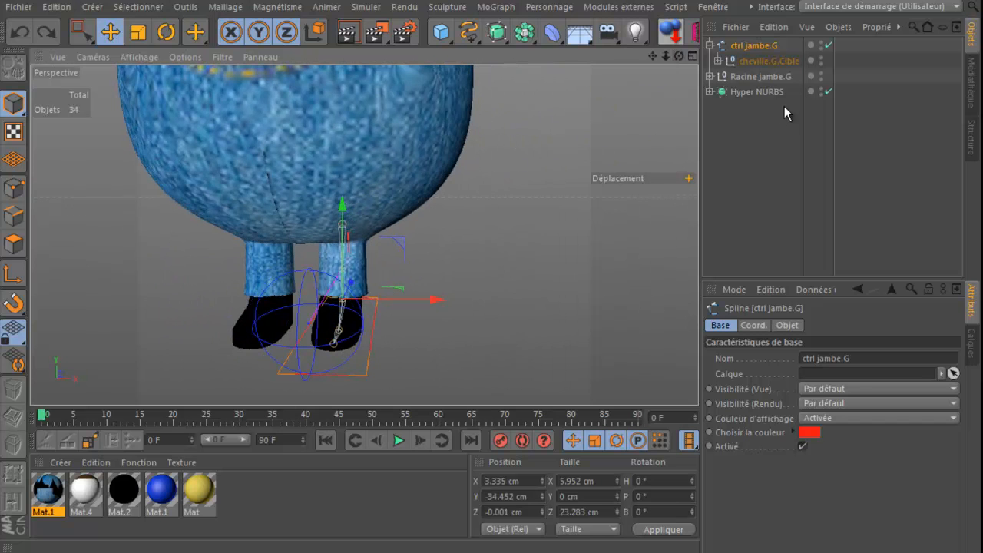
Collapse the ctrl jambe.G hierarchy, clear the selection and show both legs in the Avant view
click(710, 46)
click(737, 153)
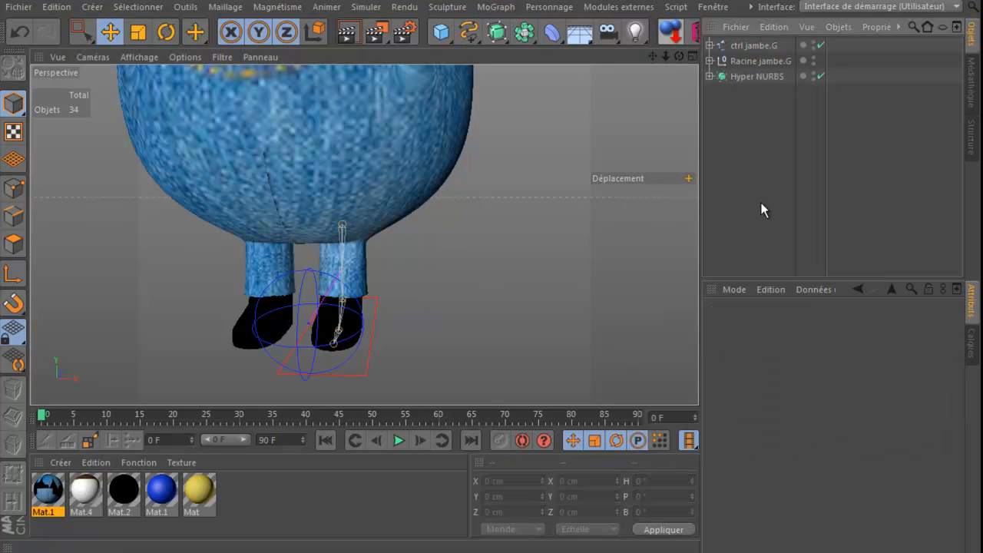
middle_click(396, 284)
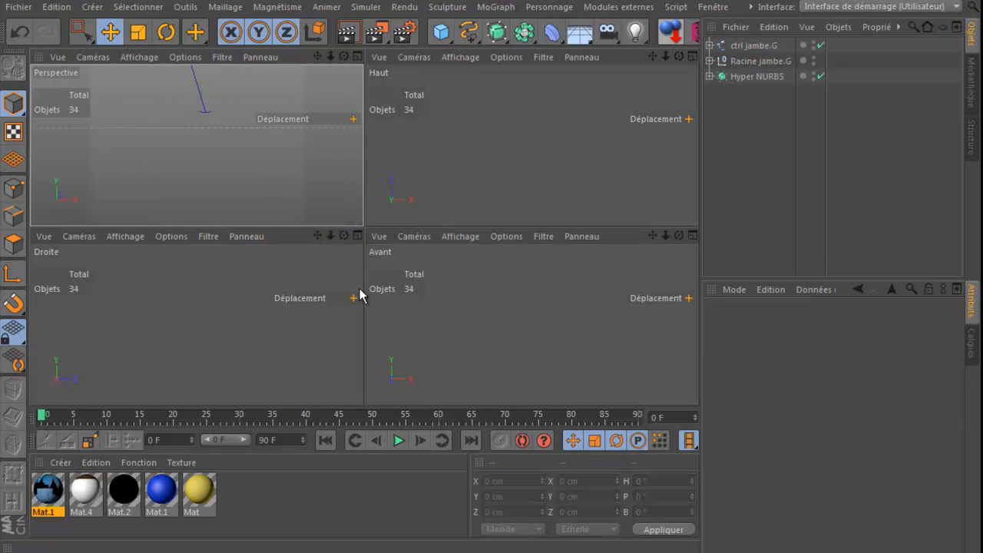
middle_click(400, 331)
scroll(400, 332, down, 3)
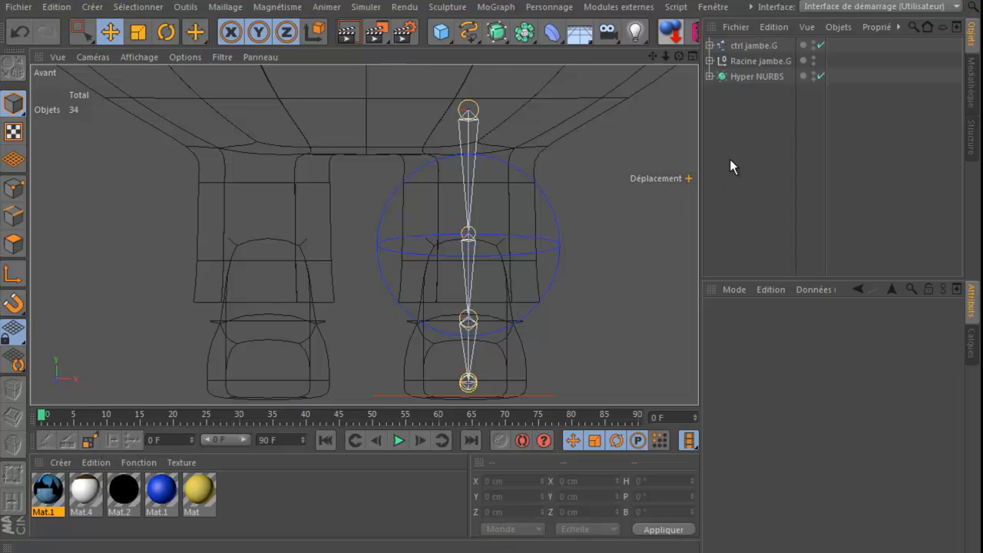
Start the joint Mirror tool on Racine jambe.G and show its naming settings
click(761, 60)
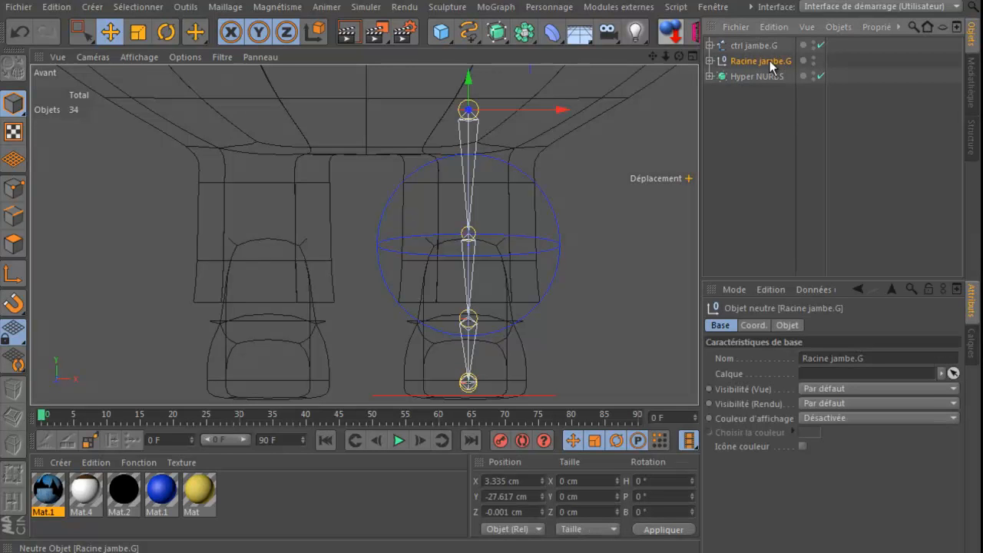
click(548, 8)
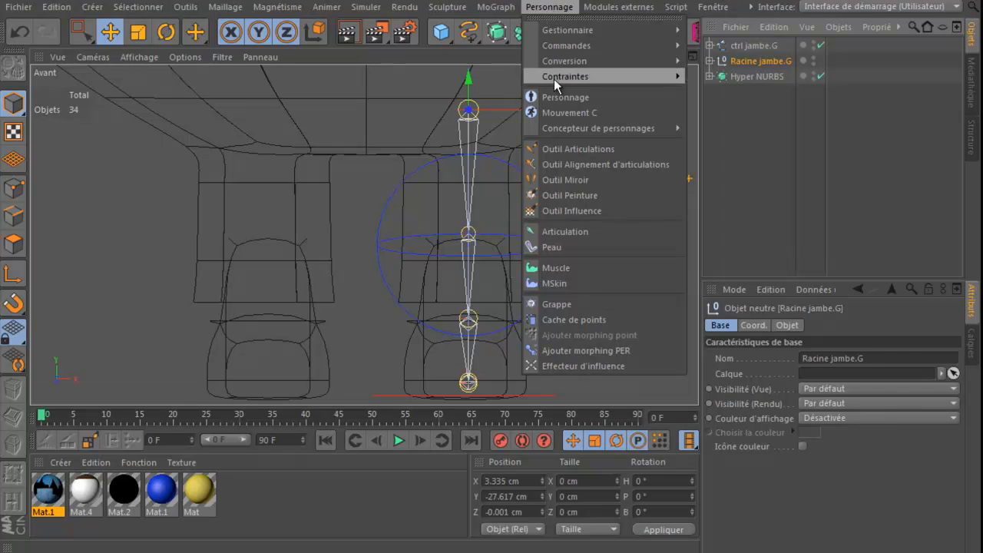
click(566, 179)
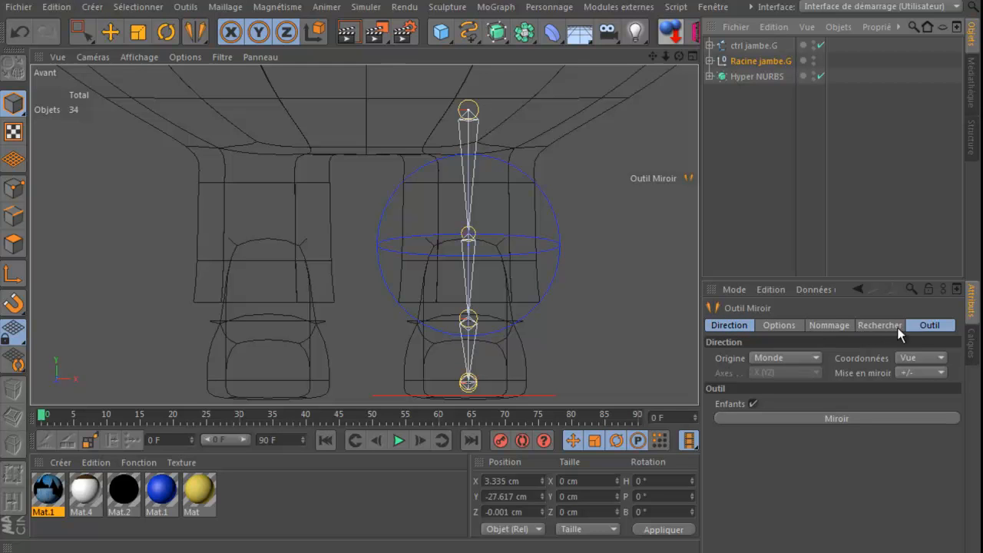
click(829, 326)
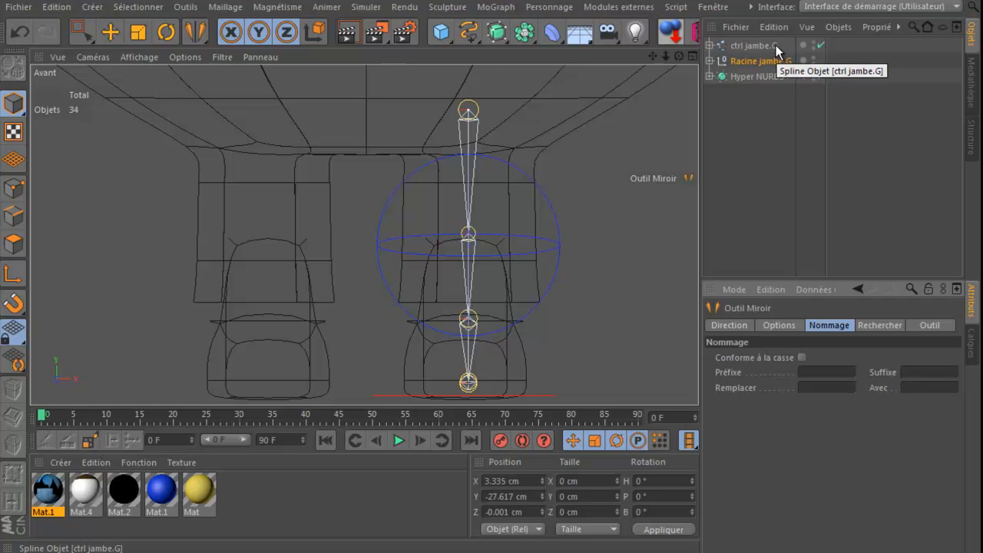
Examine the name suffixes of the objects under ctrl jambe.G and Racine jambe.G
click(710, 46)
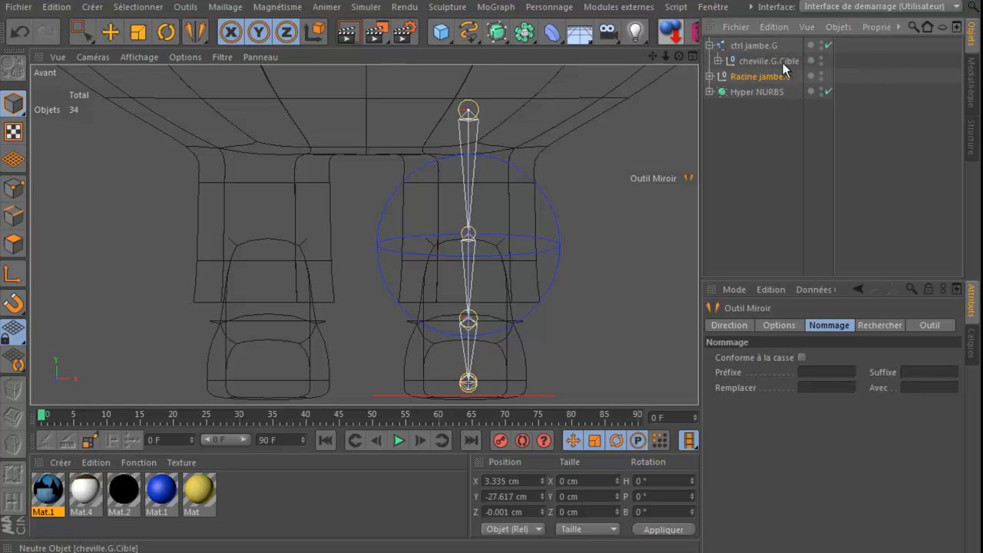
click(719, 60)
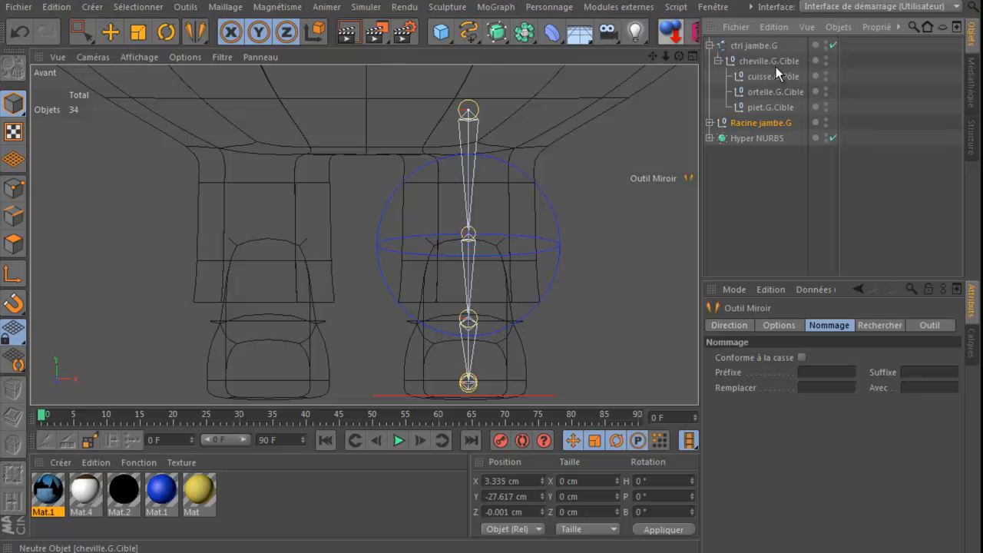
click(718, 60)
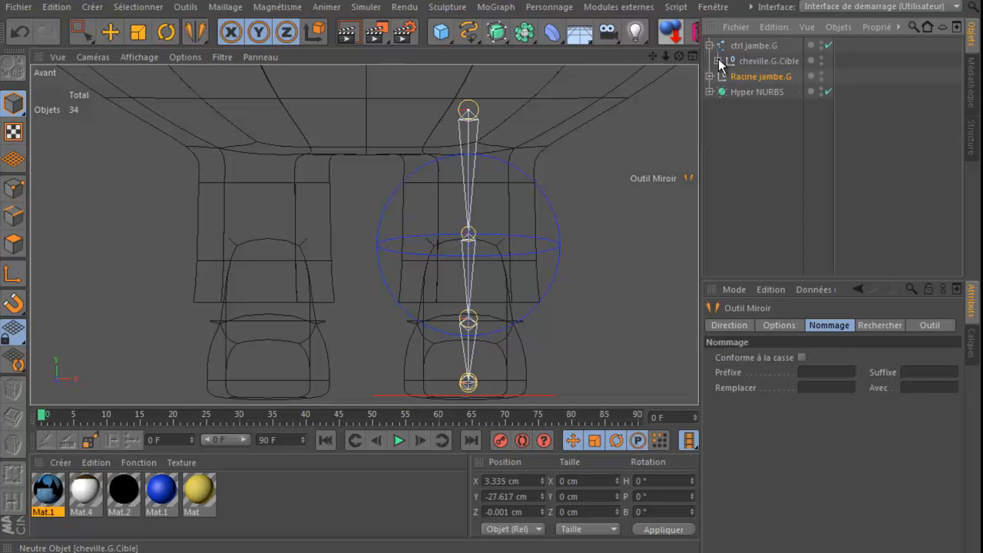
click(708, 76)
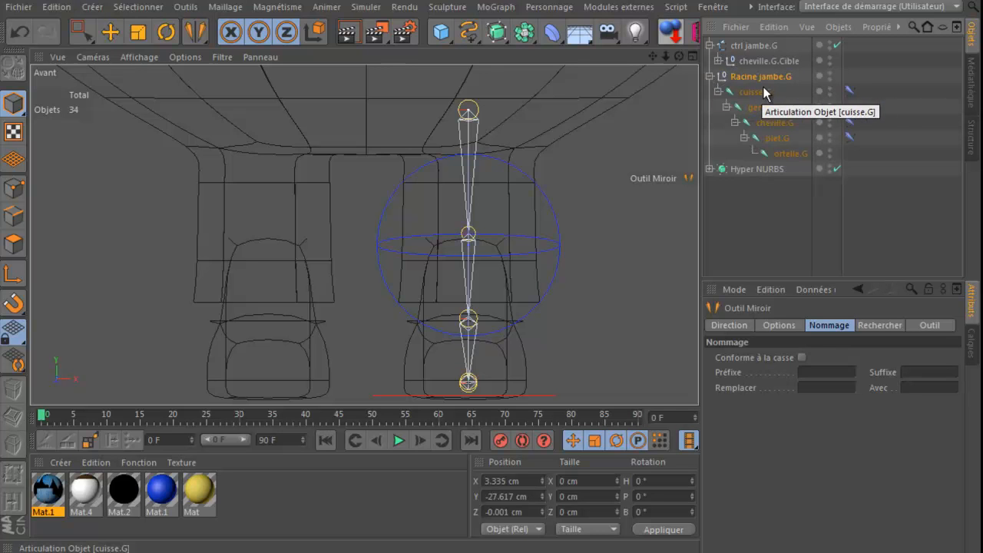
click(709, 77)
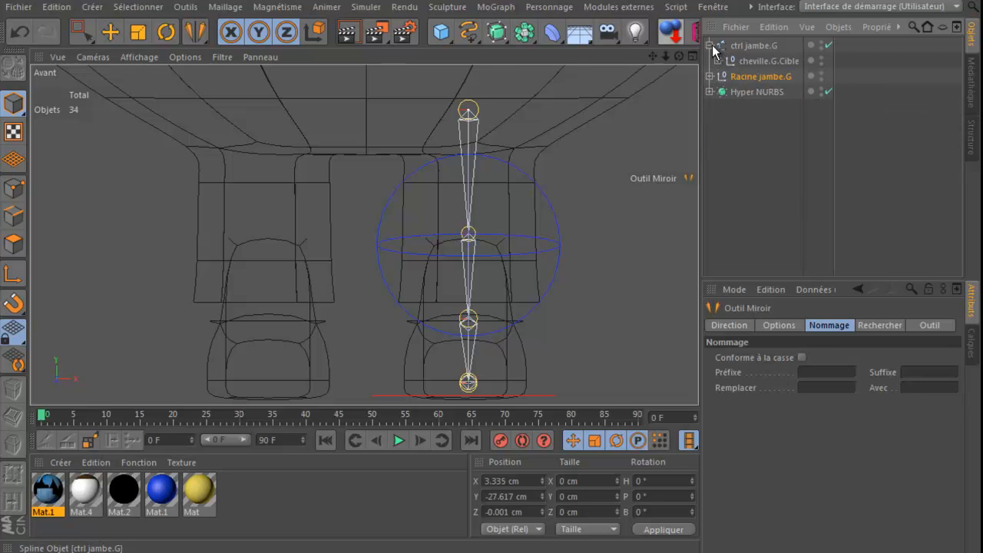
click(709, 44)
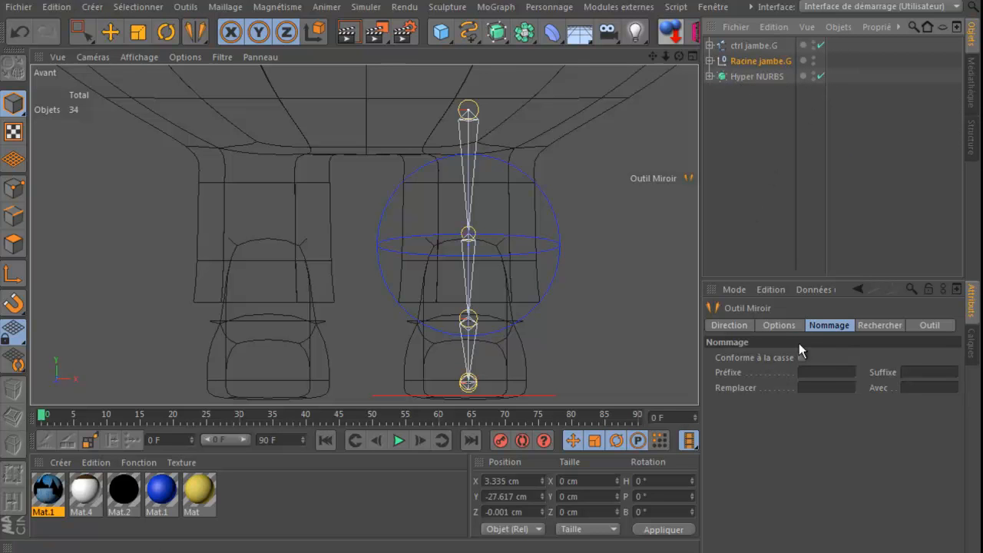
Mirror Racine jambe.G with its children, replacing .G with .D in the mirrored names
click(813, 387)
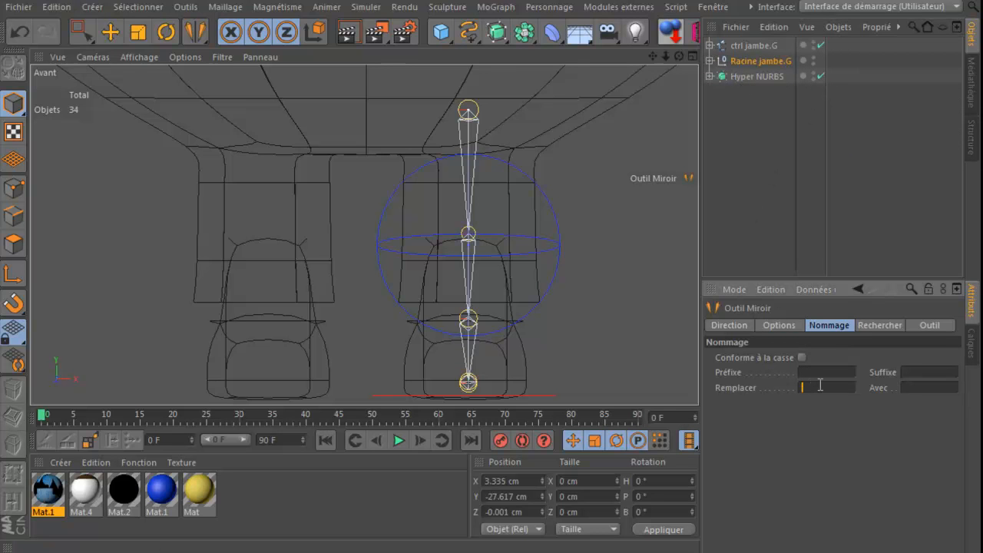
text(.G)
click(907, 389)
click(929, 325)
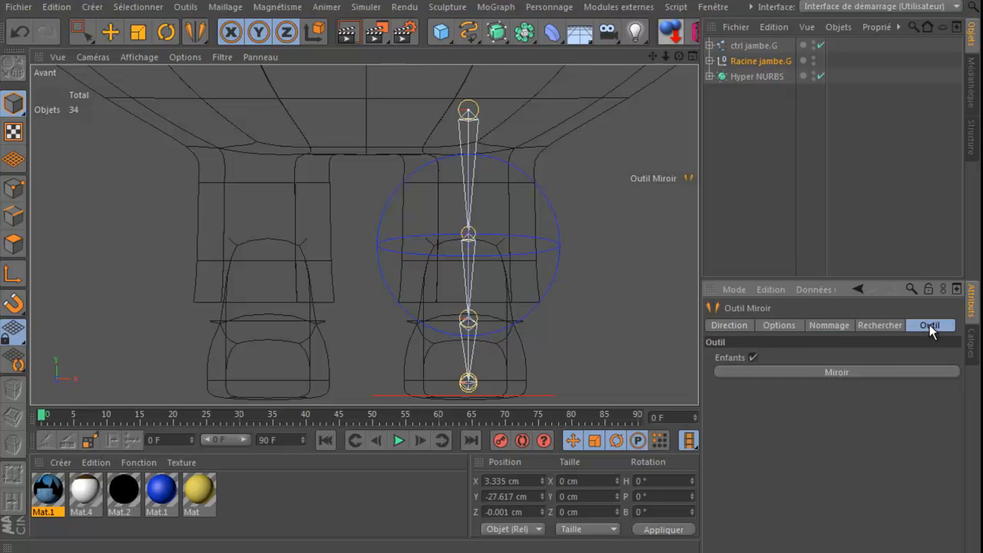
click(841, 374)
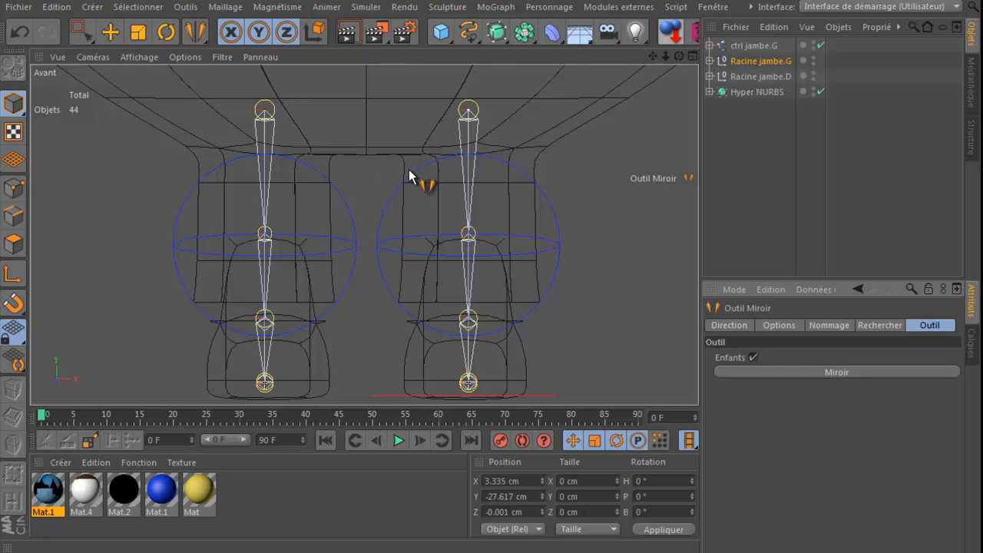
Return to the Move tool and inspect the mirrored joint hierarchy under Racine jambe.D
click(113, 37)
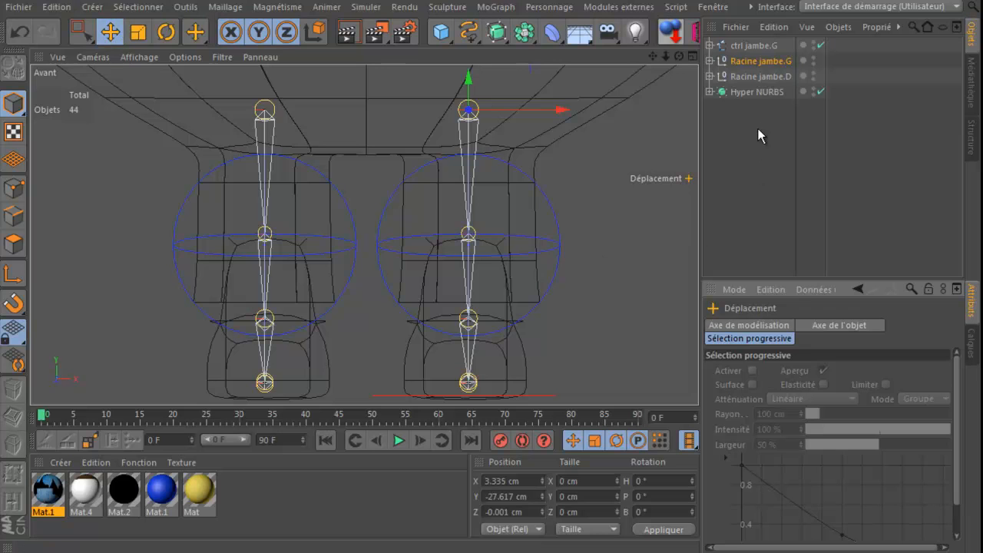
click(596, 153)
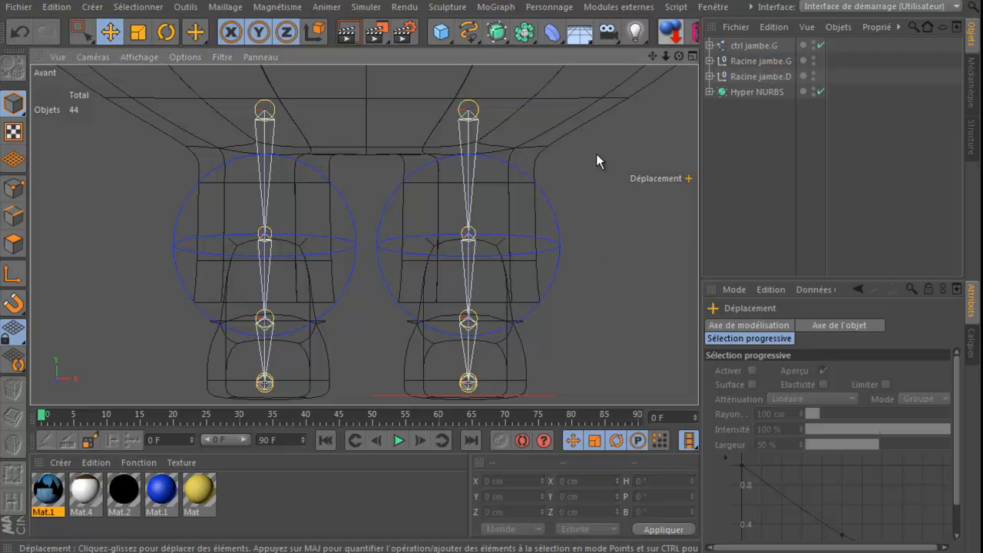
click(741, 60)
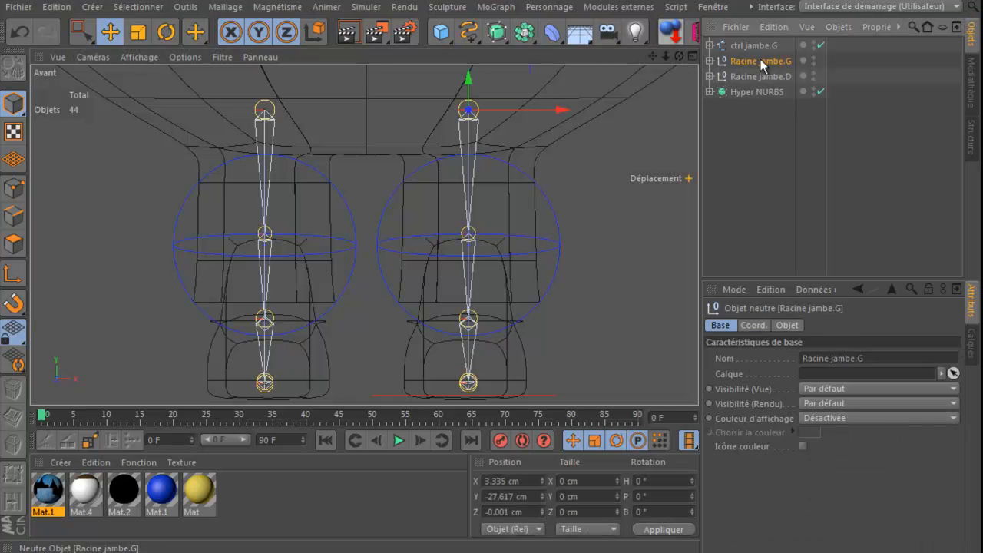
click(751, 75)
click(710, 77)
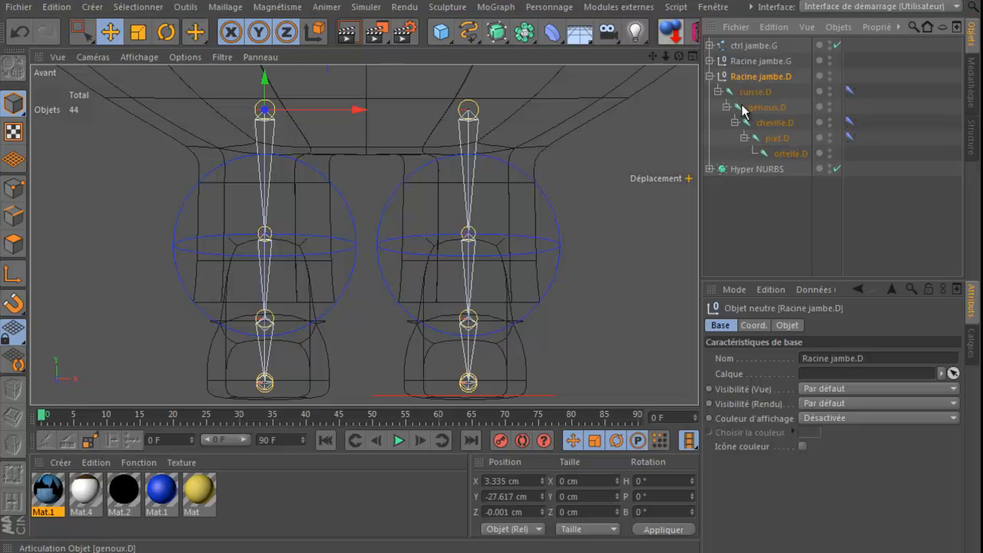
click(708, 76)
Take cheville.D.Cible and its children out of ctrl jambe.G and place them at the root, below Hyper NURBS
click(735, 46)
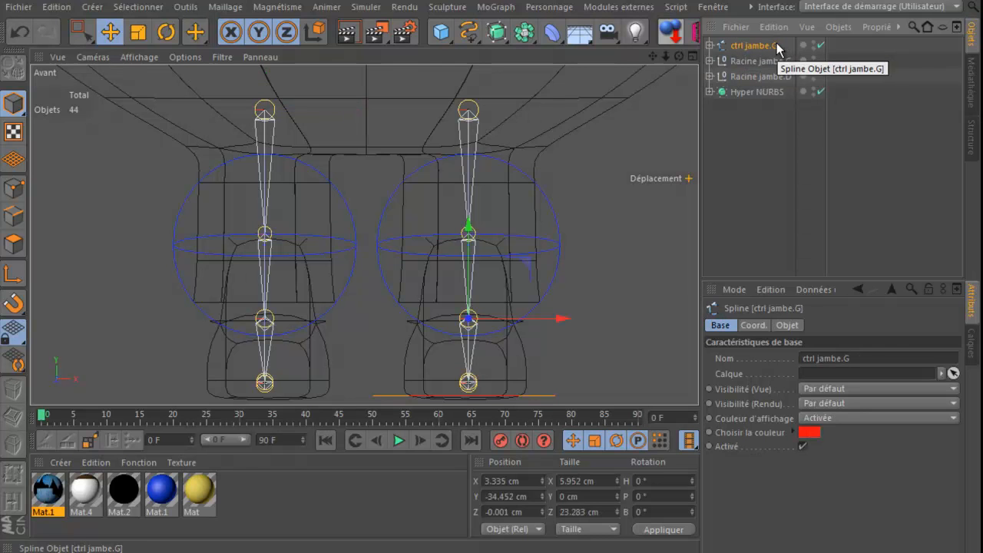
click(711, 46)
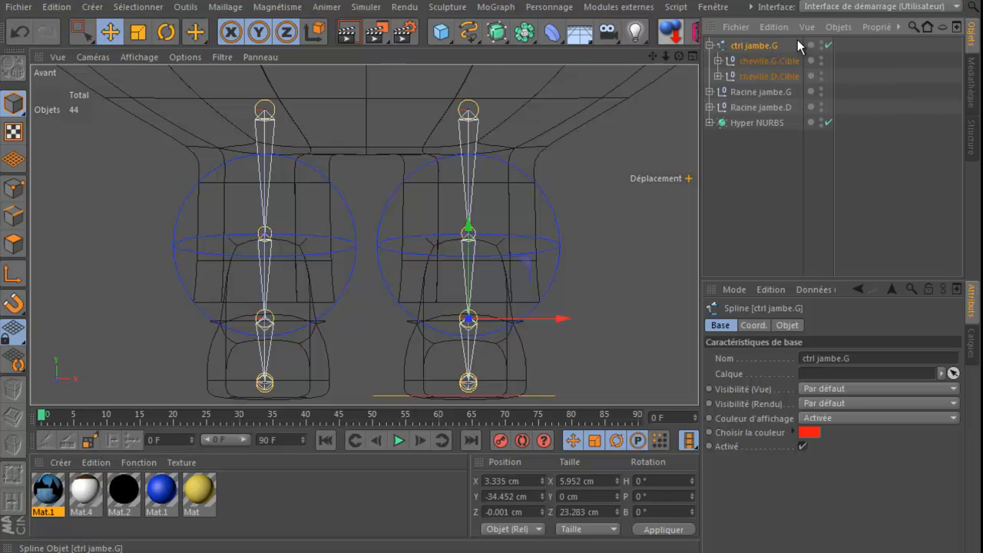
click(716, 76)
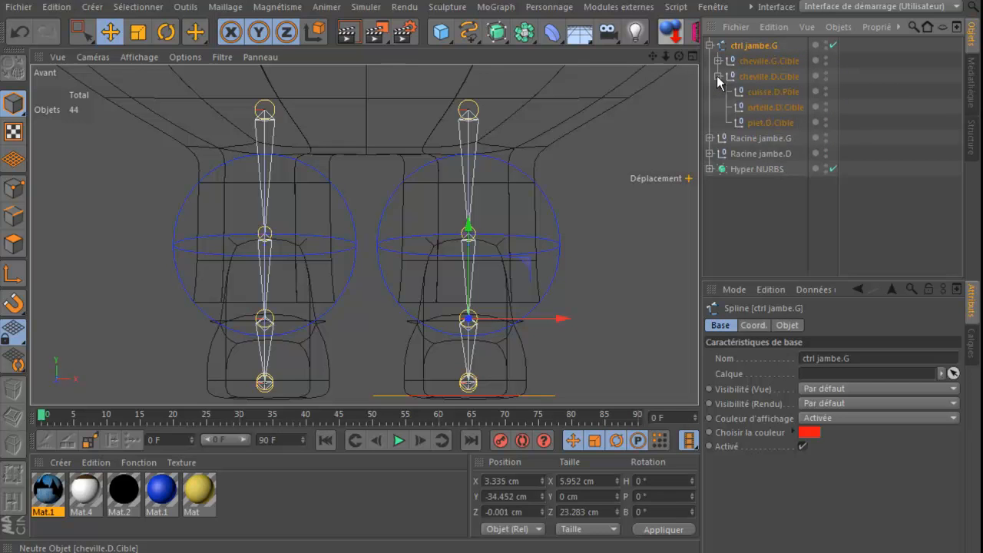
click(717, 62)
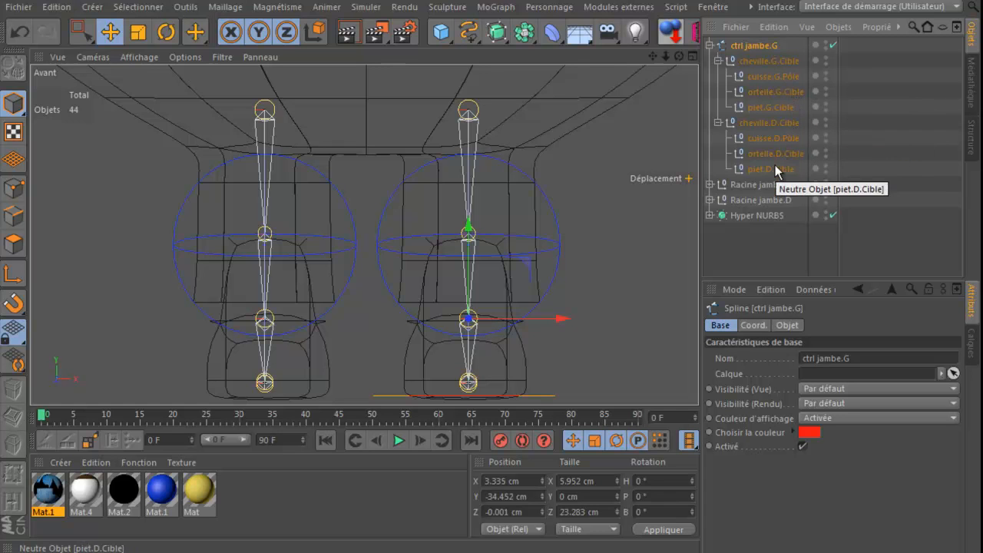
drag(761, 123, 766, 252)
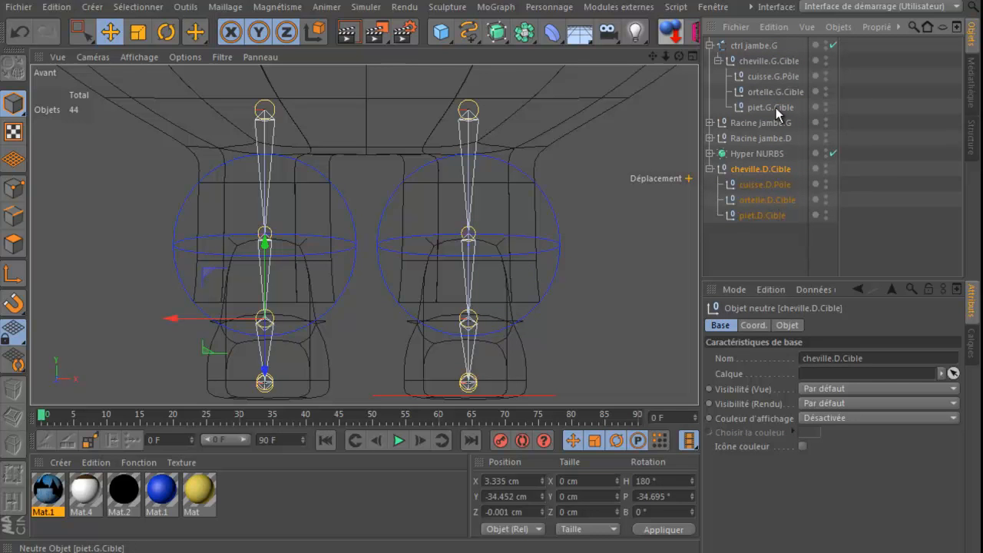
Duplicate ctrl jambe.G and delete the cheville.G.Cible group with its children from the copy
click(752, 48)
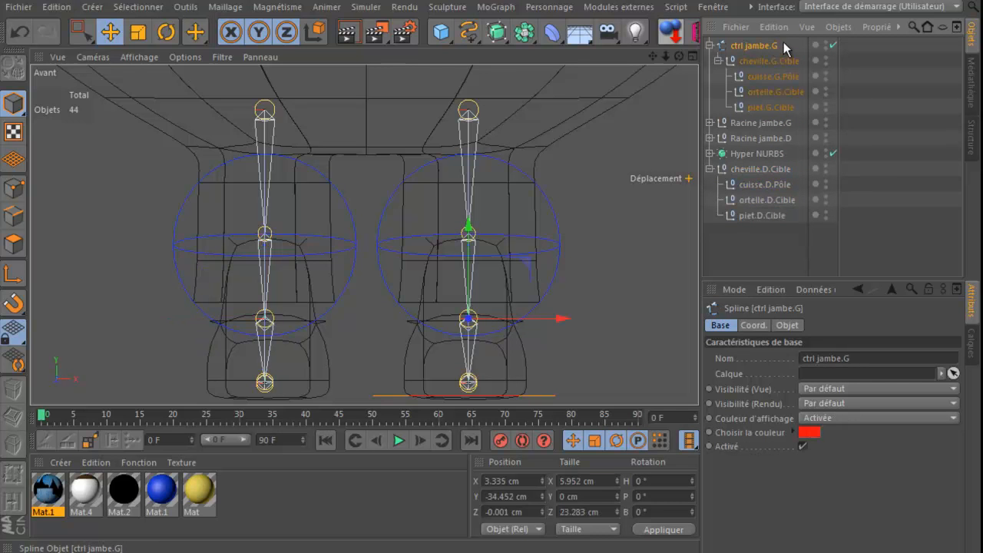
click(709, 46)
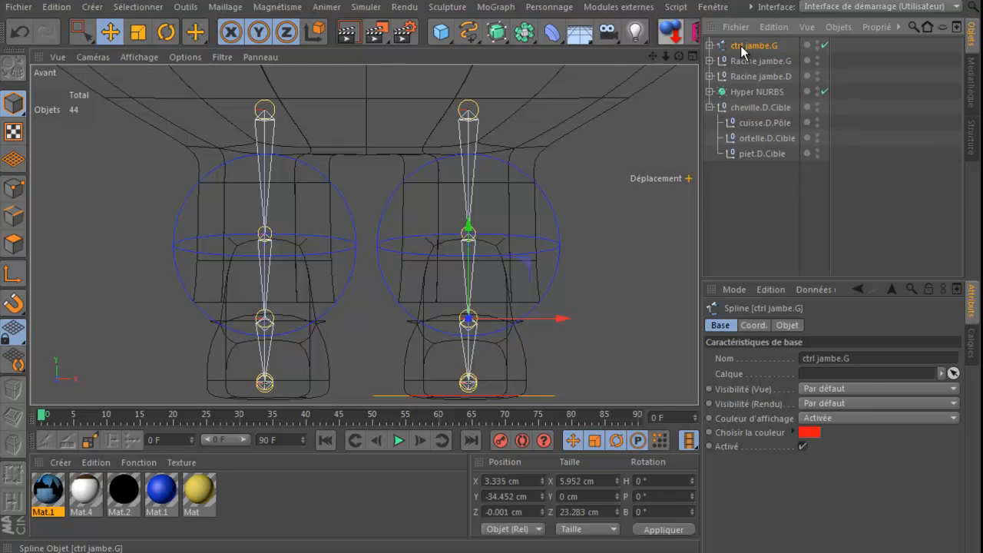
drag(743, 50, 742, 46)
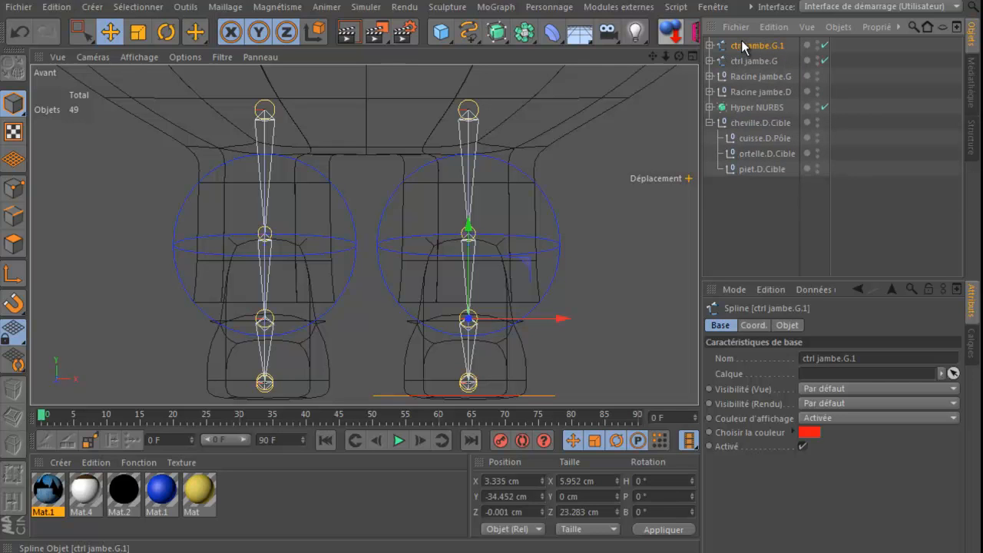
click(710, 44)
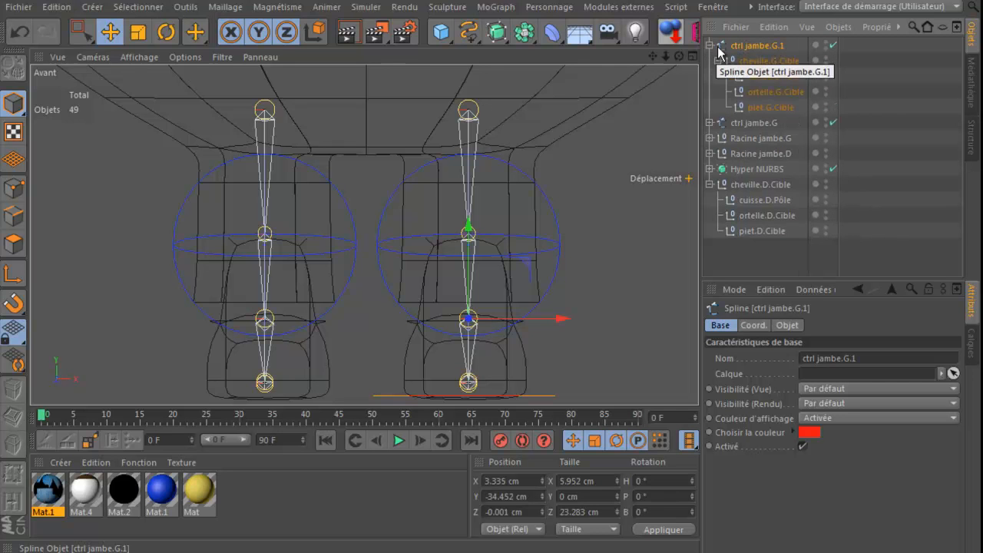
click(760, 61)
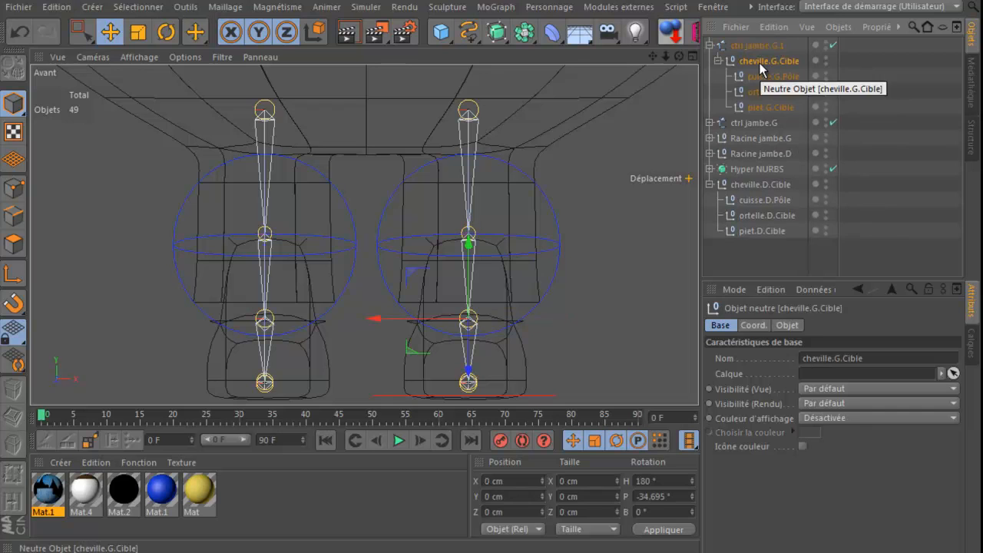
key(Delete)
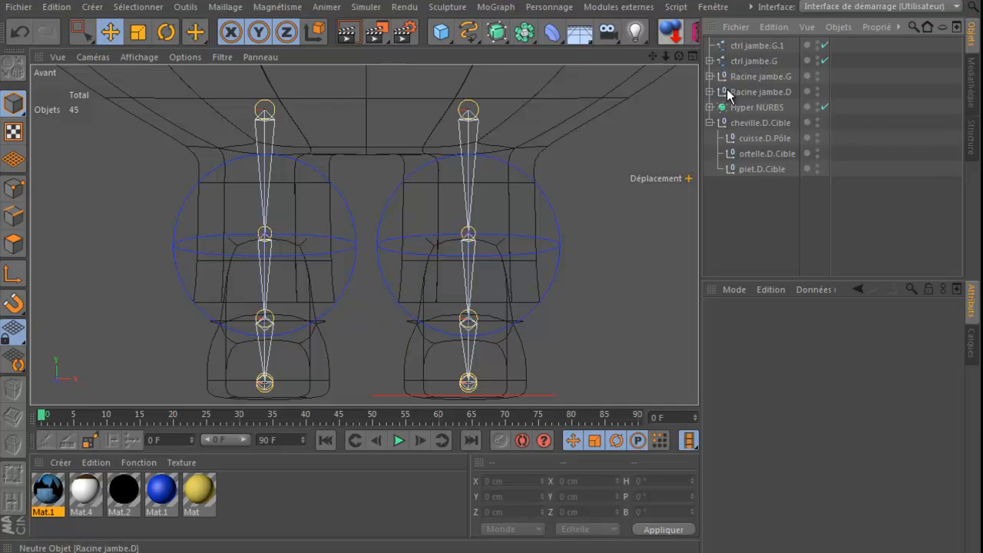
Rename the duplicated controller spline ctrl jambe.G.1 as ctrl jambe.D
click(753, 47)
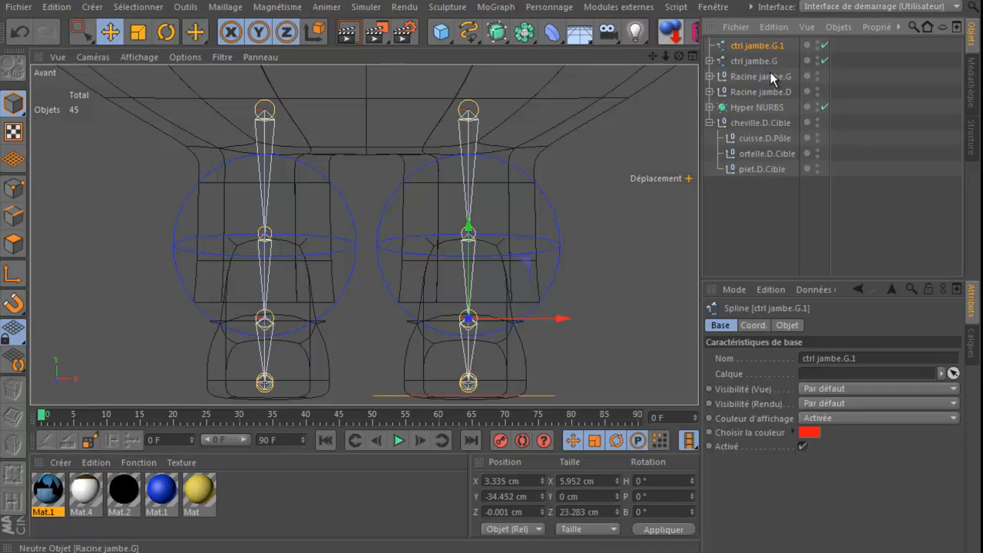
double_click(773, 47)
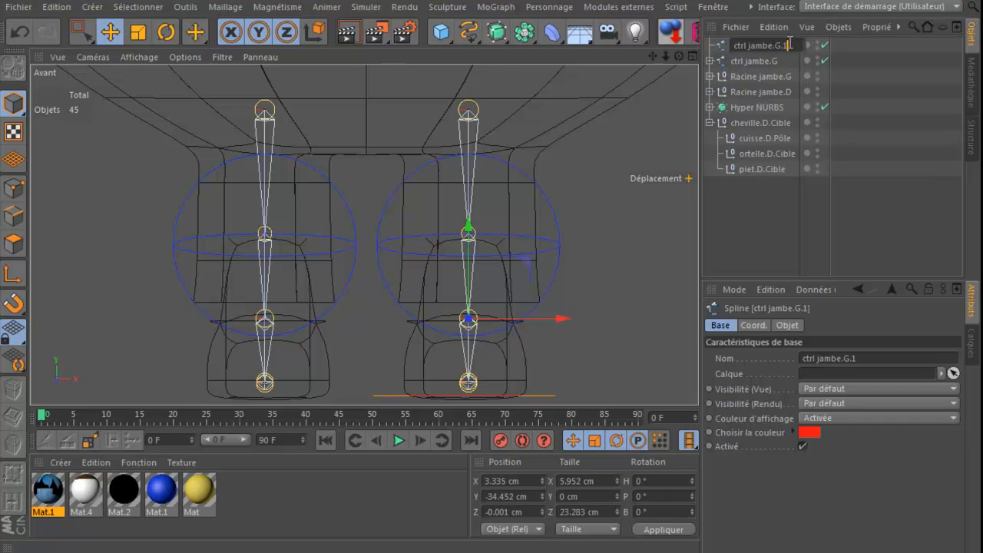
key(BackSpace)
key(BackSpace)
key(BackSpace)
key(BackSpace)
text(.D)
key(Return)
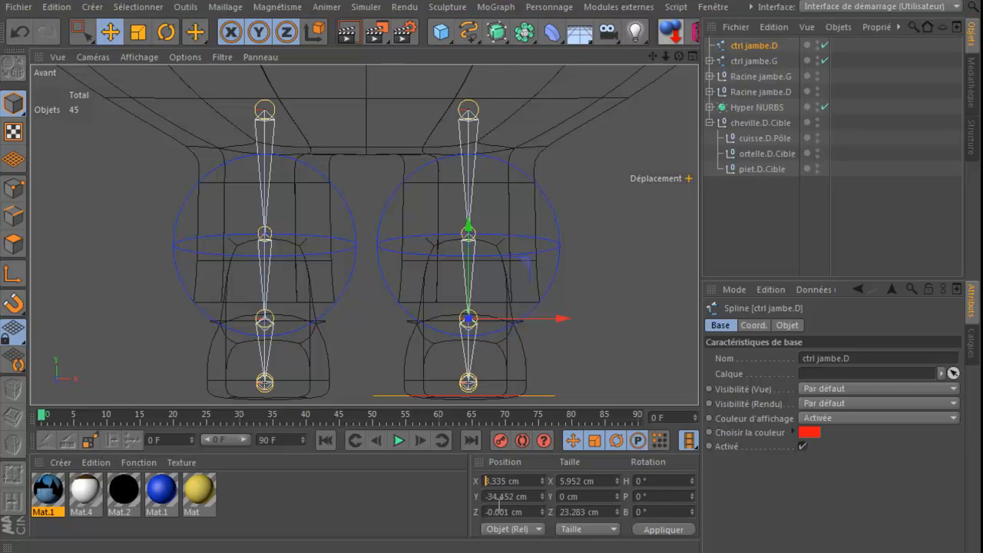
Set the X position of ctrl jambe.D to -3.335 cm, placing it under the opposite foot
text(-)
key(Return)
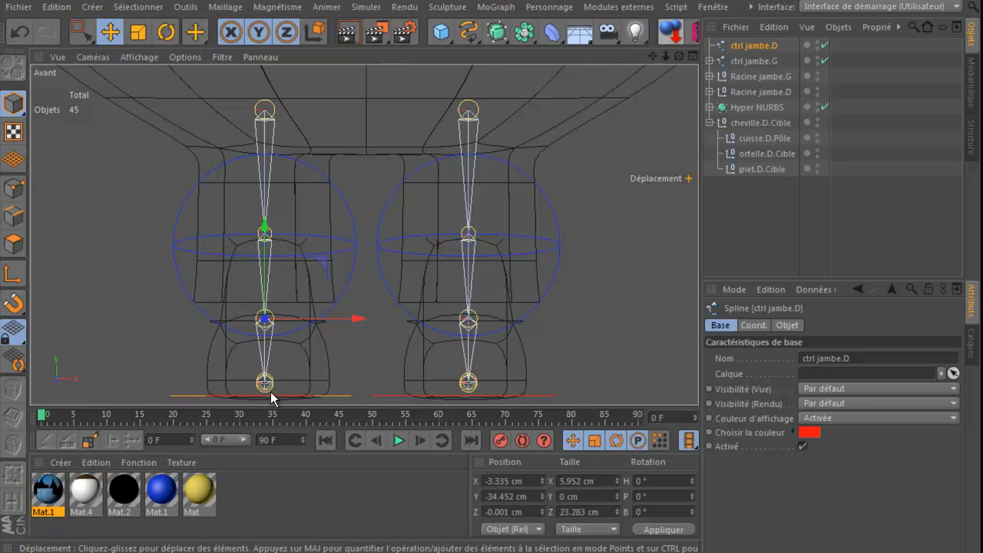
mouse_move(751, 207)
mouse_down()
mouse_move(764, 133)
mouse_move(758, 191)
mouse_up()
Collapse cheville.D.Cible and make it a child of ctrl jambe.D in the object hierarchy
click(710, 123)
click(751, 122)
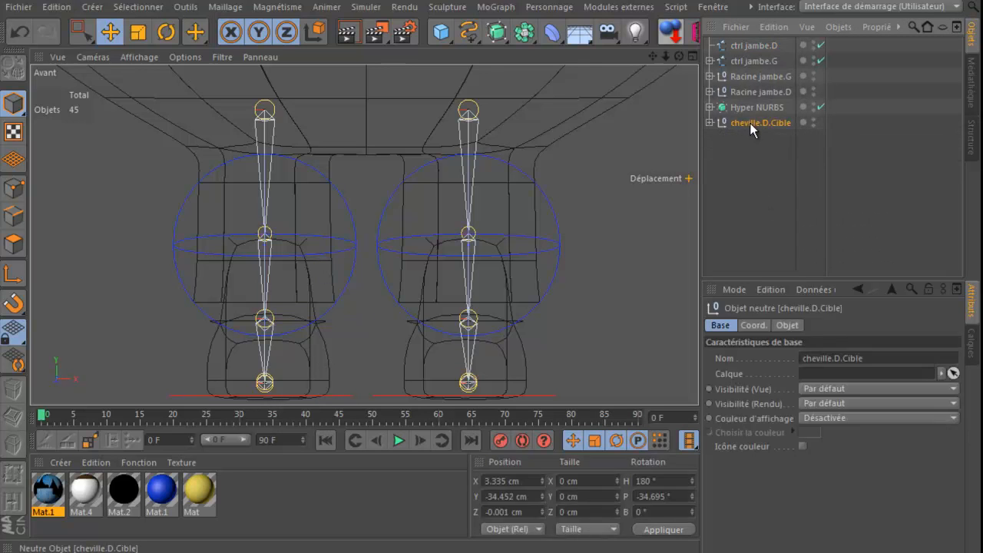
drag(765, 129, 766, 107)
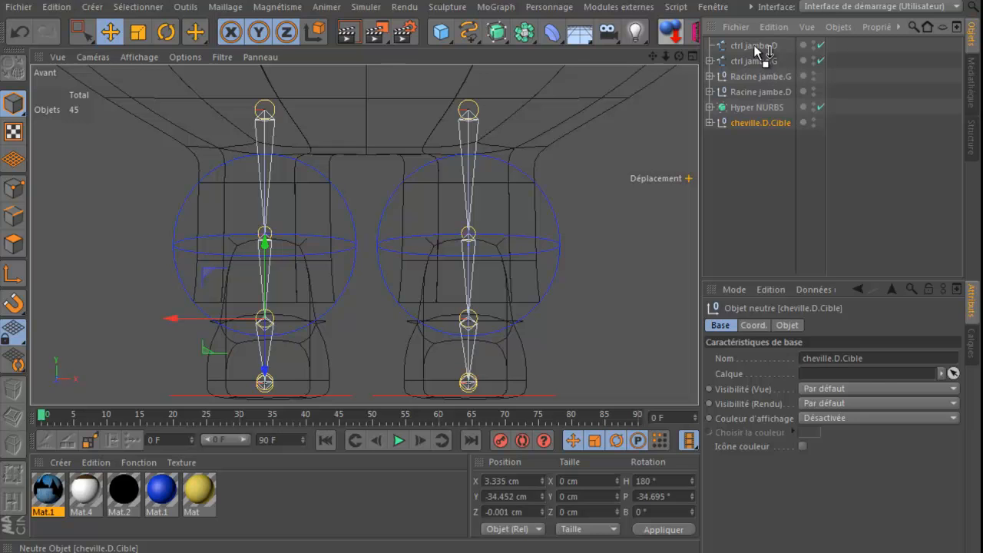
drag(753, 45, 753, 45)
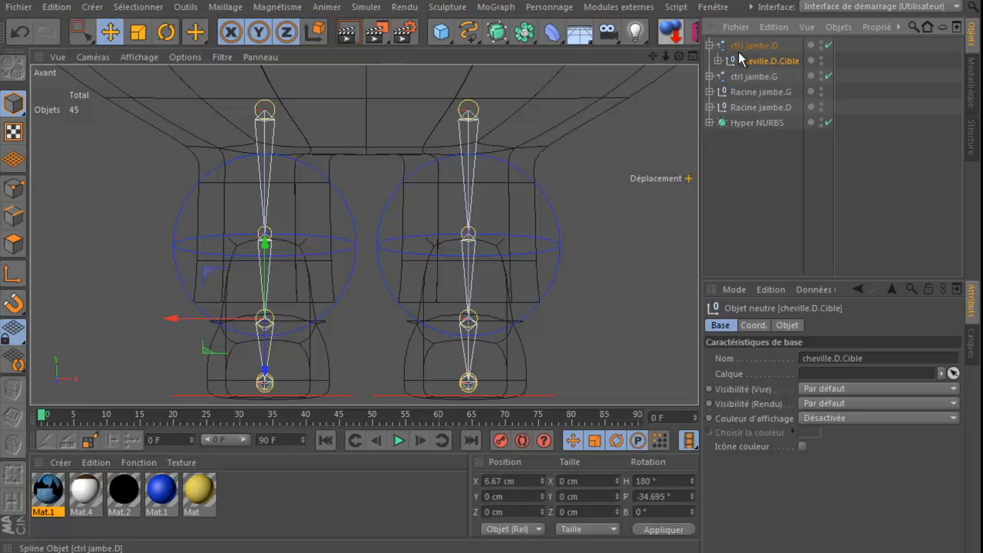
click(709, 46)
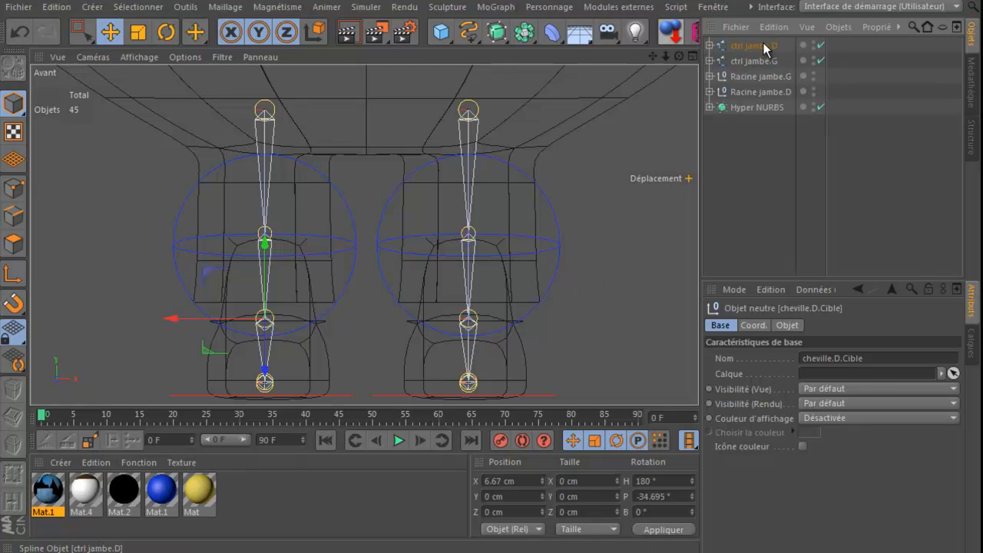
In the full-size perspective view, change the display color of ctrl jambe.D to green with a hue of 131°
middle_click(169, 172)
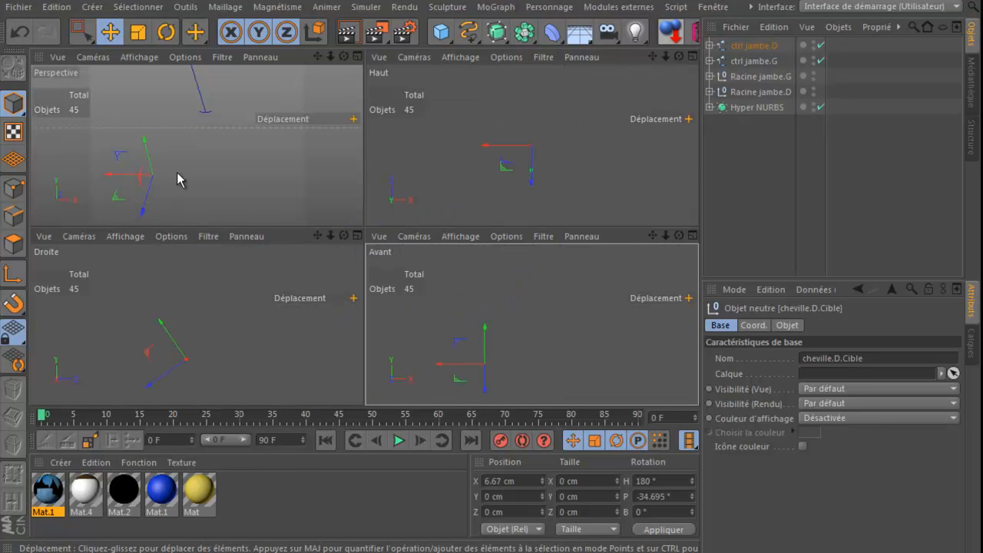
middle_click(179, 176)
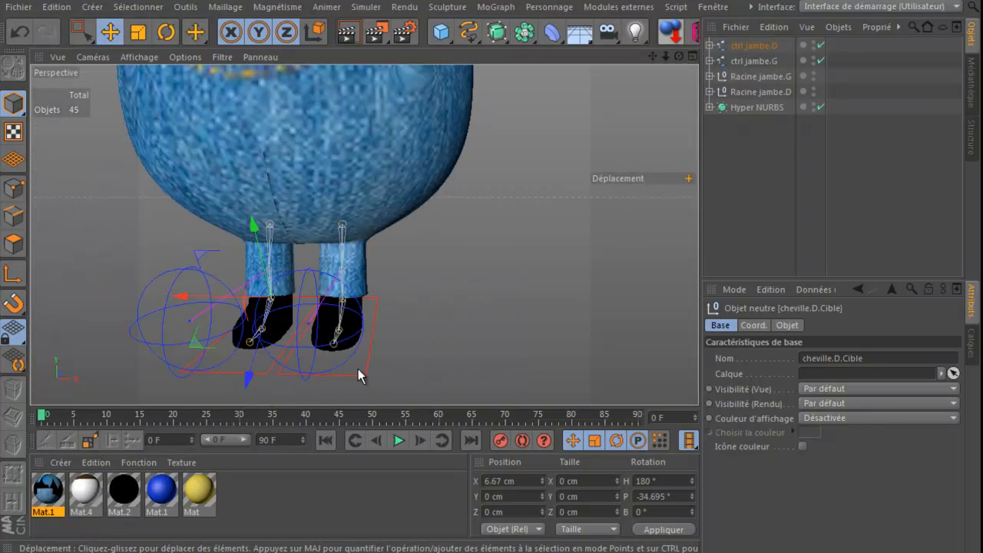
click(753, 45)
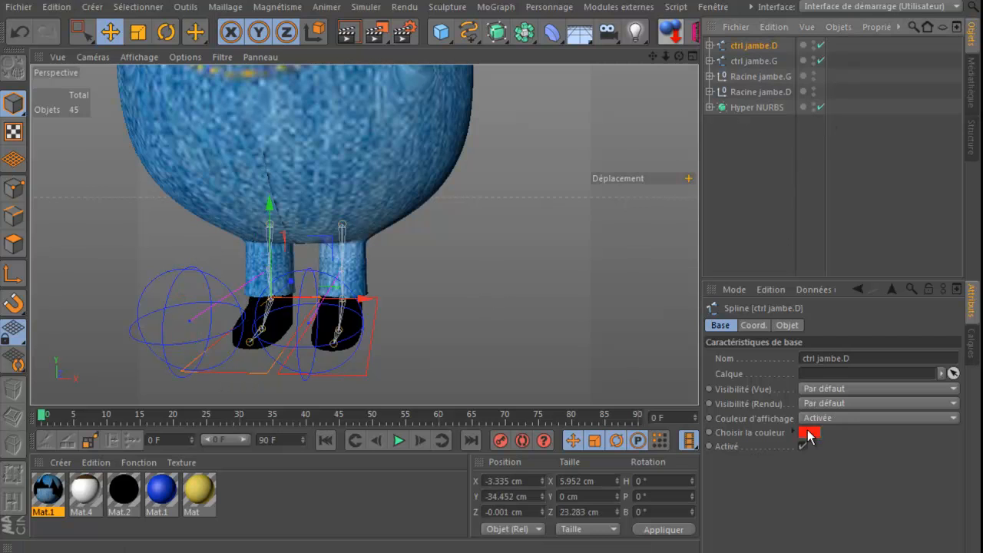
click(787, 325)
click(753, 325)
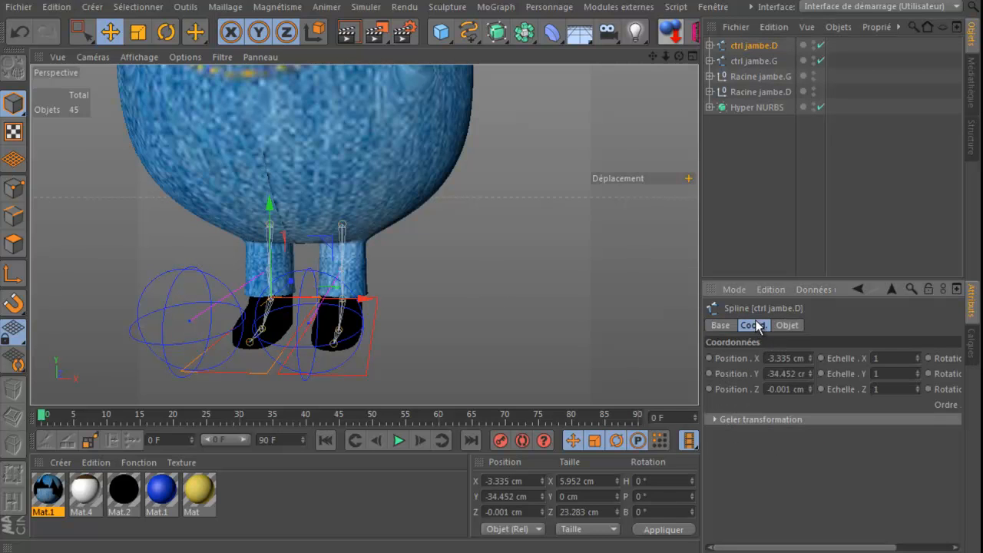
click(720, 325)
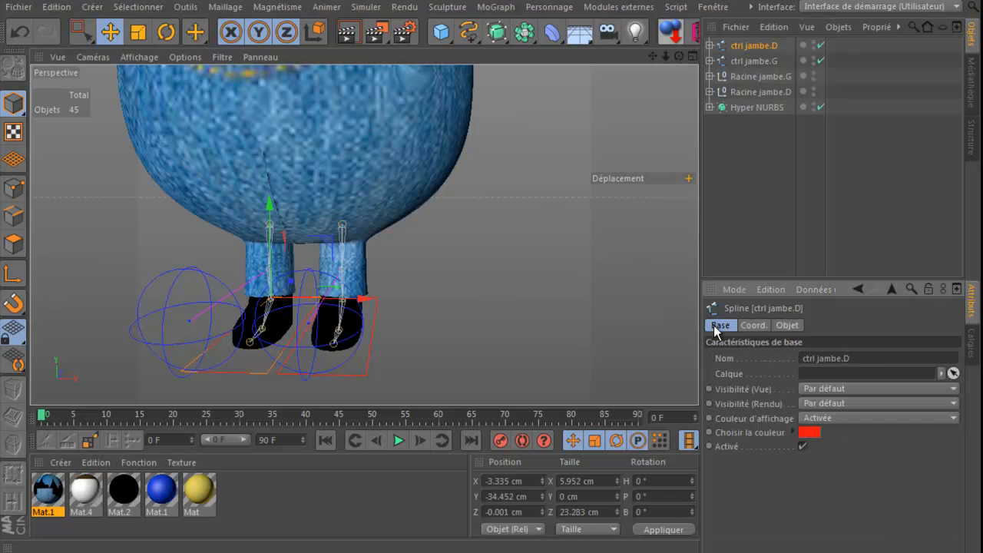
click(810, 434)
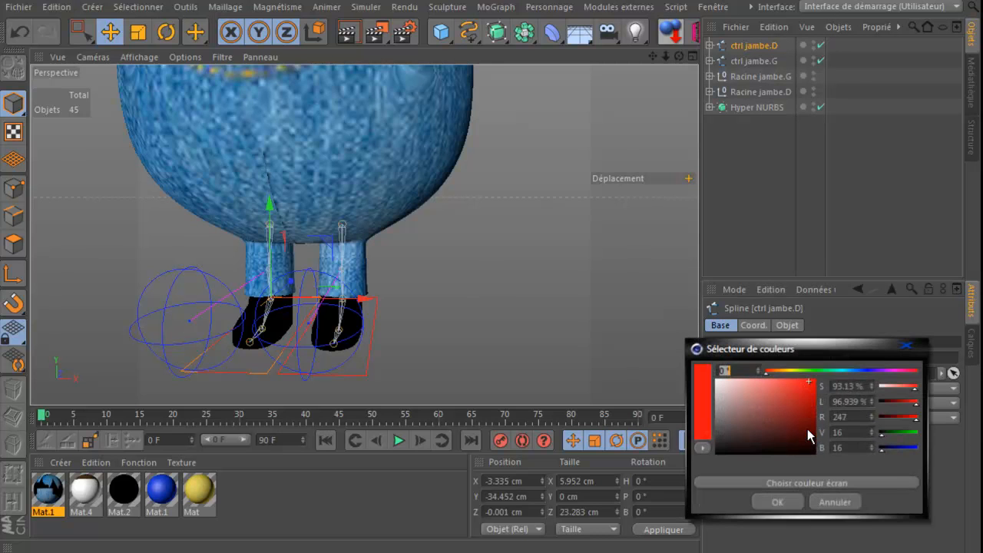
click(821, 371)
click(777, 502)
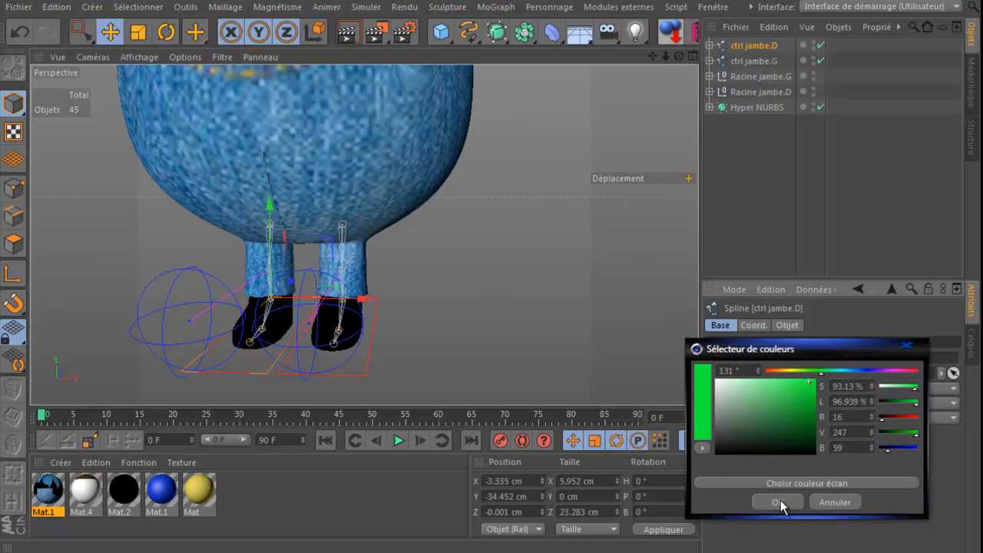
click(758, 212)
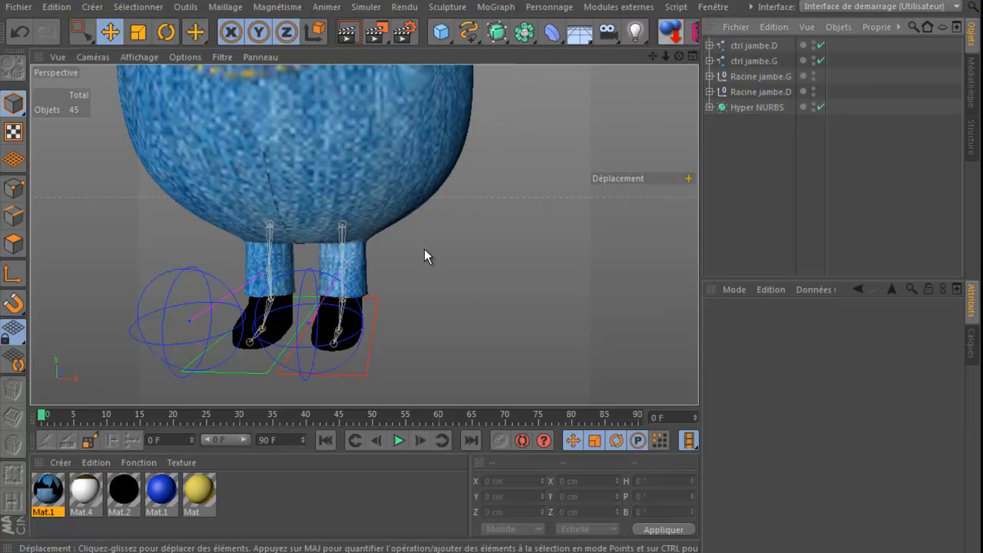
Try moving the ctrl jambe.D controller slightly in its YZ plane, and undo the move
click(264, 373)
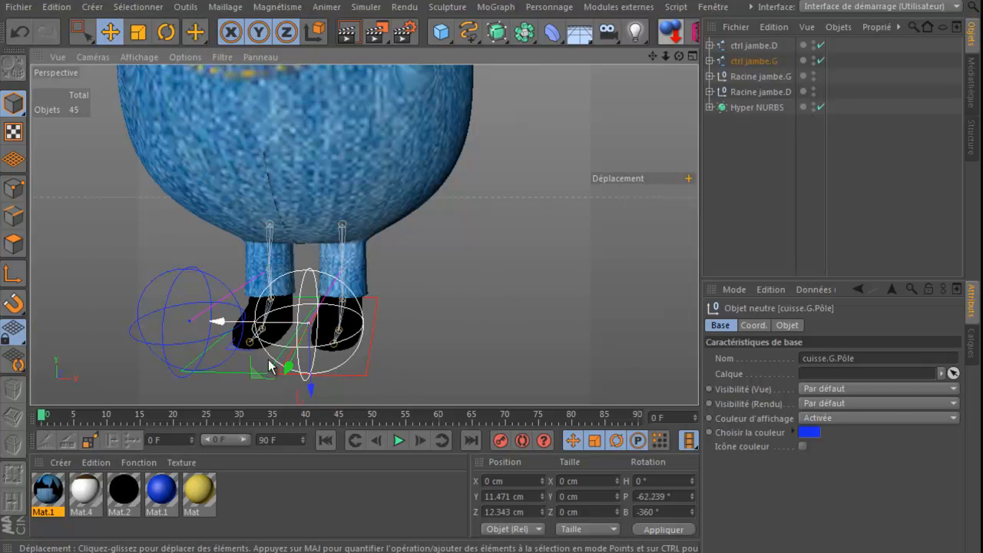
click(231, 372)
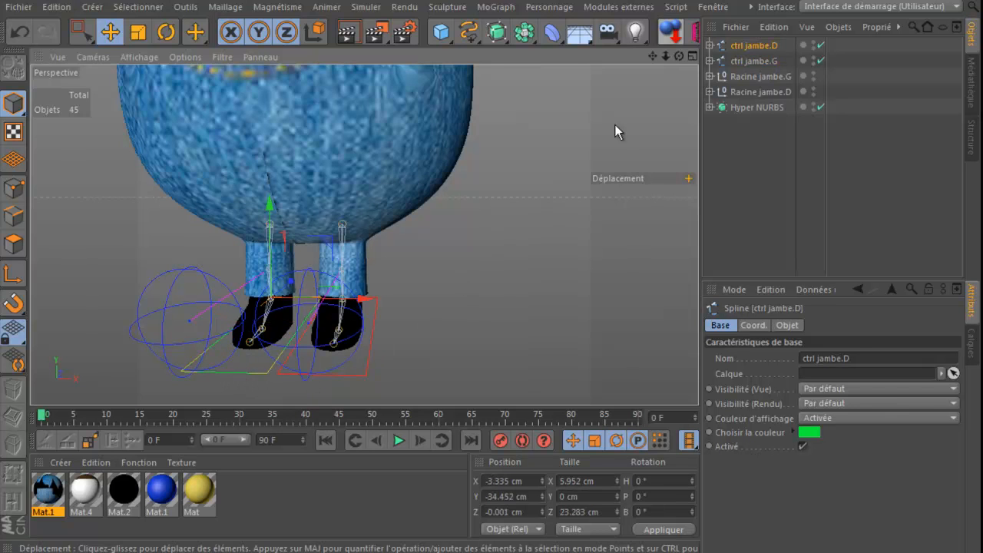
drag(678, 56, 490, 176)
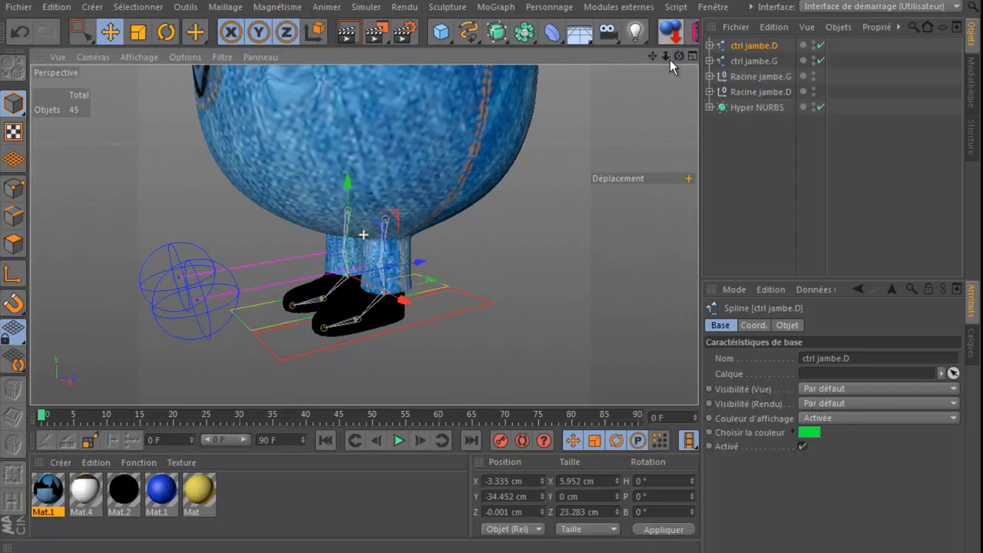
click(263, 332)
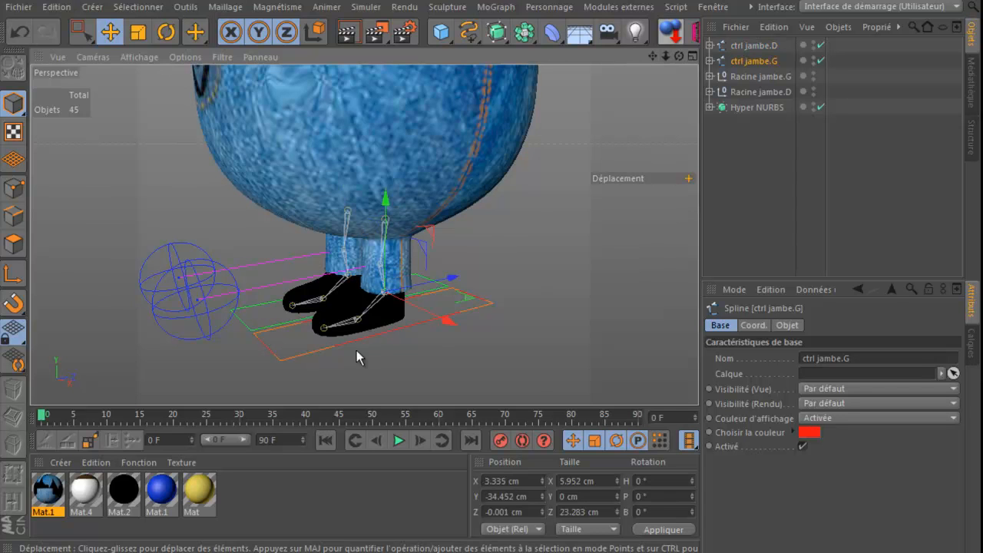
click(752, 46)
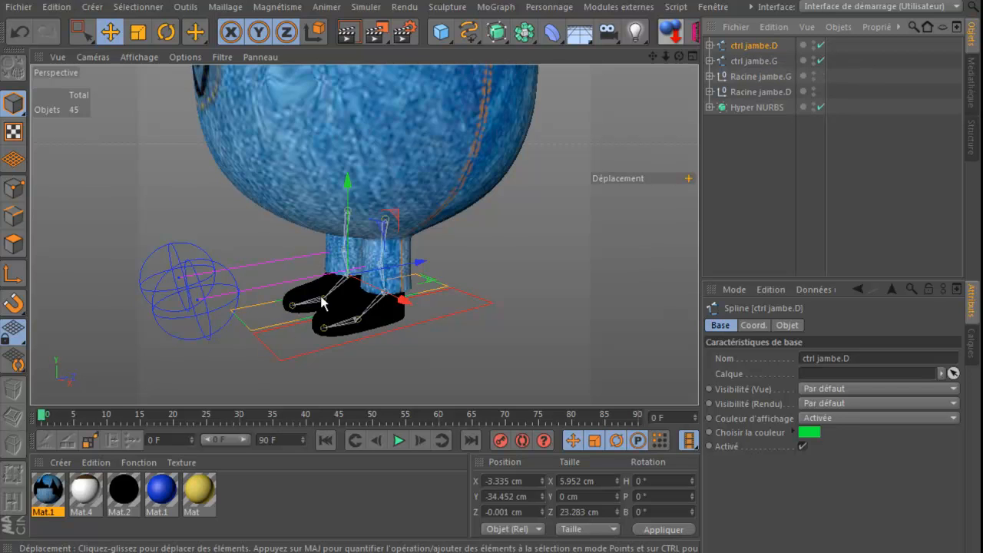
mouse_move(394, 220)
mouse_down()
mouse_move(383, 182)
mouse_move(394, 218)
mouse_up()
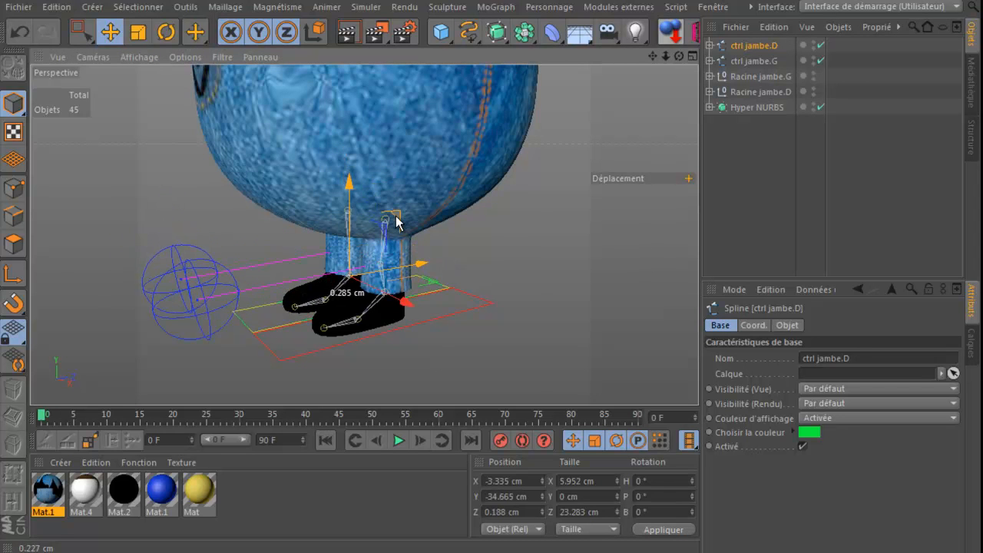
click(29, 32)
Check how easily the red and green leg controllers can be picked beside the pole spheres in the perspective view
drag(681, 57, 490, 169)
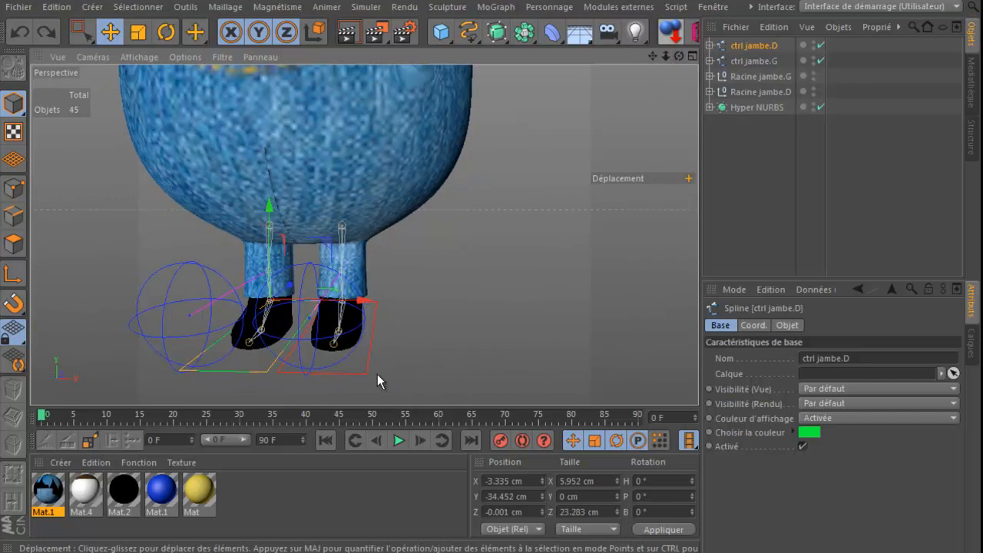
click(367, 372)
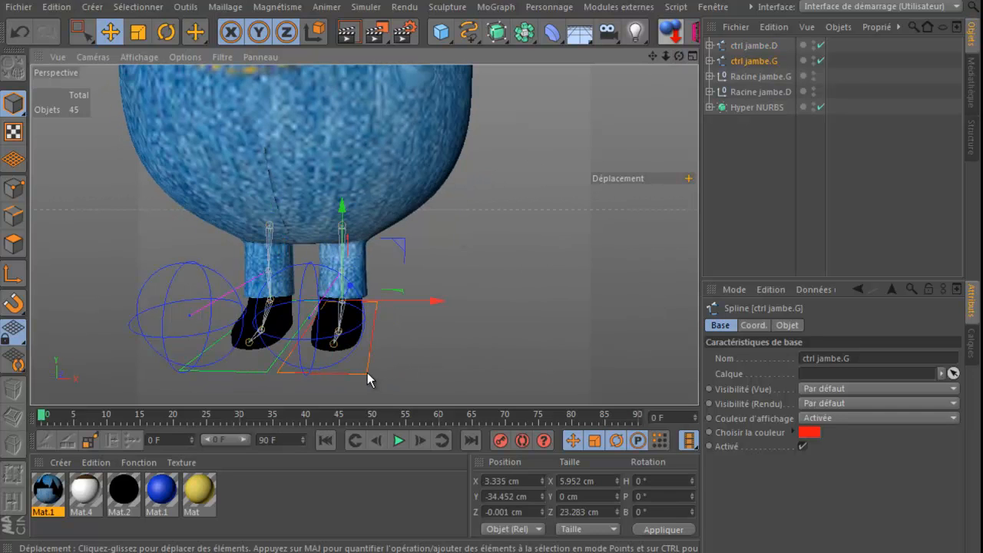
click(262, 373)
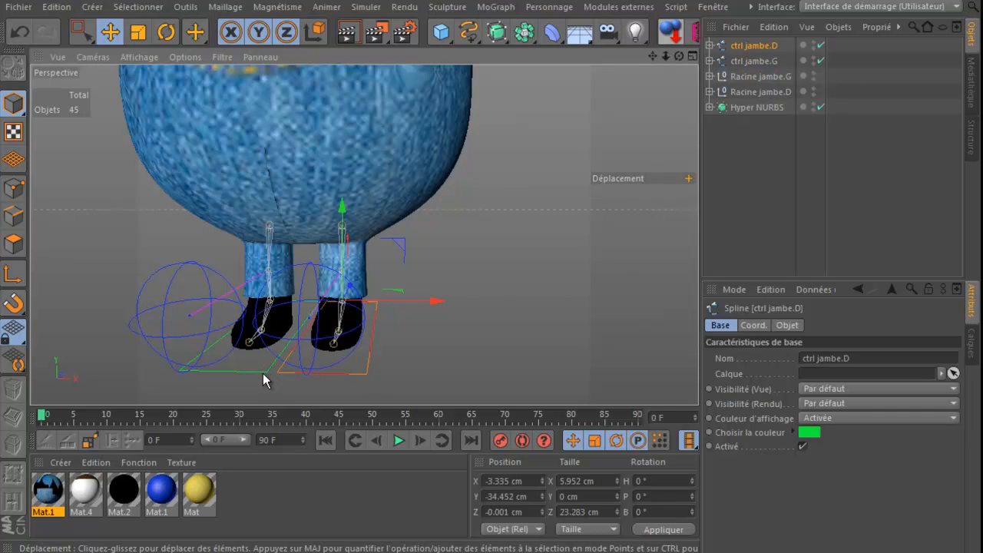
click(364, 374)
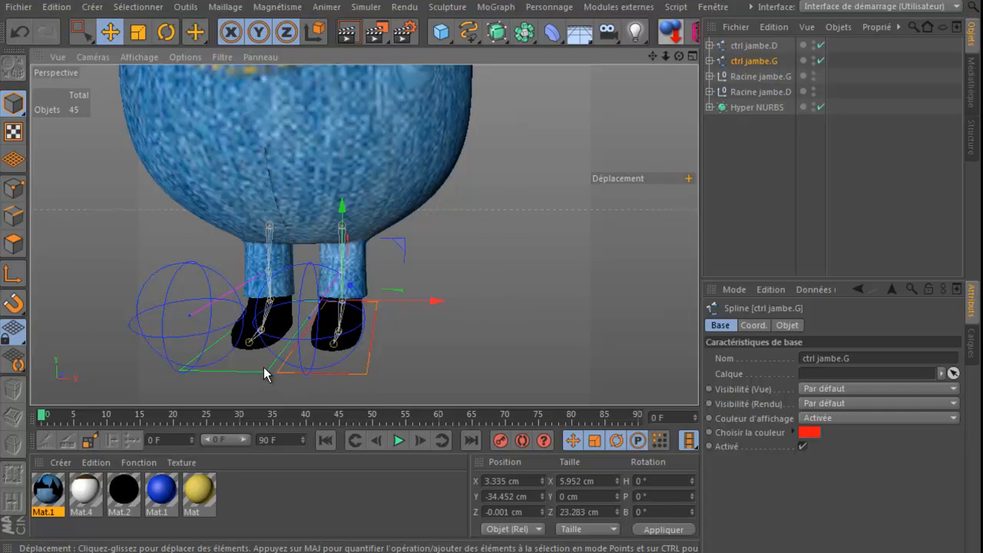
click(204, 365)
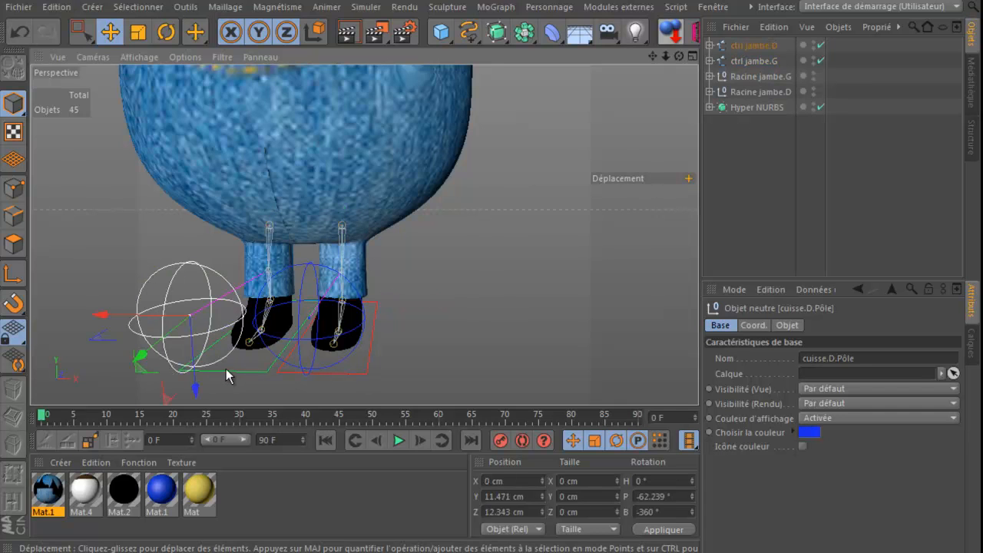
click(228, 371)
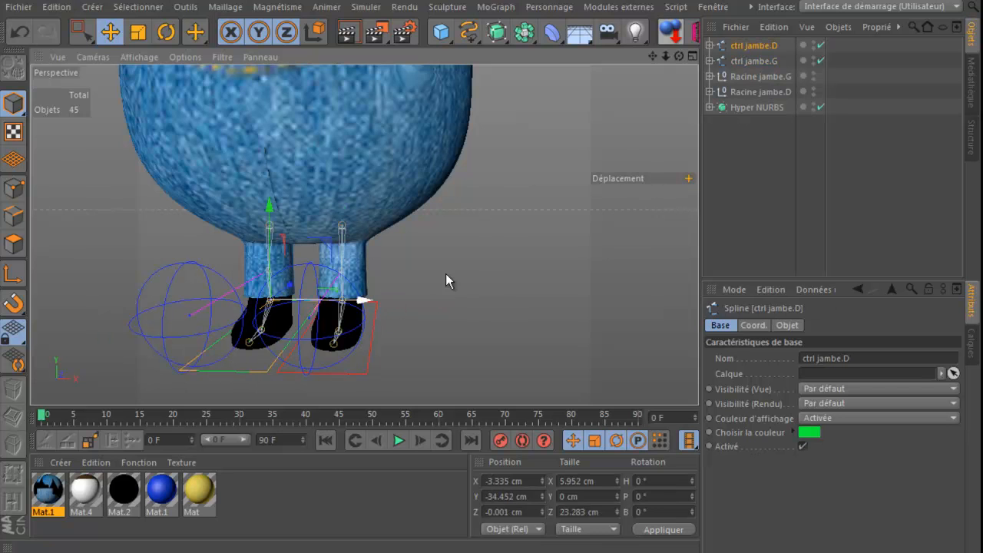
click(753, 149)
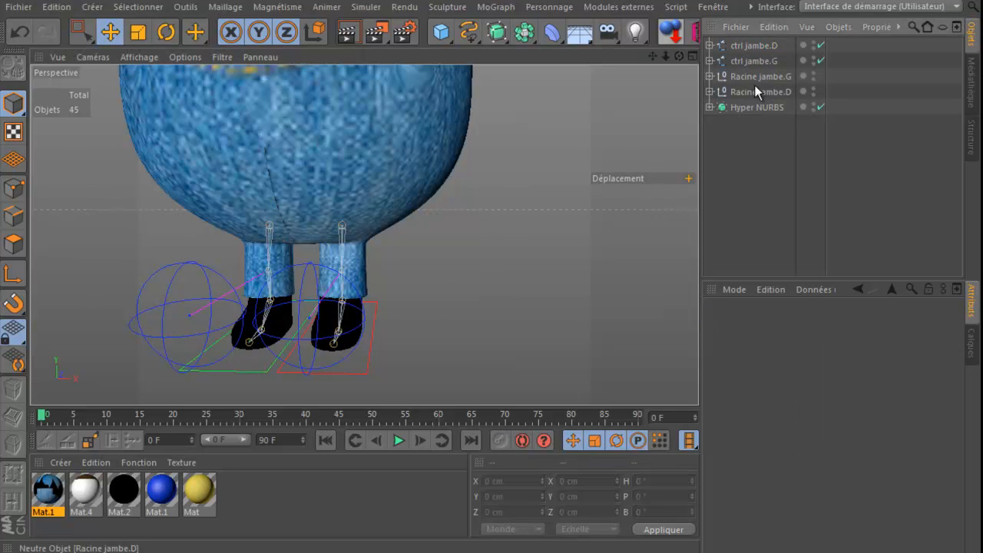
Add ctrl jambe.D and ctrl jambe.G as on-screen labels on opposite sides of the minion in the perspective view
click(753, 46)
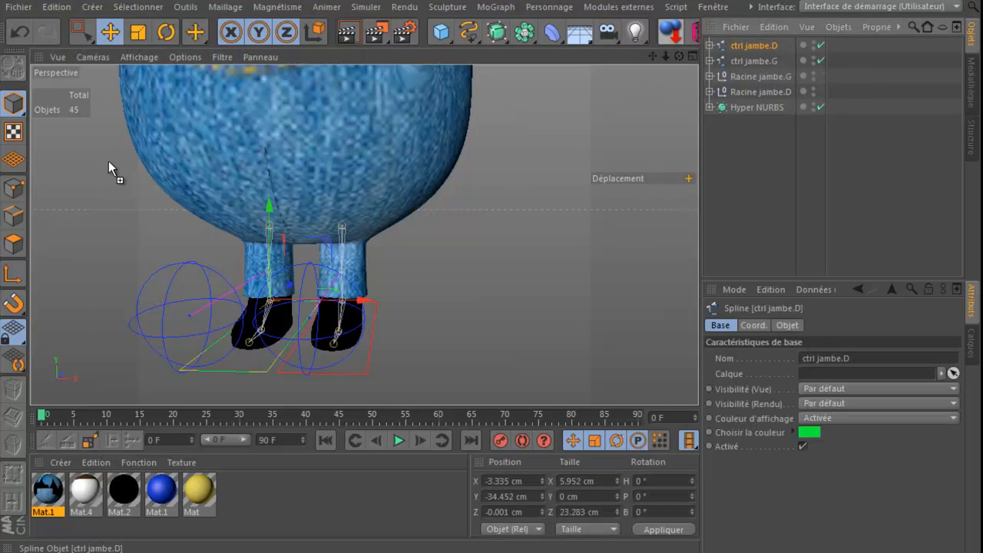
drag(91, 159, 117, 165)
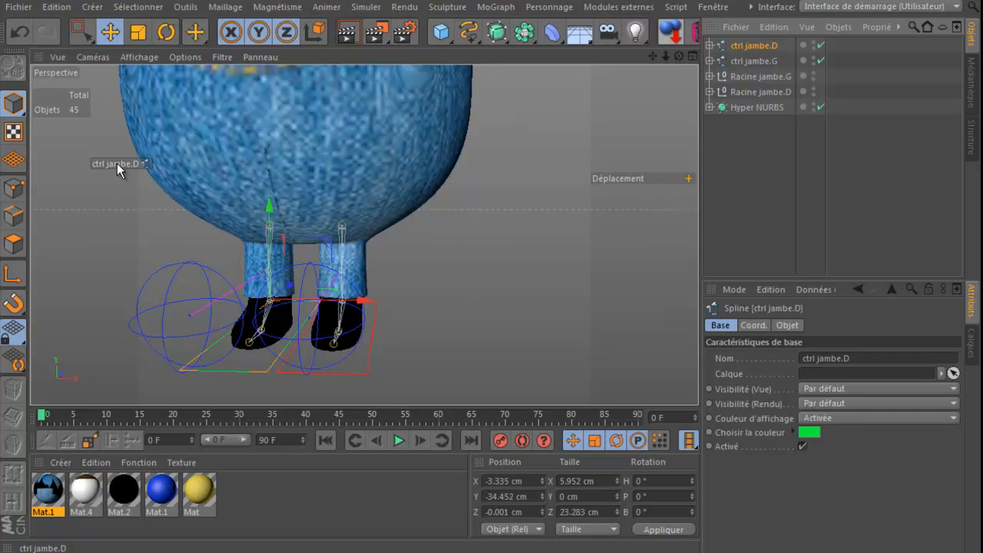
drag(116, 163, 85, 146)
drag(746, 61, 592, 132)
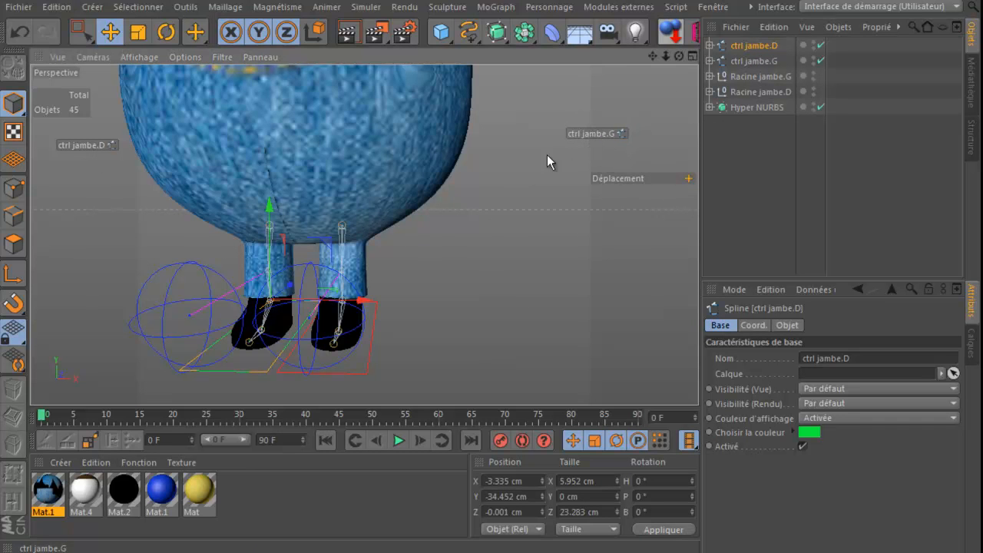
click(503, 272)
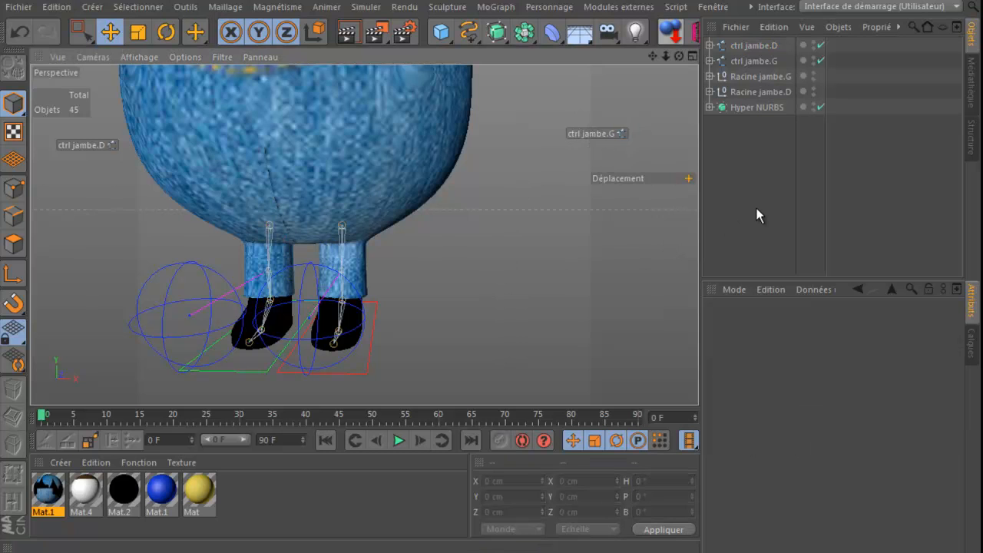
Hide the cheville.D.Cible and cheville.G.Cible target nulls of both leg controllers in the viewport
click(78, 145)
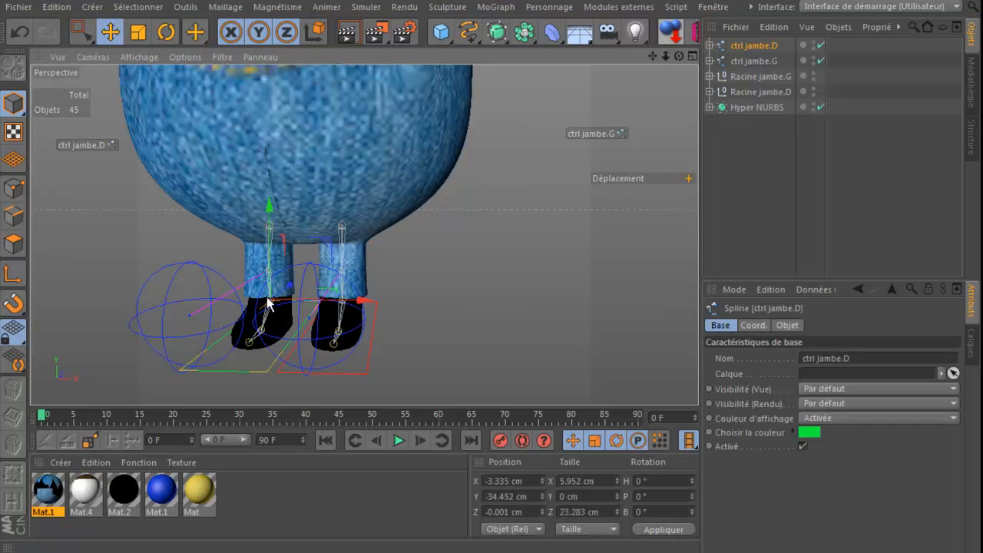
drag(679, 56, 482, 165)
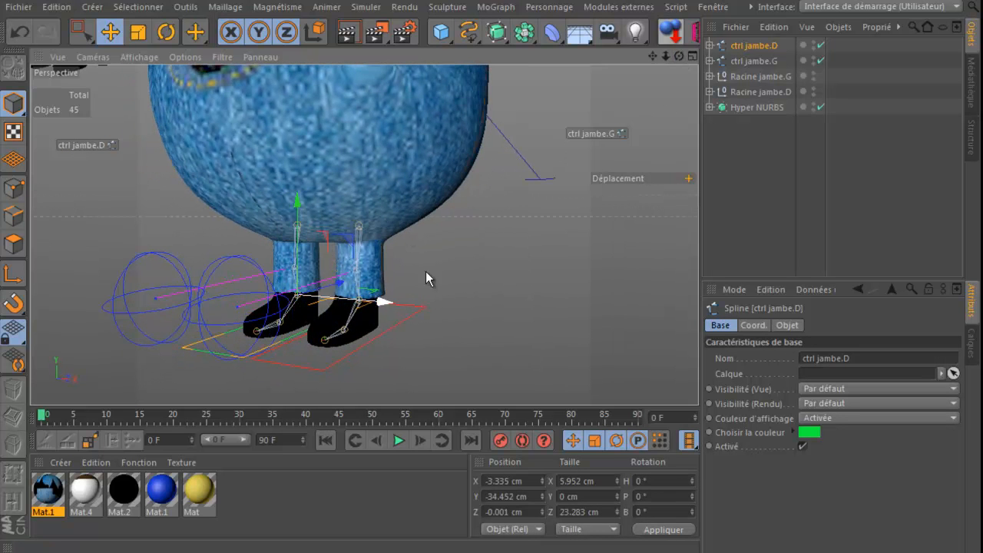
click(709, 45)
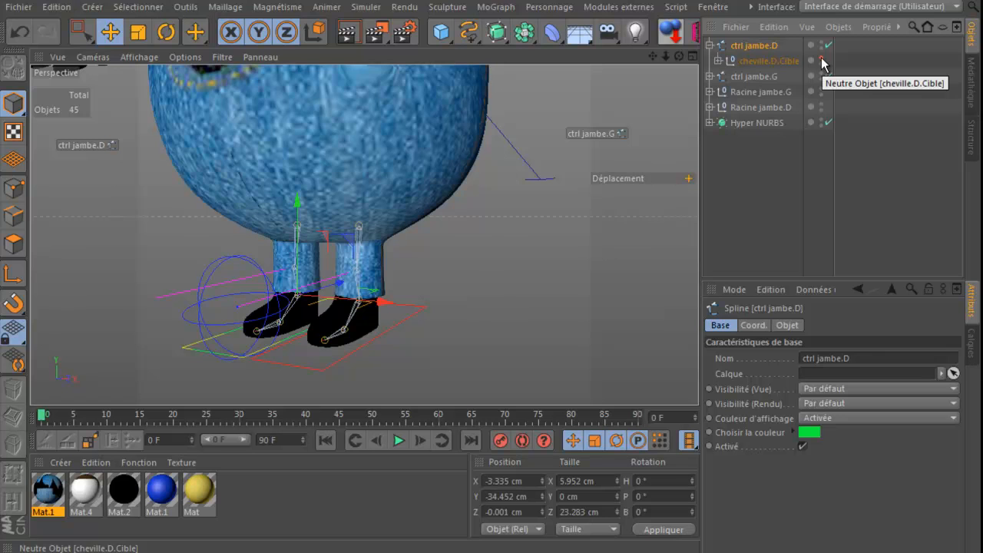
click(710, 76)
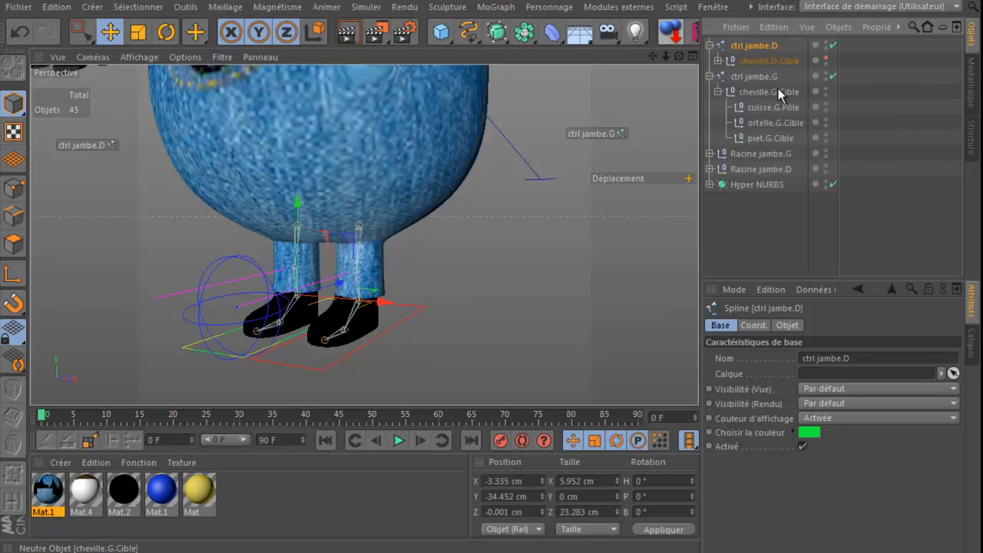
click(826, 90)
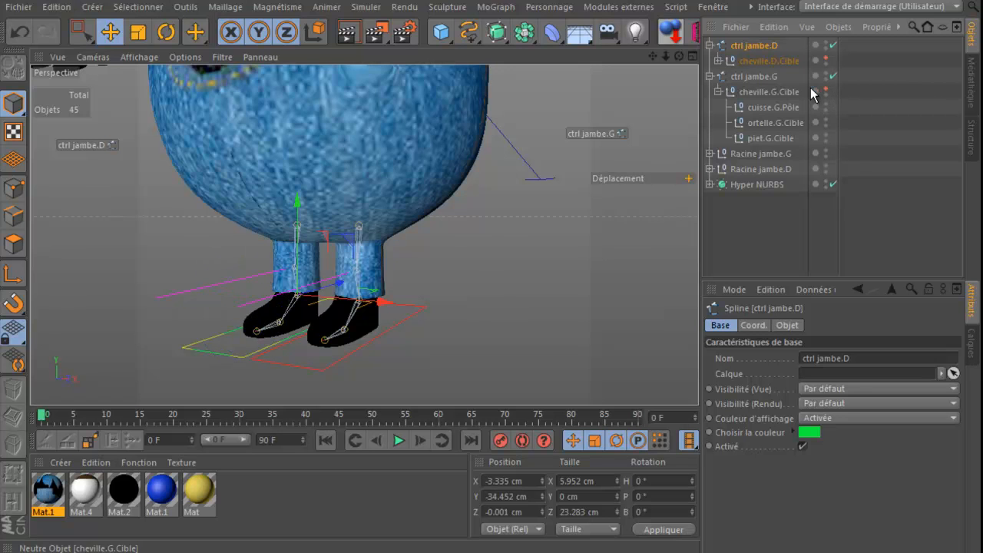
click(710, 77)
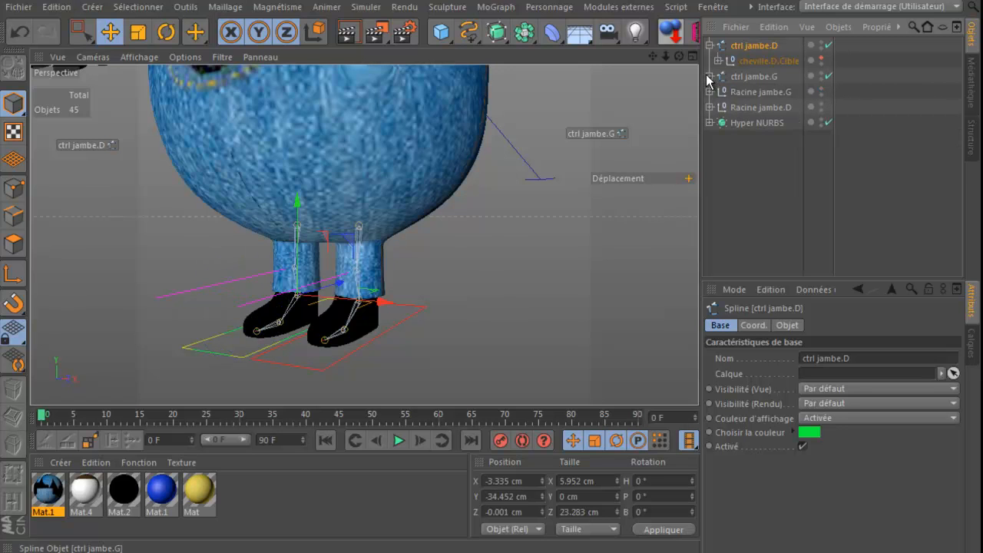
click(709, 48)
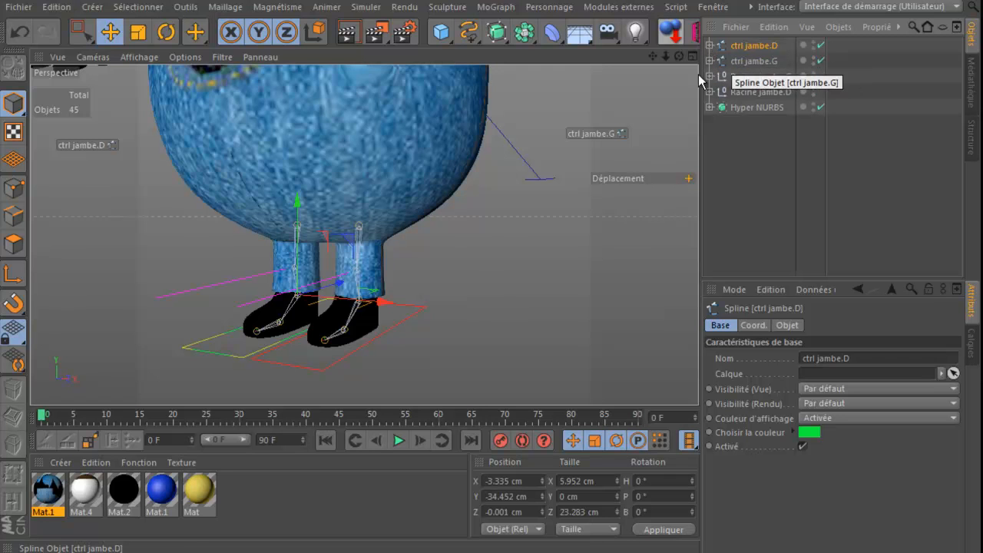
click(568, 303)
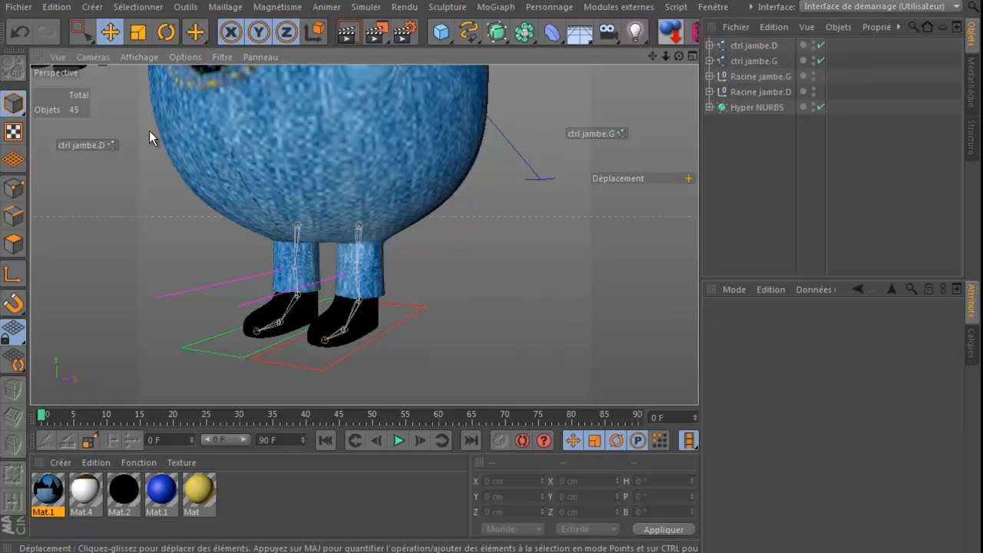
Try moving ctrl jambe.D and ctrl jambe.G in turn after selecting each through its on-screen label, and undo both moves
click(77, 144)
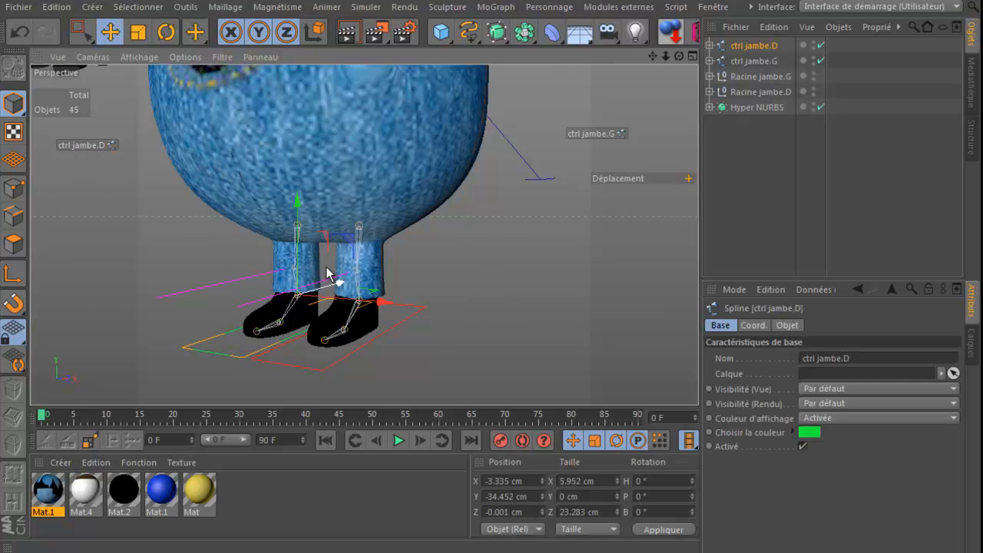
mouse_move(325, 240)
mouse_down()
mouse_move(315, 199)
mouse_move(301, 223)
mouse_move(323, 198)
mouse_move(330, 250)
mouse_move(314, 213)
mouse_move(285, 246)
mouse_move(287, 260)
mouse_move(299, 222)
mouse_move(320, 233)
mouse_move(325, 249)
mouse_up()
click(20, 32)
click(592, 133)
drag(390, 257, 372, 247)
click(20, 32)
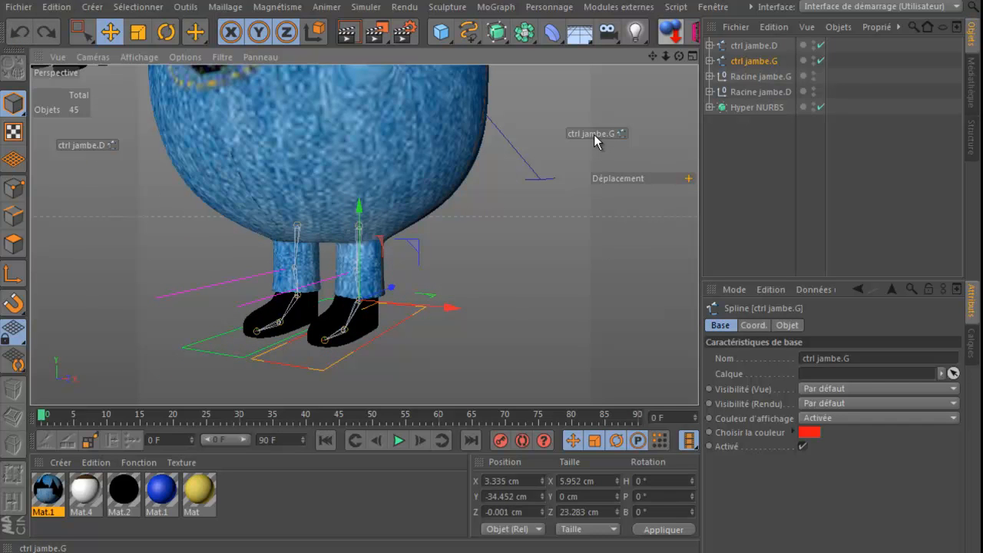
Move the ctrl jambe.G and ctrl jambe.D on-screen labels up to the upper edge of the perspective view, on opposite sides of the minion
ctrl+drag(594, 134, 638, 80)
click(82, 146)
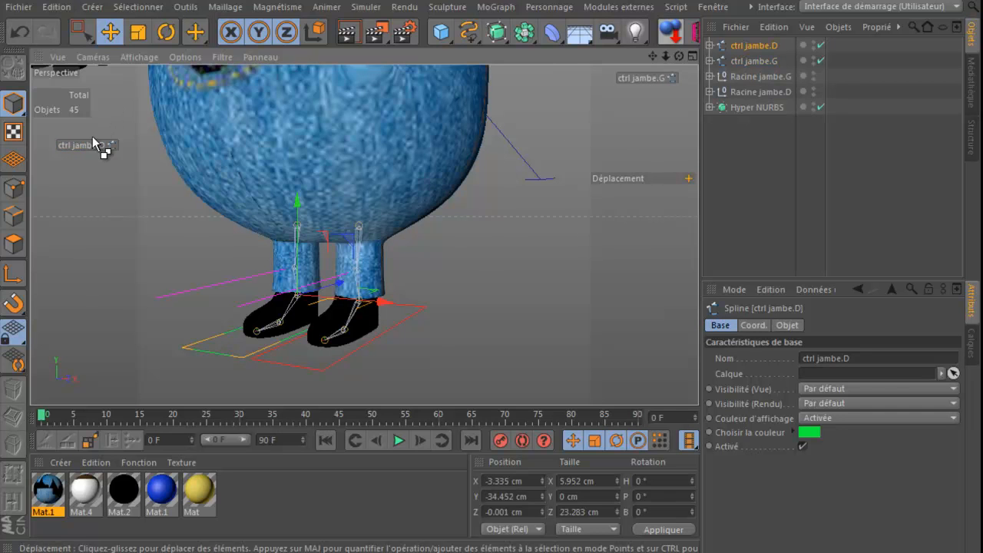
ctrl+drag(90, 145, 123, 90)
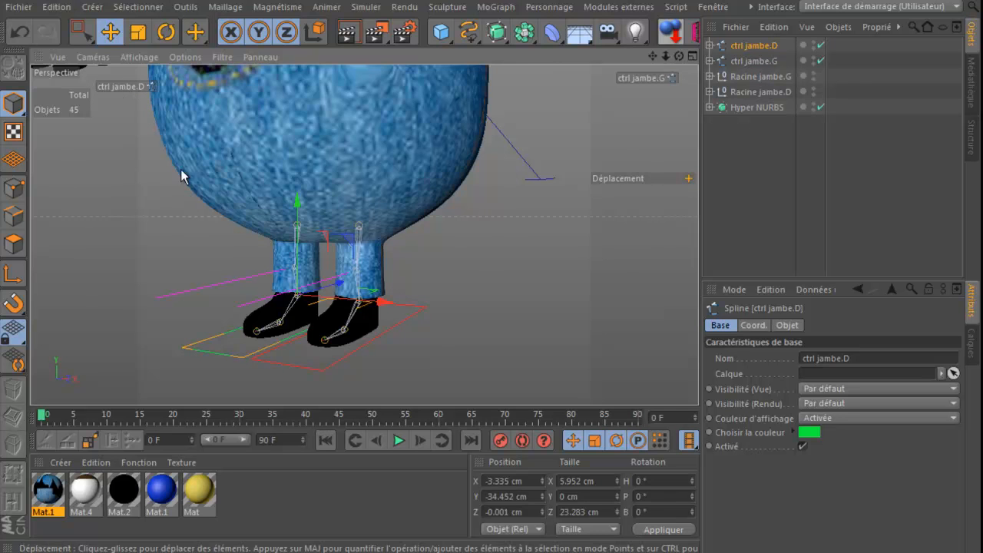
Select the leg controllers alternately through their on-screen labels, and place the ctrl jambe.D label directly beside the ctrl jambe.G label
click(641, 78)
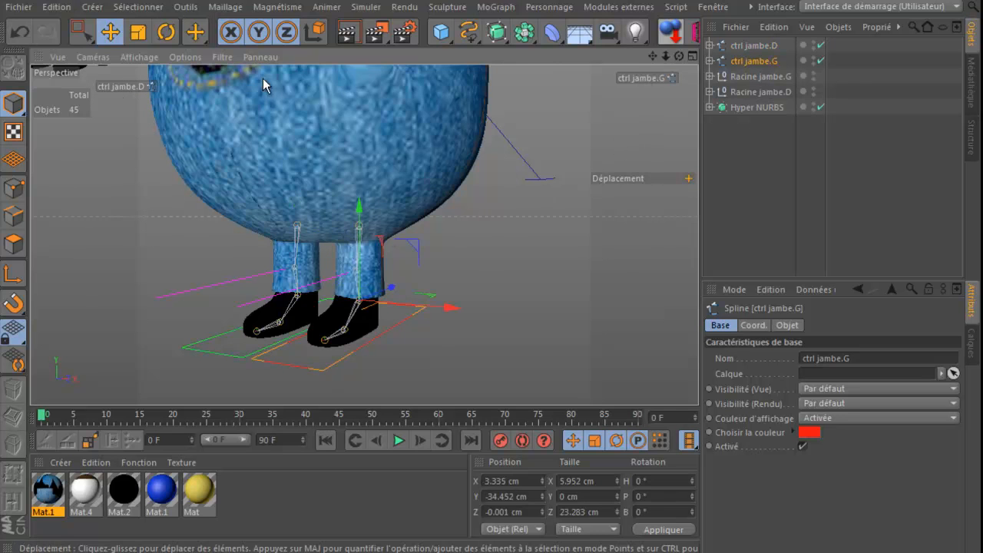
click(119, 86)
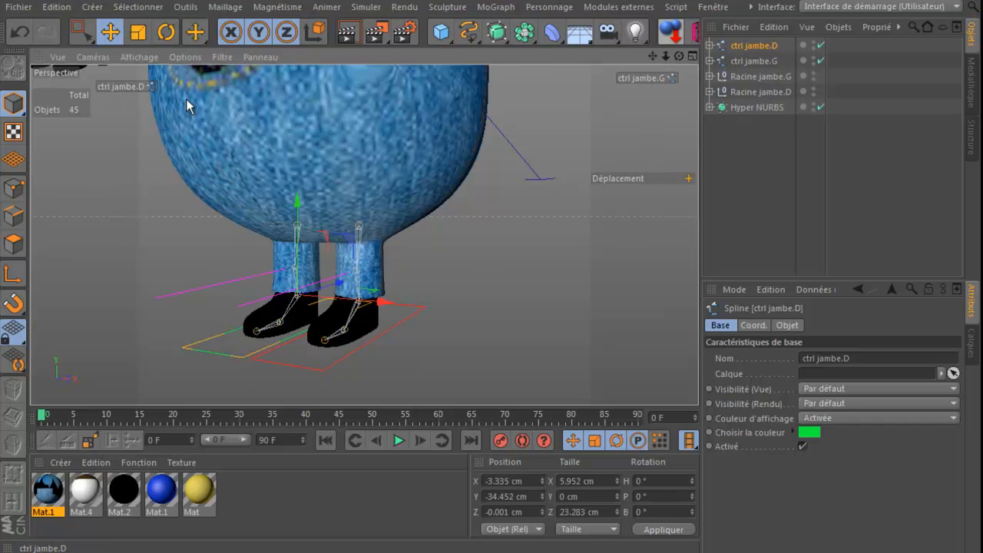
click(642, 78)
click(127, 87)
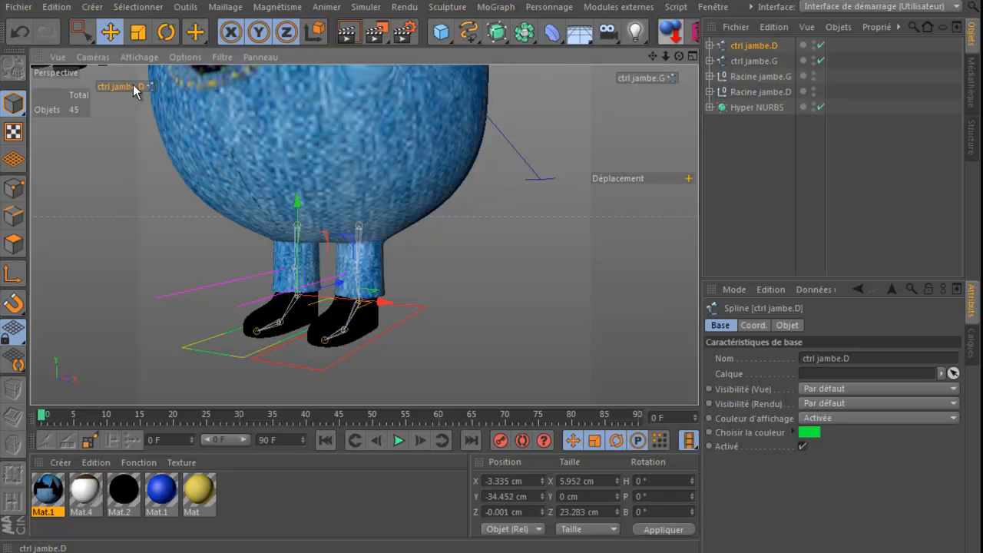
drag(123, 86, 559, 84)
click(559, 157)
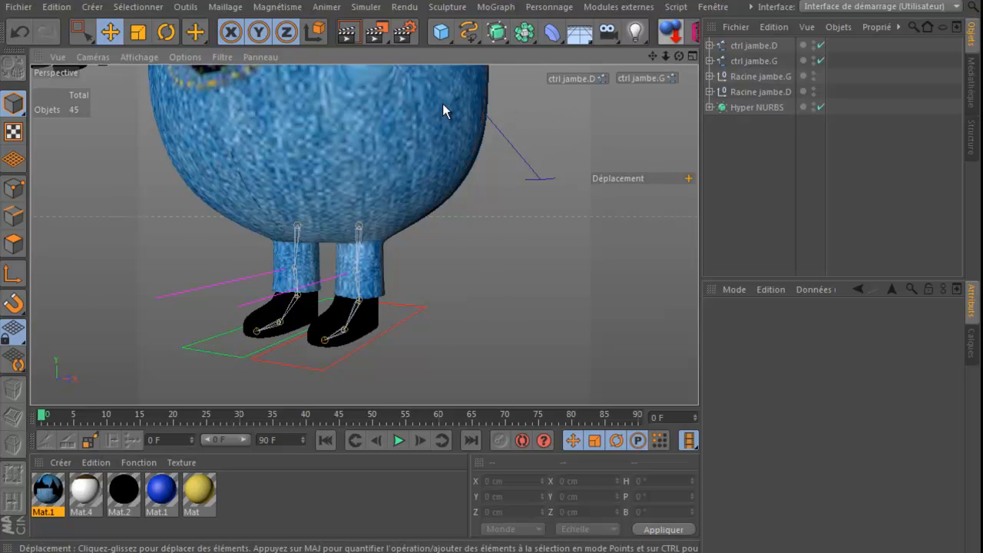
Try adding the minion null's paupiere haut gauche parameter as an on-screen slider in the perspective view, and delete it
scroll(486, 178, up, 8)
mouse_move(486, 171)
alt+mouse_down()
mouse_move(475, 173)
mouse_move(489, 169)
alt+mouse_up()
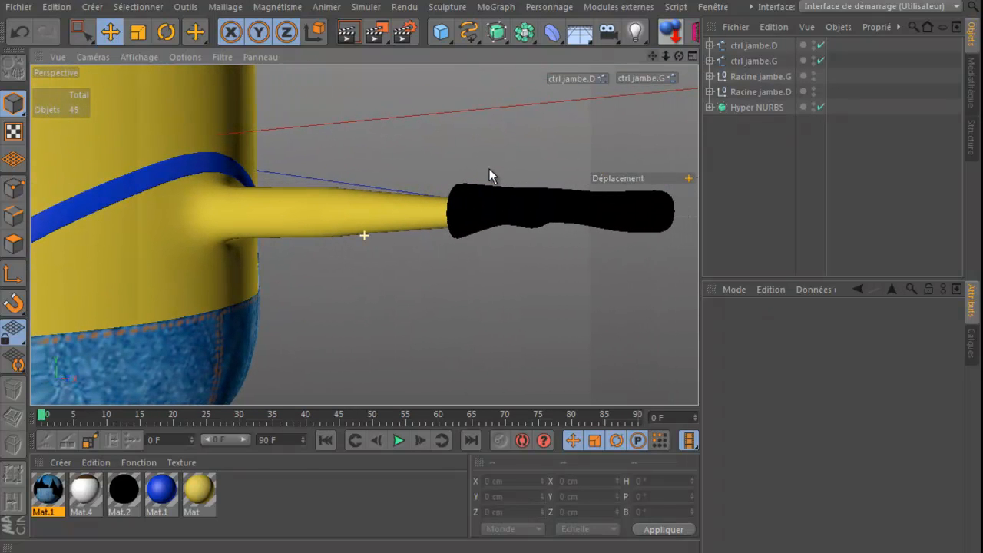
click(708, 107)
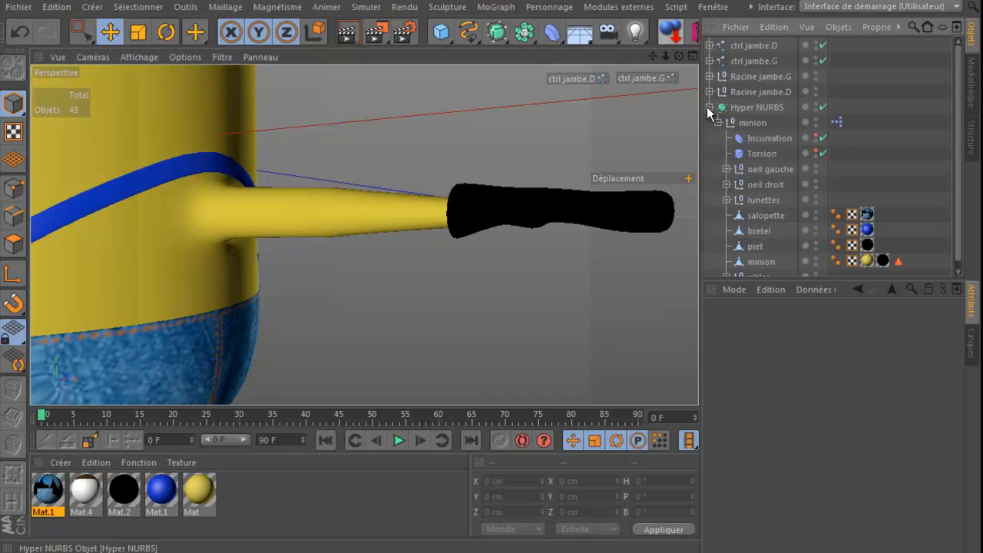
click(750, 123)
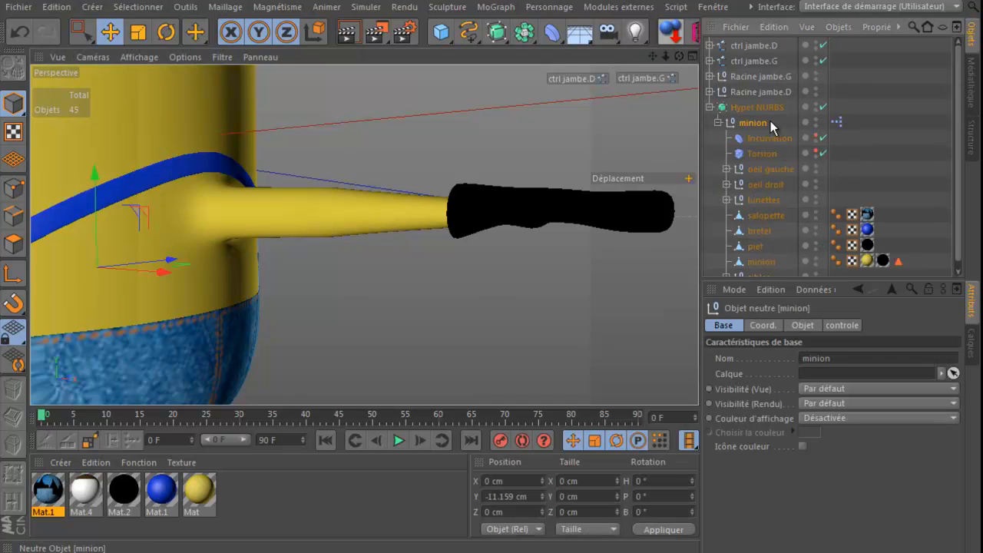
click(841, 324)
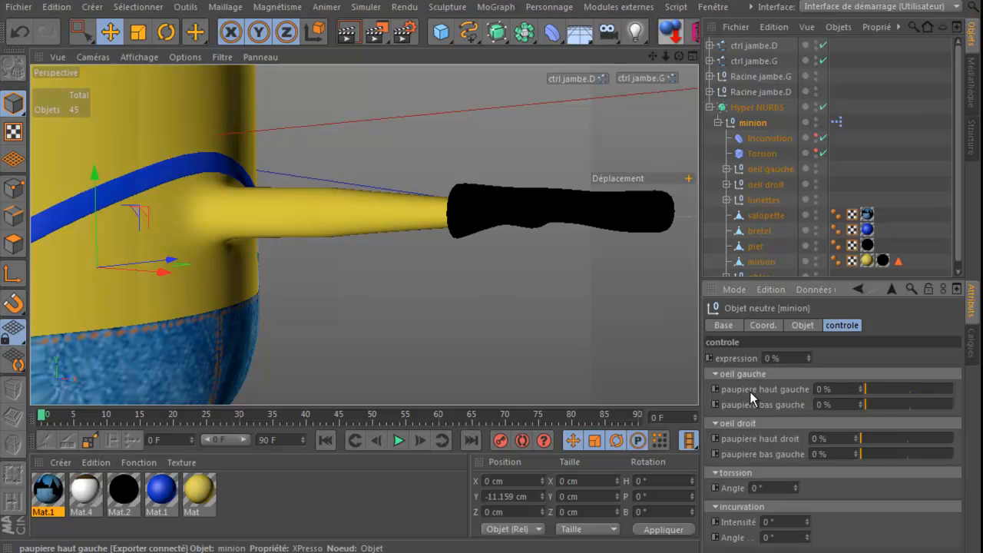
ctrl+drag(526, 311, 526, 312)
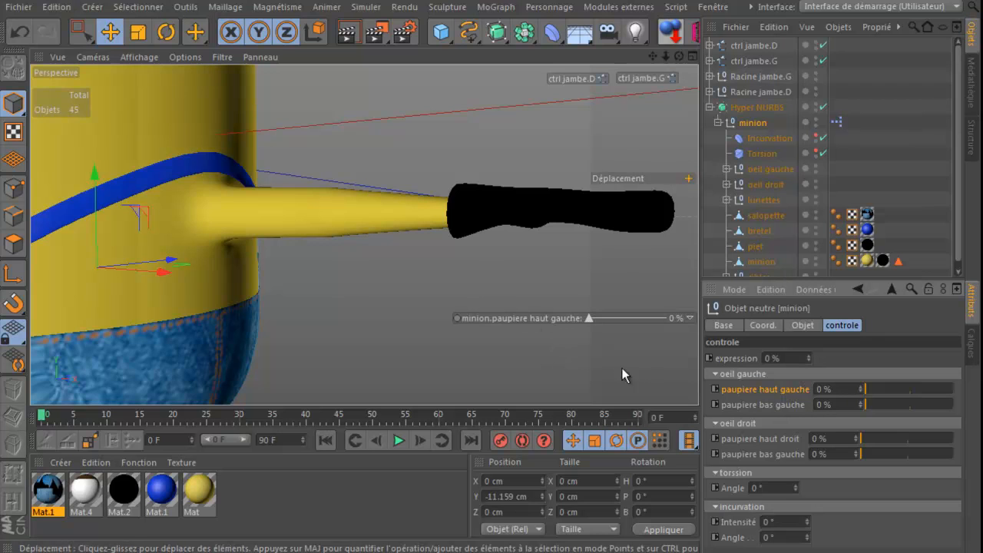
right_click(544, 318)
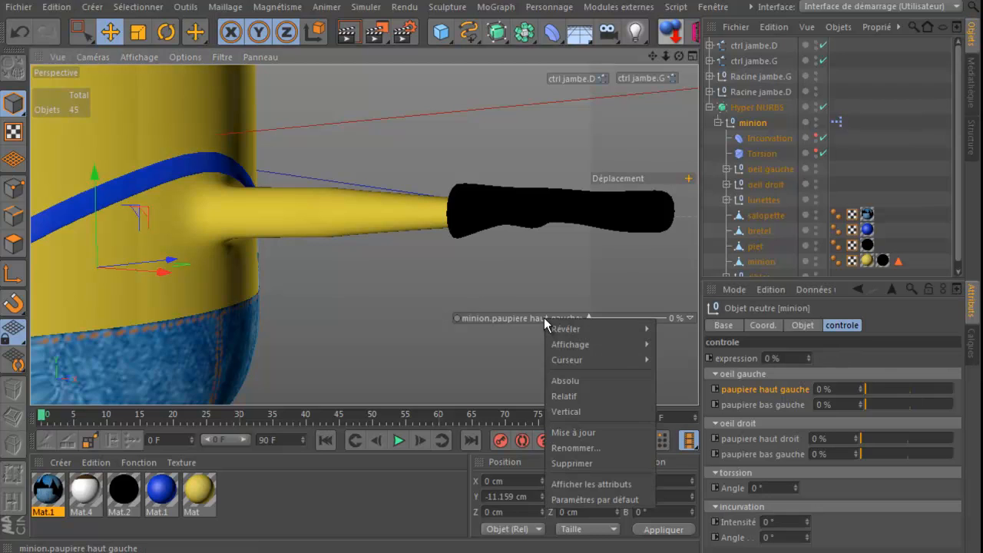
click(577, 463)
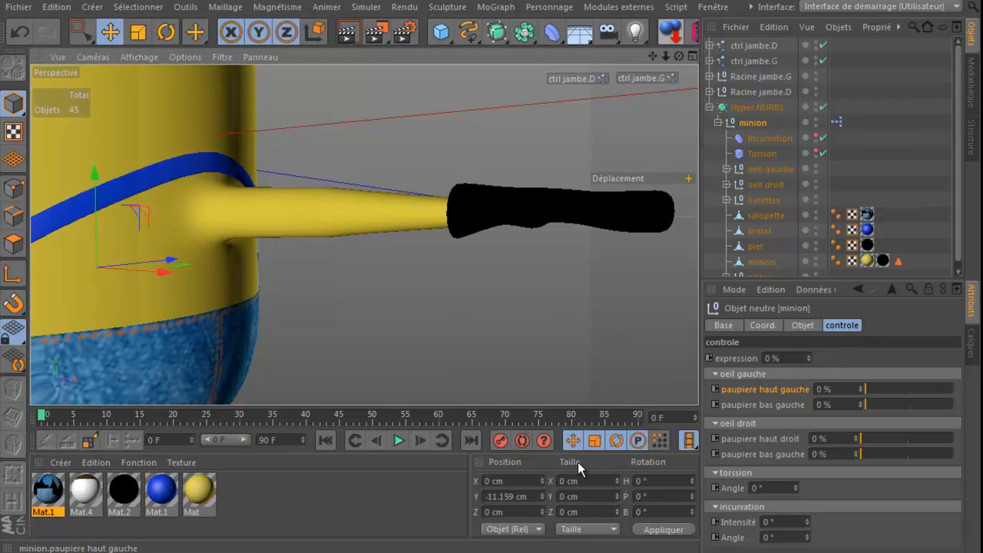
click(711, 107)
Check the Révéler options of the ctrl jambe.D label, and move the label to the opposite side of the minion from ctrl jambe.G
click(609, 92)
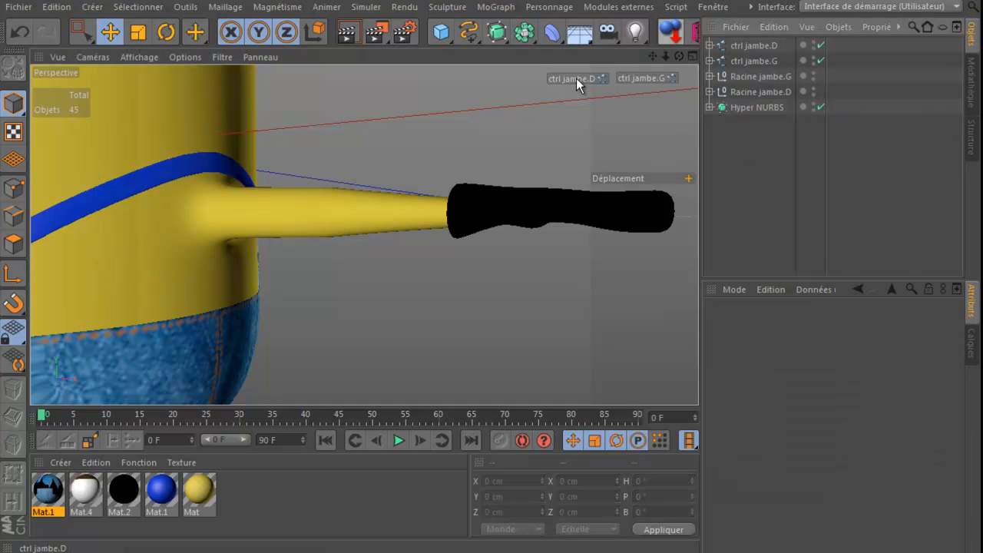
right_click(576, 78)
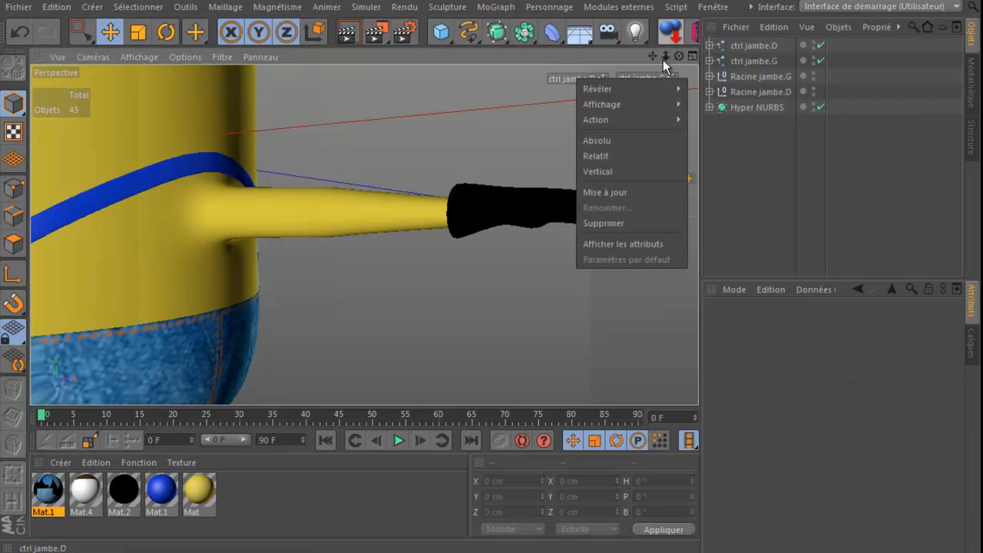
mouse_move(656, 93)
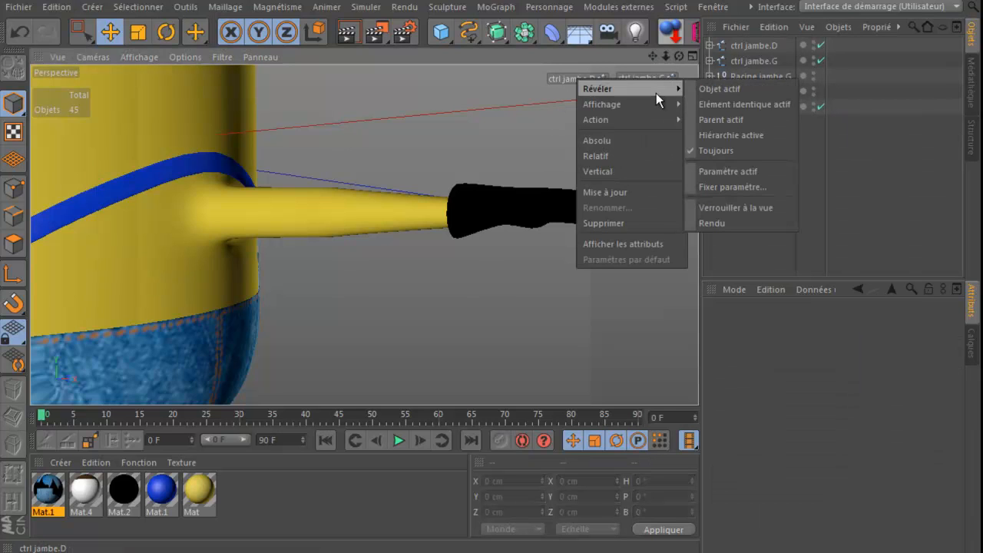
click(564, 80)
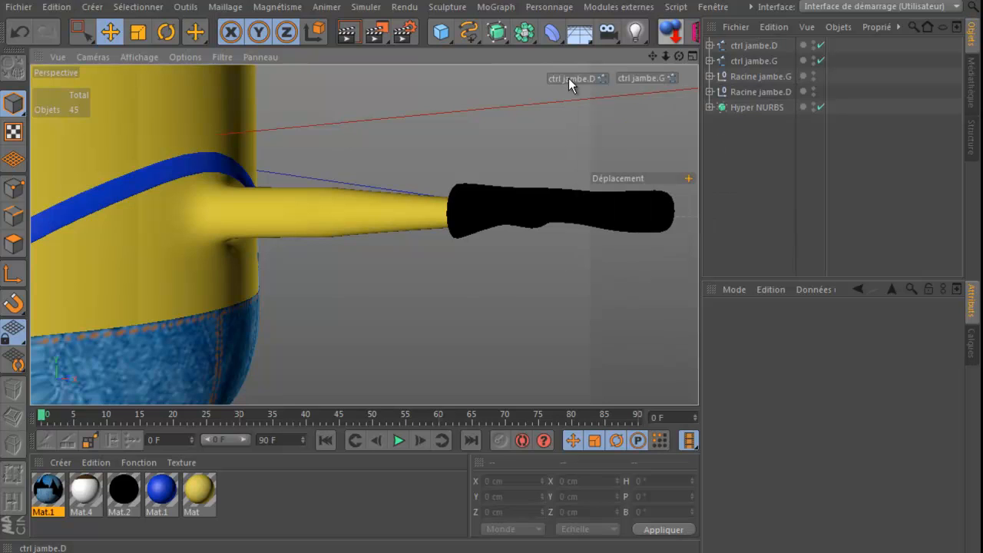
click(568, 78)
drag(573, 77, 142, 79)
Examine the minion's leg rig and colored controllers from the front and at an angle, up close and from farther away
scroll(403, 137, down, 2)
scroll(425, 159, down, 5)
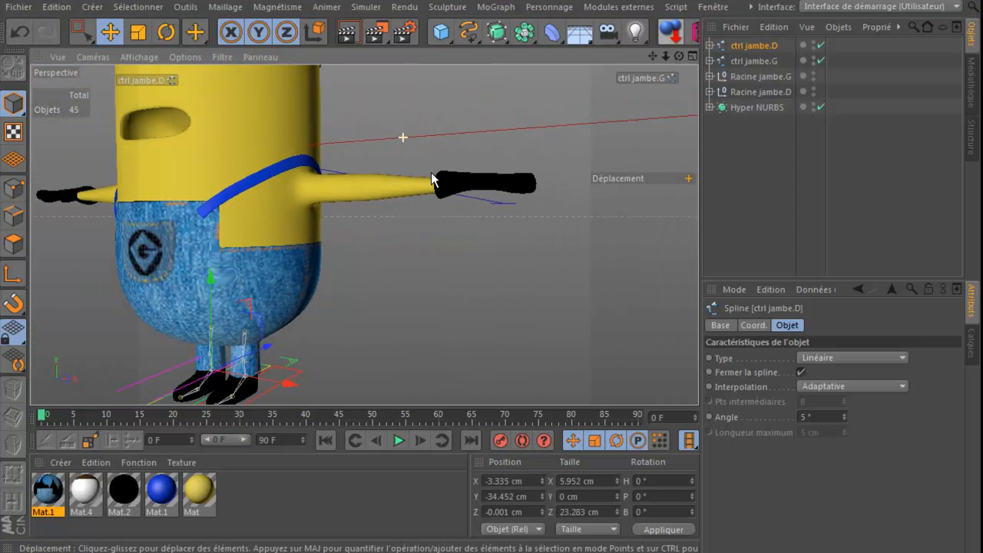
alt+middle_drag(489, 168, 497, 165)
drag(680, 56, 491, 167)
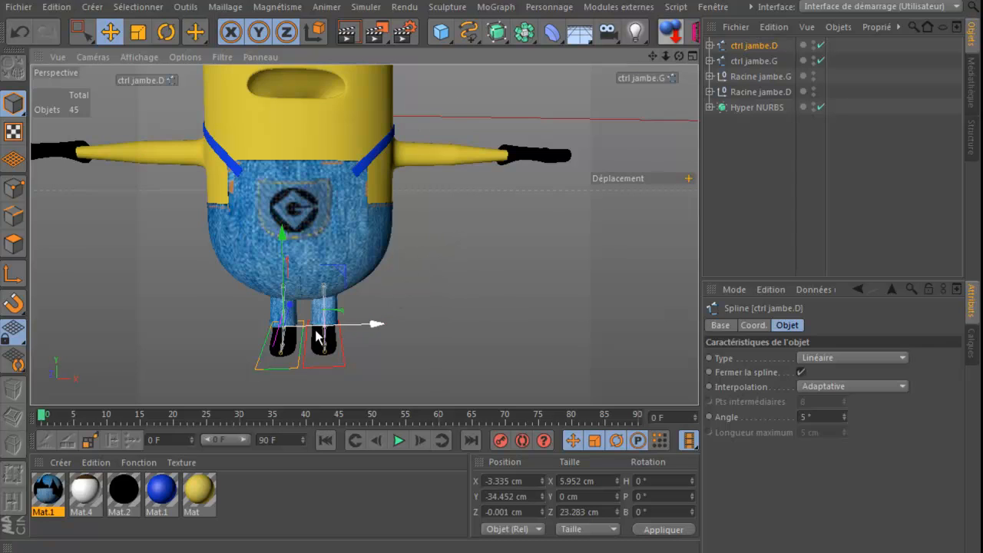
scroll(317, 332, up, 4)
drag(652, 55, 494, 176)
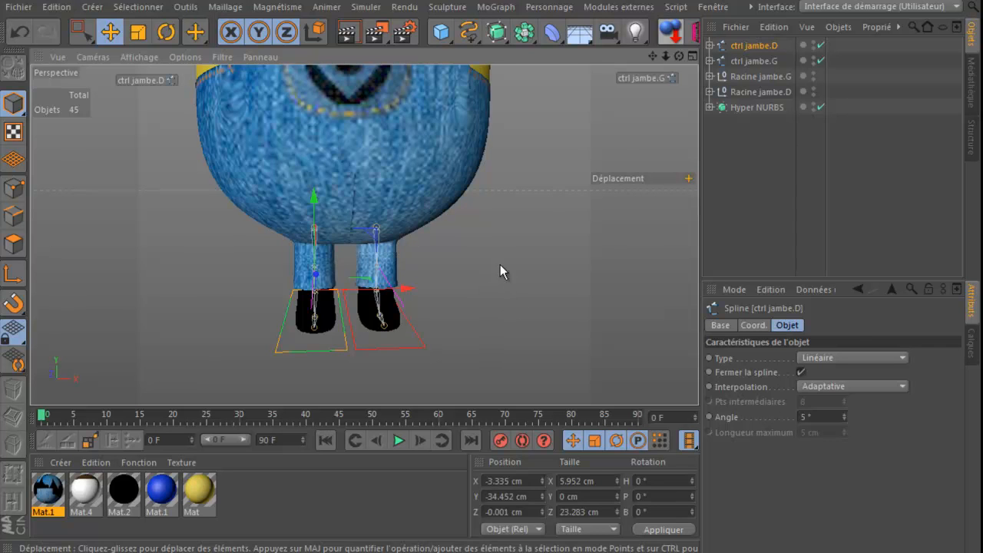
mouse_move(477, 168)
mouse_down()
mouse_move(501, 168)
mouse_move(491, 170)
mouse_up()
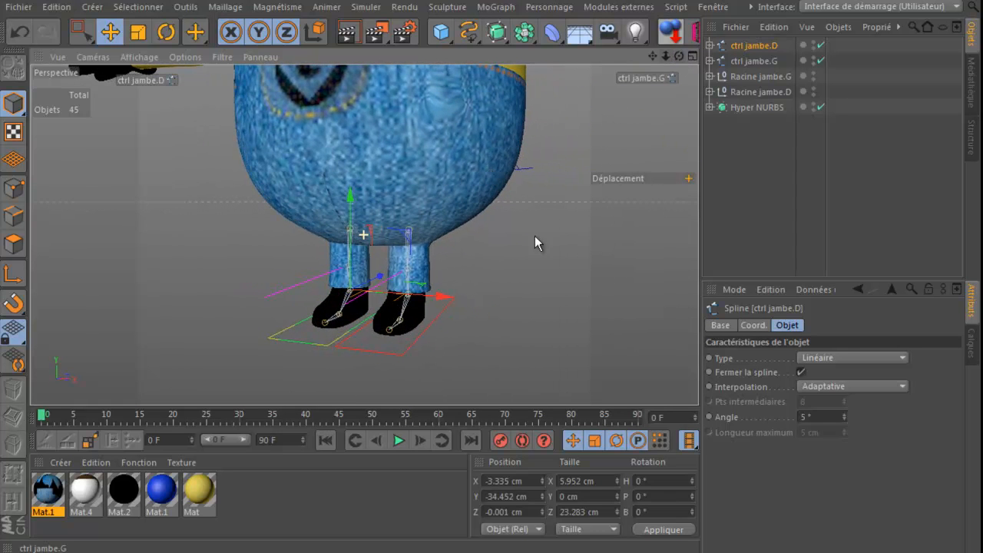
scroll(516, 278, down, 3)
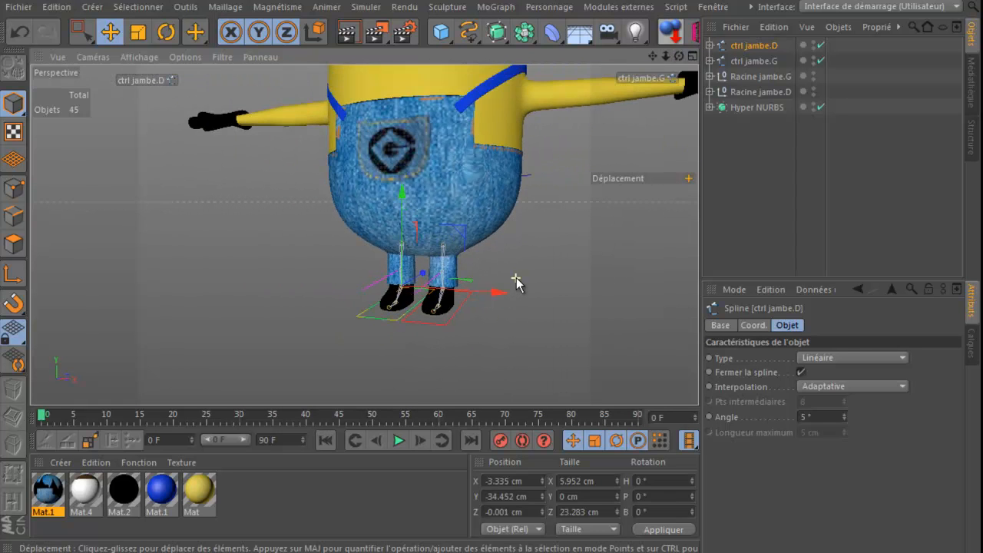
scroll(516, 278, down, 2)
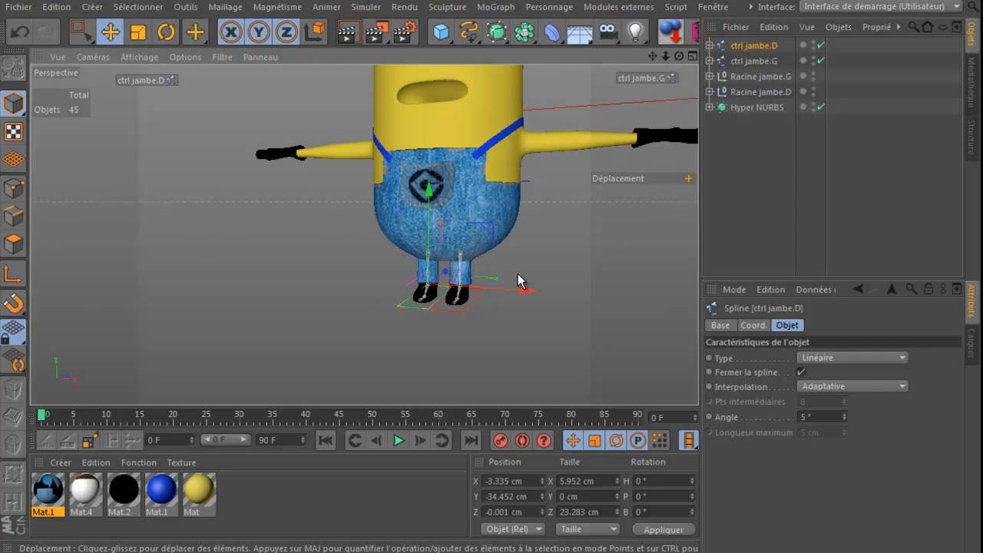